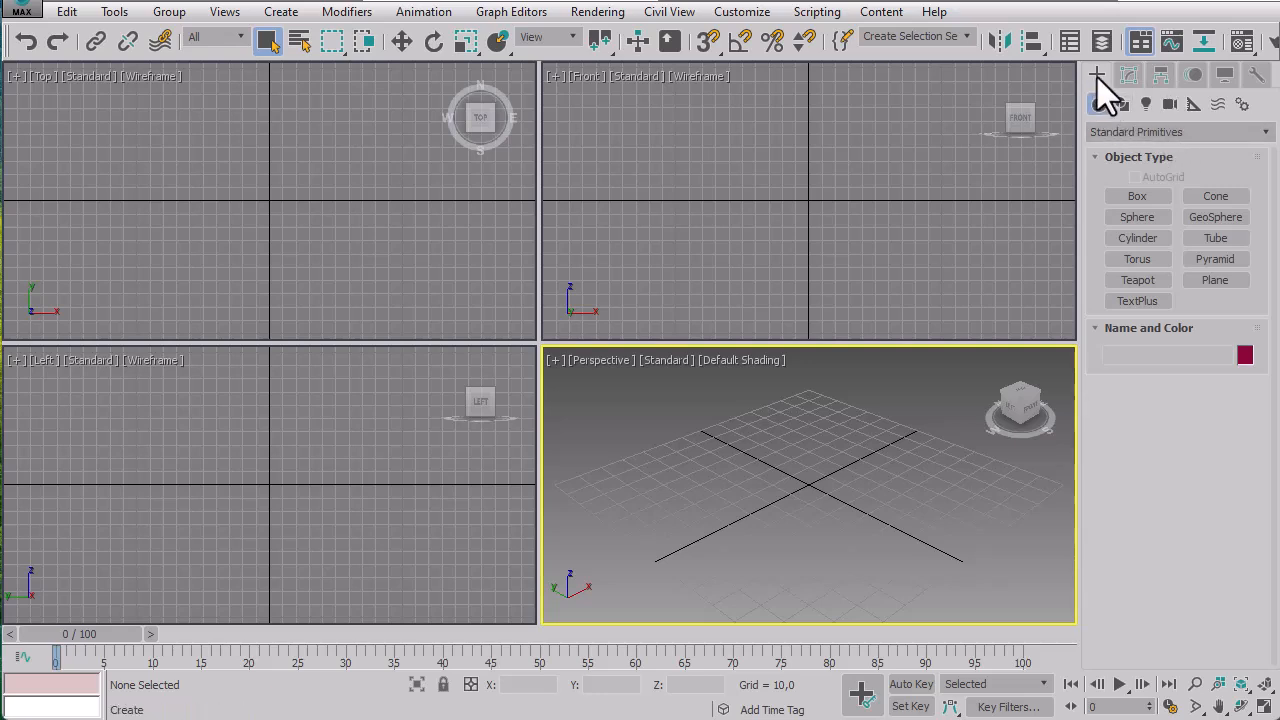
Display the MassFX category of helper objects.
left_click(1192, 106)
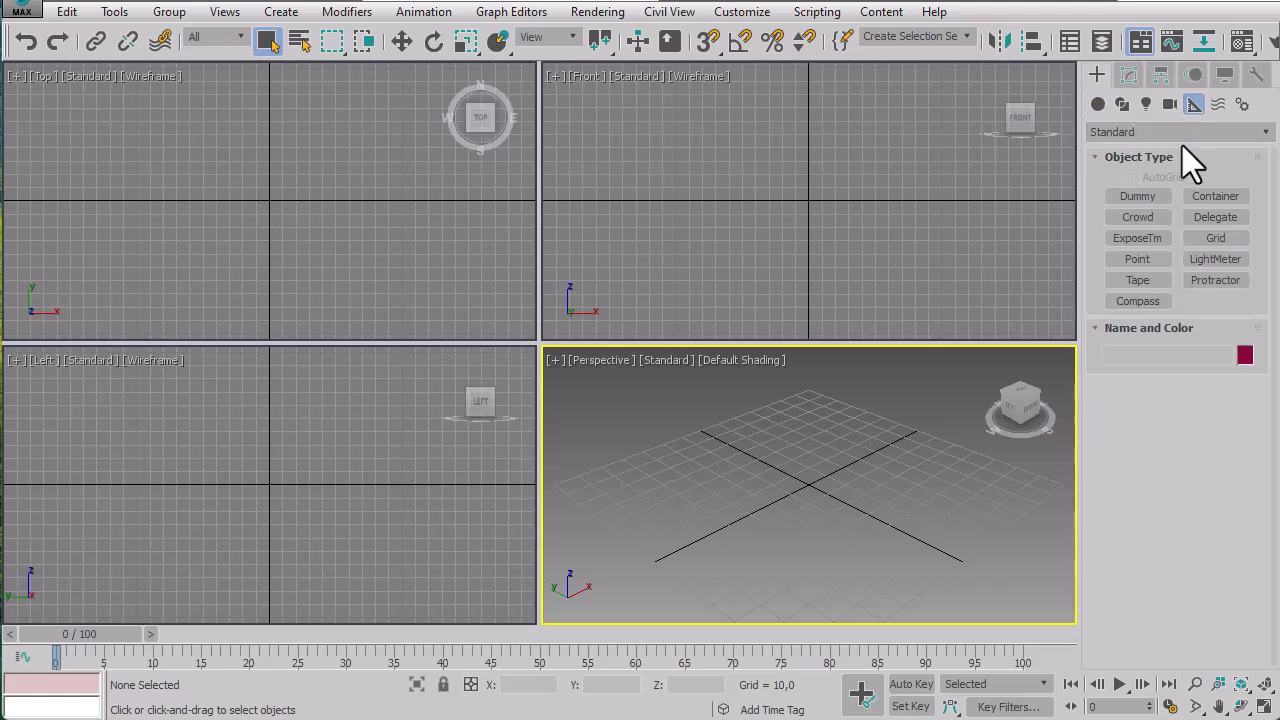
left_click(1183, 132)
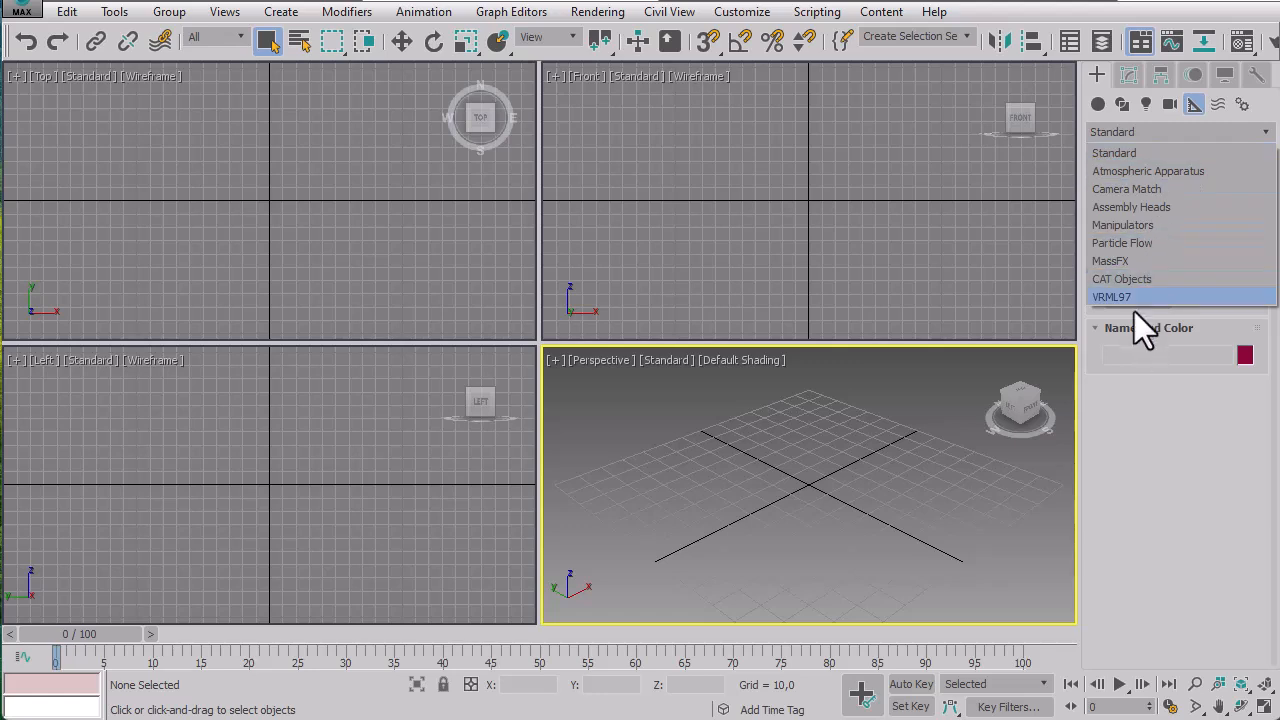
left_click(1130, 260)
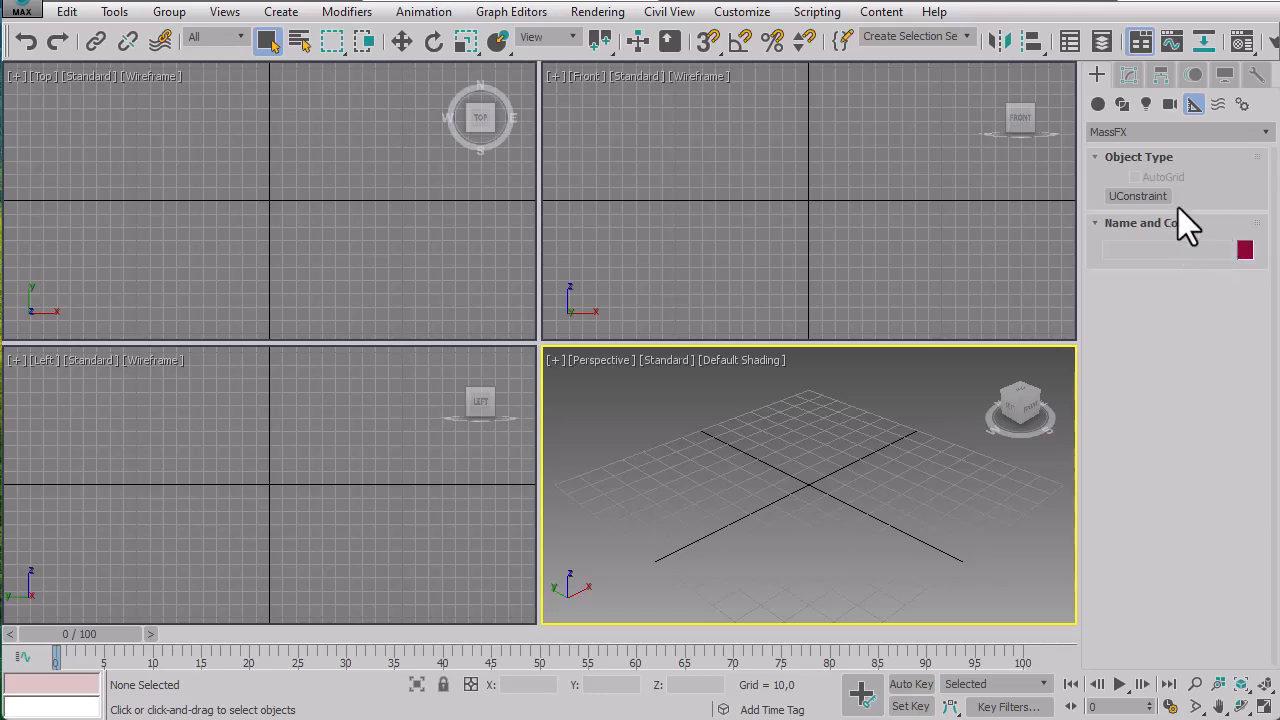
Show the MassFX Toolbar and dock it vertically beside the viewports.
right_click(1048, 38)
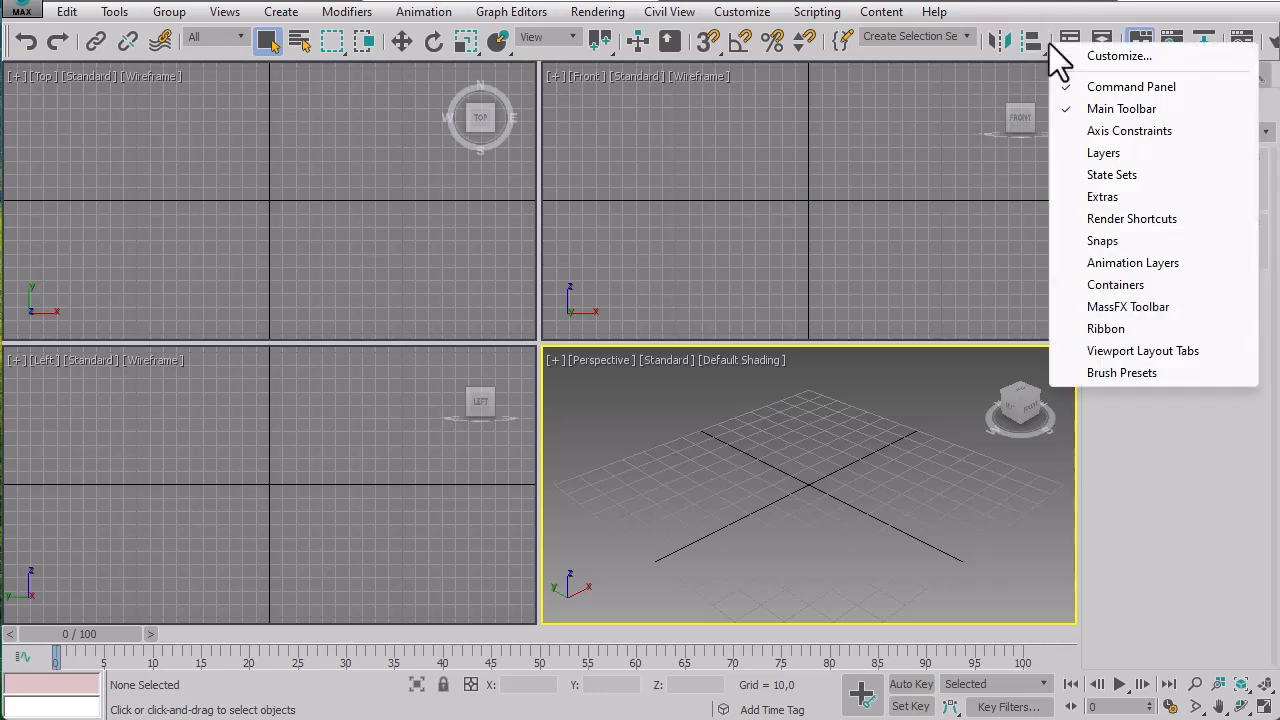
left_click(1099, 308)
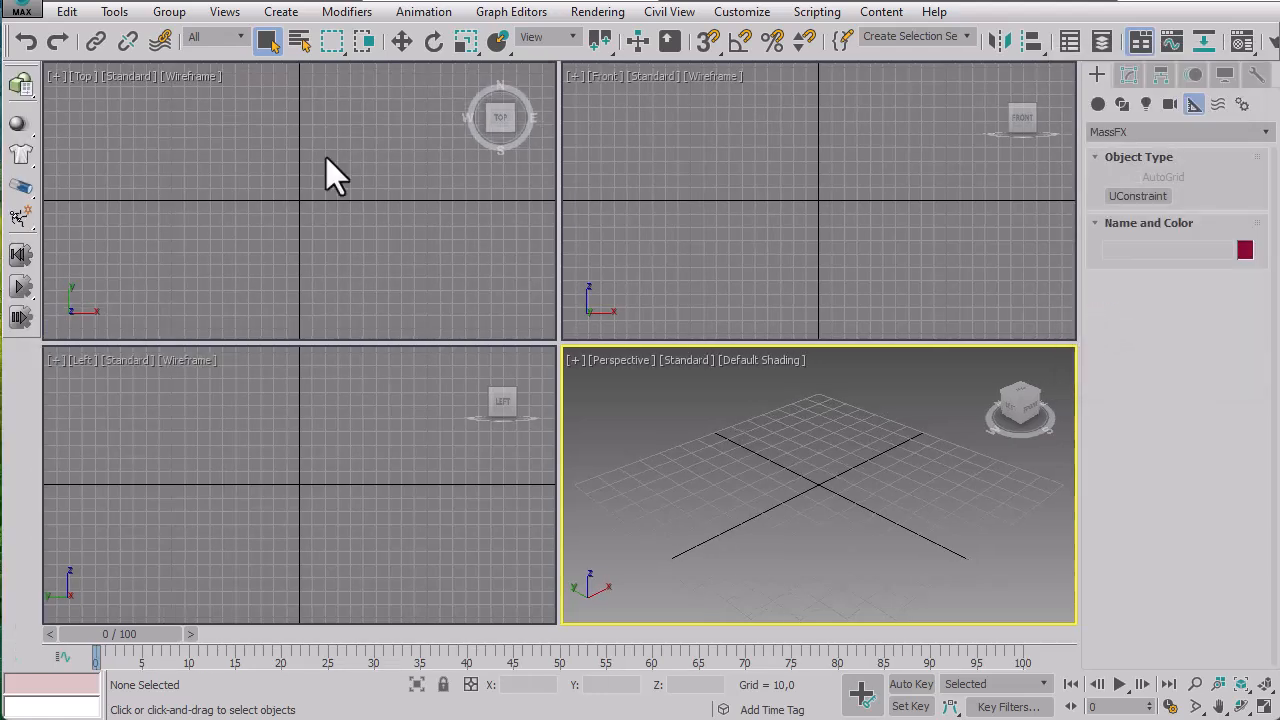
left_click_drag(33, 72, 591, 185)
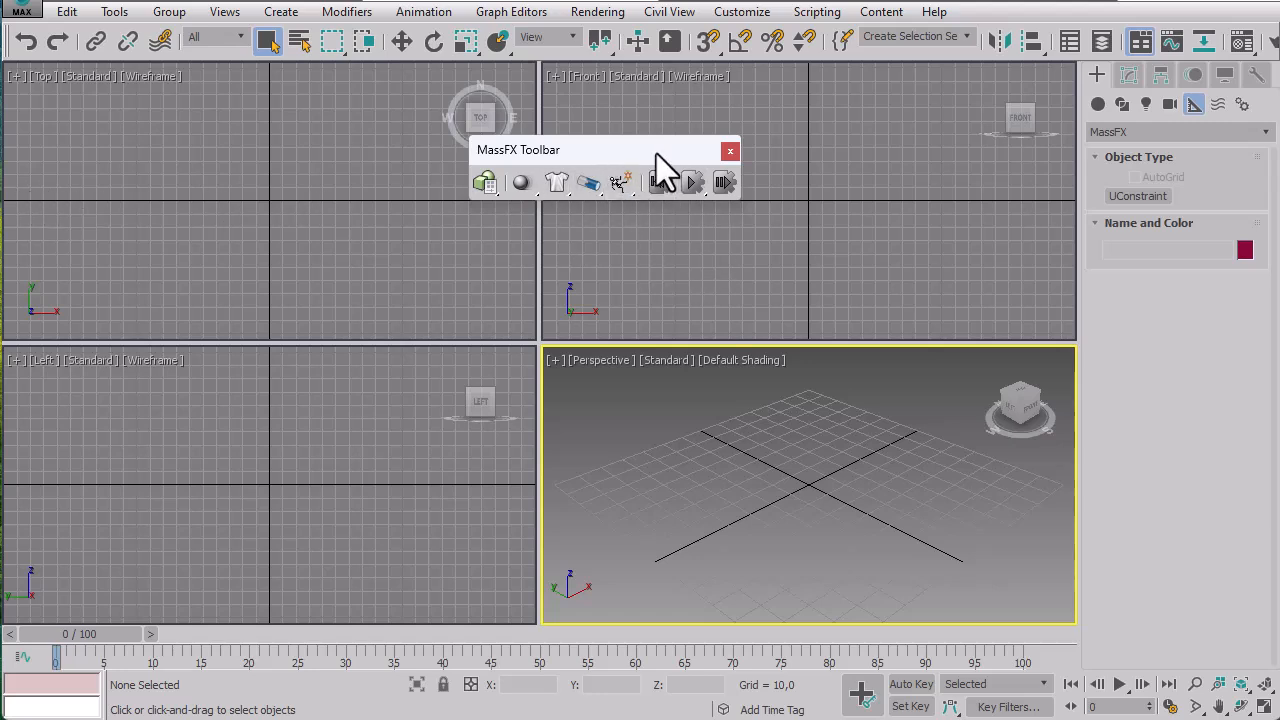
left_click_drag(656, 154, 3, 172)
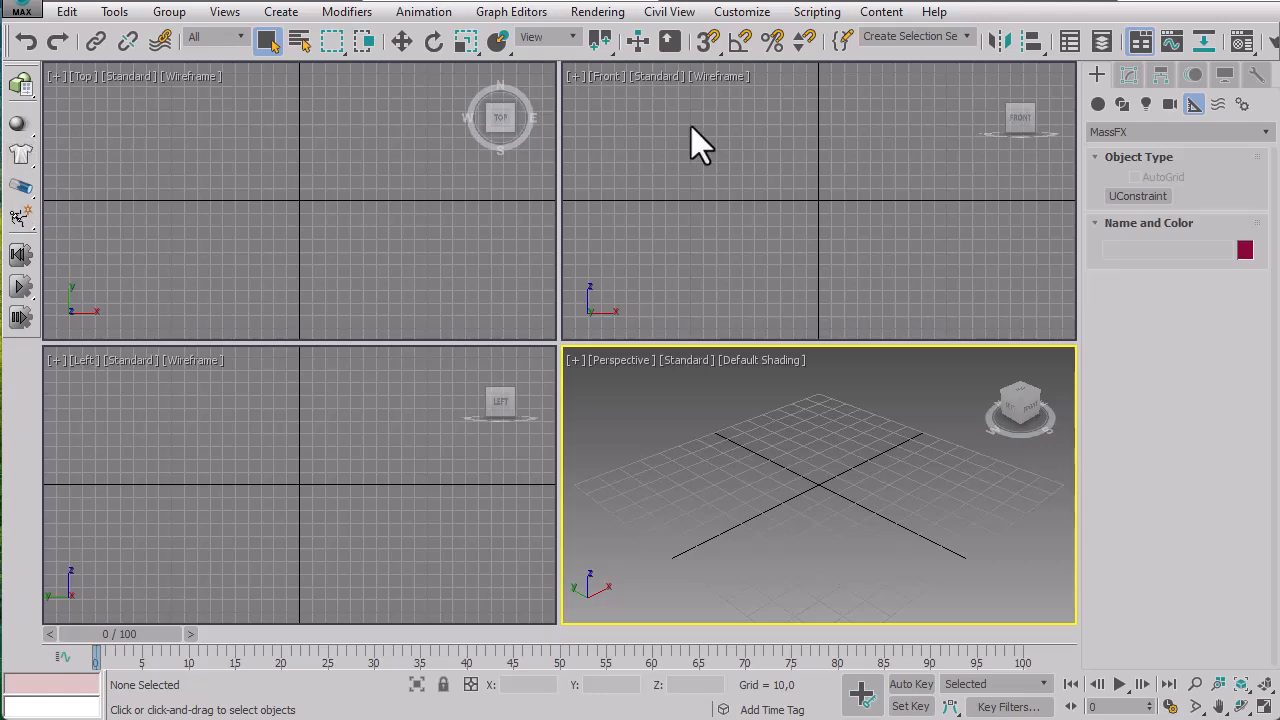
Open MassFX Tools and look through its four pages, from the world settings to the rigid body and visualizer display options.
left_click(21, 86)
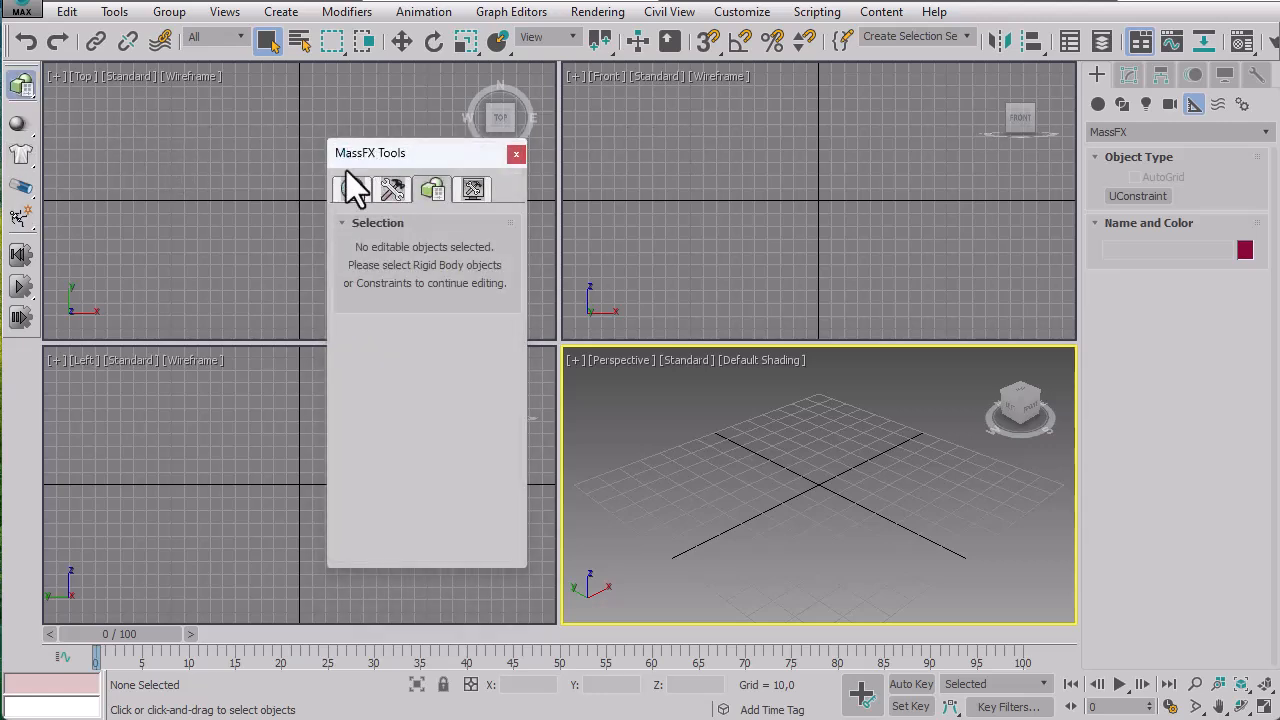
left_click(349, 190)
left_click(391, 190)
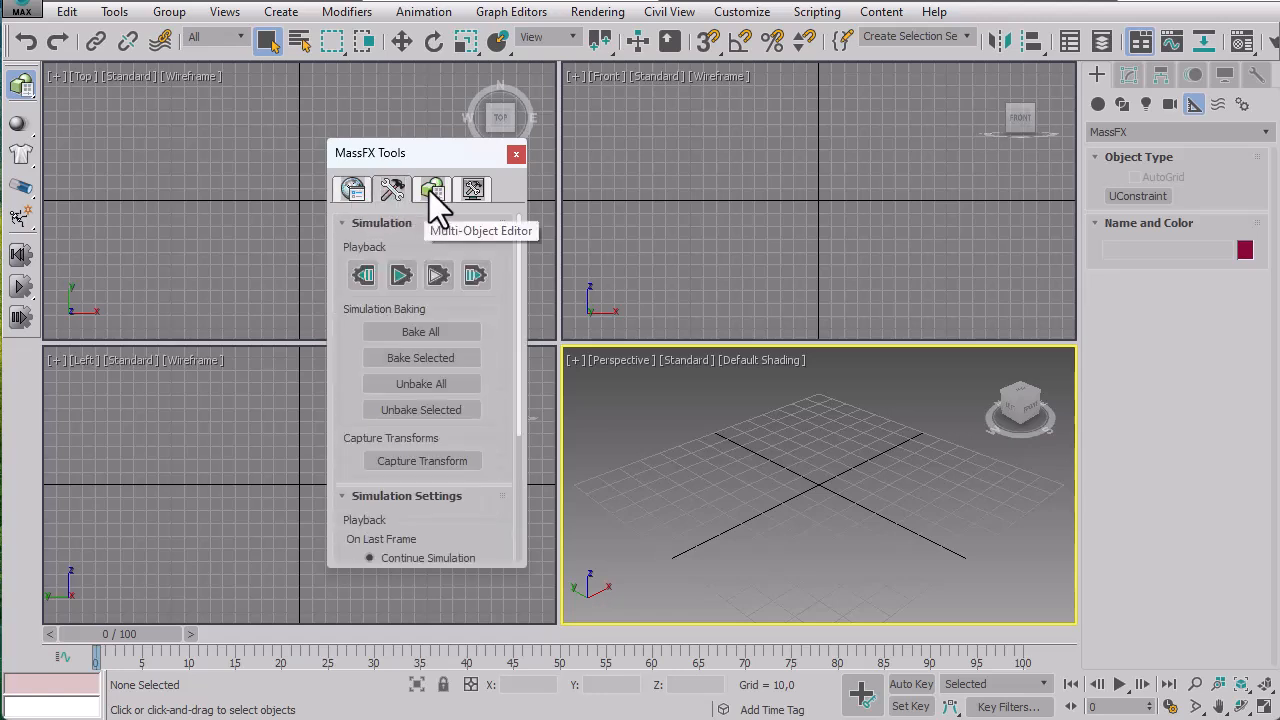
left_click(431, 191)
left_click(468, 190)
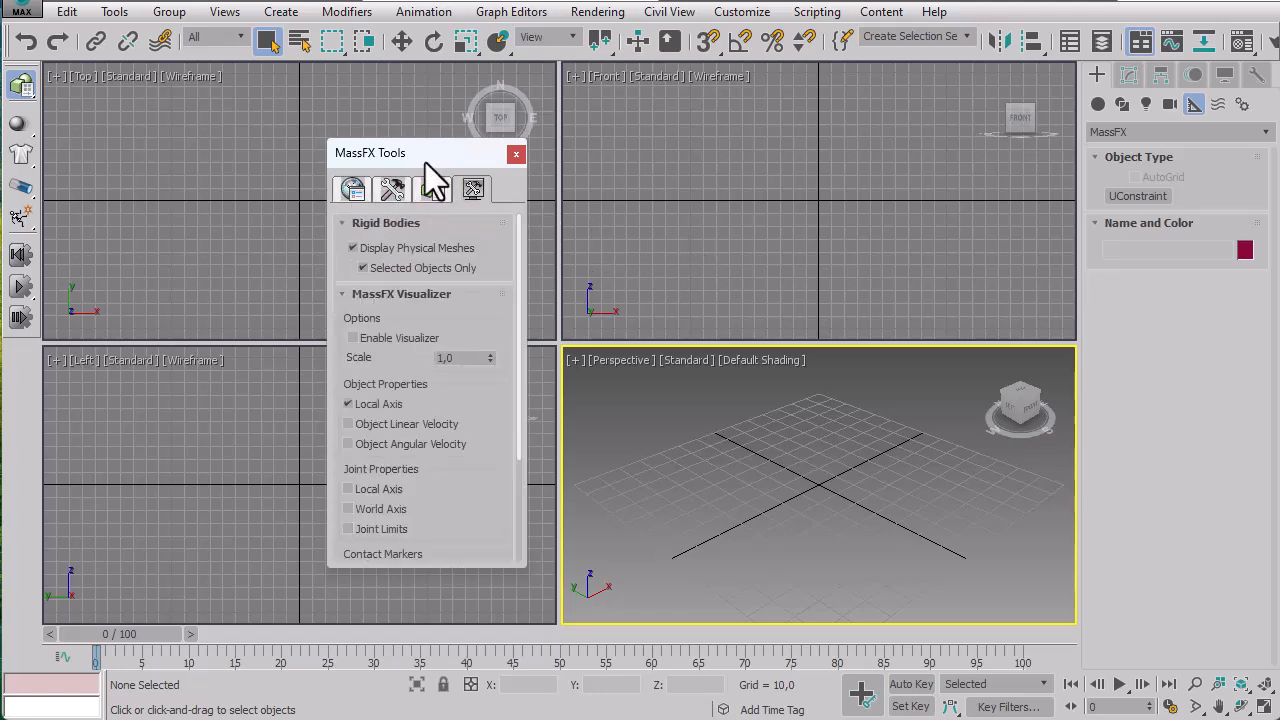
Dock MassFX Tools beside the viewports, move the MassFX Toolbar above them, and show the scene and advanced settings.
left_click_drag(424, 161, 28, 75)
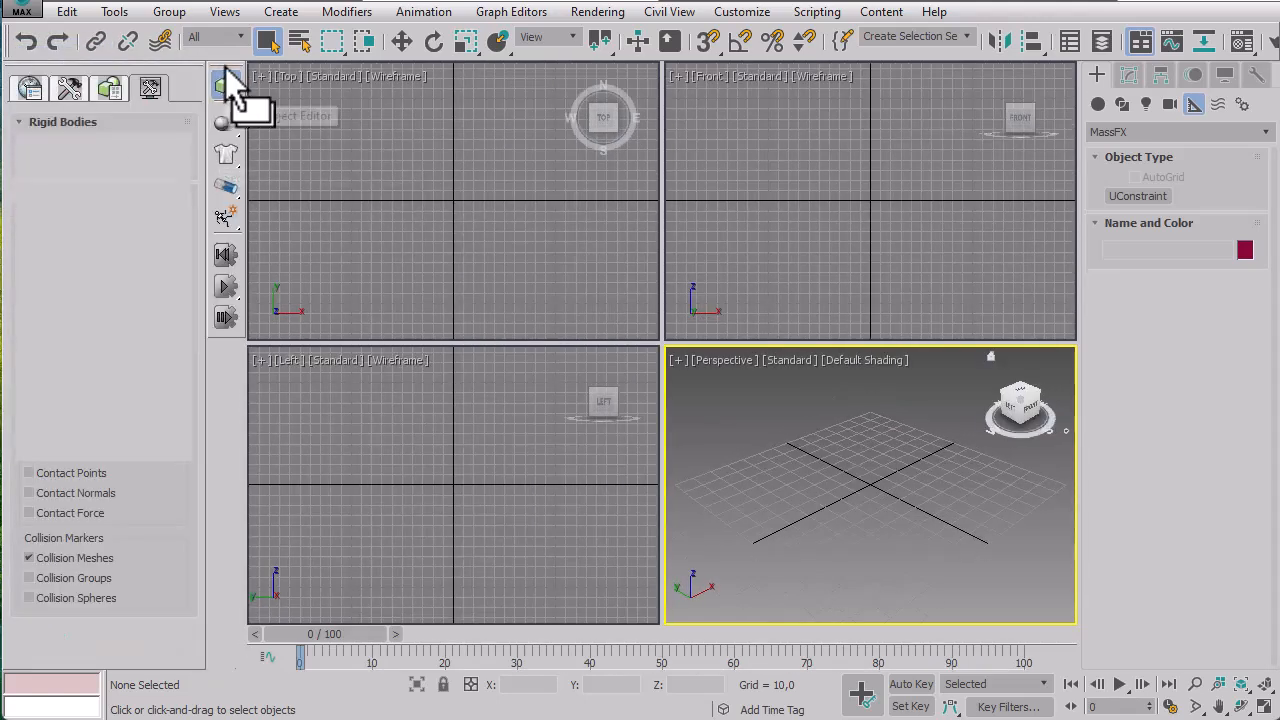
mouse_move(226, 69)
left_mouse_down()
mouse_move(130, 62)
mouse_move(126, 46)
mouse_move(114, 74)
mouse_move(95, 76)
mouse_move(234, 64)
left_mouse_up()
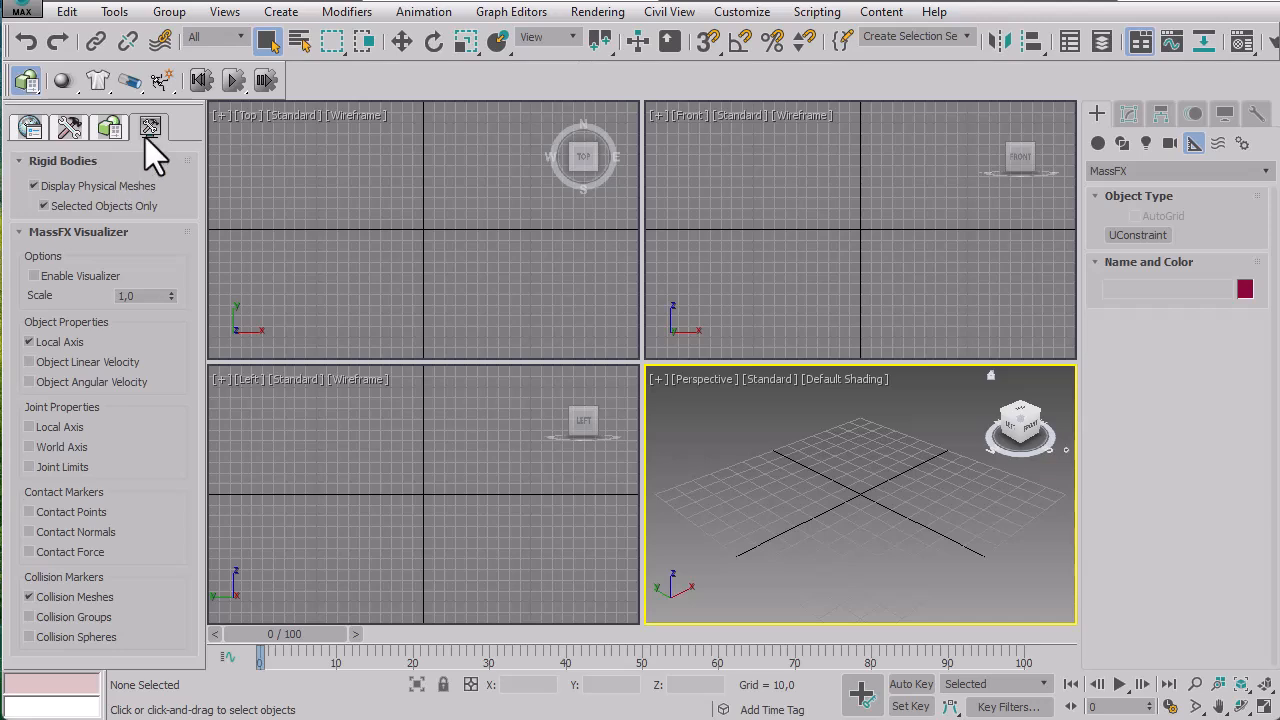
left_click(30, 128)
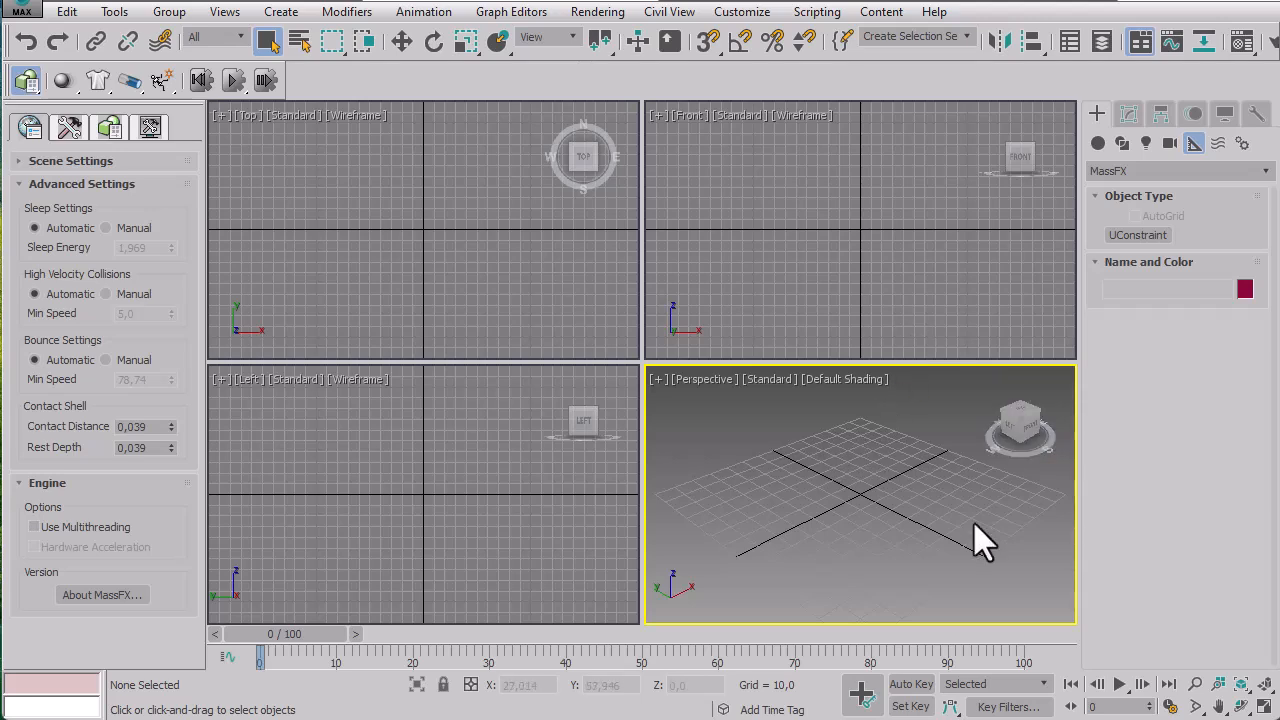
Draw a flat floor box over the Perspective grid, about 142 long, 140 wide and -6.3 high, and return to four viewports.
left_click(1263, 708)
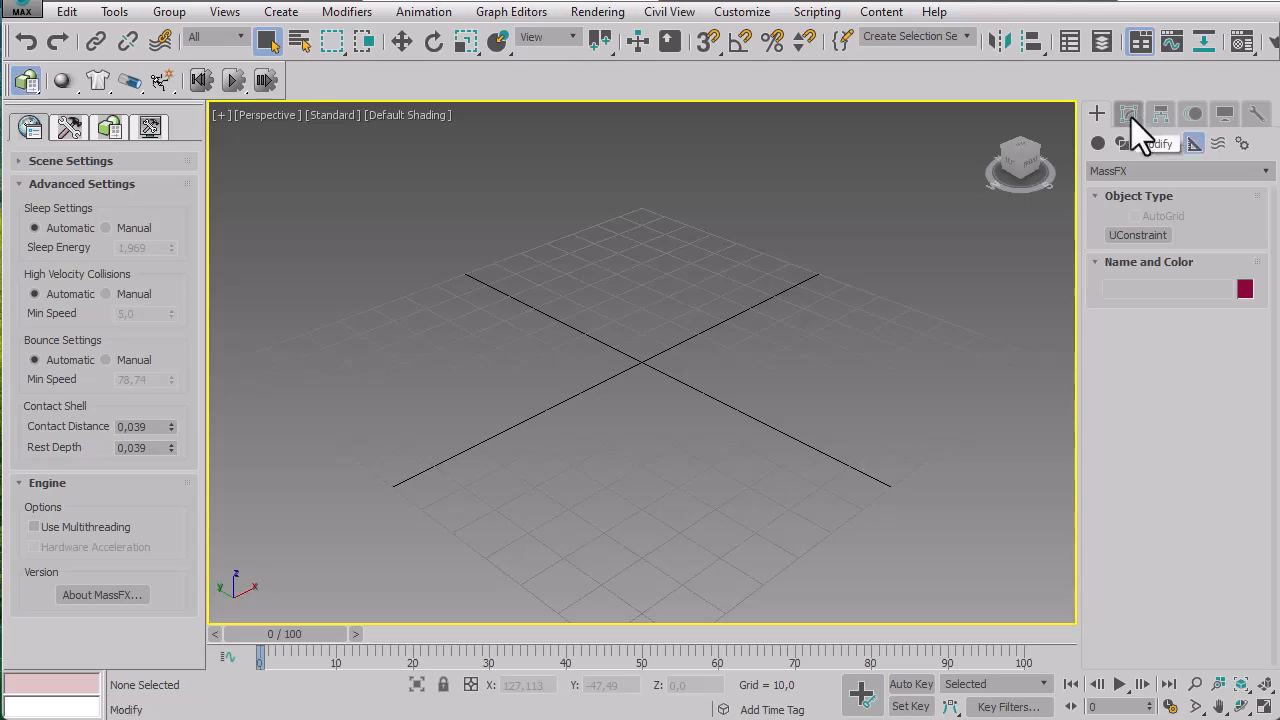
left_click(1100, 143)
left_click(1134, 235)
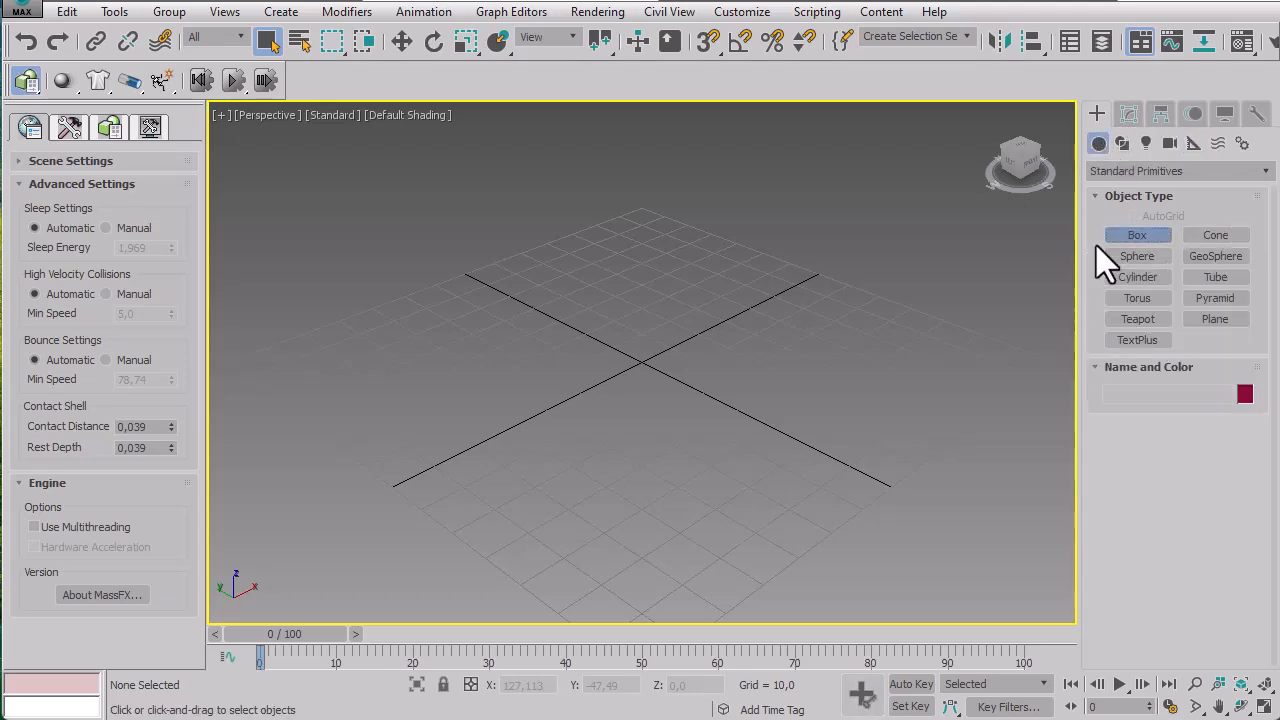
right_click(467, 316)
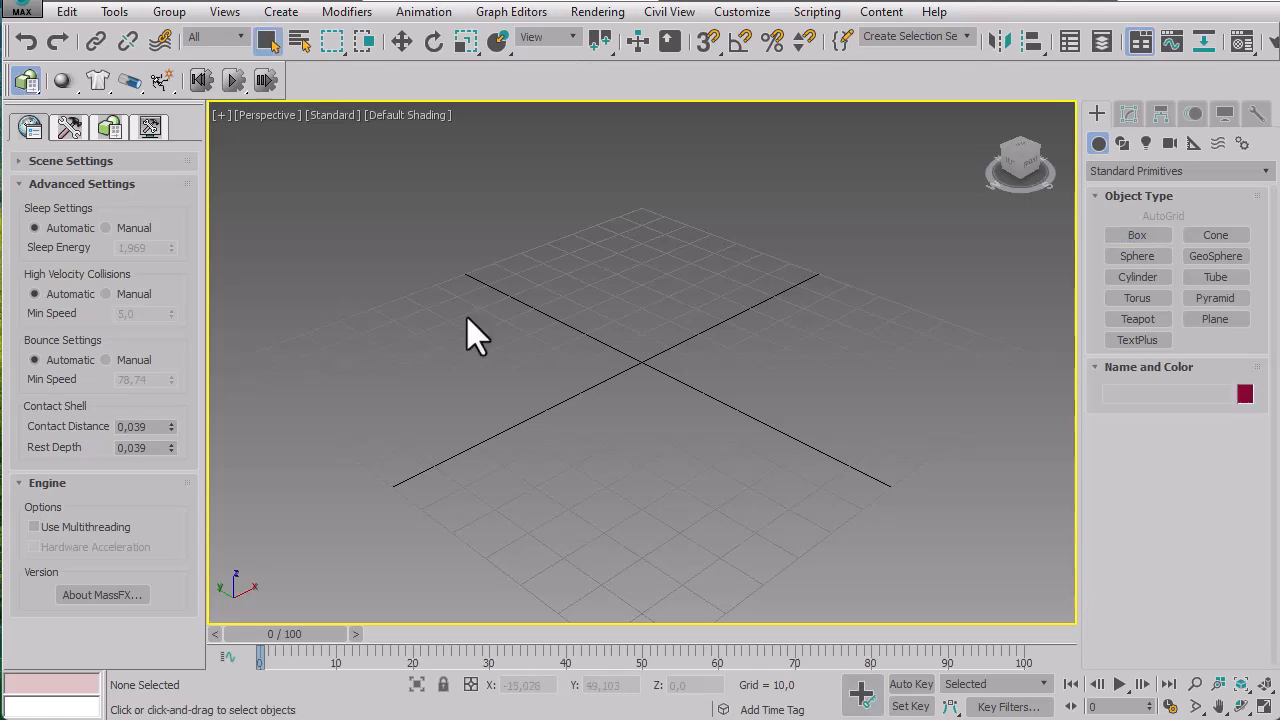
scroll(478, 312, "down", 2)
middle_click_drag(486, 311, 558, 316)
left_click(1119, 233)
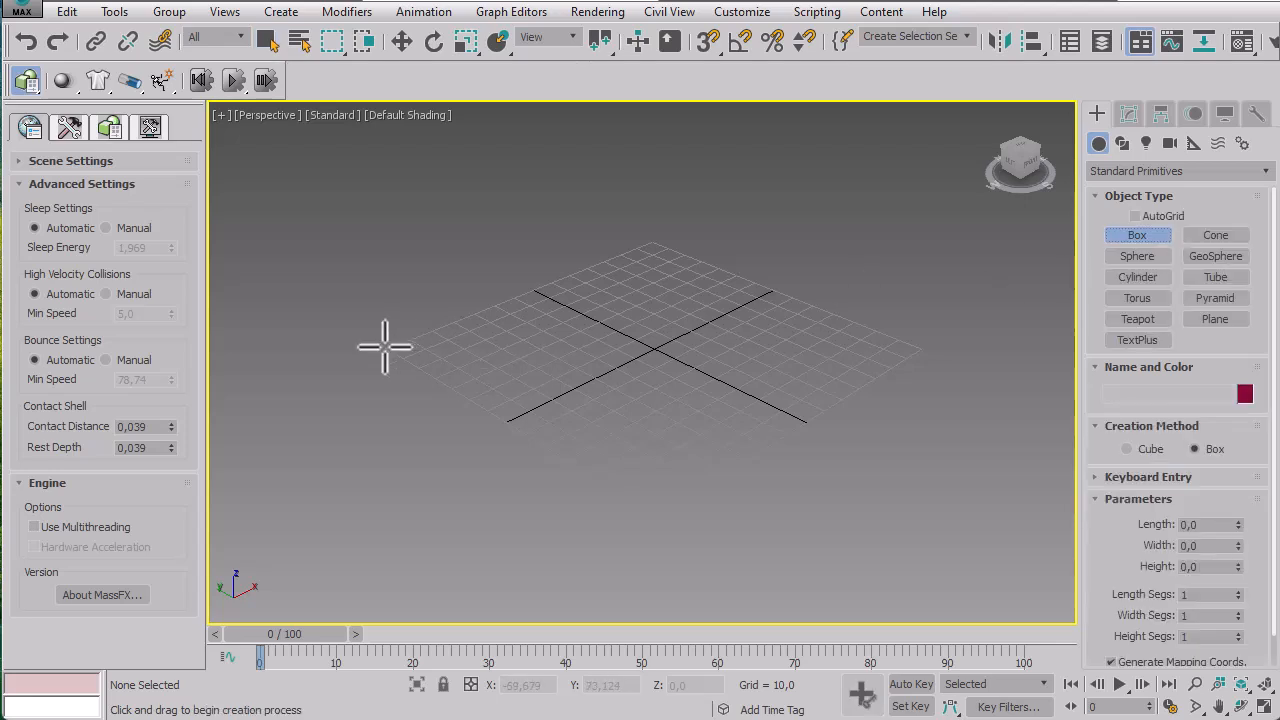
left_click_drag(384, 347, 919, 349)
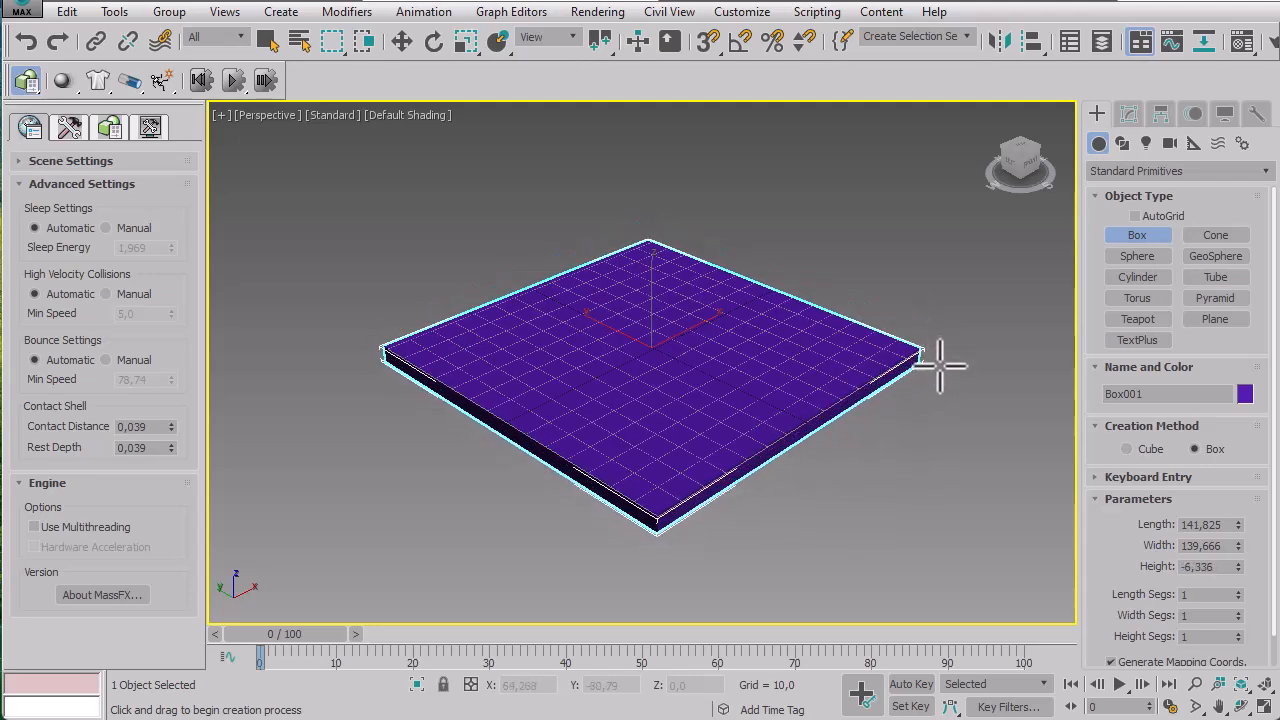
right_click(968, 310)
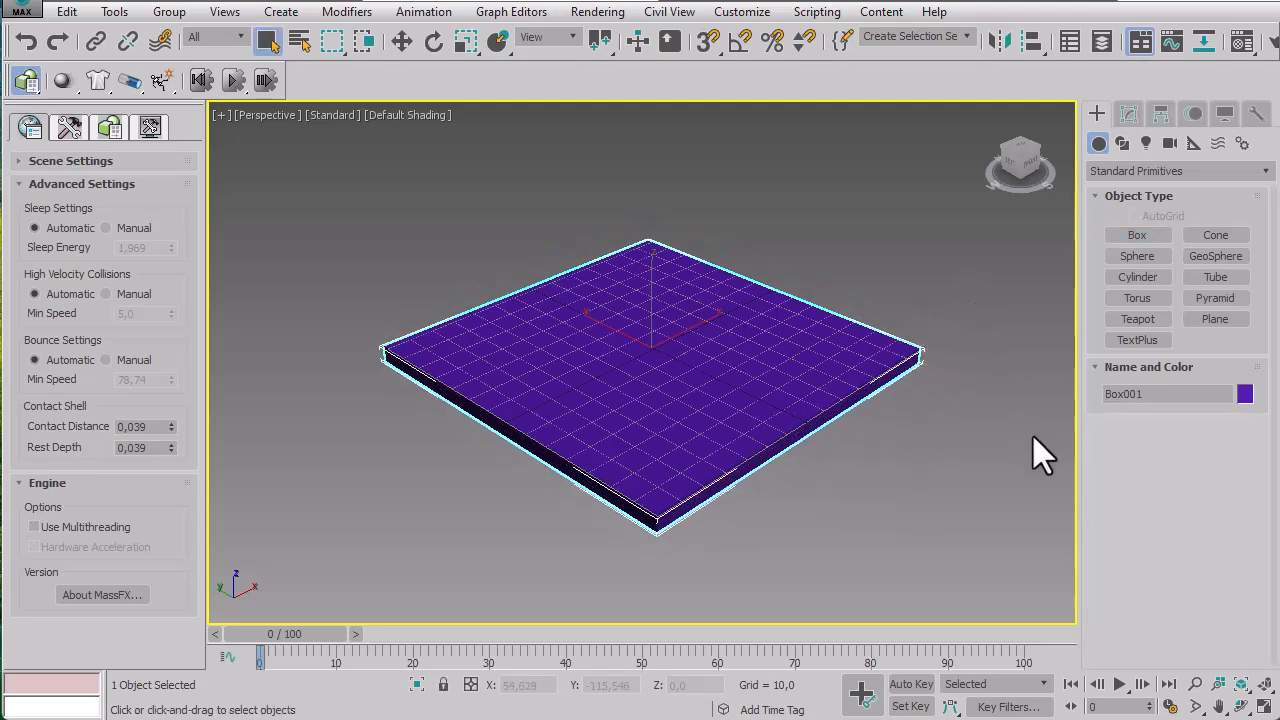
left_click(1264, 684)
left_click(888, 444)
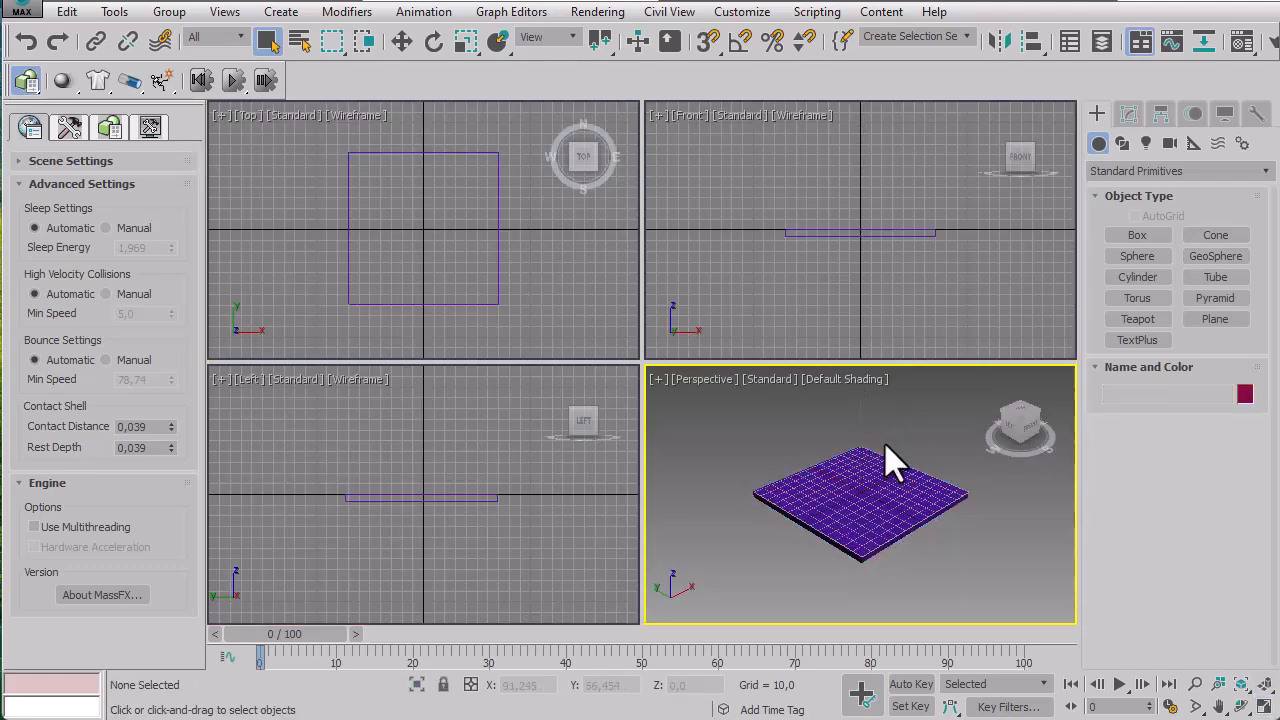
Create a box at the origin with exact length 10, width 10 and height 10, using the Top view.
scroll(895, 410, "up", 5)
middle_click_drag(893, 420, 886, 428)
left_click(1137, 236)
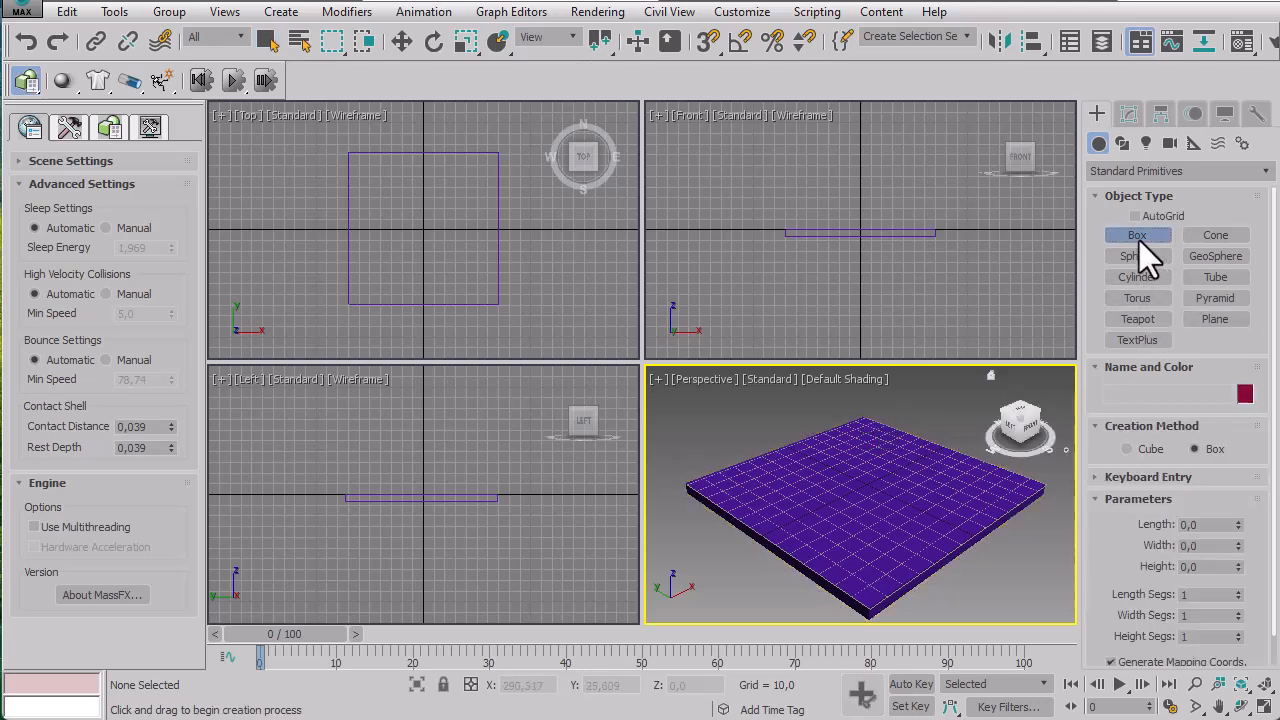
left_click(388, 249)
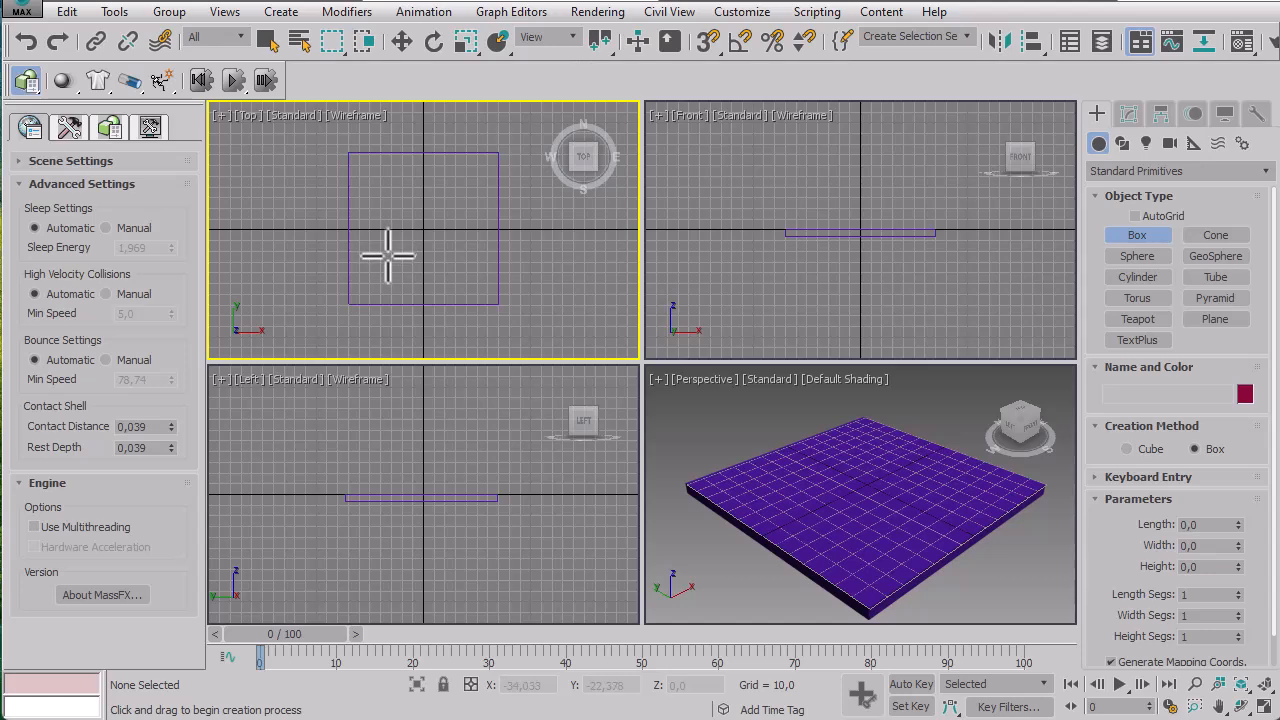
left_click(1200, 480)
left_click(1207, 523)
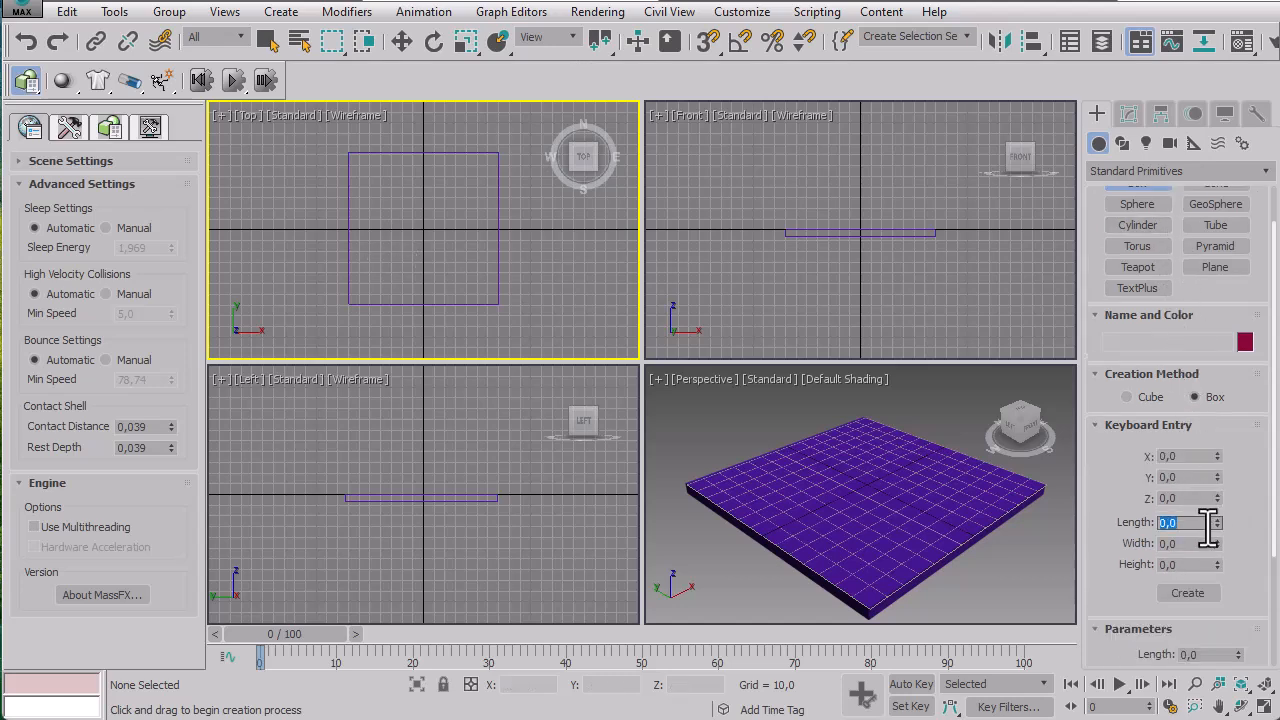
type("10")
key("Tab")
type("10")
key("Tab")
type("1")
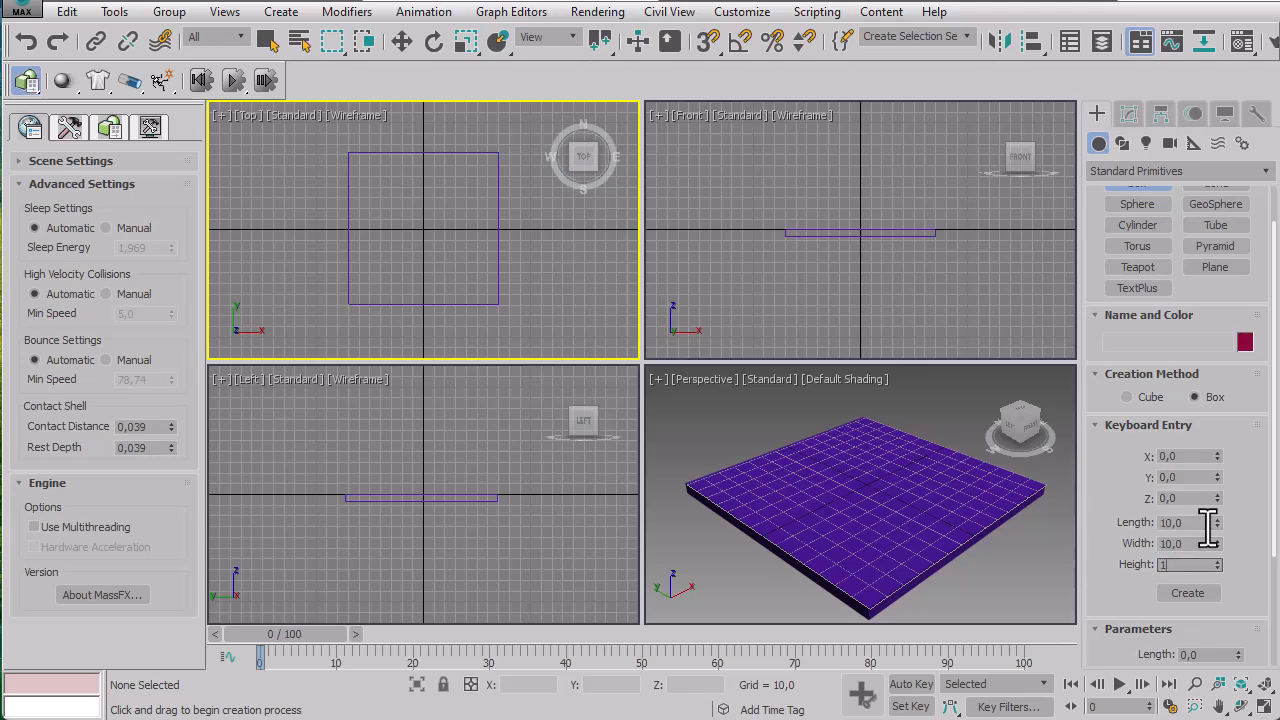
type("0")
left_click(1189, 592)
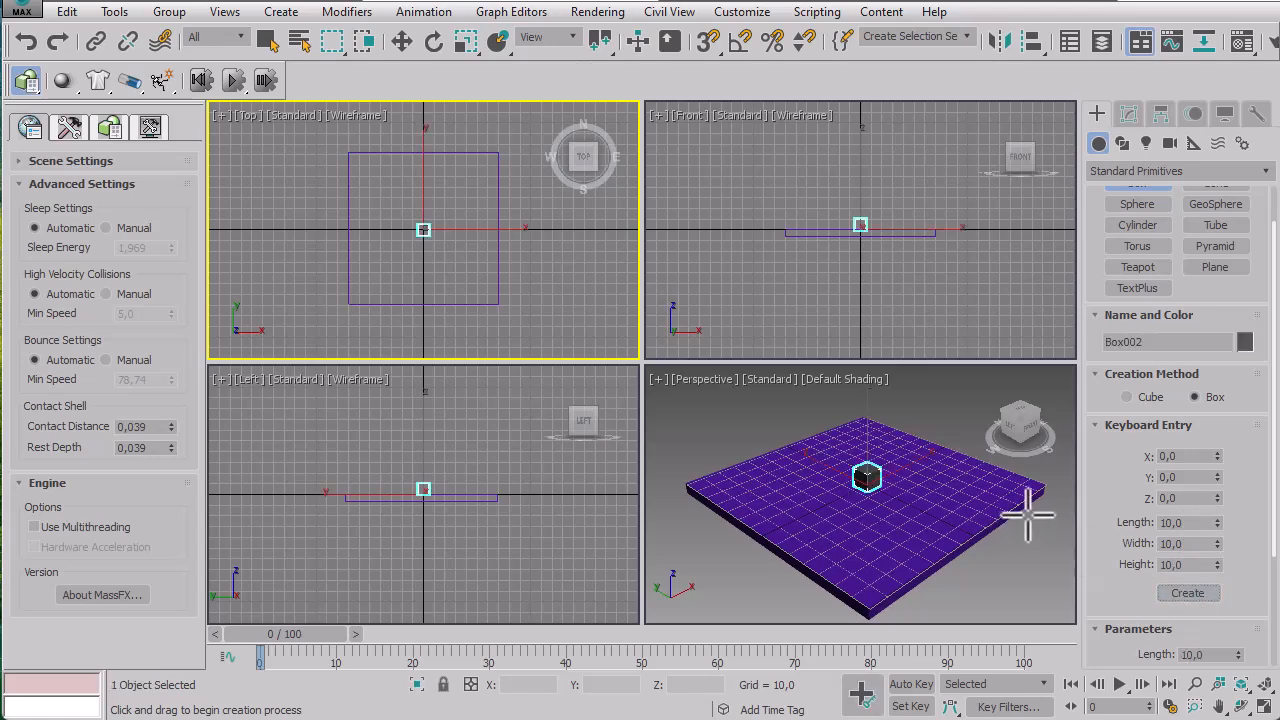
right_click(563, 253)
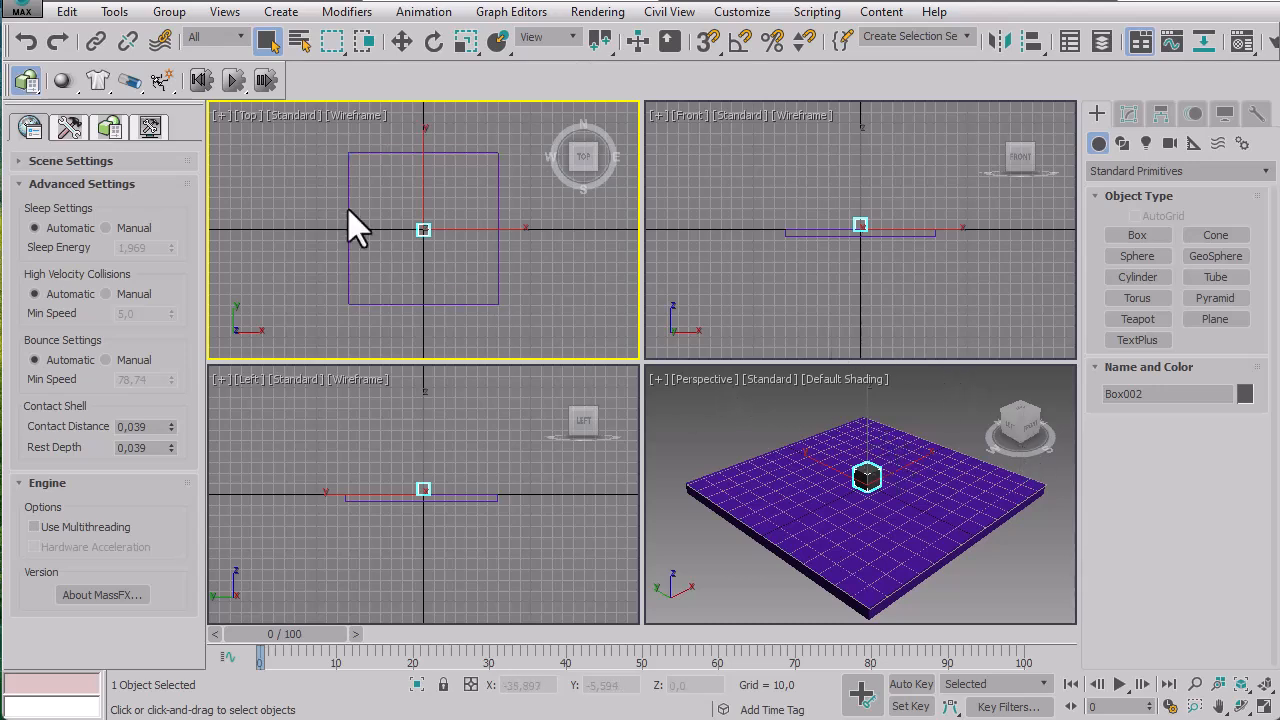
Clone the small box in the Top view as one Copy moved along Y to about 10.7, and deselect it.
left_click(402, 46)
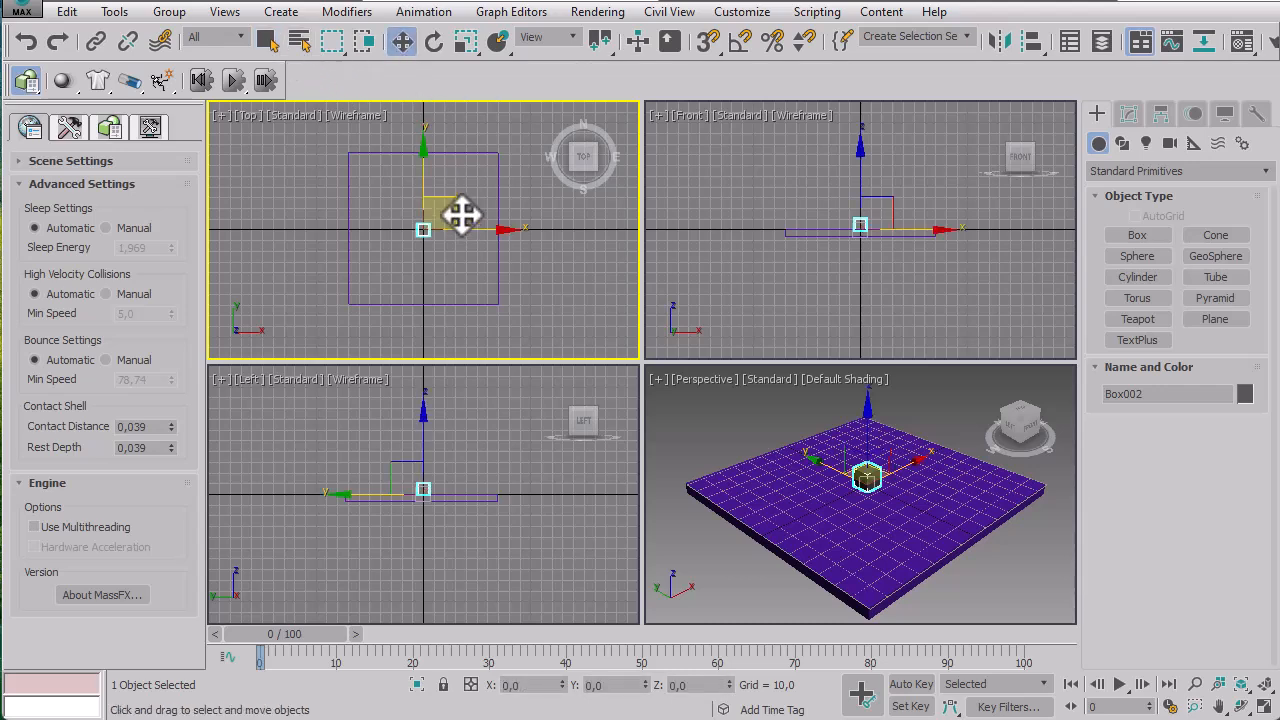
key("alt+w")
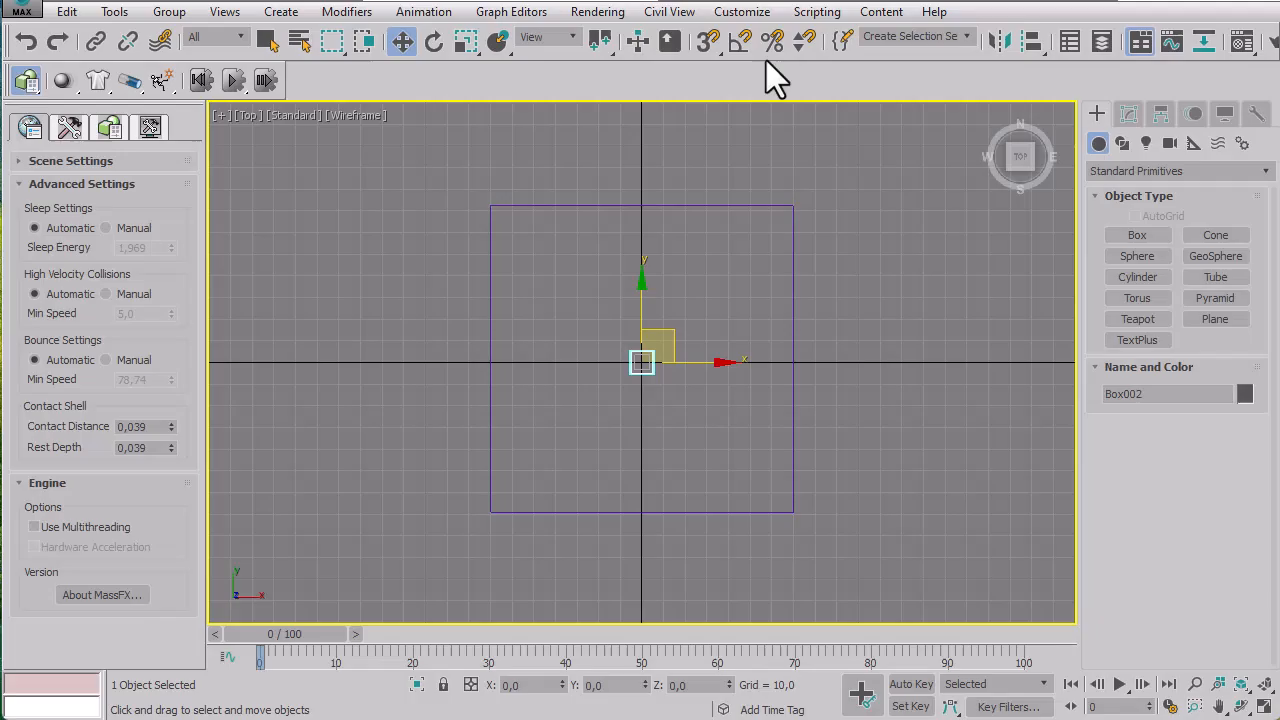
left_click(1263, 707)
left_click(1263, 707)
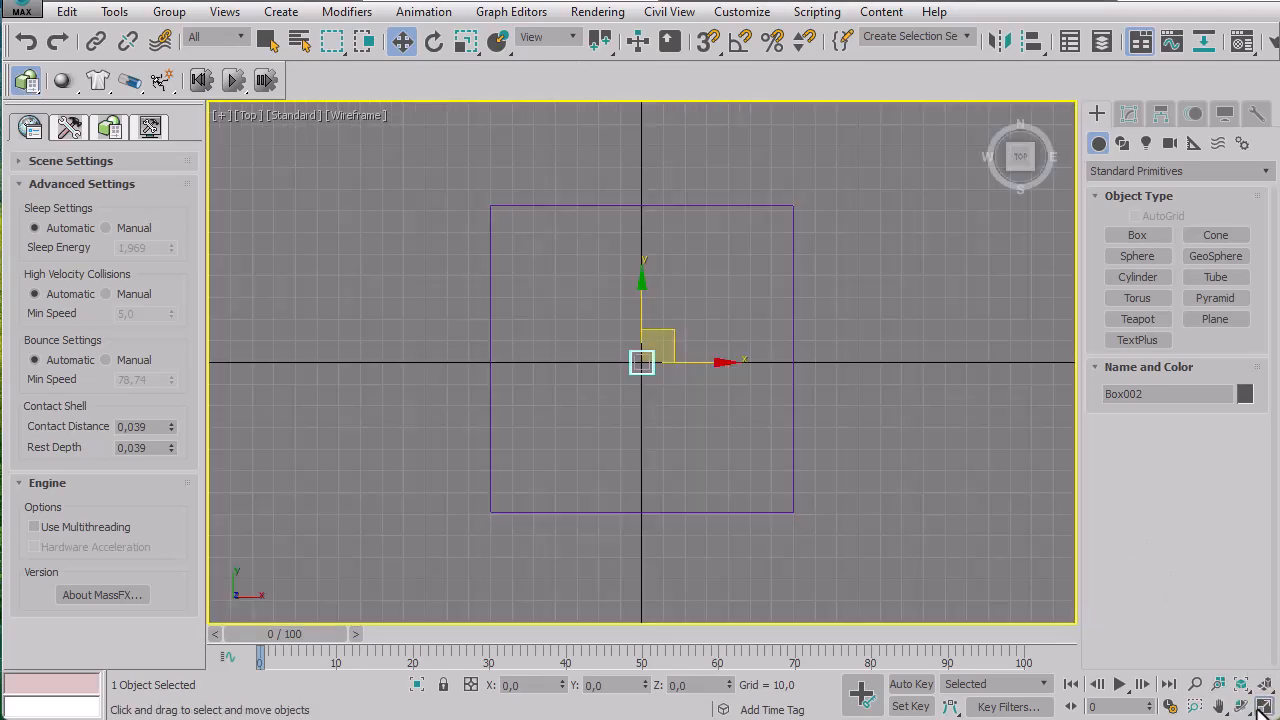
left_click(1263, 707)
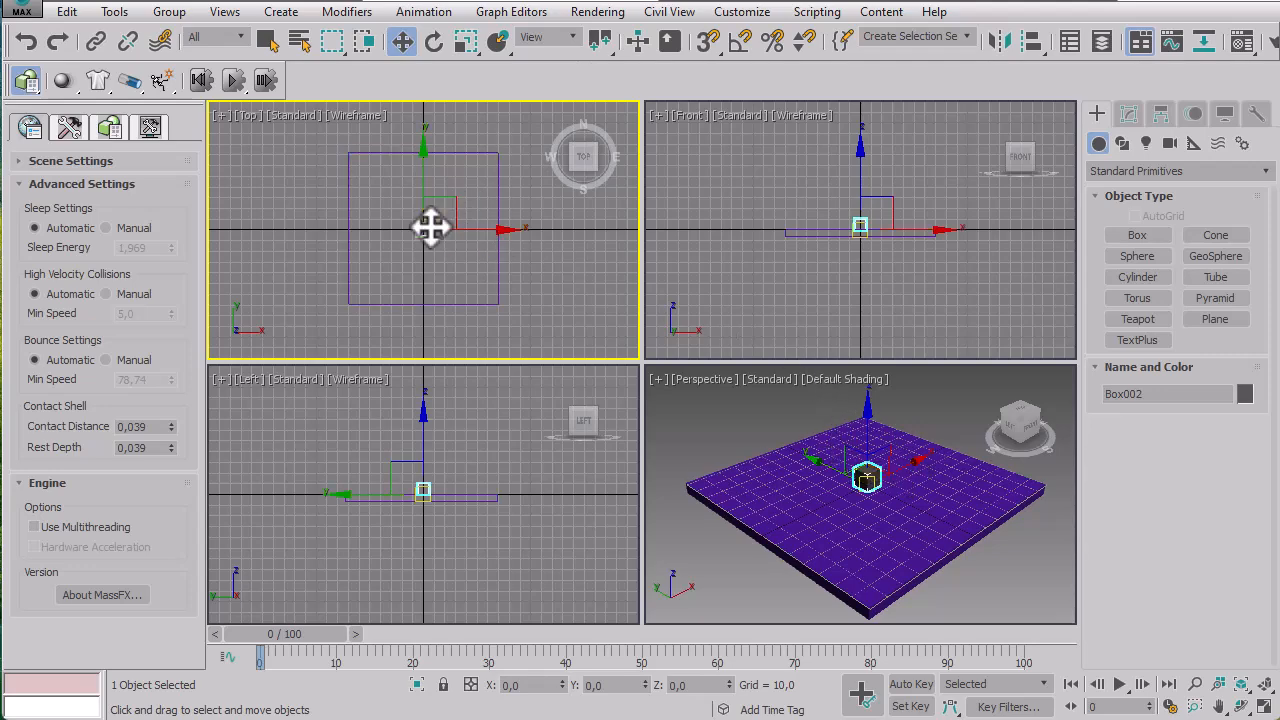
right_click(429, 227)
left_click(410, 244)
scroll(437, 237, "up", 5)
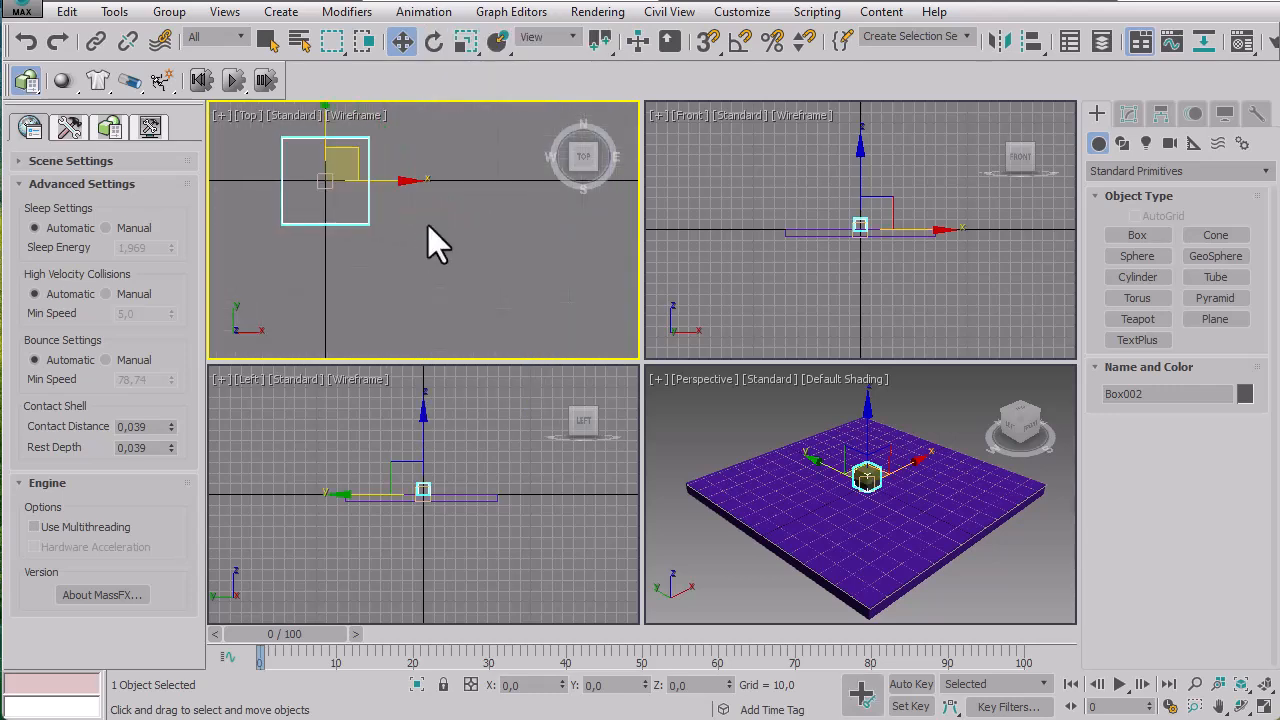
scroll(430, 228, "down", 4)
middle_click_drag(468, 282, 470, 326)
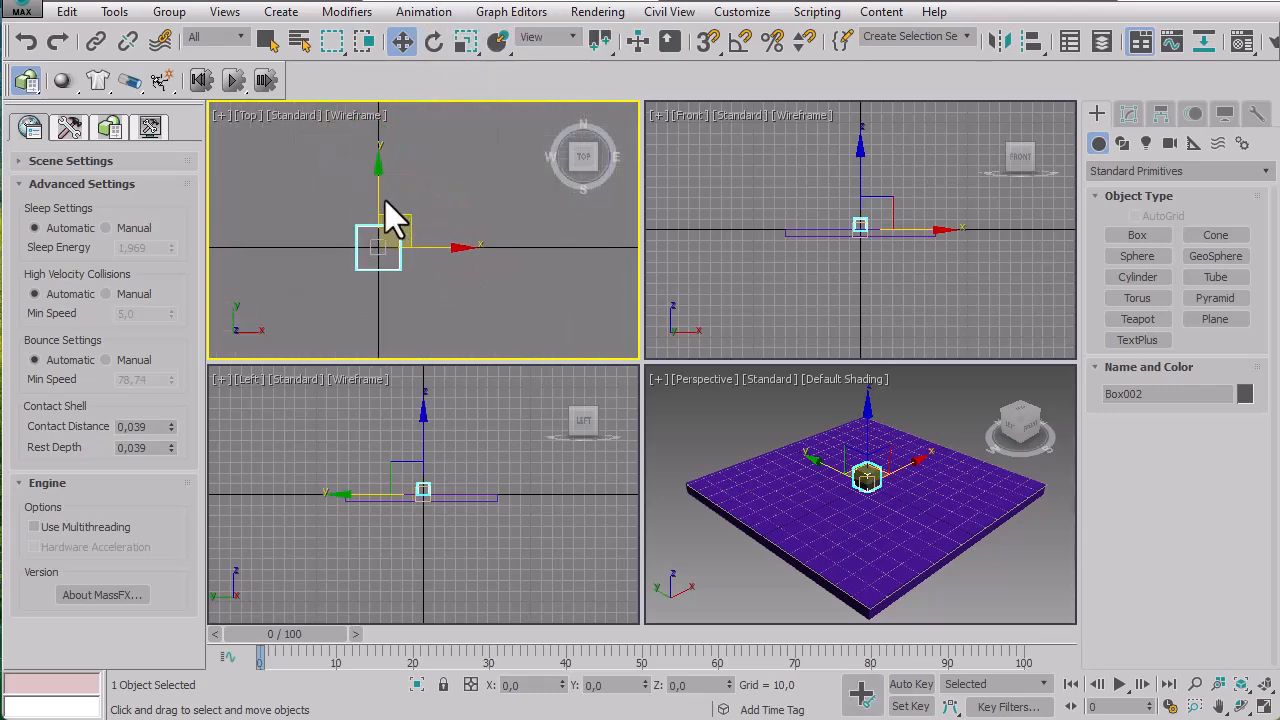
mouse_move(382, 198)
left_mouse_down("shift")
mouse_move(386, 137)
mouse_move(391, 152)
left_mouse_up("shift")
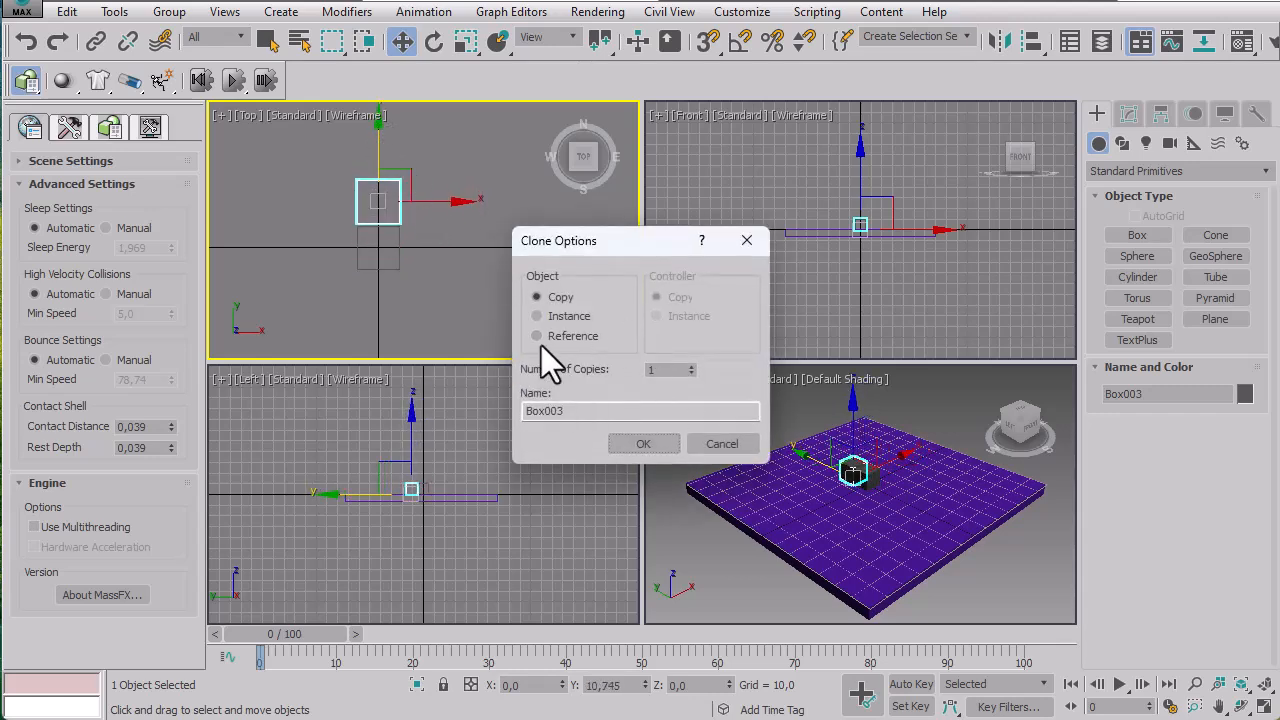
left_click(632, 443)
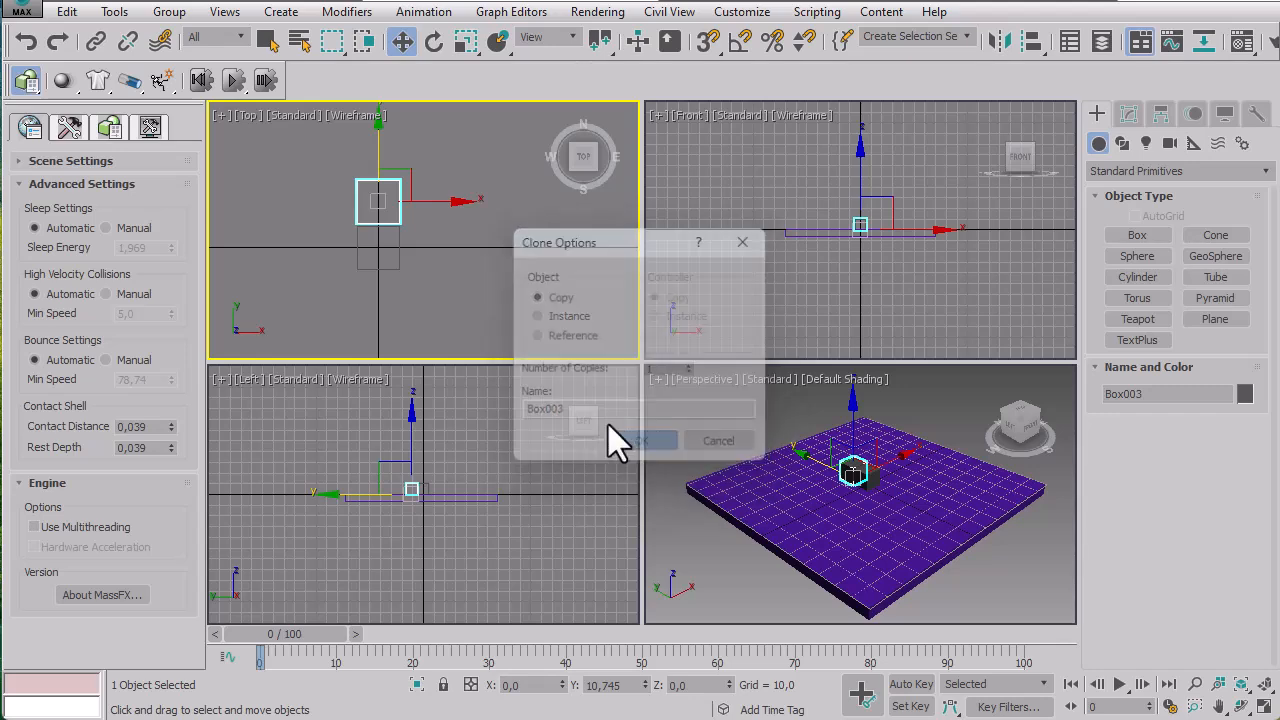
left_click(446, 264)
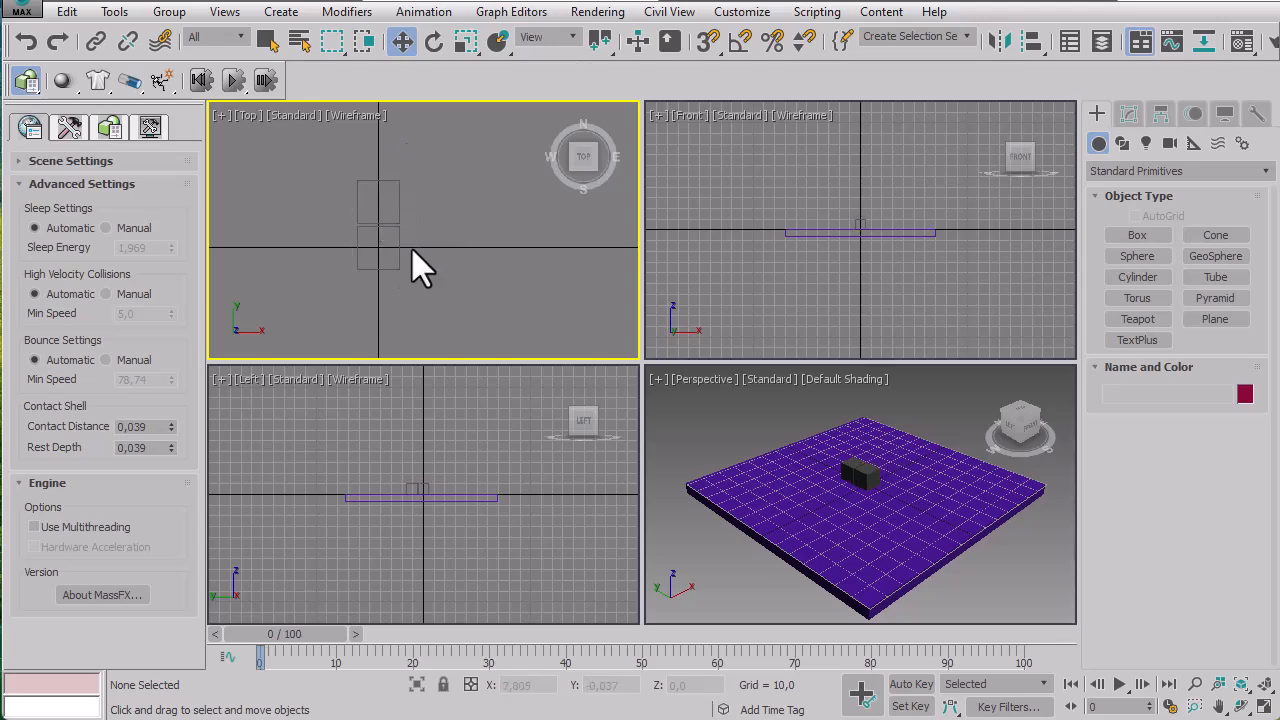
Move the cloned box in the Top view about -0.43 along Y so it sits close against the first box, and deselect it.
scroll(411, 249, "up", 4)
scroll(383, 230, "up", 2)
middle_click_drag(408, 191, 537, 246)
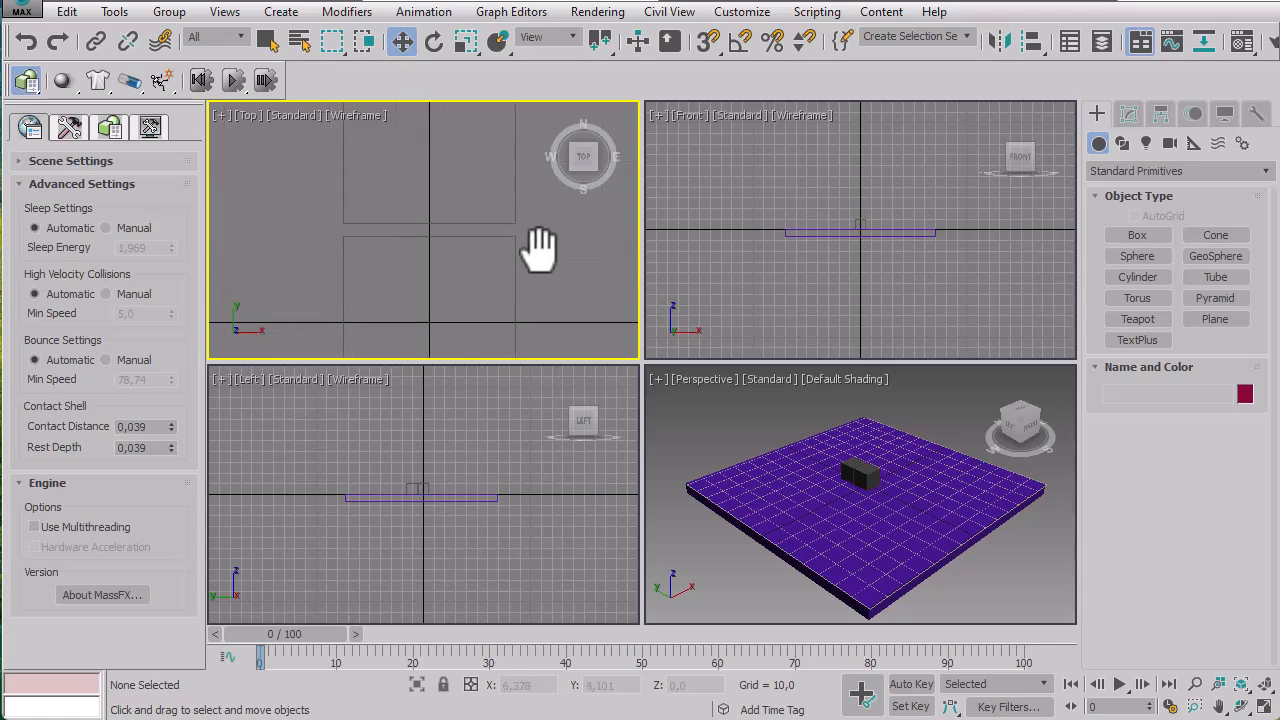
scroll(519, 247, "down", 1)
left_click(516, 182)
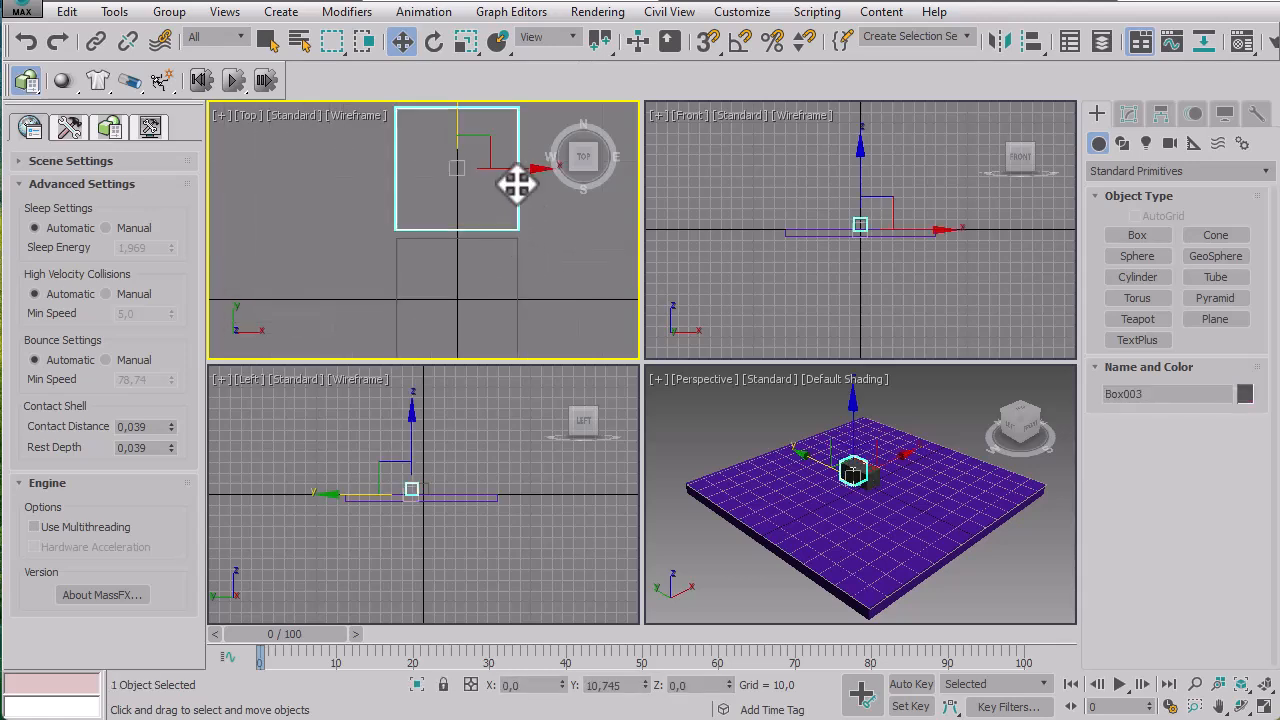
scroll(516, 182, "down", 4)
scroll(516, 182, "up", 4)
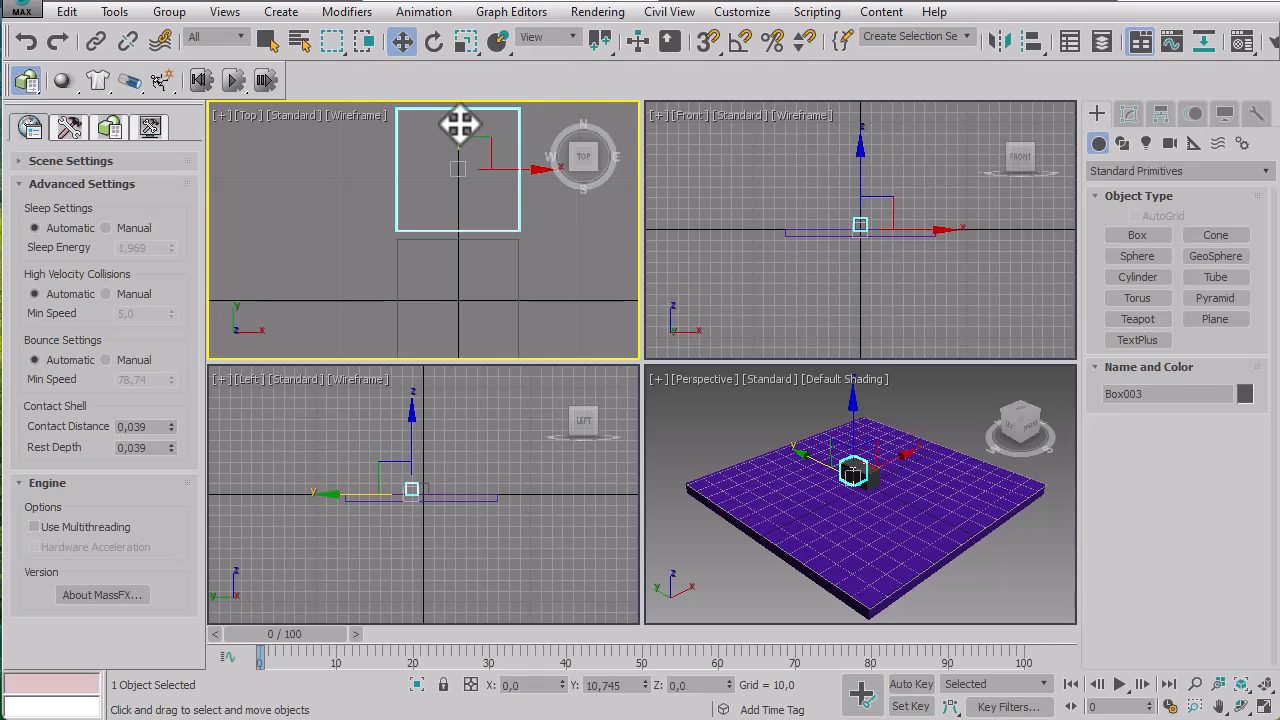
left_click_drag(459, 124, 460, 129)
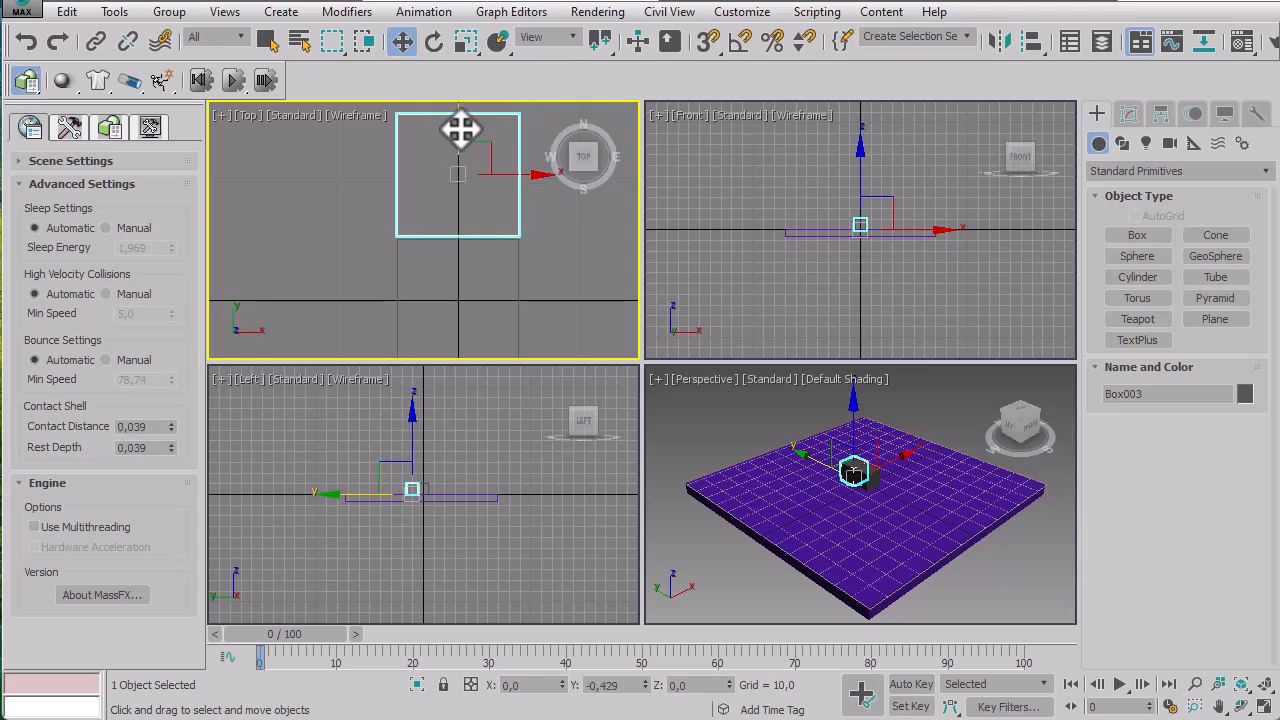
left_click(564, 282)
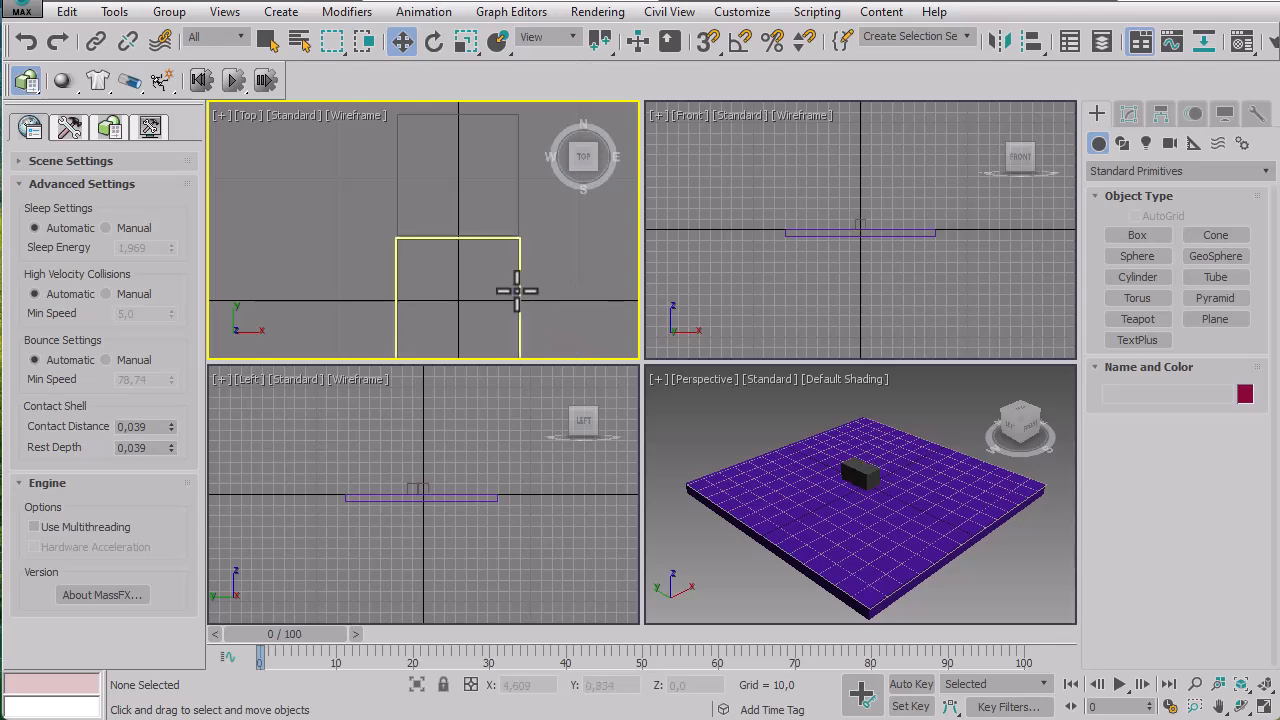
Select both small boxes in the Top view, clone them along Y to form a row of four, and deselect them.
scroll(516, 290, "down", 3)
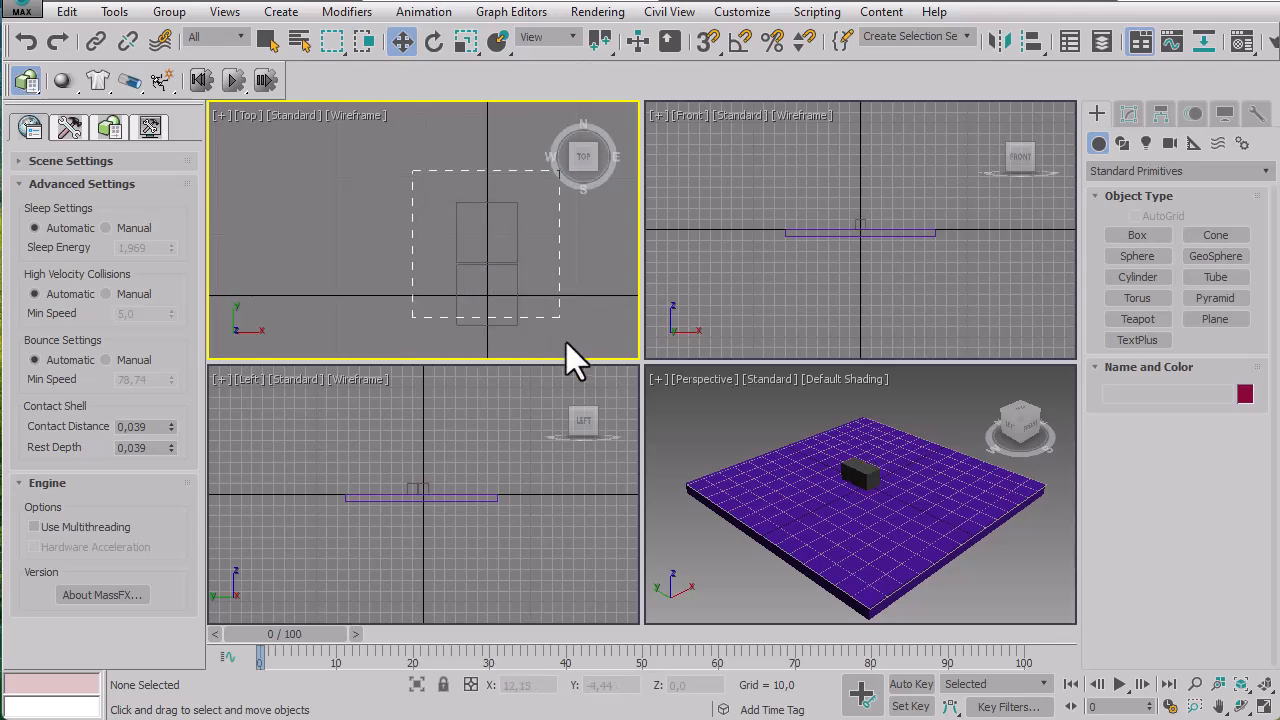
left_click_drag(566, 342, 565, 346)
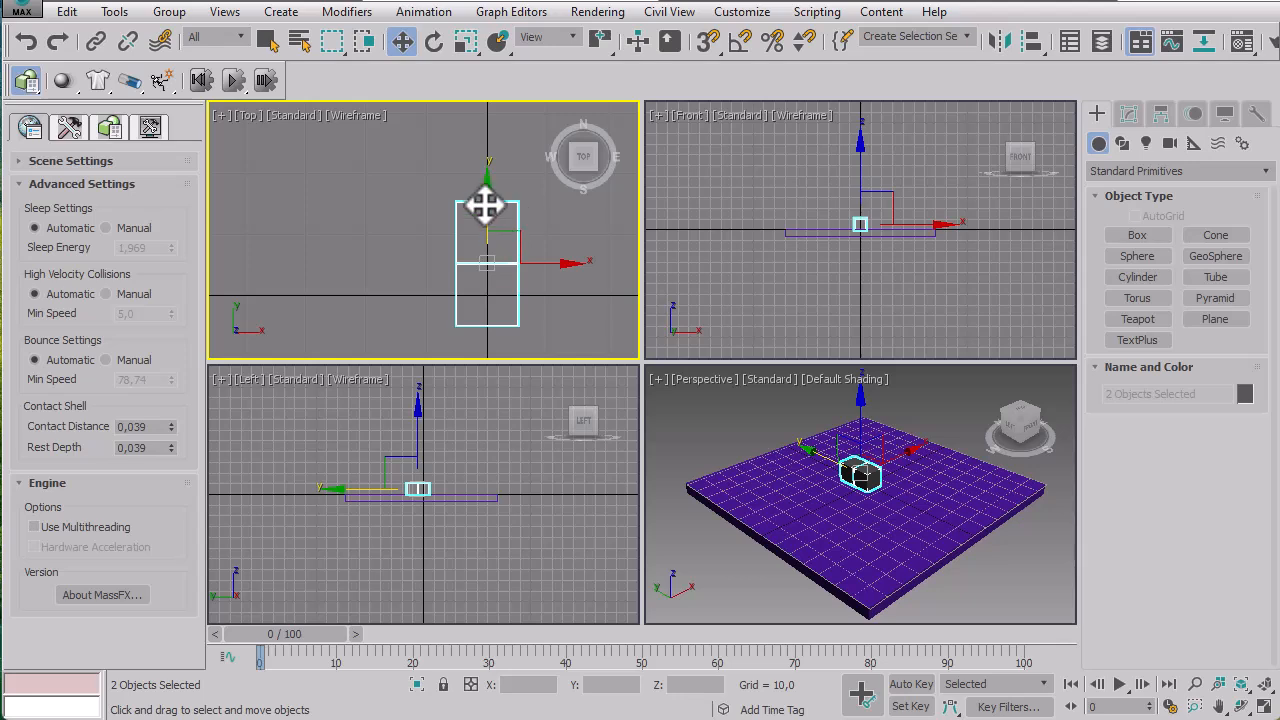
left_click_drag(504, 212, 509, 106)
left_click(635, 443)
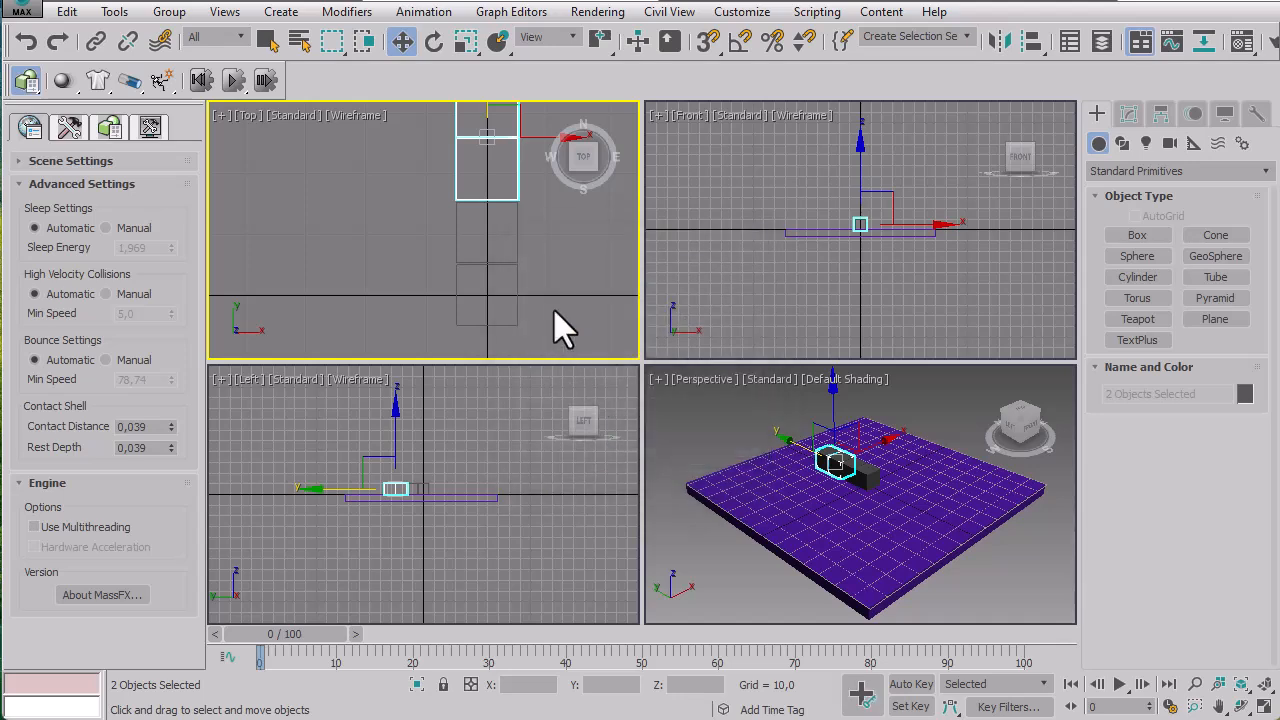
left_click(554, 310)
Select the four boxes in the Top view, clone them along Y to form a row of eight, and deselect them.
scroll(557, 285, "down", 4)
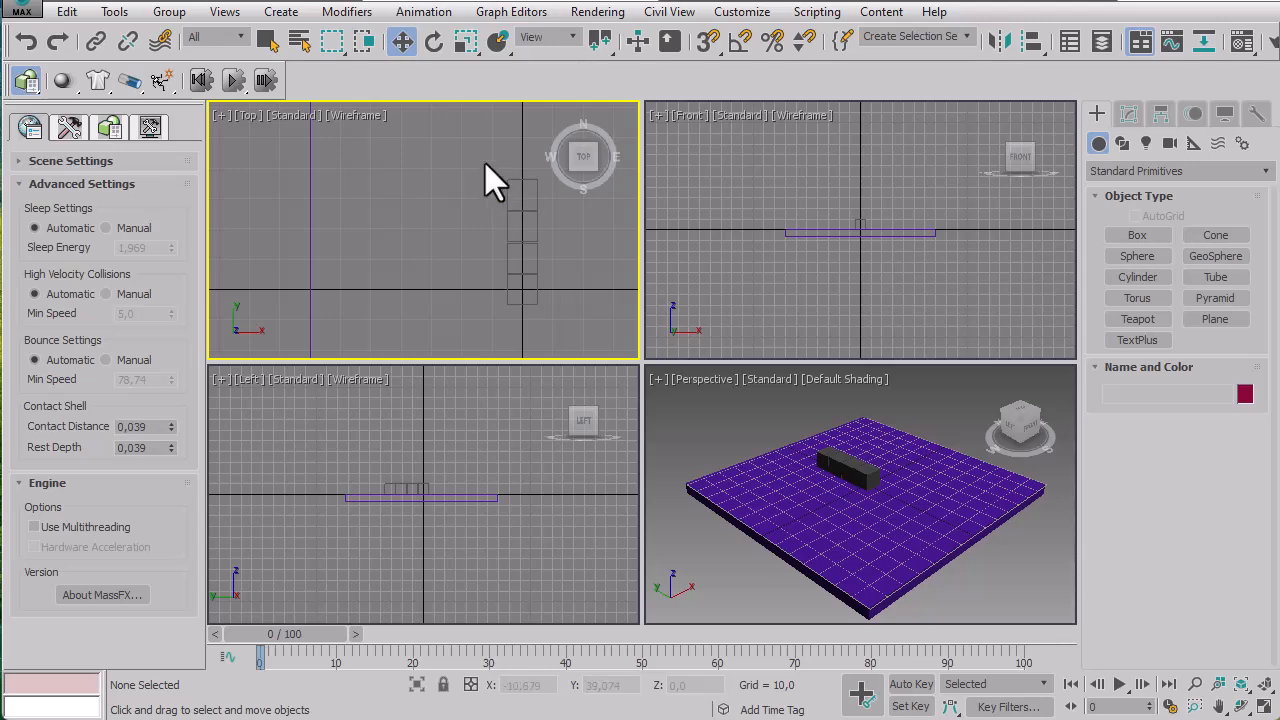
left_click_drag(549, 335, 549, 335)
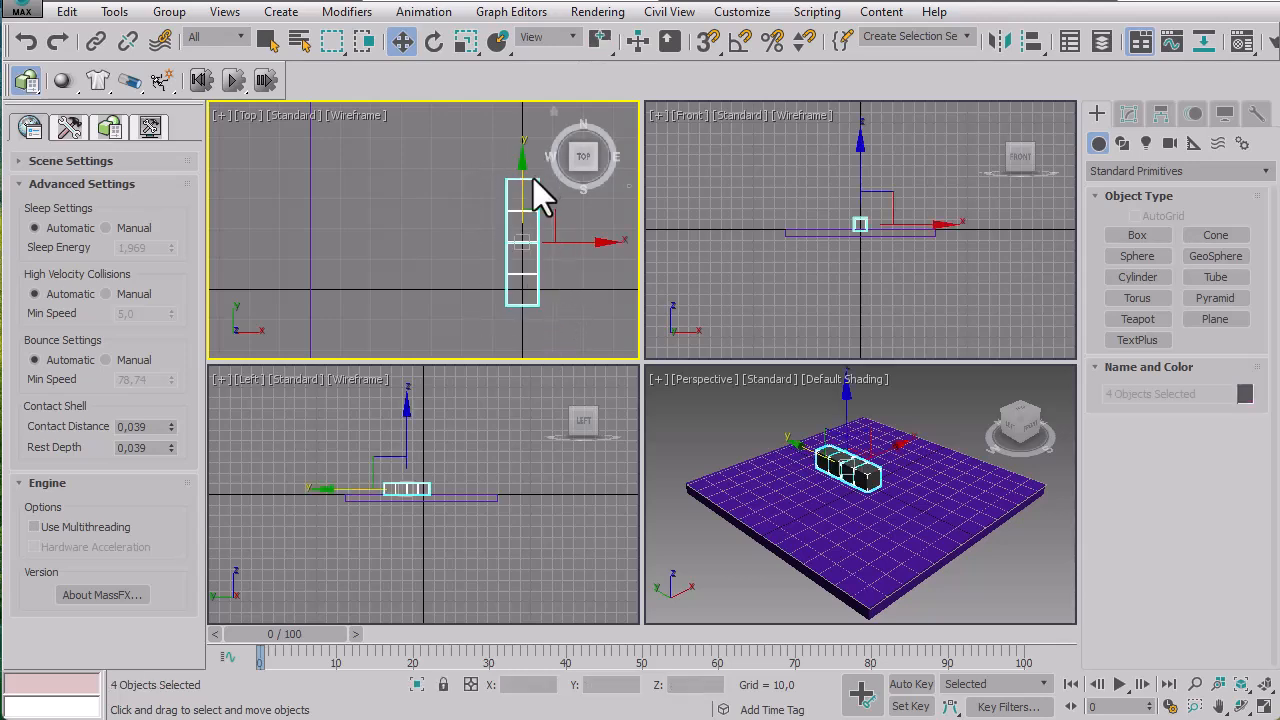
middle_click_drag(514, 194, 414, 192)
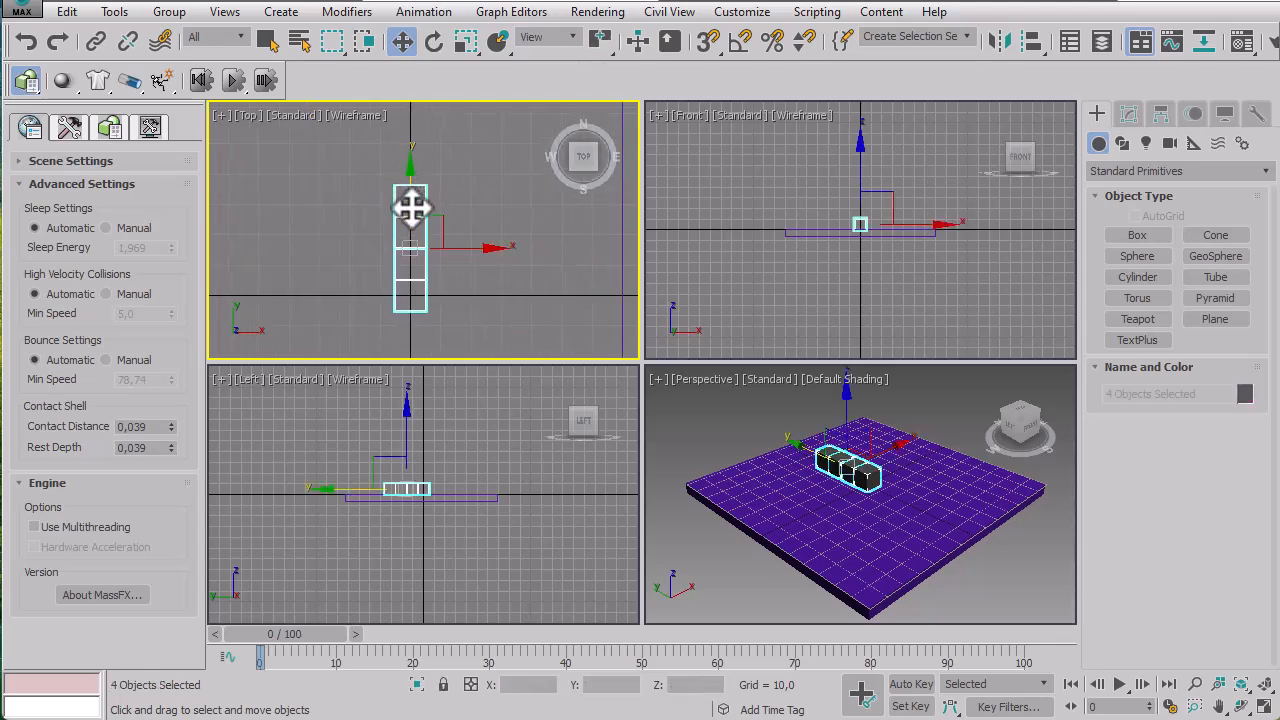
mouse_move(409, 206)
left_mouse_down()
mouse_move(409, 109)
mouse_move(413, 237)
mouse_move(409, 86)
mouse_move(409, 104)
left_mouse_up()
left_click(664, 446)
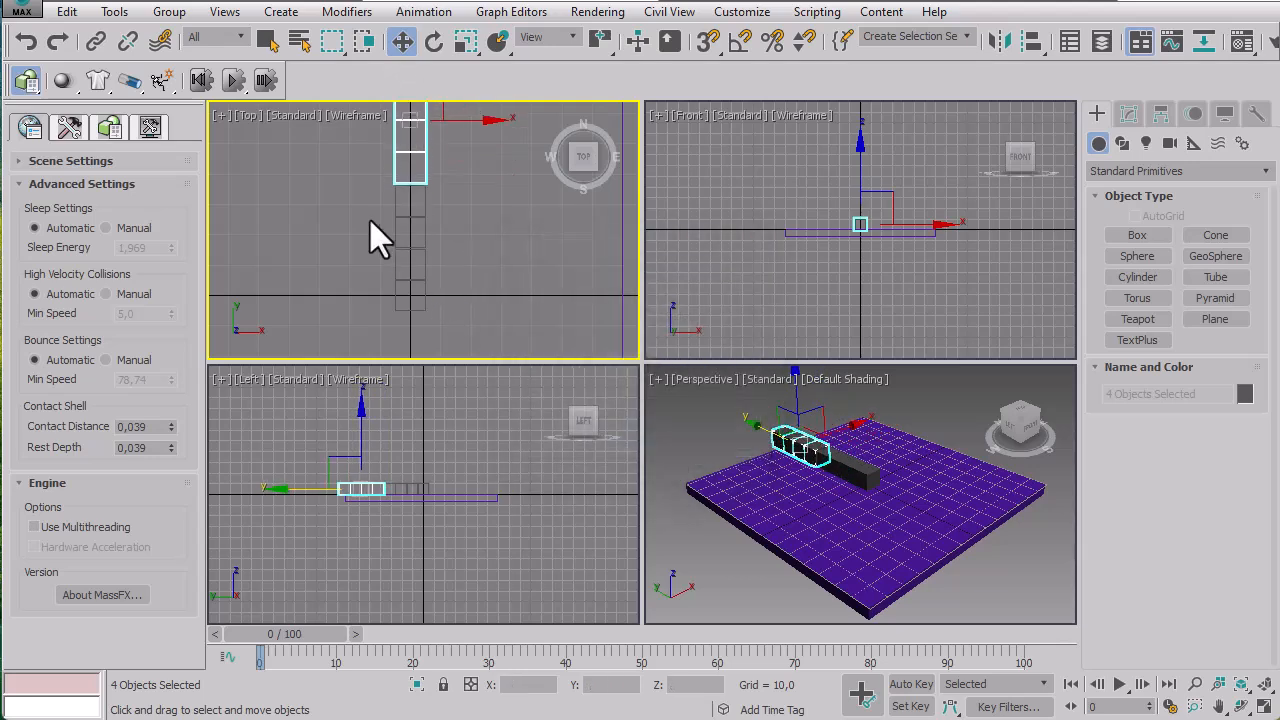
left_click(409, 223)
left_click(488, 295)
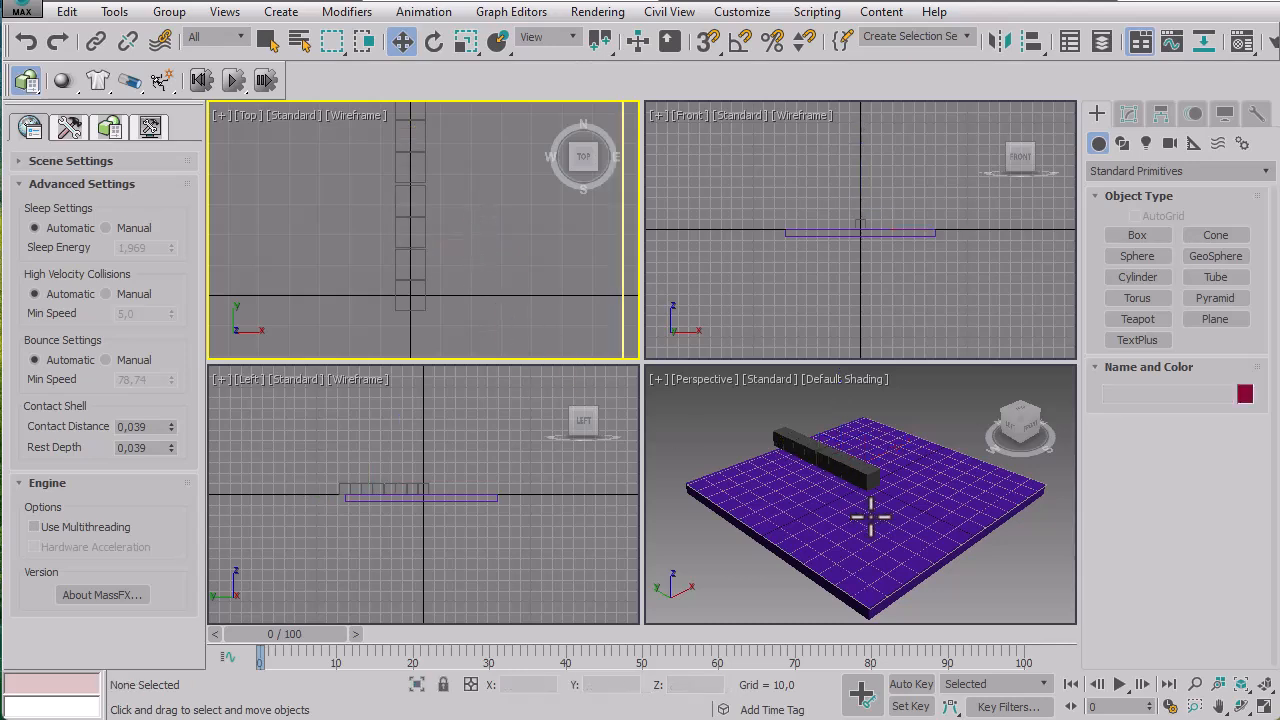
Select all eight boxes and move the row in the Top view to the floor's negative-X side, roughly centred along Y.
scroll(429, 300, "down", 5)
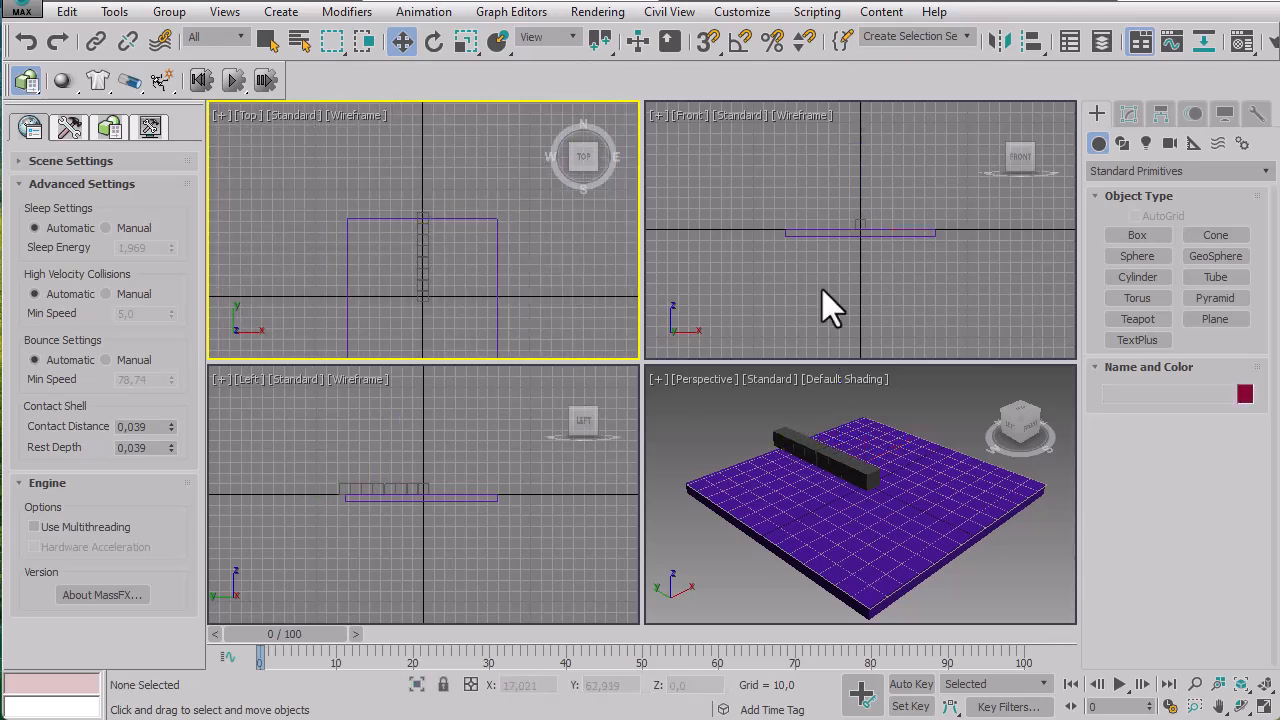
left_click(787, 195)
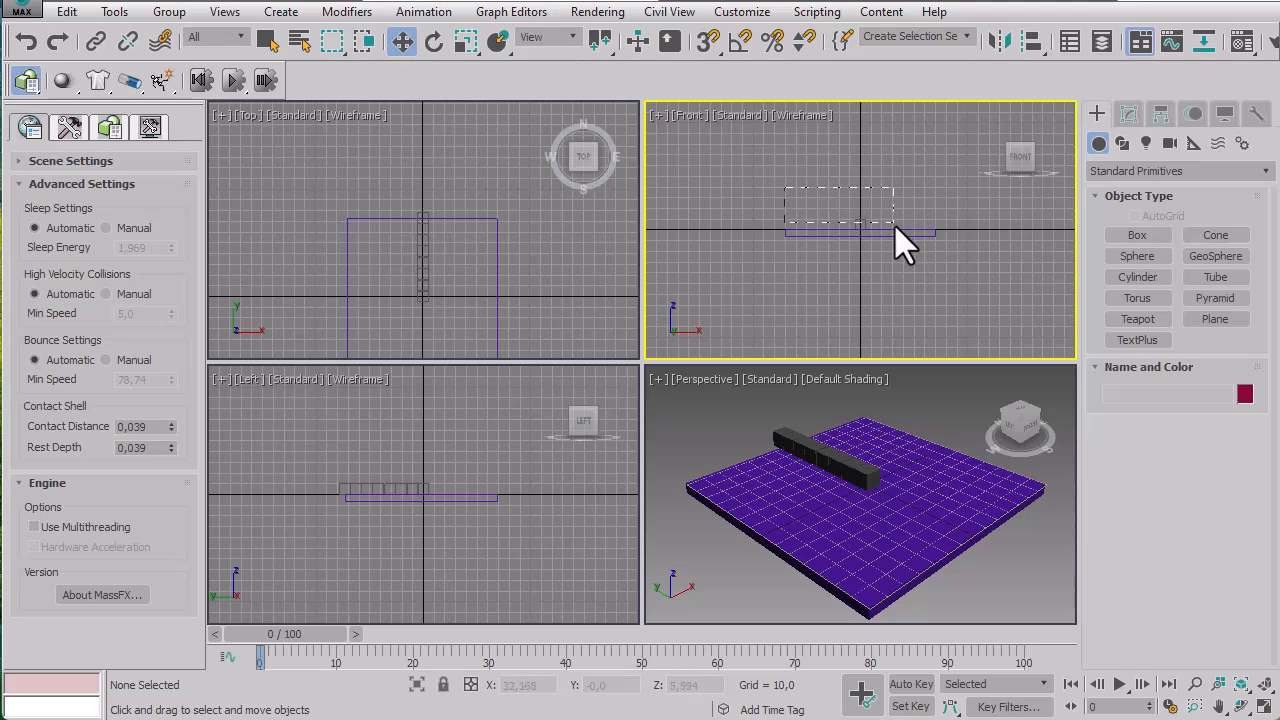
left_click(895, 226)
middle_click_drag(444, 284, 486, 221)
left_click_drag(454, 163, 416, 200)
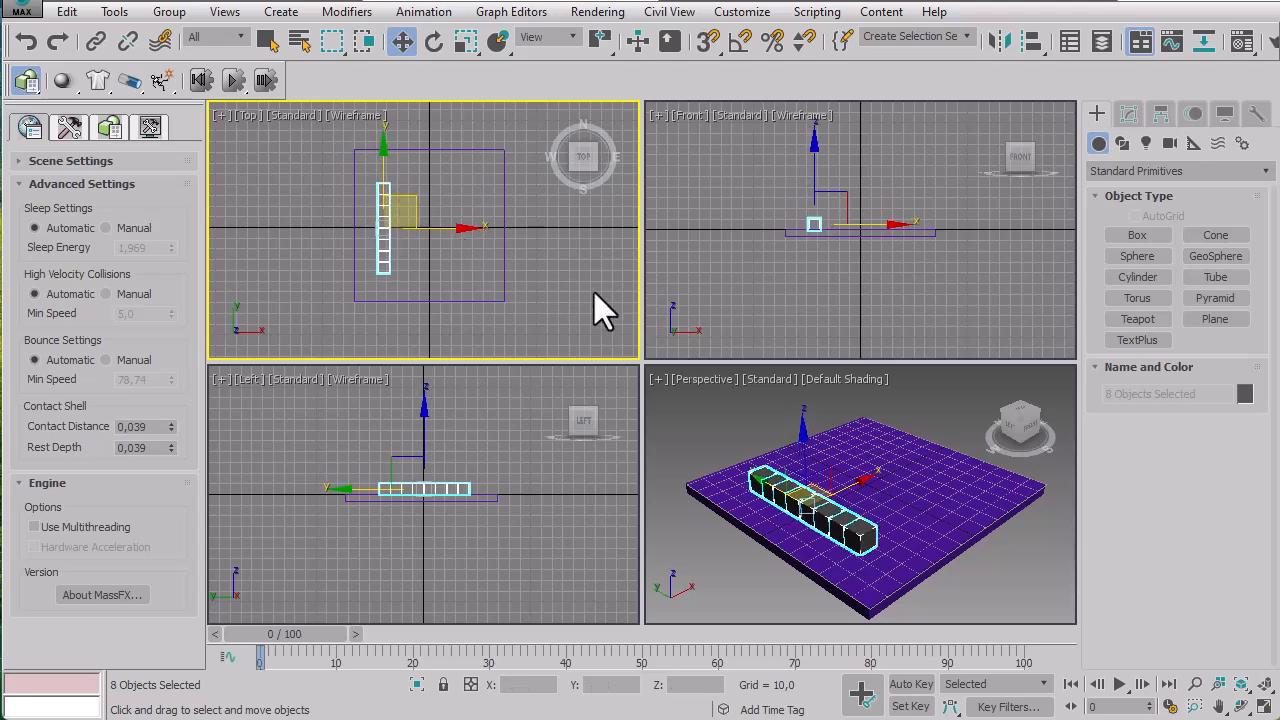
left_click(541, 296)
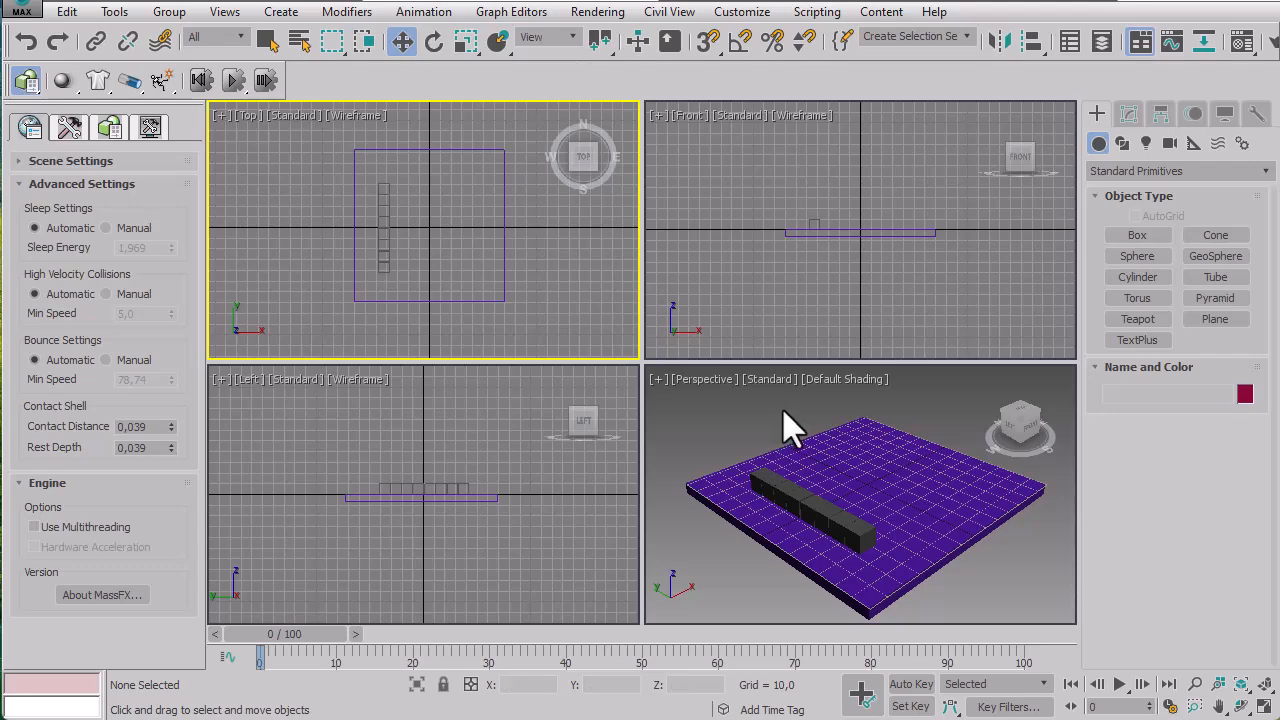
Select the whole row of eight boxes in the Front view without including the floor.
left_click(1002, 539)
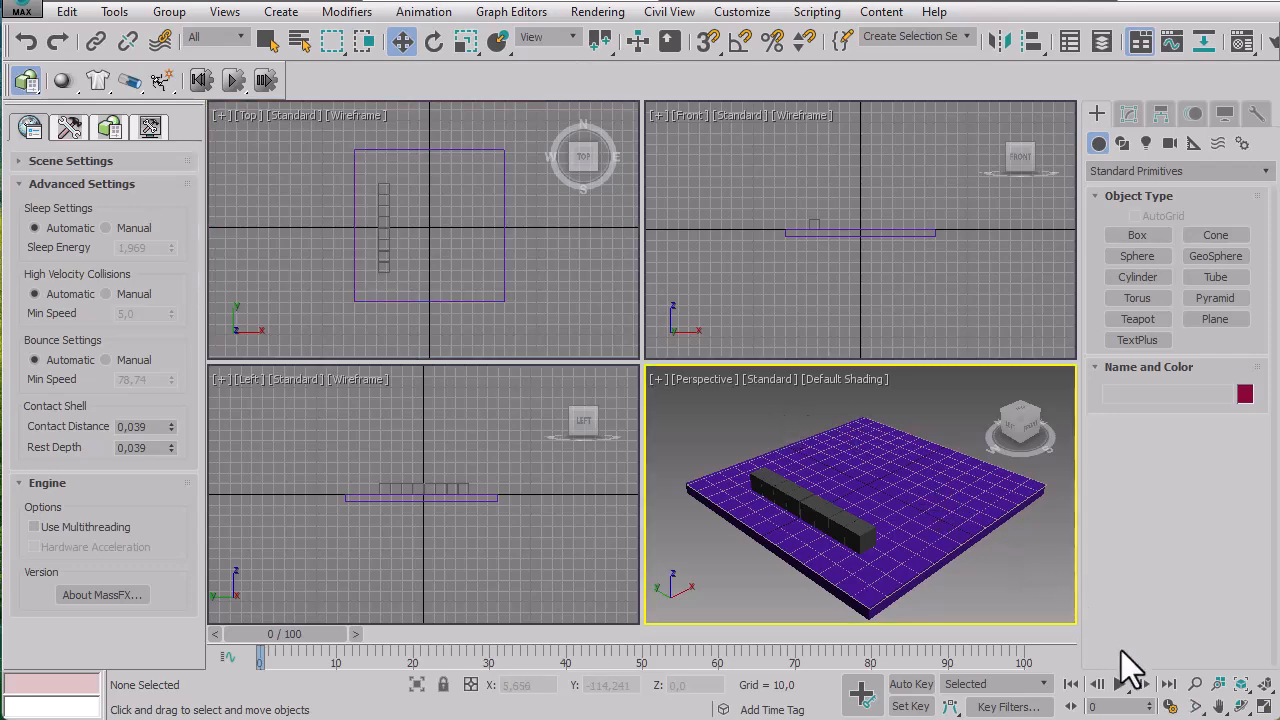
left_click(1242, 706)
left_click_drag(940, 492, 806, 512)
right_click(567, 298)
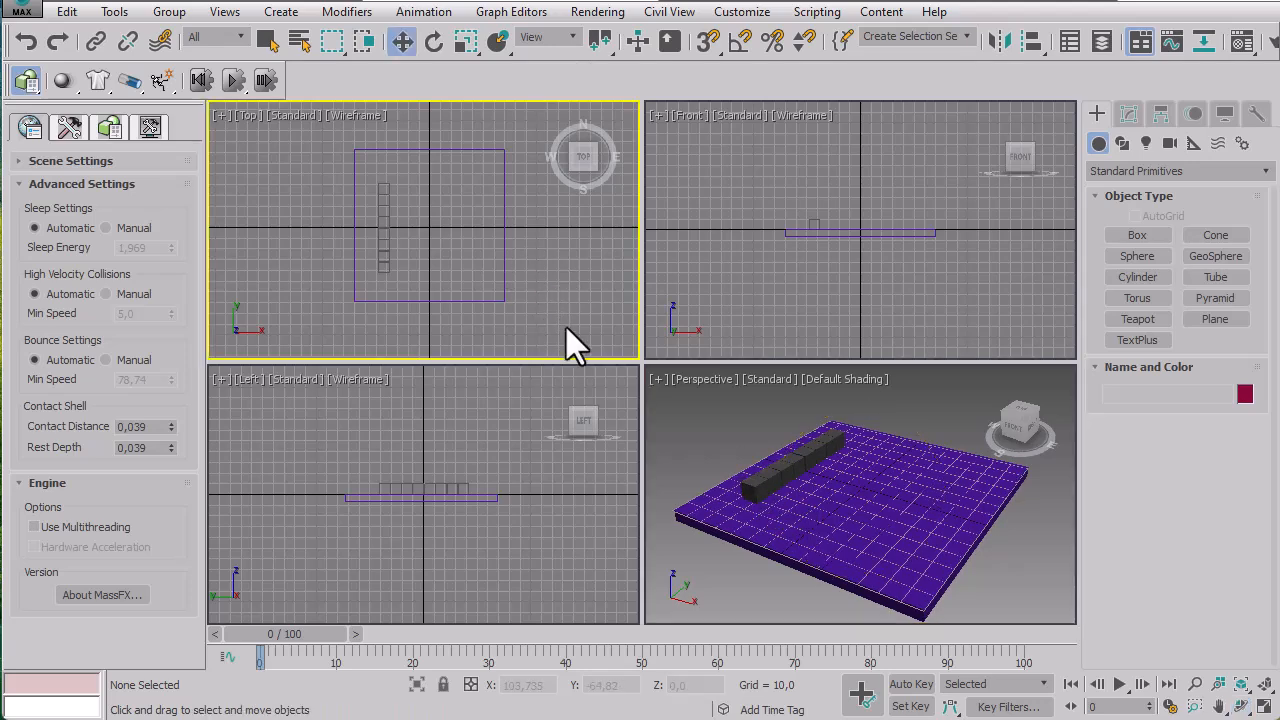
right_click(804, 204)
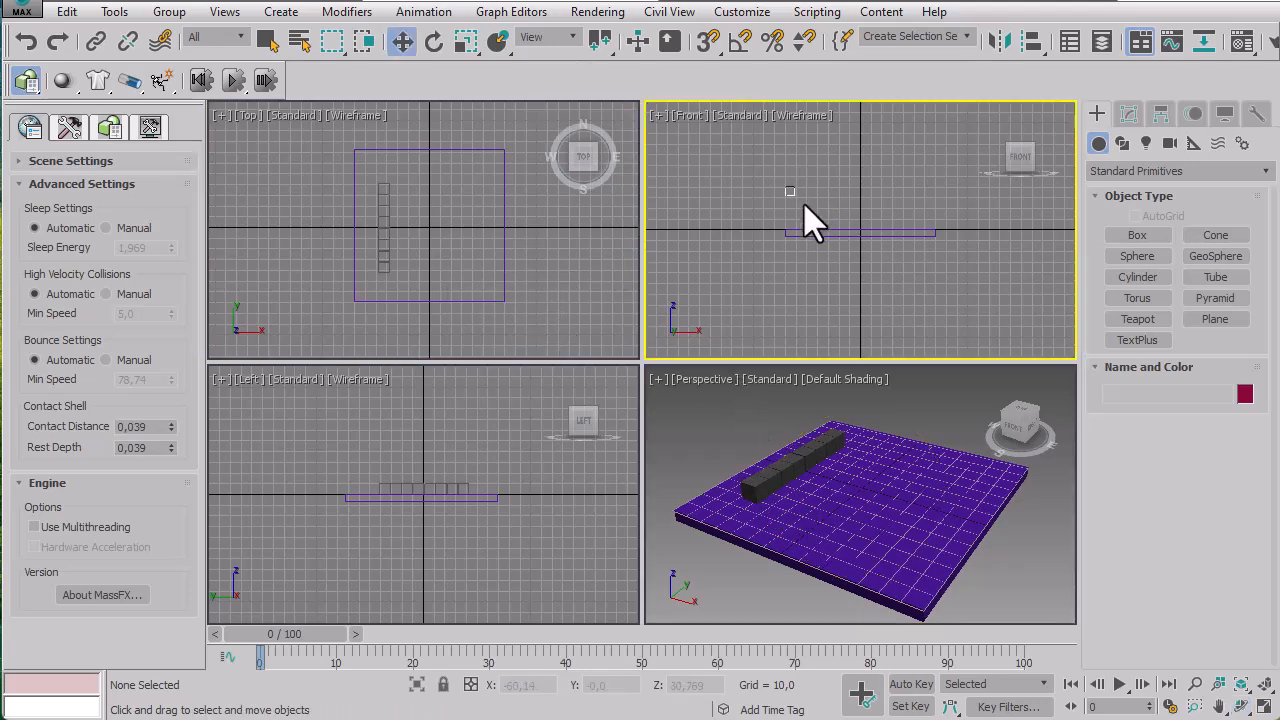
left_click_drag(833, 226, 833, 226)
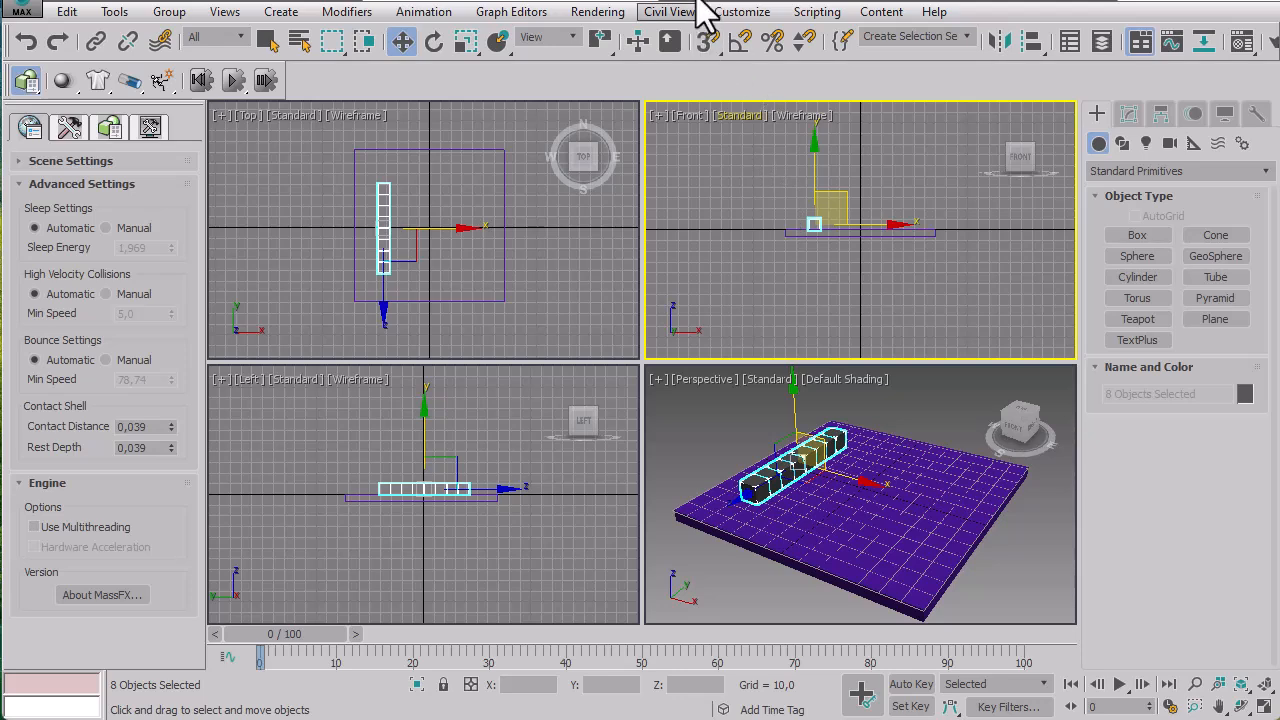
key("alt+a")
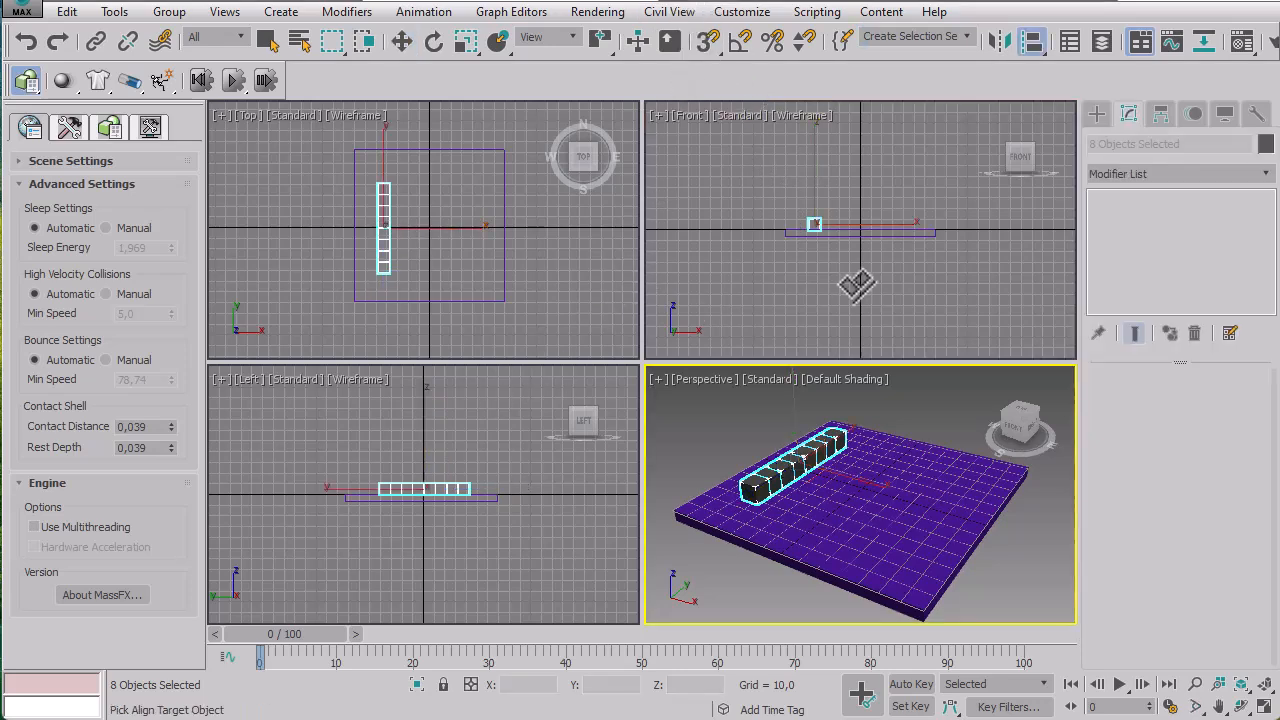
left_click(828, 183)
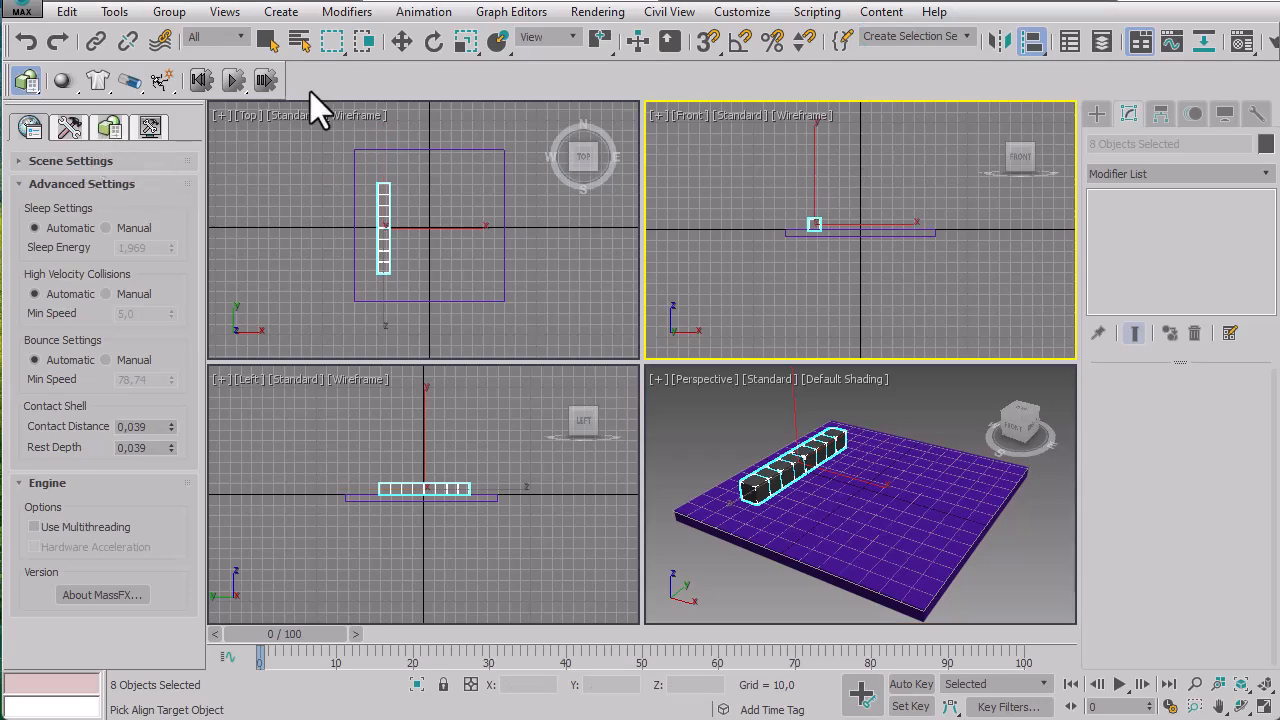
left_click(401, 40)
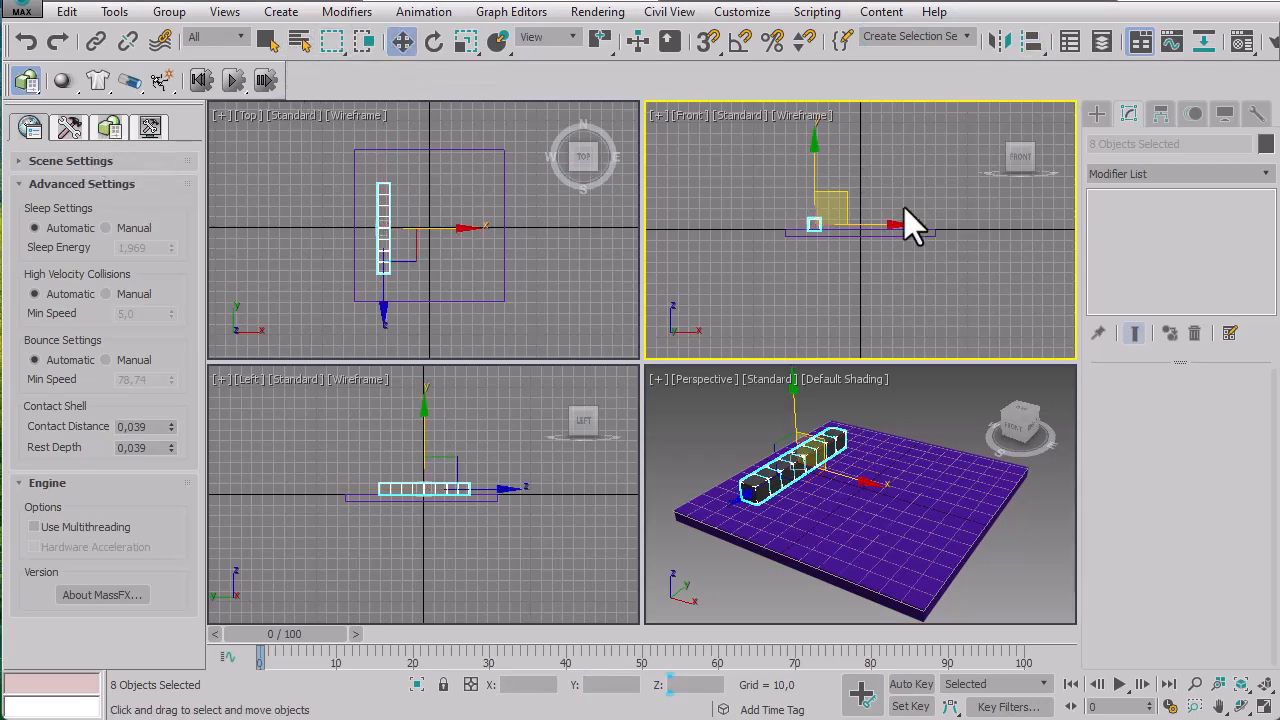
Clone the selected row of eight boxes upward in the Front view as one Copy, stacking it above the original row.
scroll(873, 195, "up", 3)
middle_click_drag(873, 195, 832, 252)
scroll(786, 296, "up", 3)
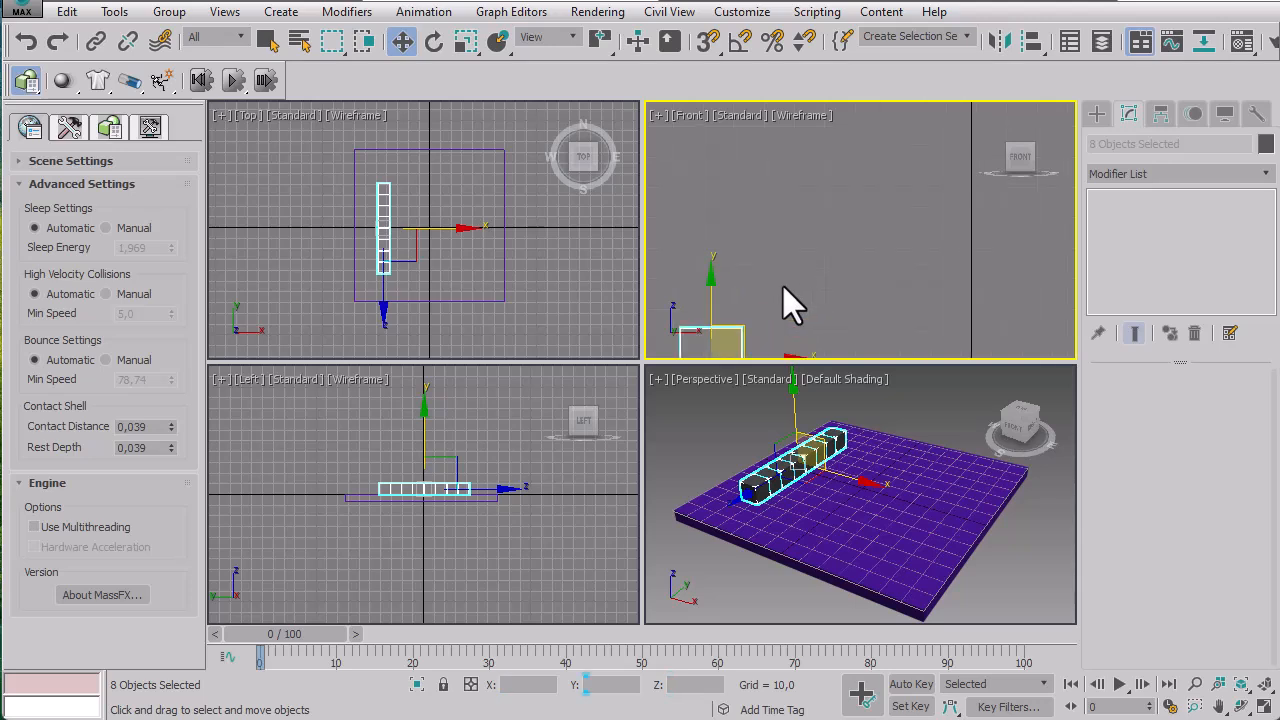
middle_click_drag(786, 296, 929, 170)
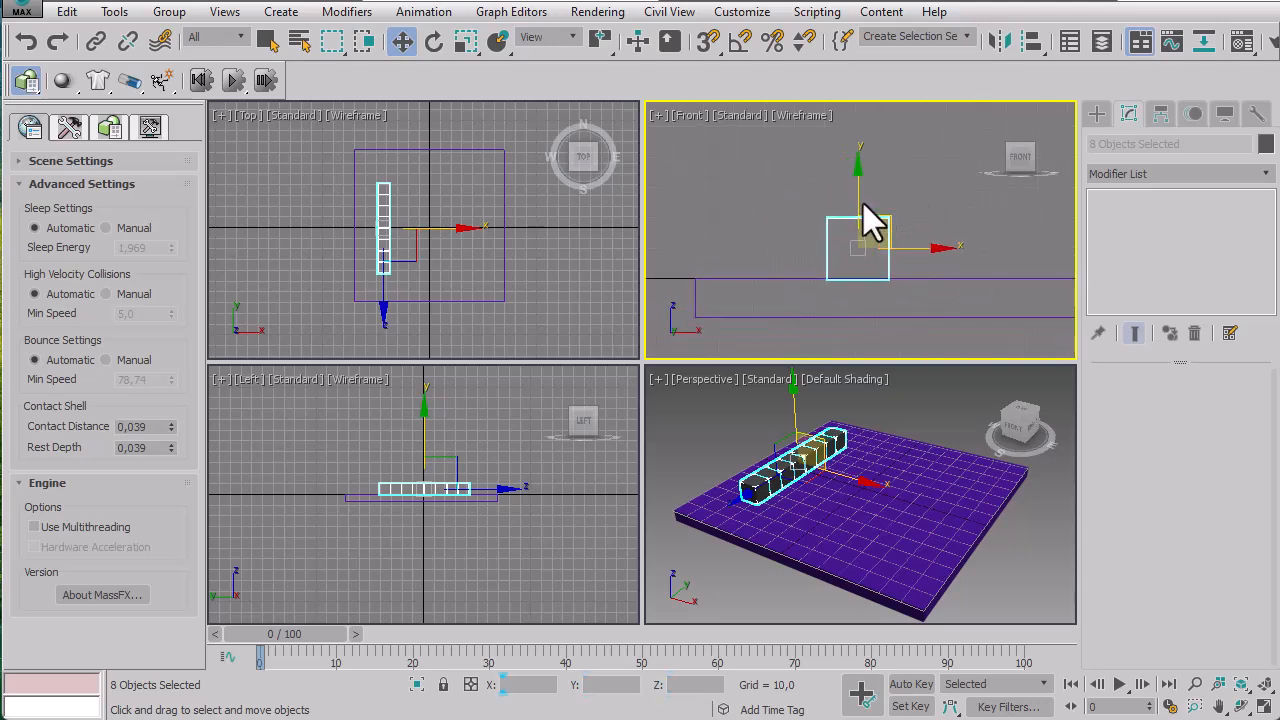
mouse_move(852, 193)
left_mouse_down()
mouse_move(857, 120)
mouse_move(858, 131)
left_mouse_up()
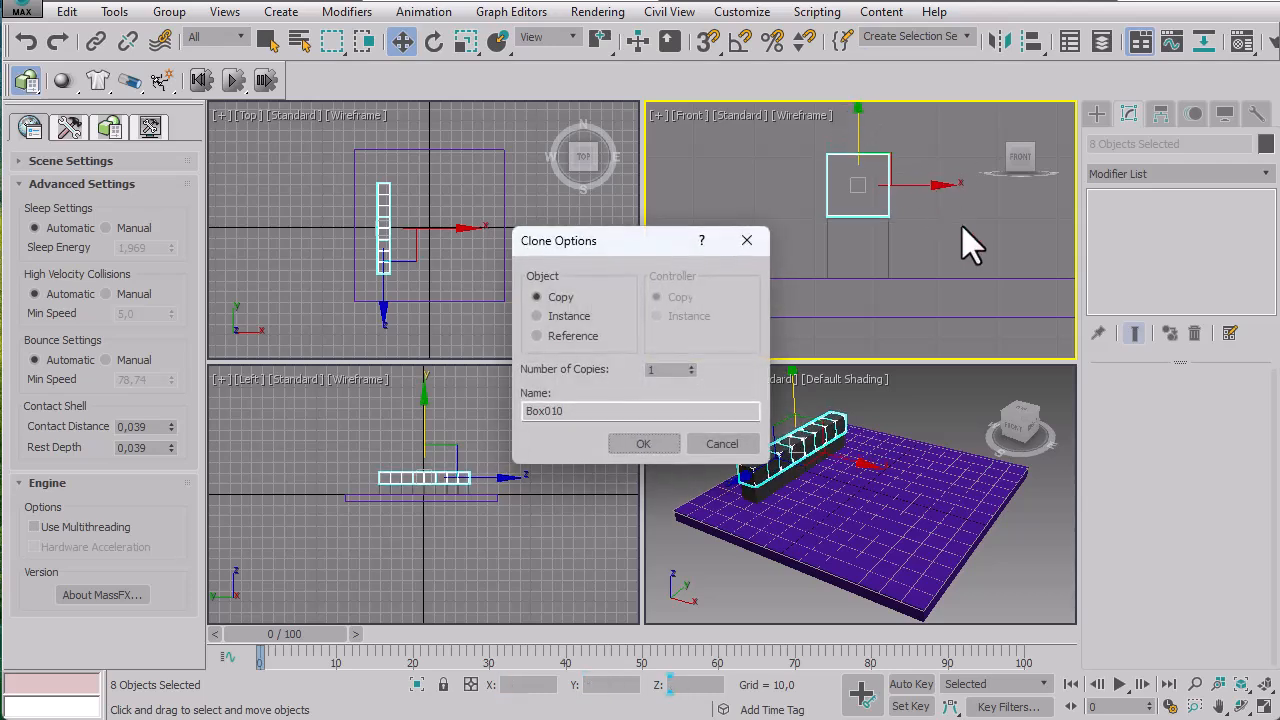
left_click(650, 447)
Maximize the Front view, select only the upper row of boxes, and lower it slightly to close the gap with the lower row.
left_click(1264, 706)
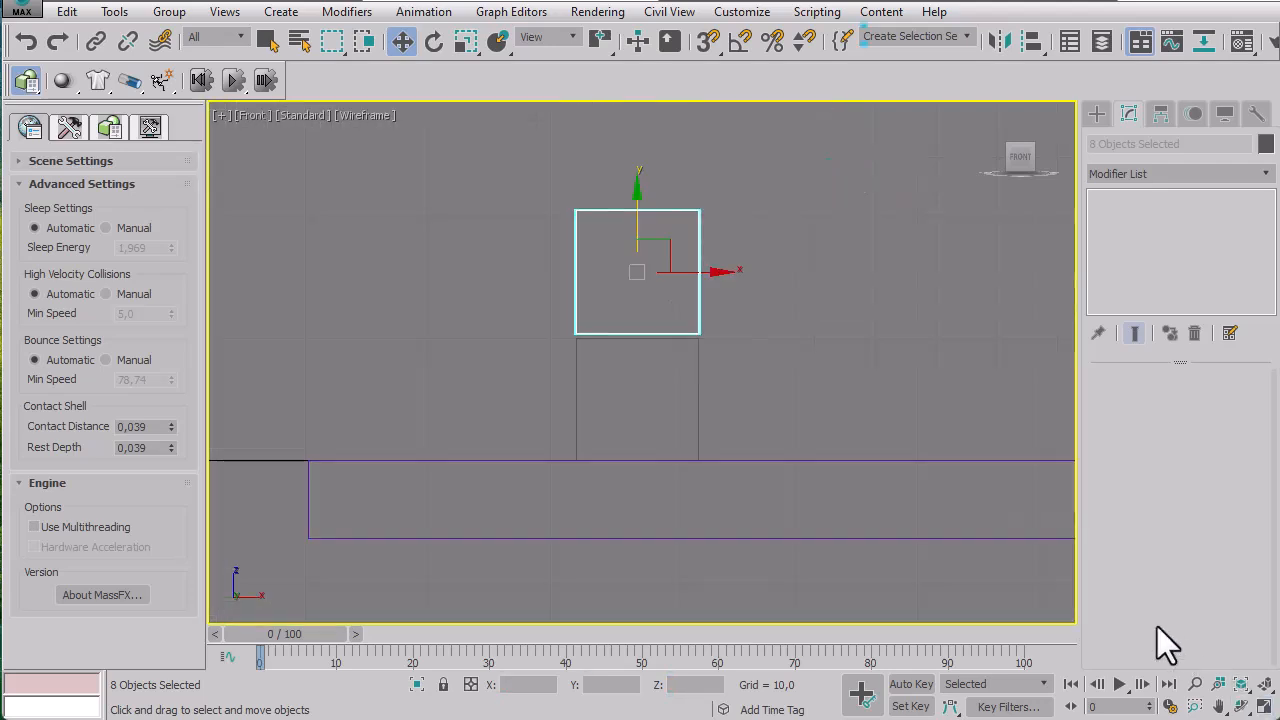
left_click(750, 355)
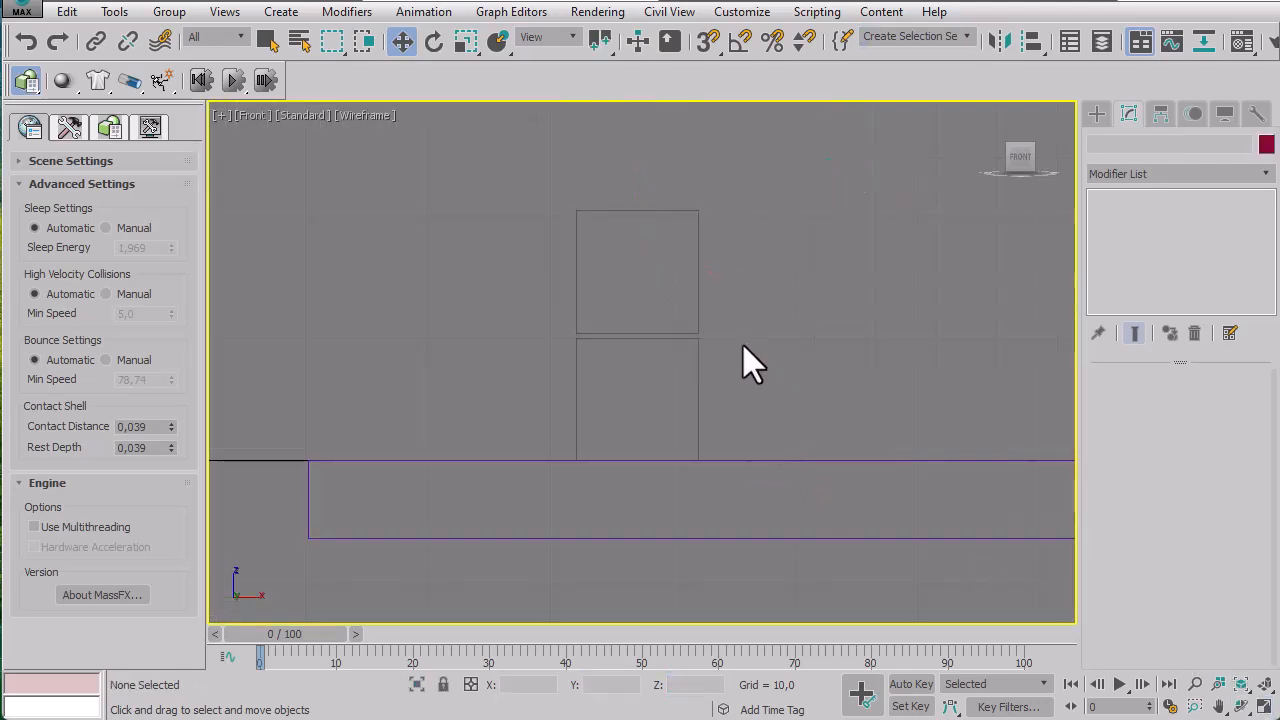
left_click_drag(763, 298, 776, 318)
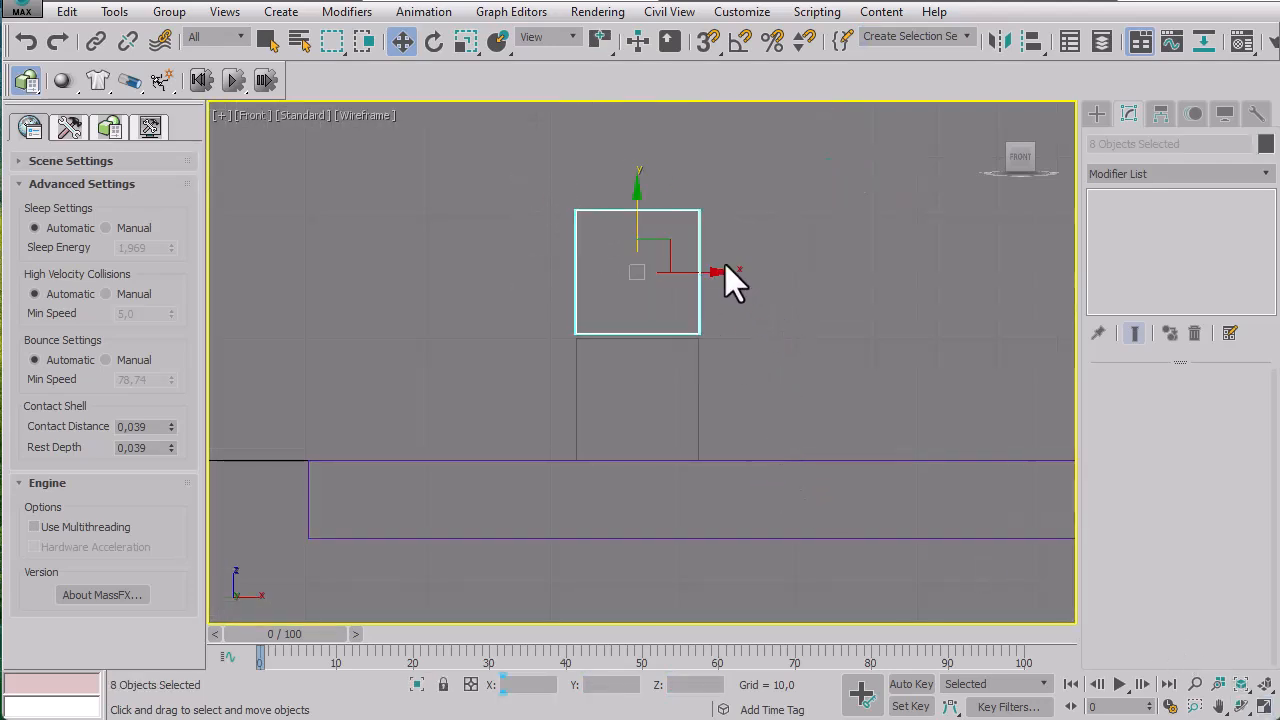
mouse_move(637, 208)
left_mouse_down()
mouse_move(641, 198)
mouse_move(637, 209)
left_mouse_up()
Select both rows of boxes, clone them upward in the Front view to make a wall four rows high, and return to four viewports.
left_click_drag(503, 173, 669, 280)
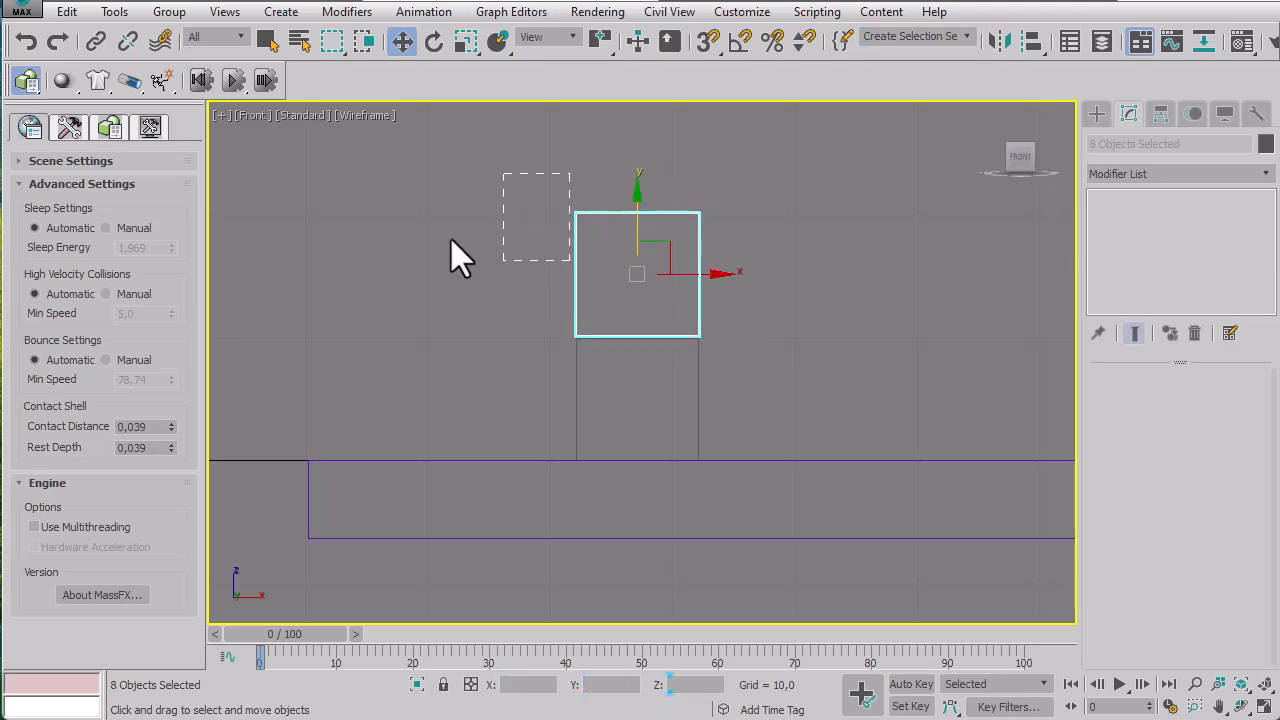
left_click_drag(451, 240, 447, 220)
left_click_drag(811, 376, 844, 424)
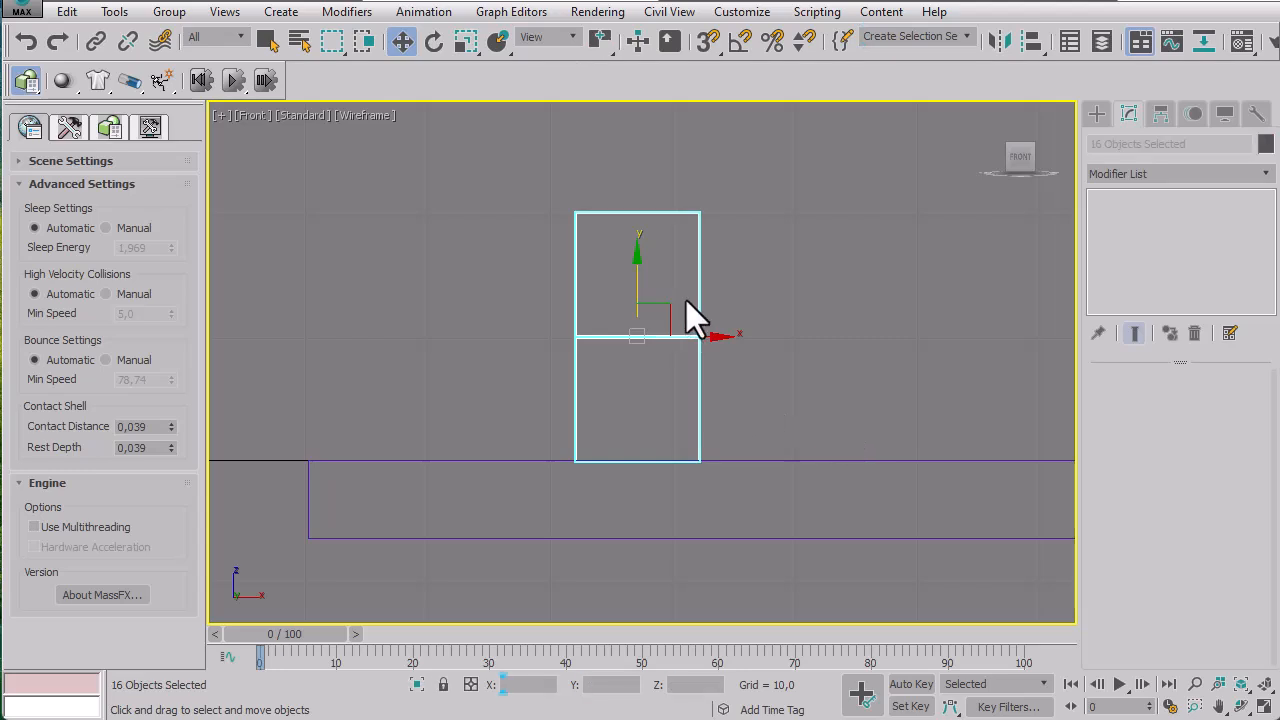
mouse_move(638, 292)
left_mouse_down()
mouse_move(638, 14)
mouse_move(638, 34)
left_mouse_up()
left_click(659, 438)
left_click(784, 345)
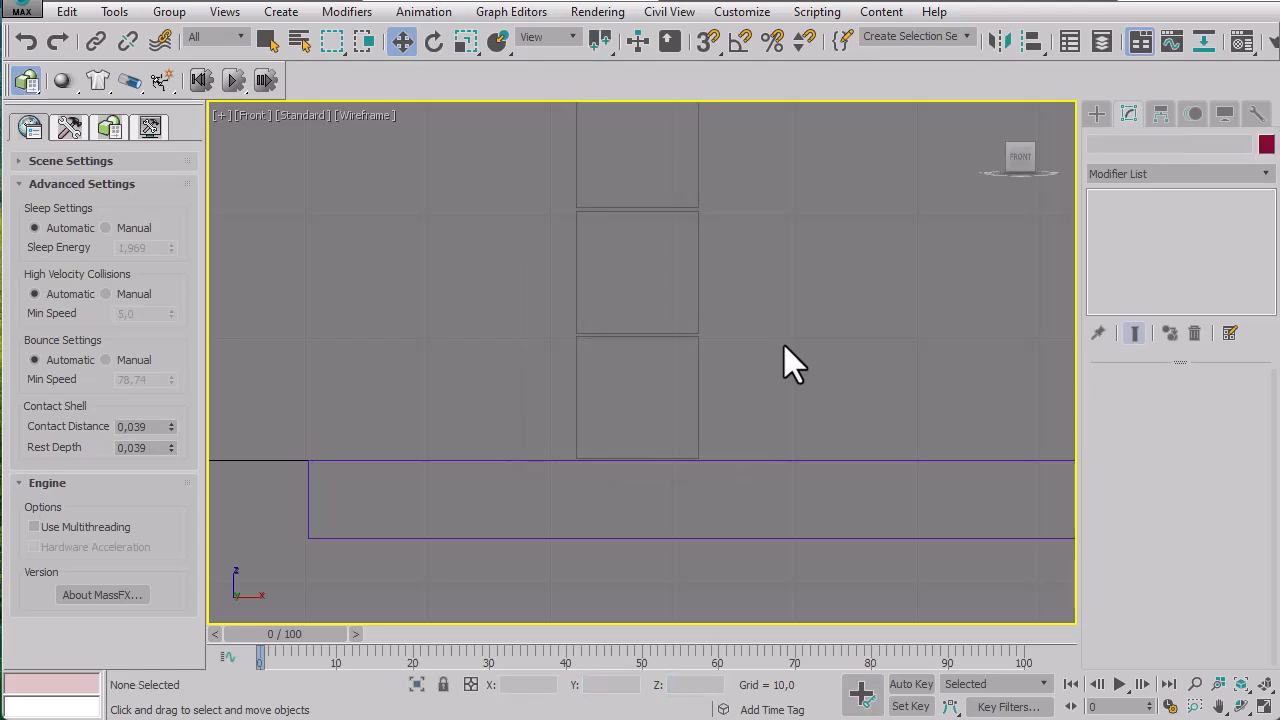
scroll(784, 345, "down", 5)
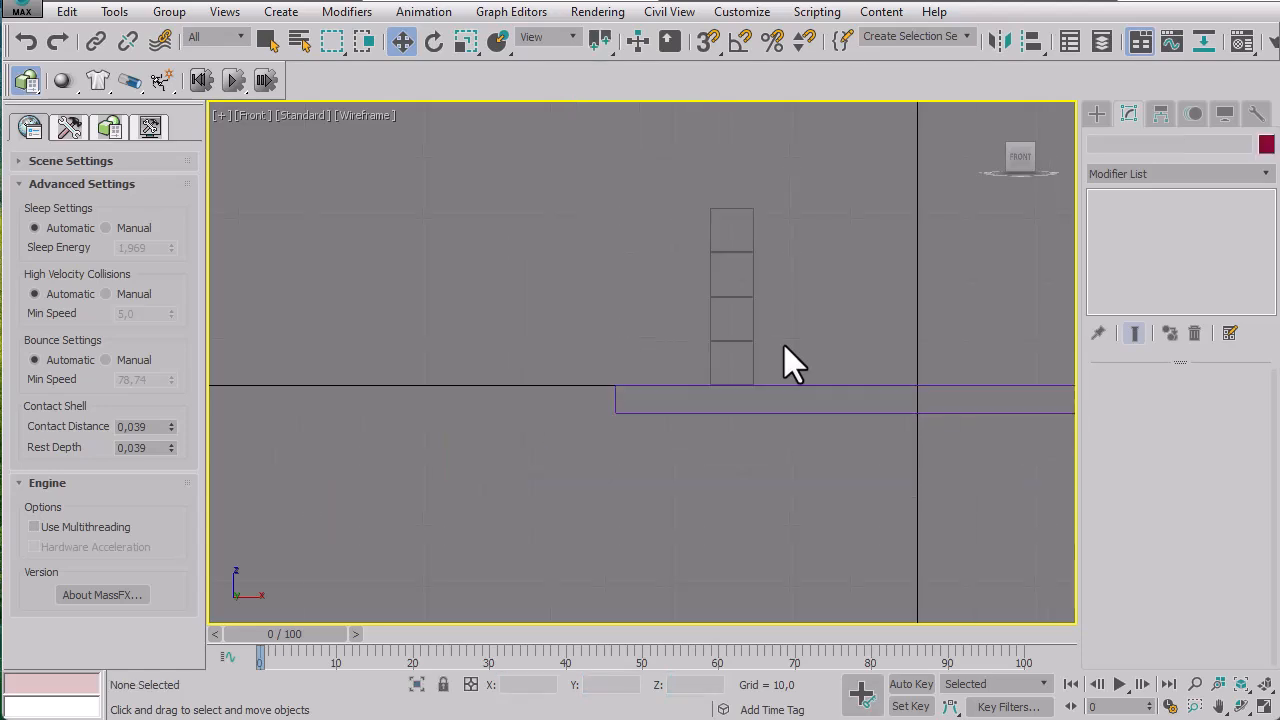
left_click(1262, 686)
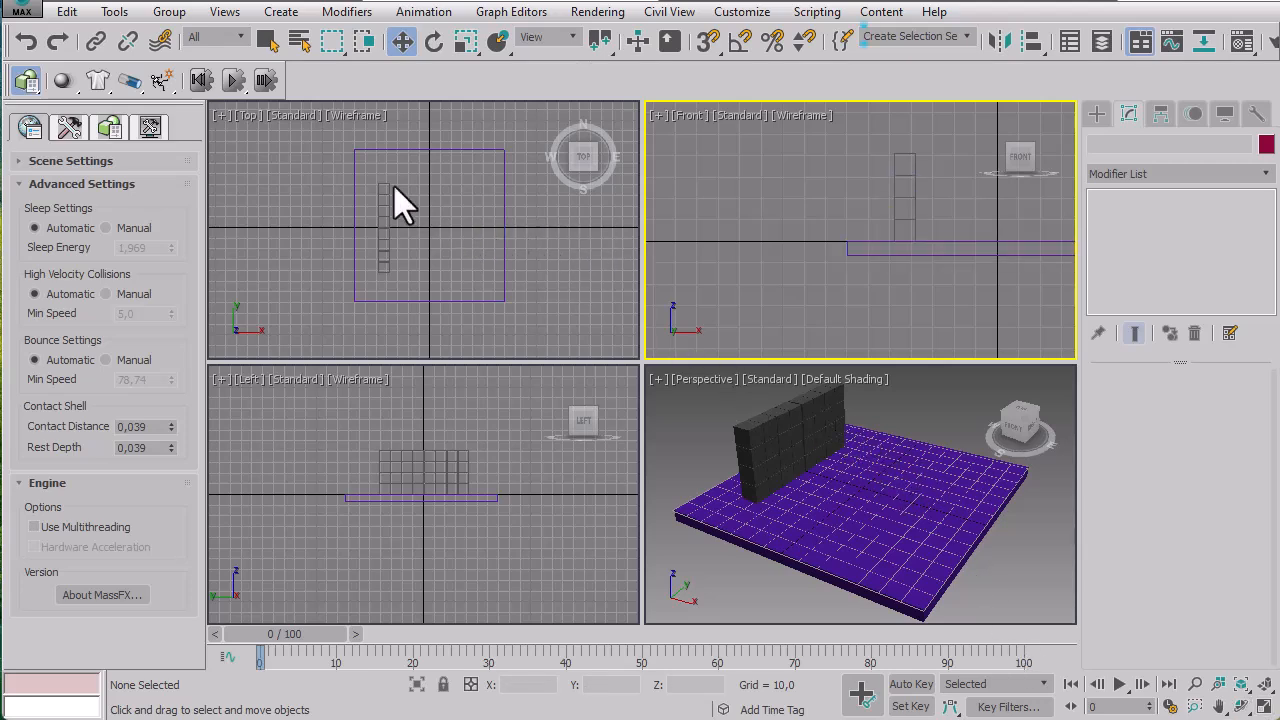
Create a sphere with a radius of about 13.9 in the Top view, on the floor's open area beside the wall.
left_click(308, 184)
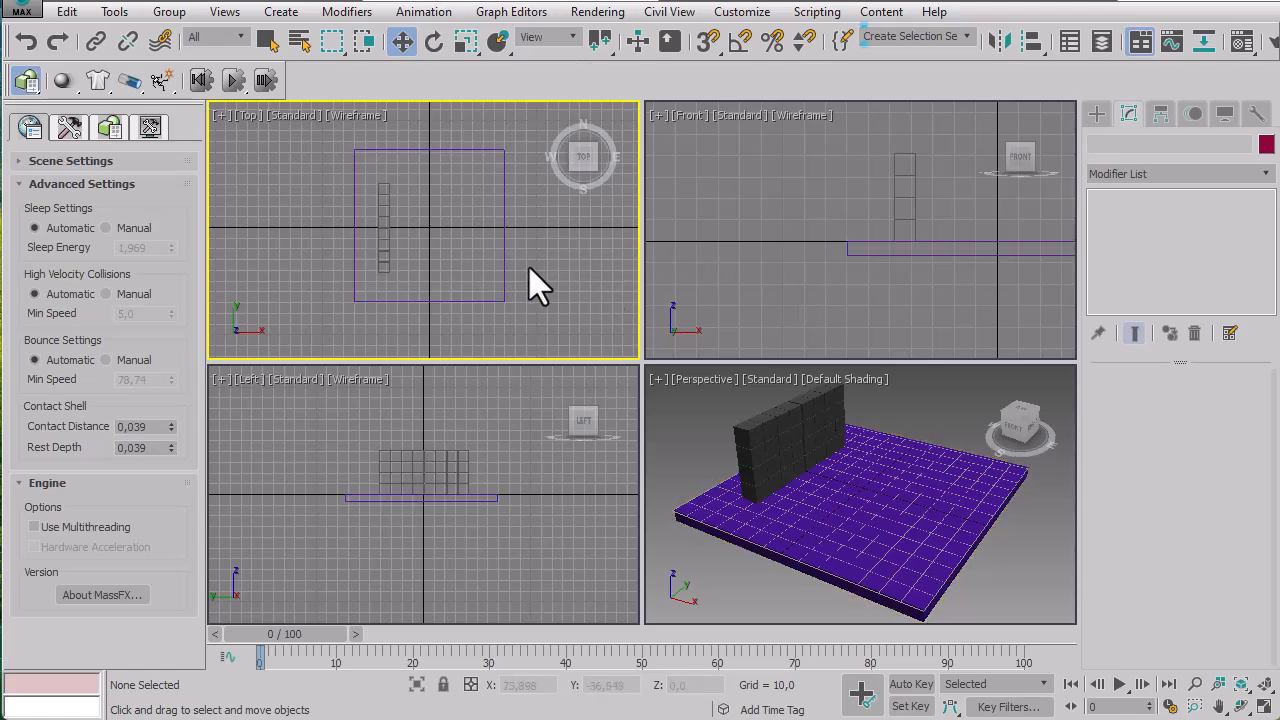
left_click(1093, 115)
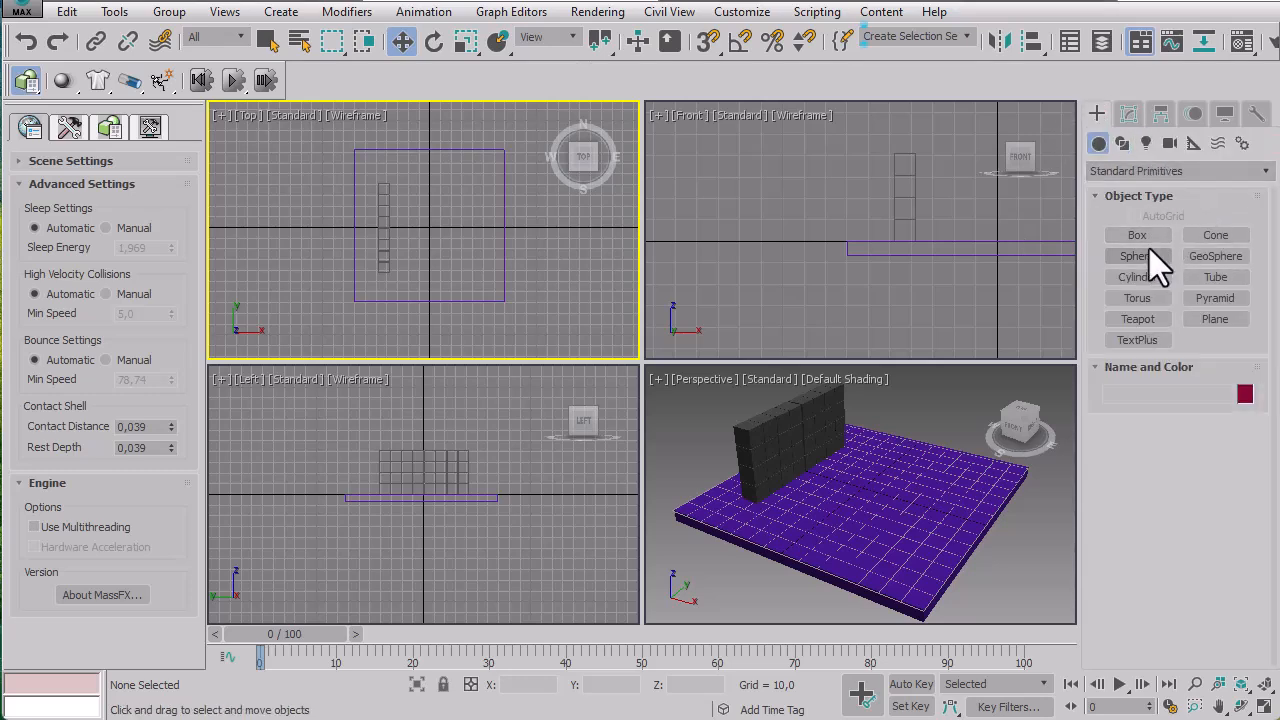
left_click(1141, 255)
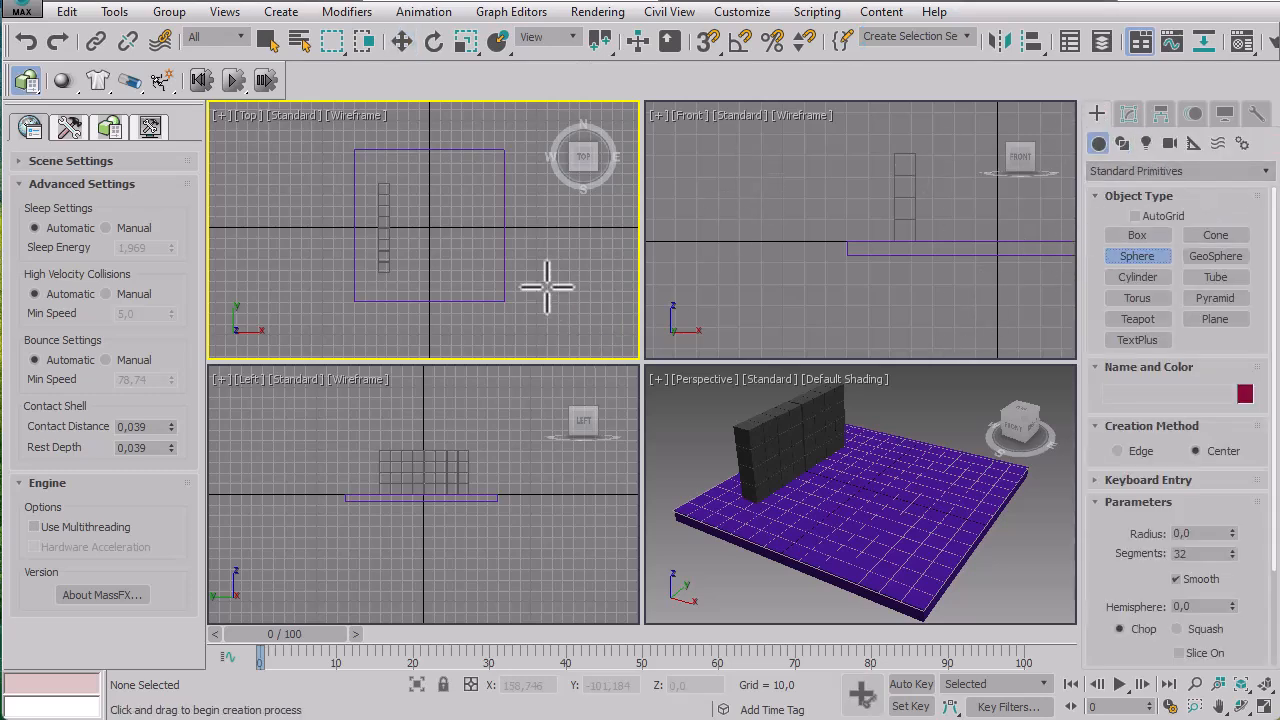
left_click_drag(474, 220, 488, 234)
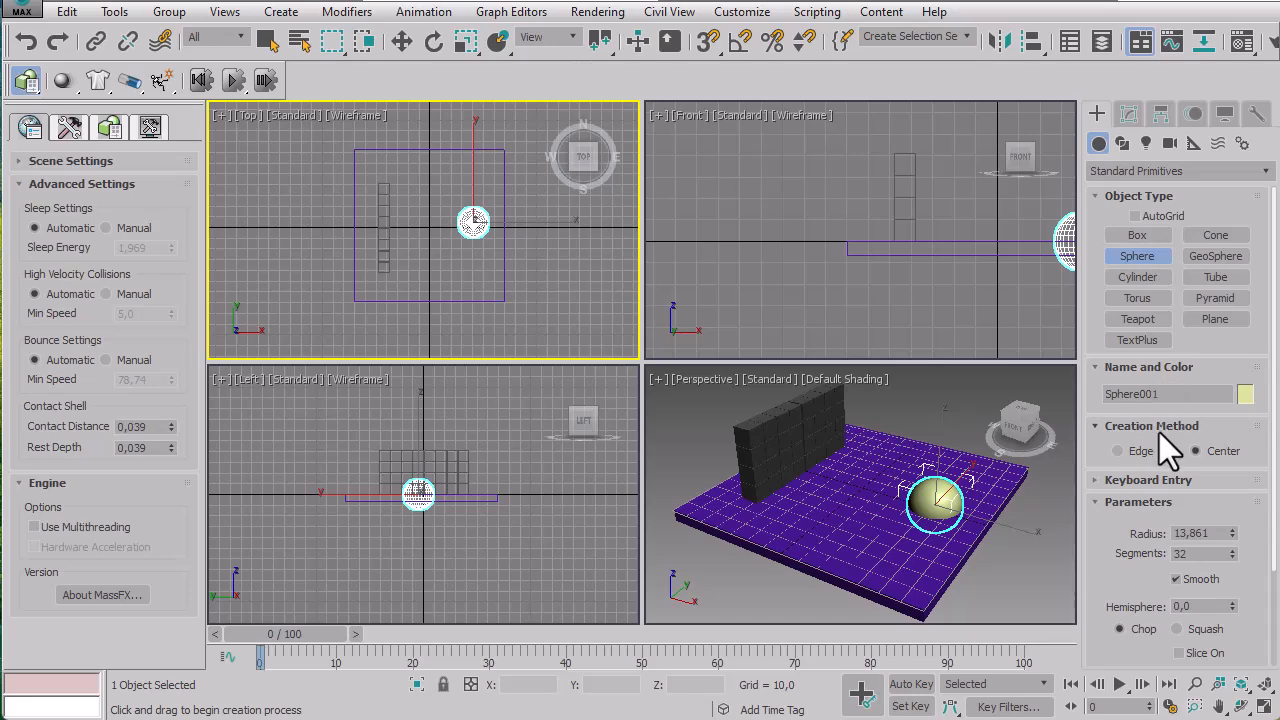
Set the sphere's radius to 15 and its segments to 15.
left_click(1149, 481)
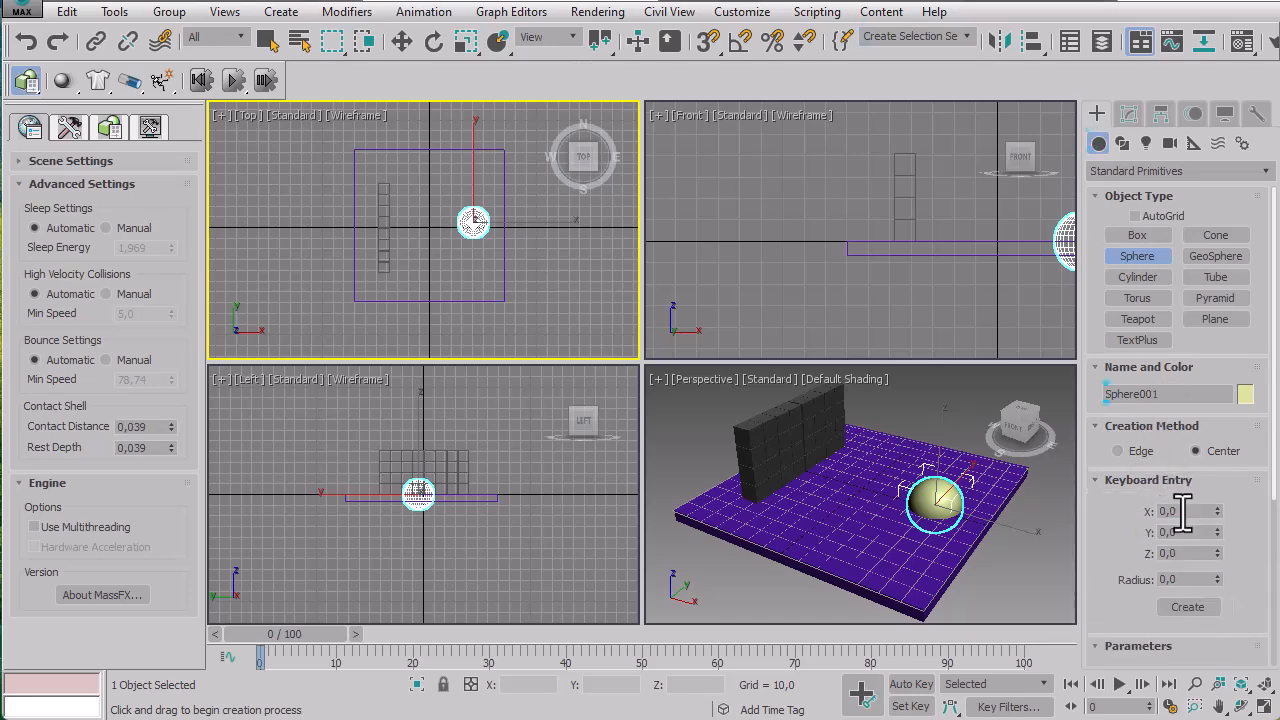
left_click(1130, 116)
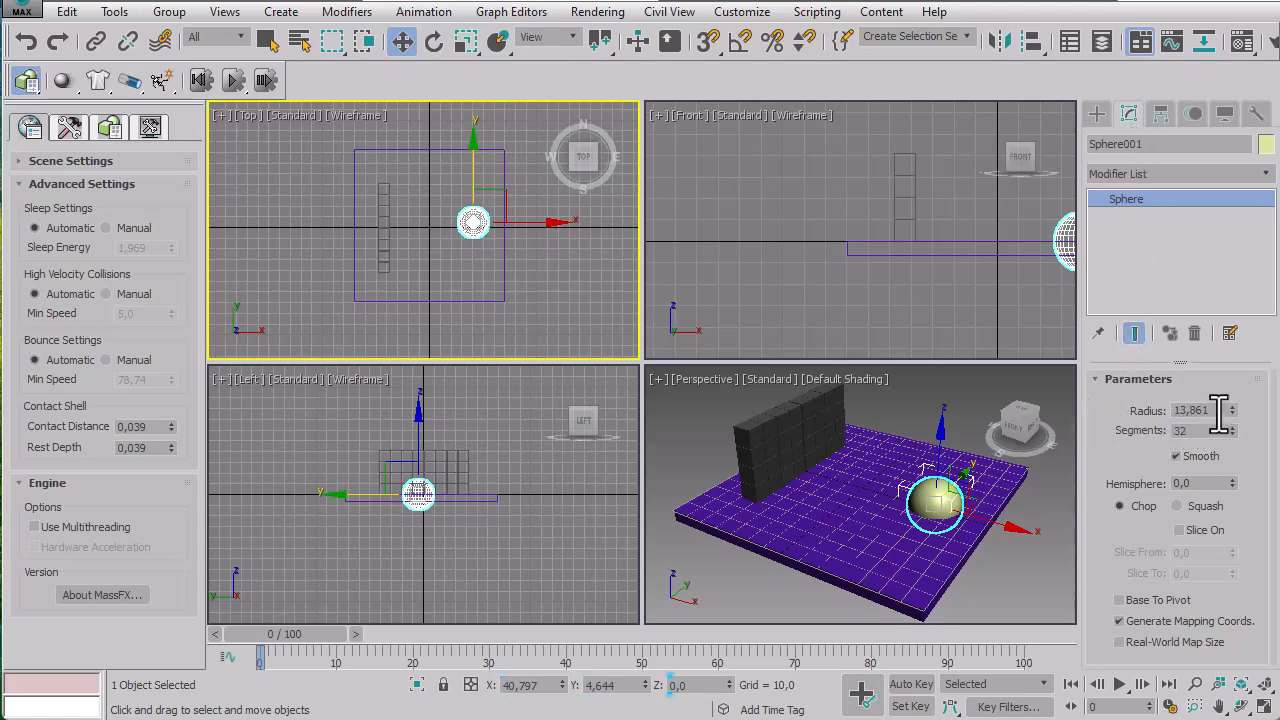
type("15")
key("Return")
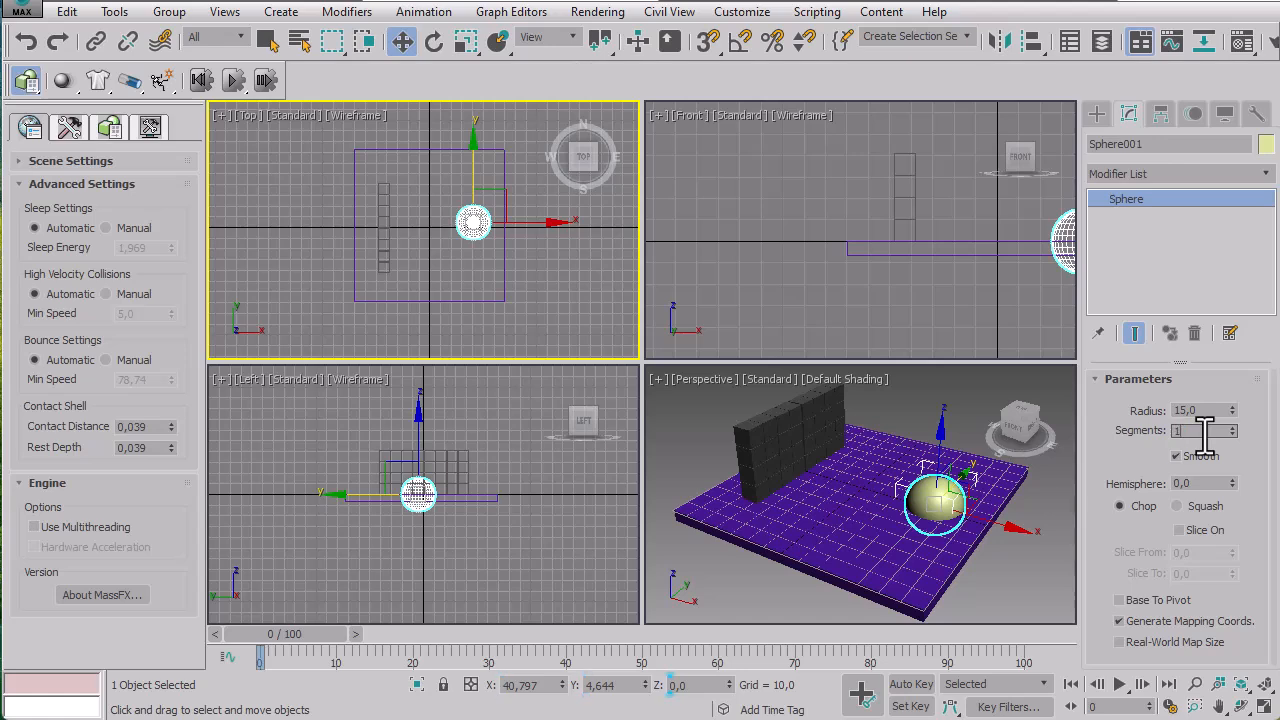
key("Return")
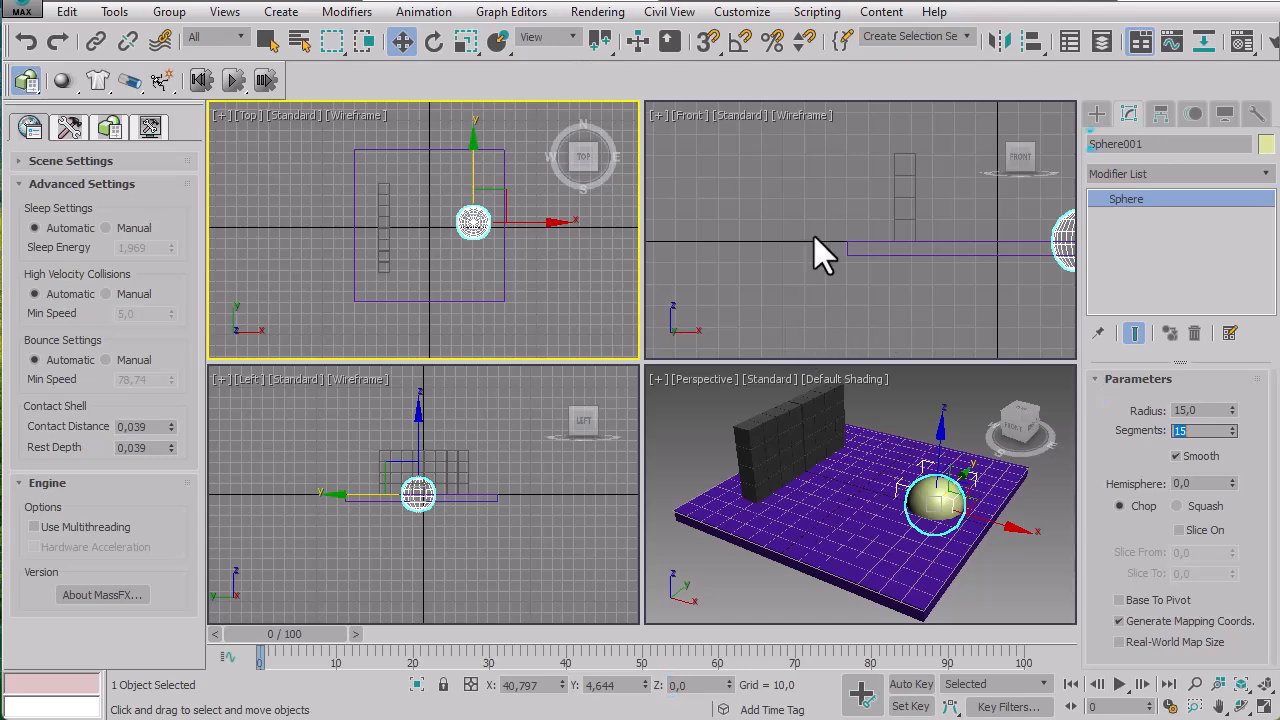
Raise the sphere above the floor to a Z position of about 22 and fit all objects in the viewports.
left_click(747, 275)
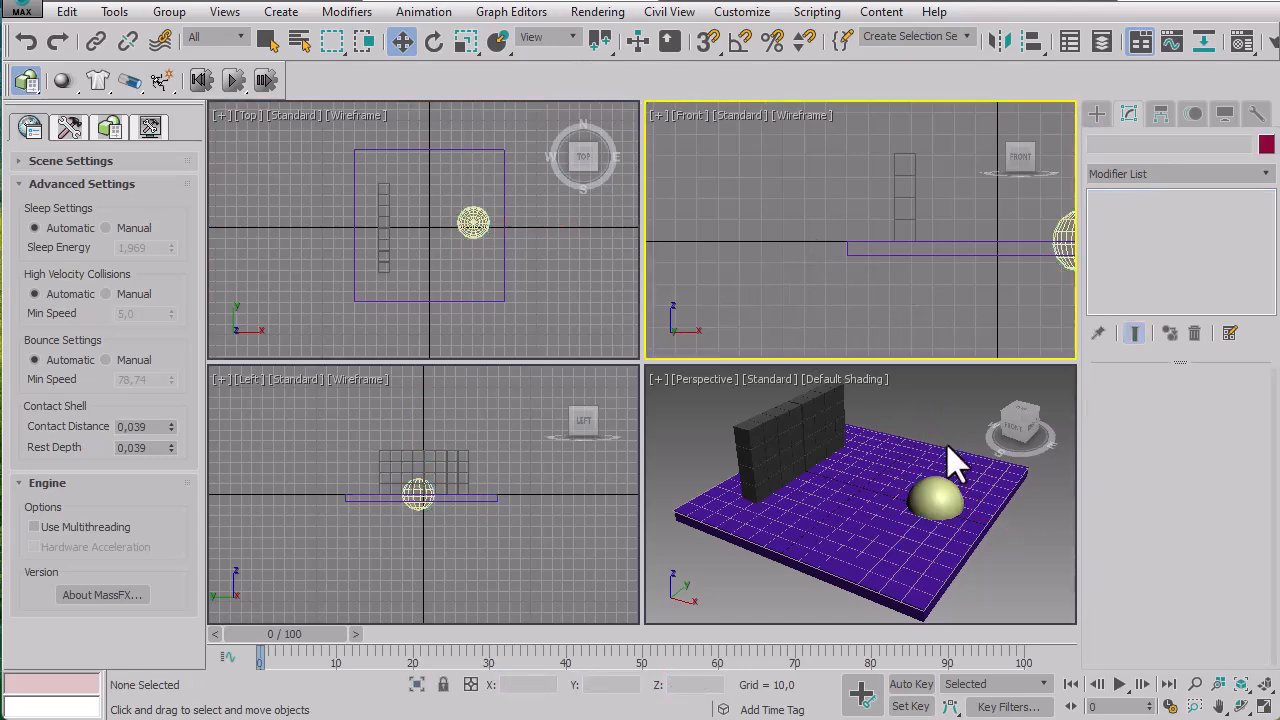
left_click(942, 498)
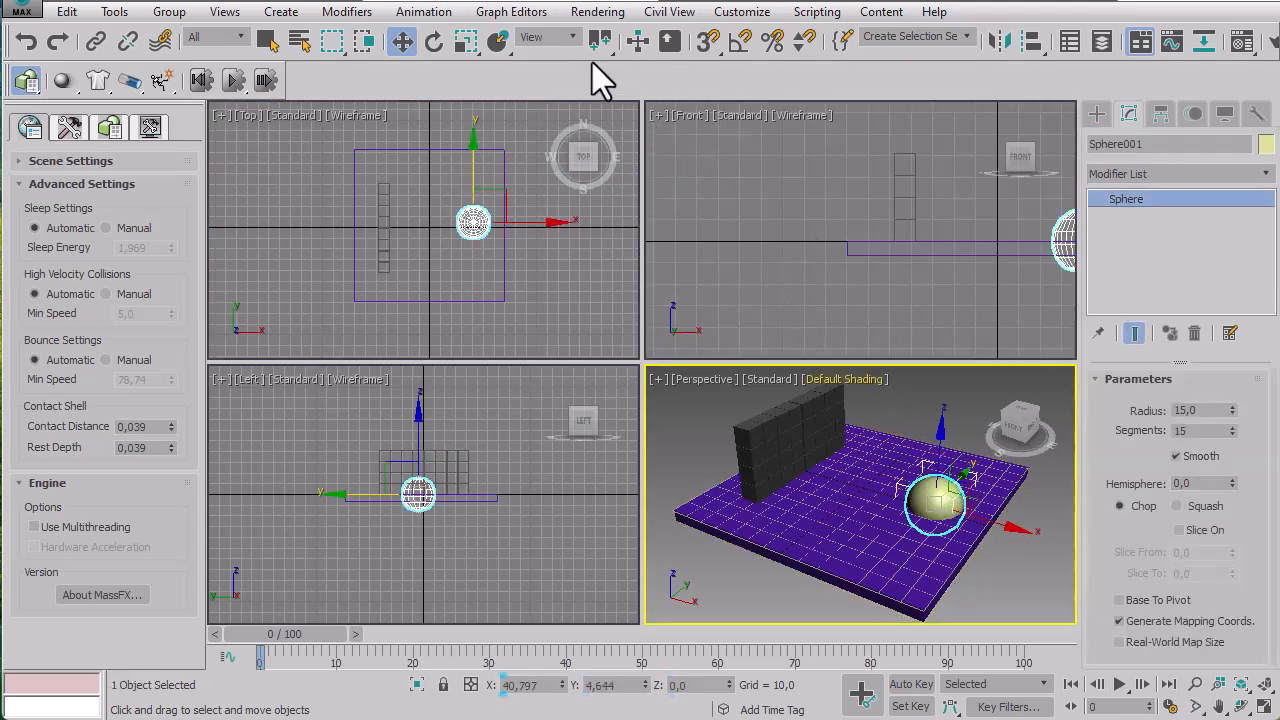
left_click_drag(937, 451, 940, 418)
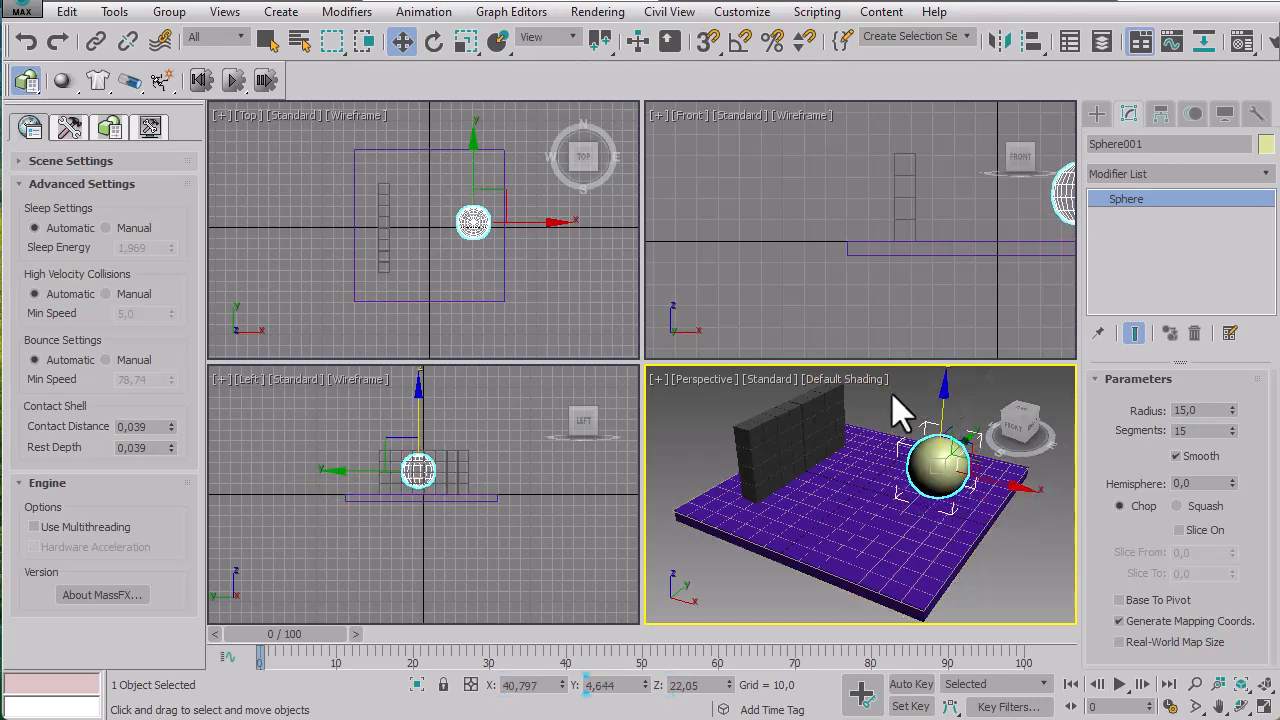
middle_click_drag(801, 183, 793, 209)
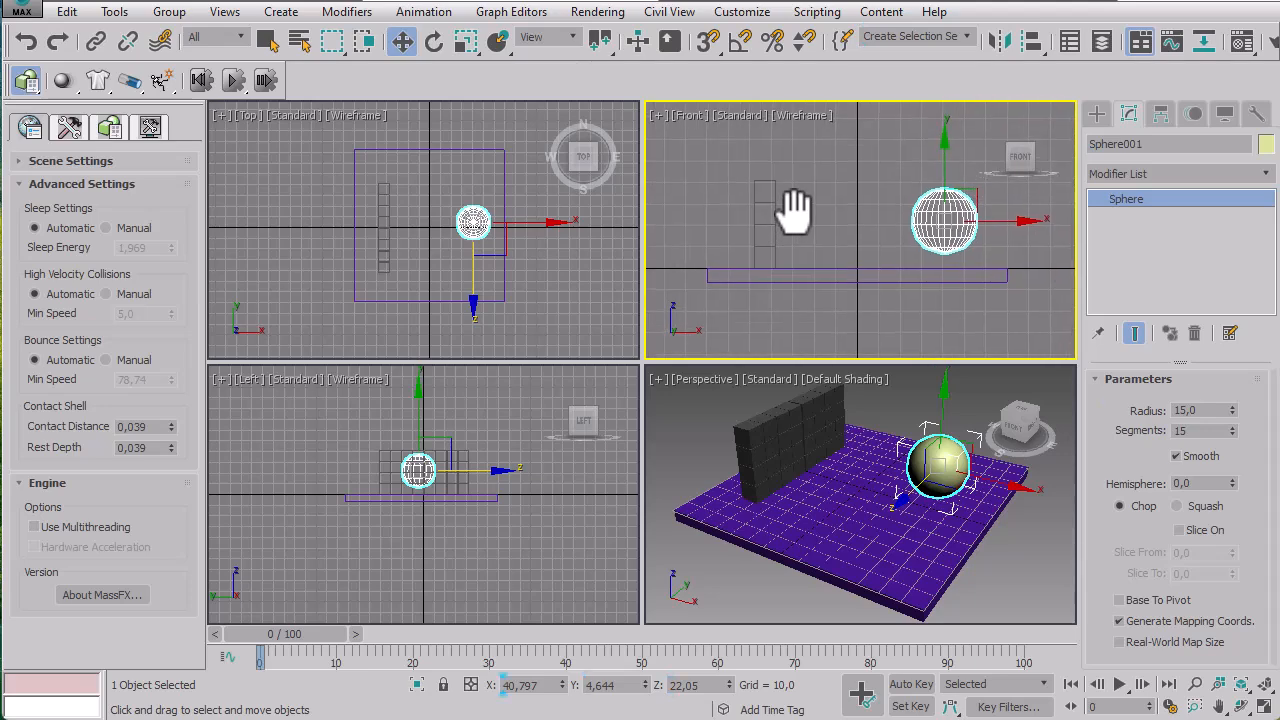
left_click(1265, 686)
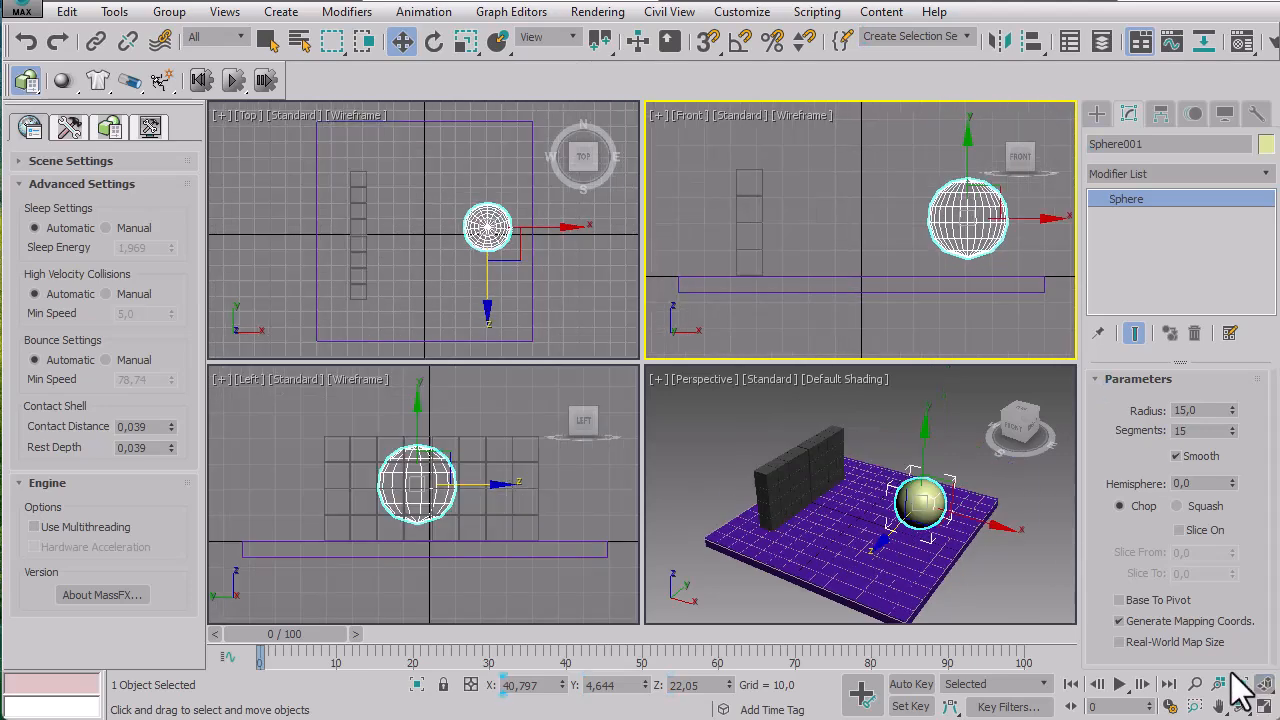
left_click(956, 390)
left_click(962, 225)
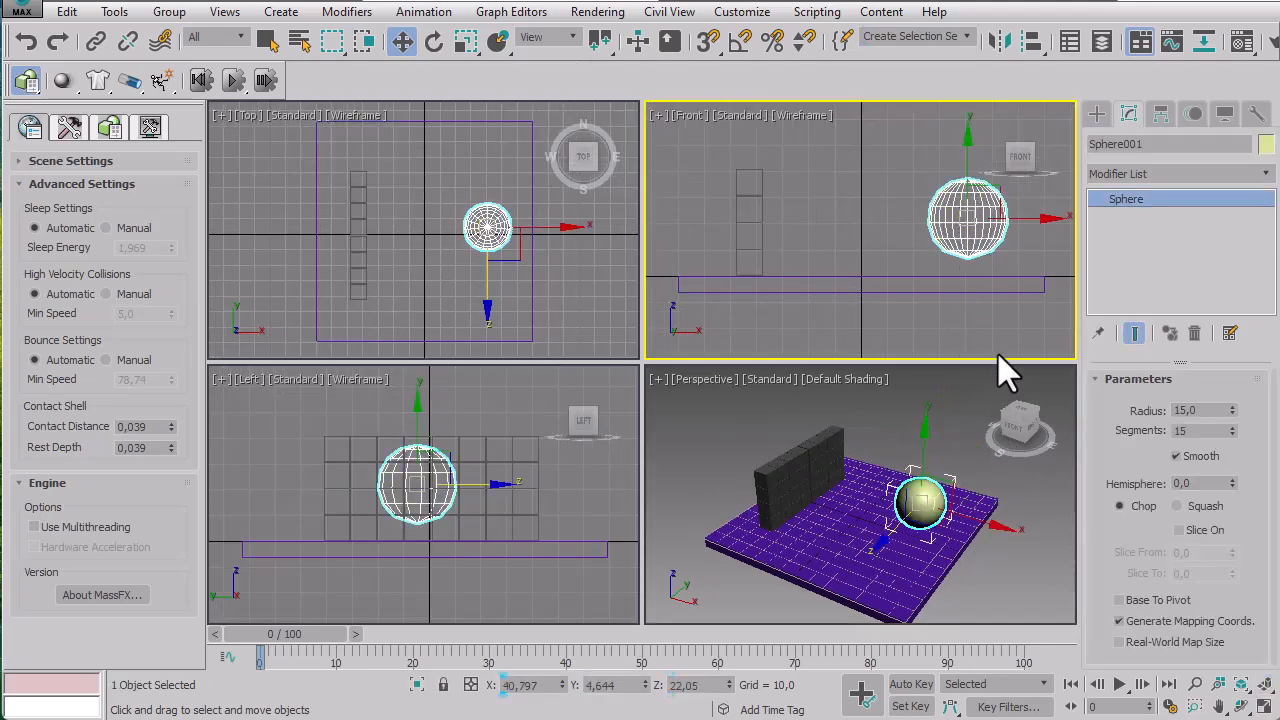
left_click(911, 684)
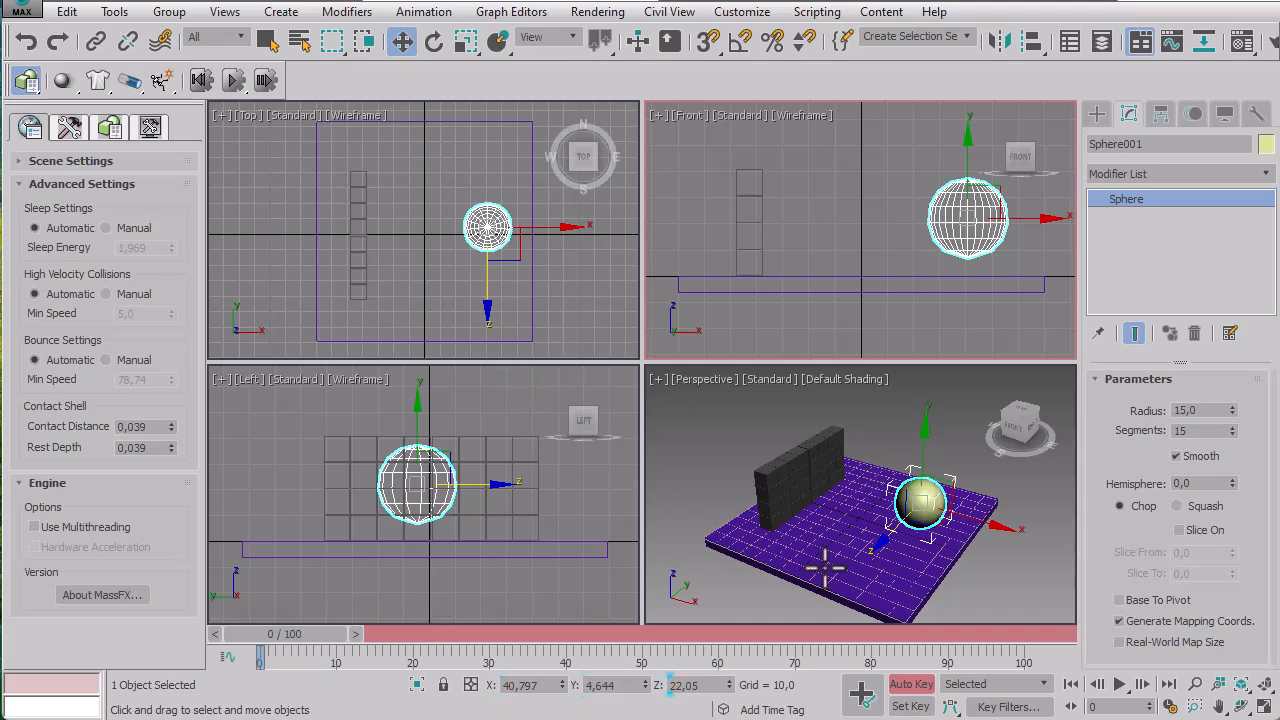
left_click(910, 686)
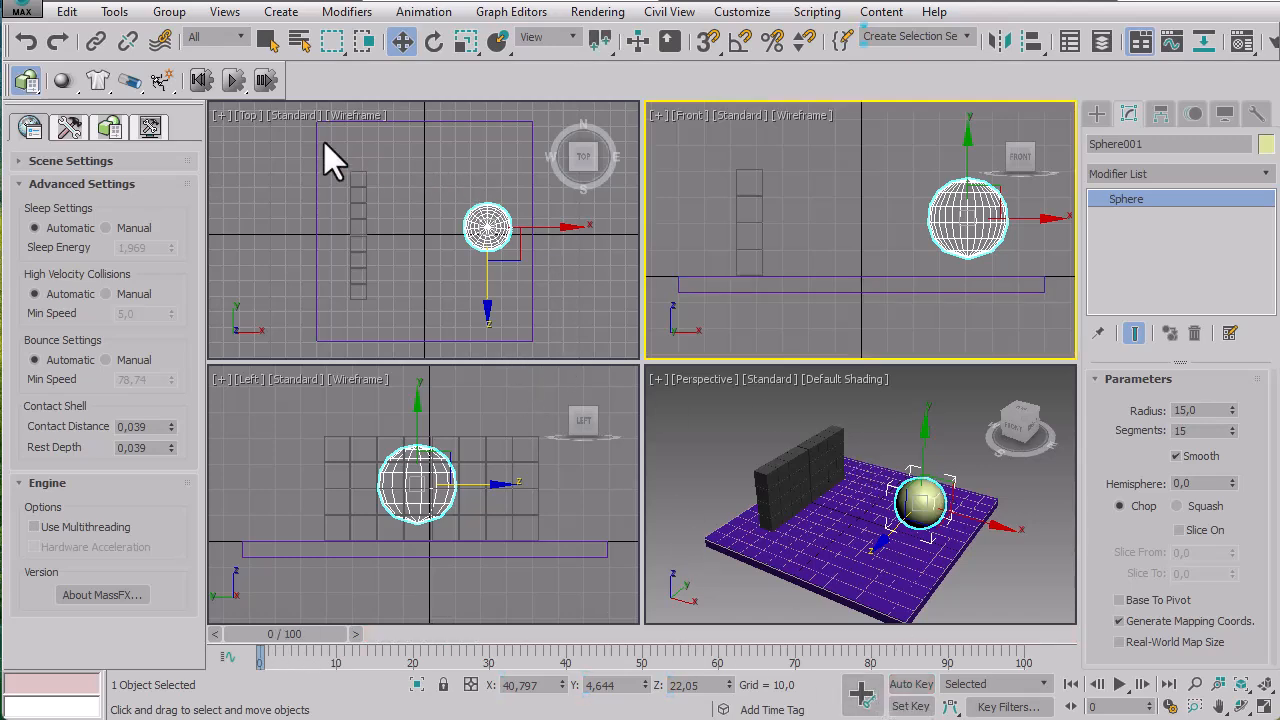
Move the whole wall of boxes along X in the Front view to the middle of the floor.
left_click_drag(803, 270, 913, 226)
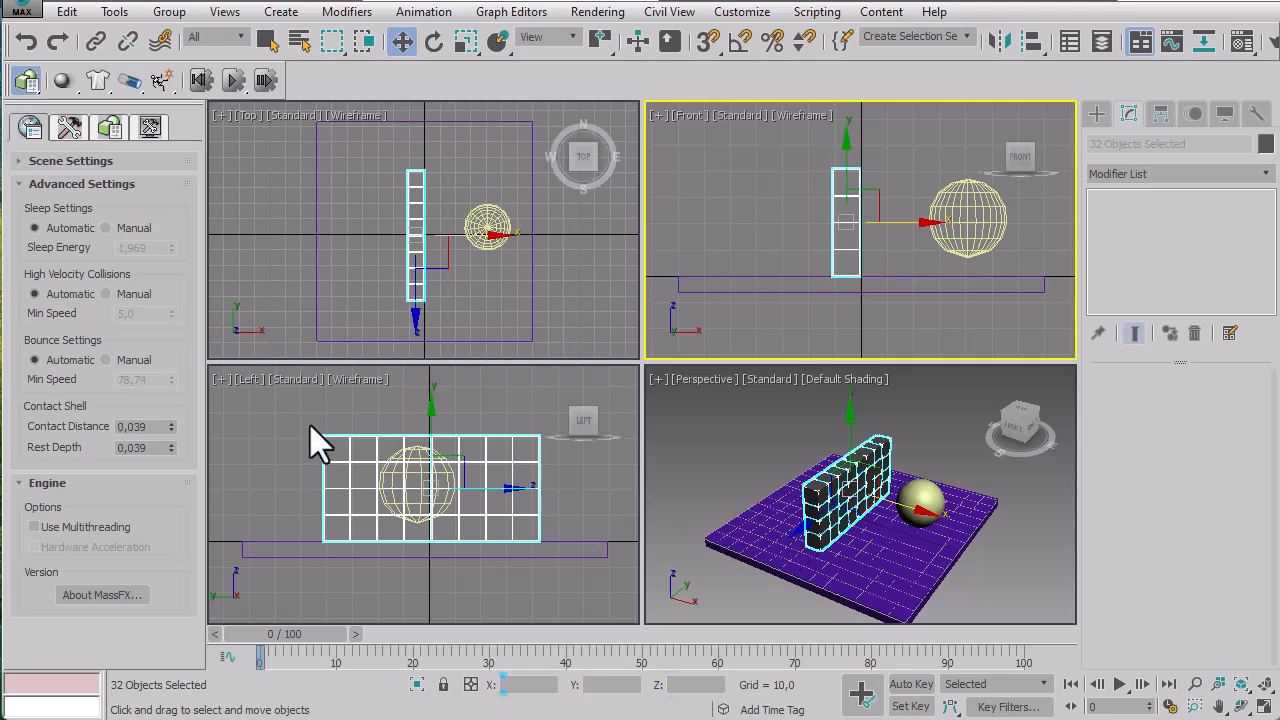
middle_click_drag(897, 330, 846, 312)
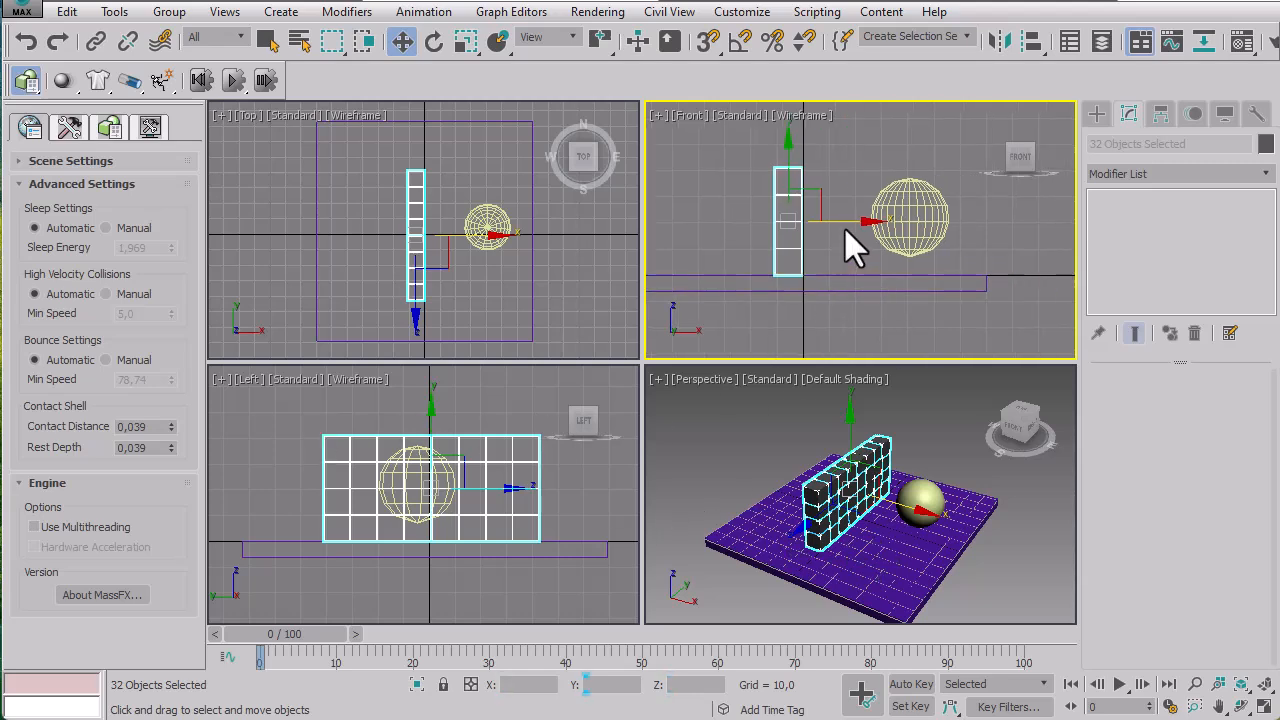
mouse_move(857, 229)
left_mouse_down()
mouse_move(878, 229)
mouse_move(860, 234)
left_mouse_up()
Turn on Auto Key for the sphere, move it along X beyond the floor's edge to about 93, and set a key at frame 0.
left_click(915, 220)
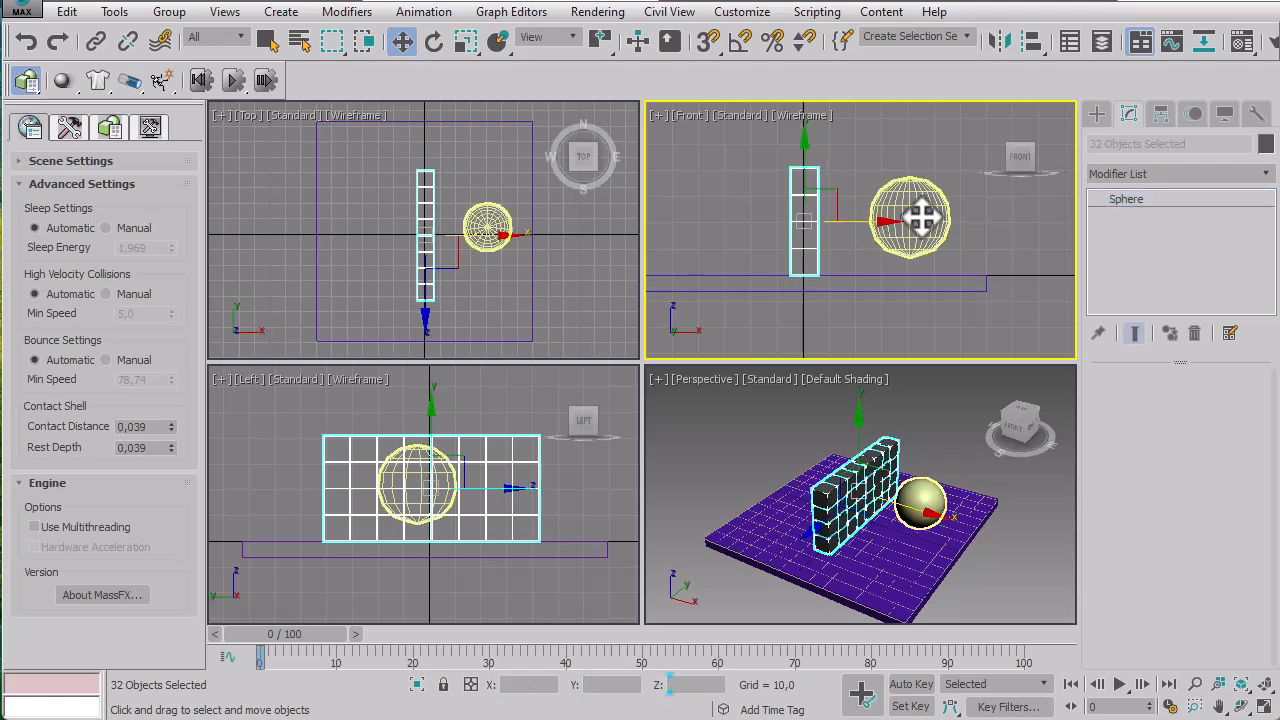
left_click(911, 684)
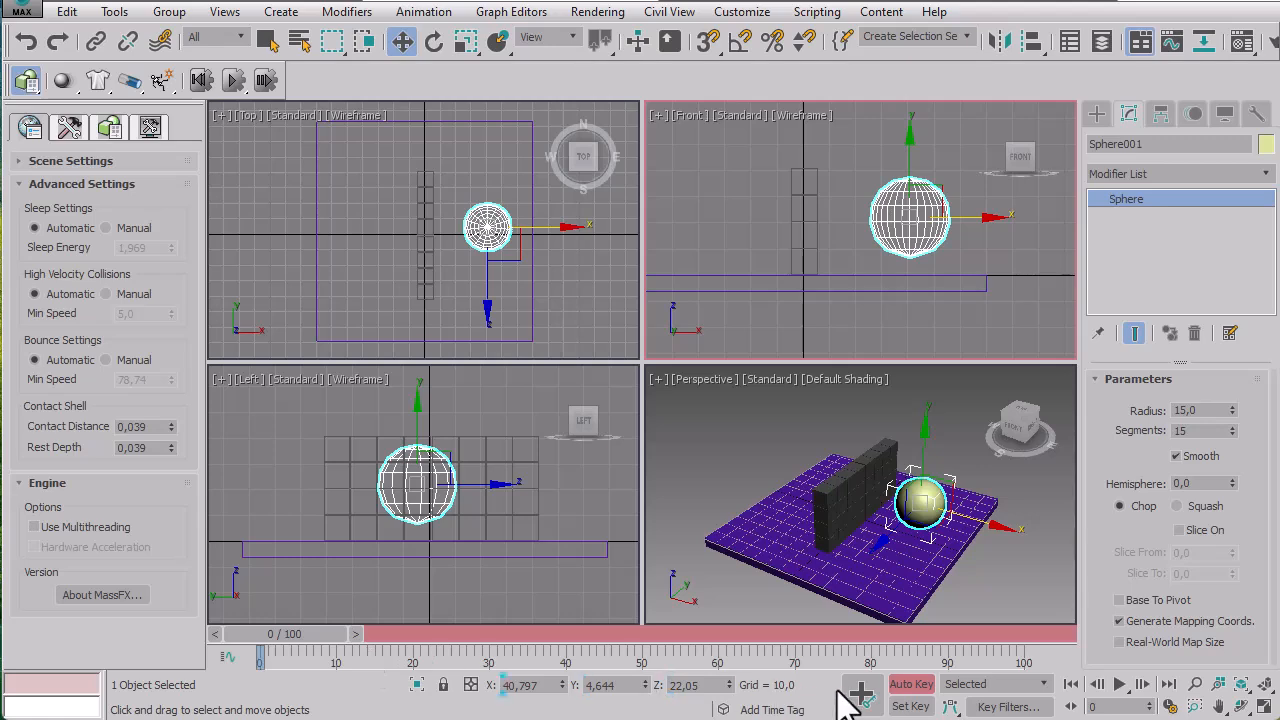
left_click(560, 234)
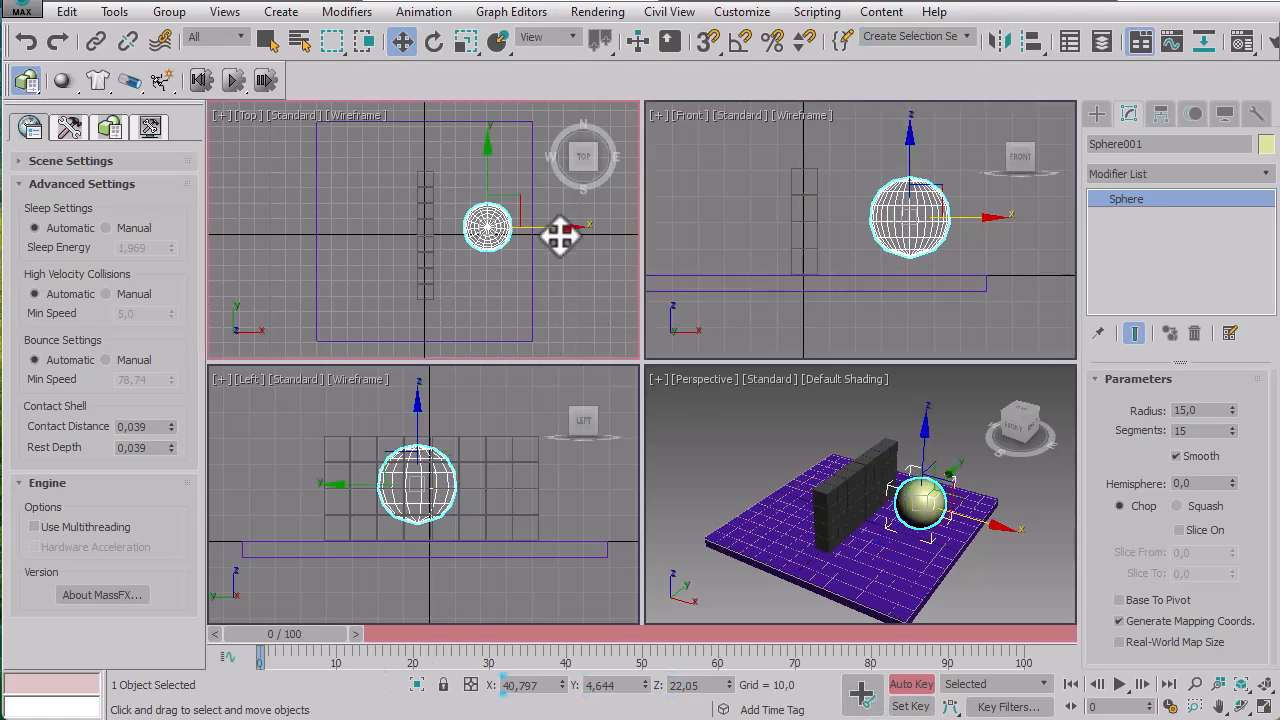
left_click_drag(569, 234, 641, 232)
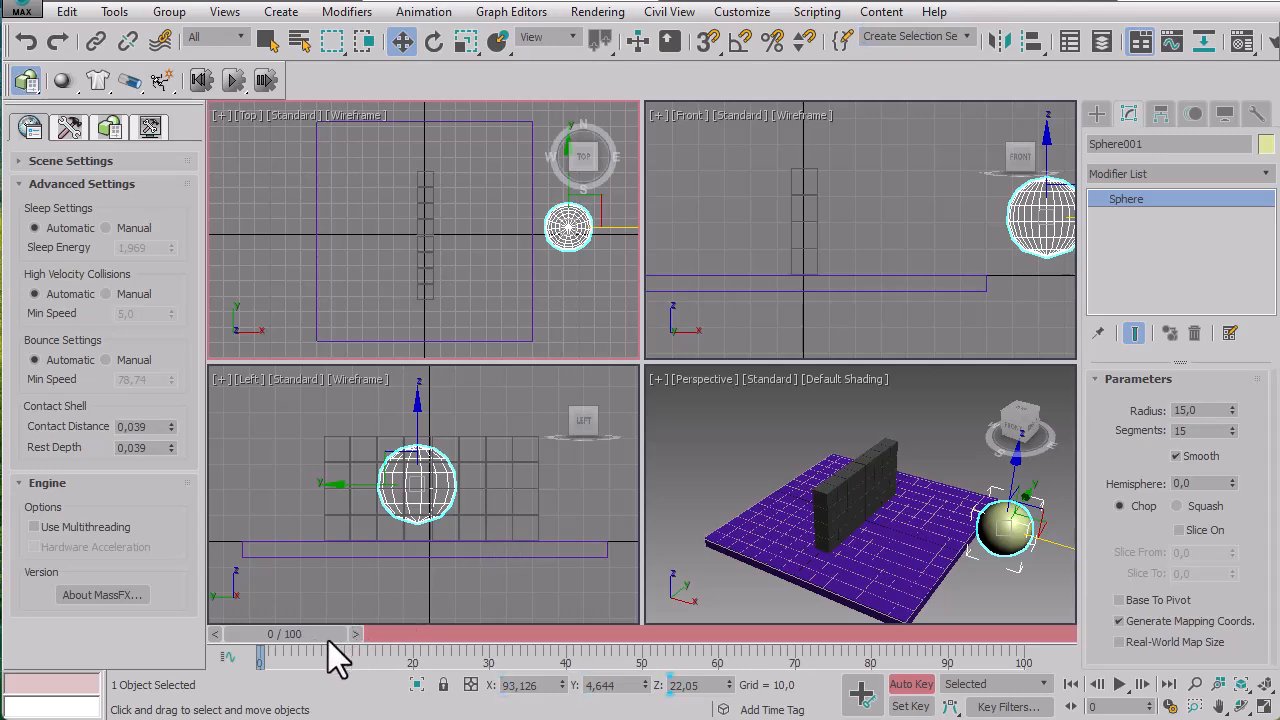
left_click(860, 695)
At frame 50, move the sphere through the wall to the opposite side at X about -92, and turn off Auto Key.
left_click_drag(293, 637, 650, 647)
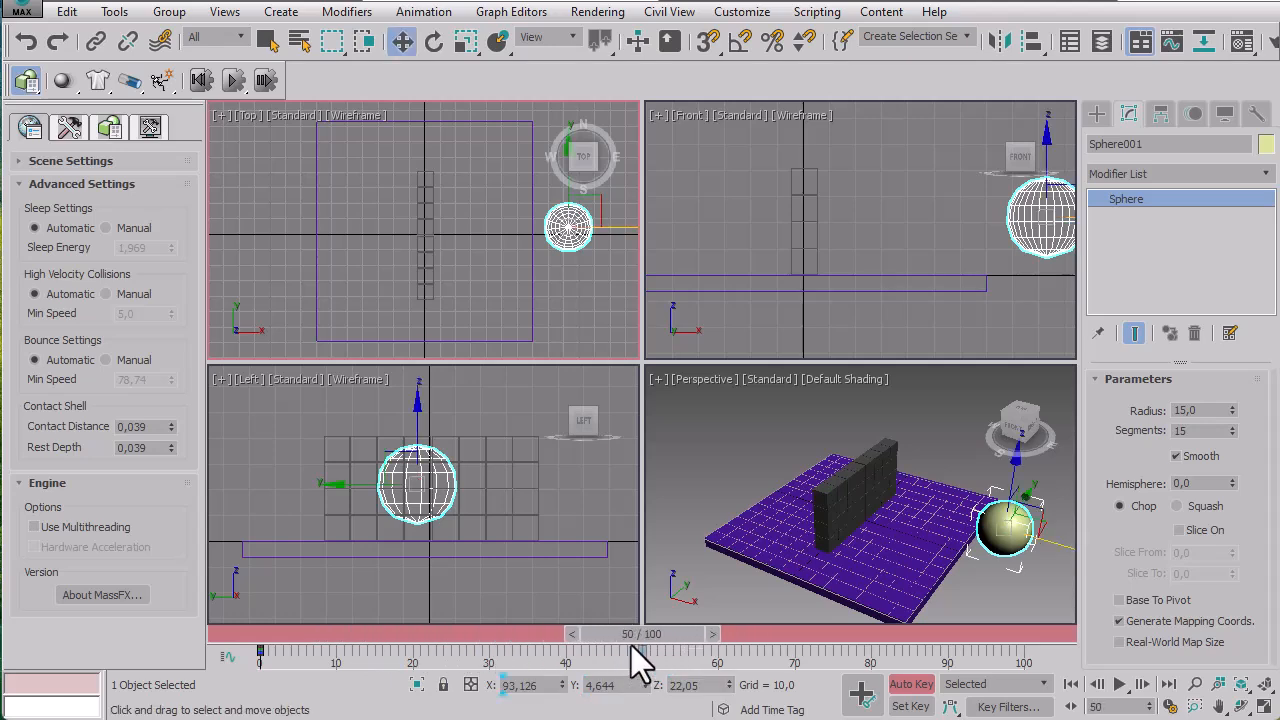
right_click(578, 269)
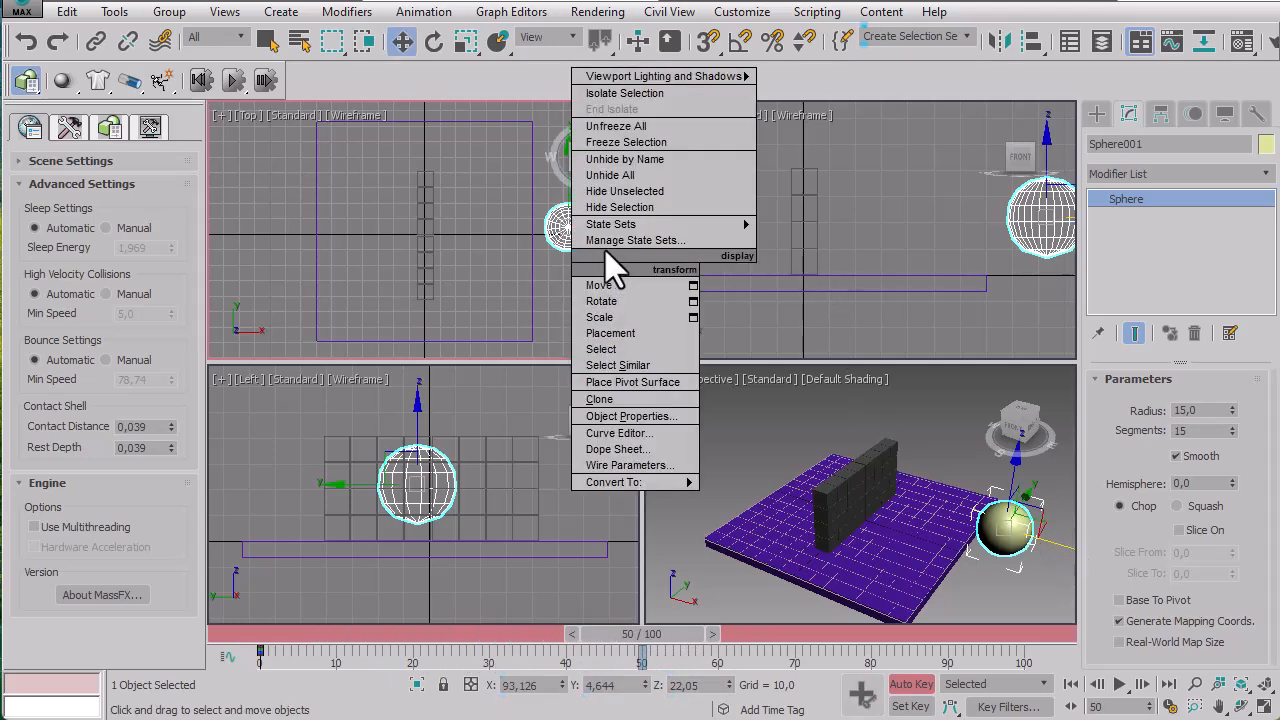
left_click_drag(622, 228, 336, 287)
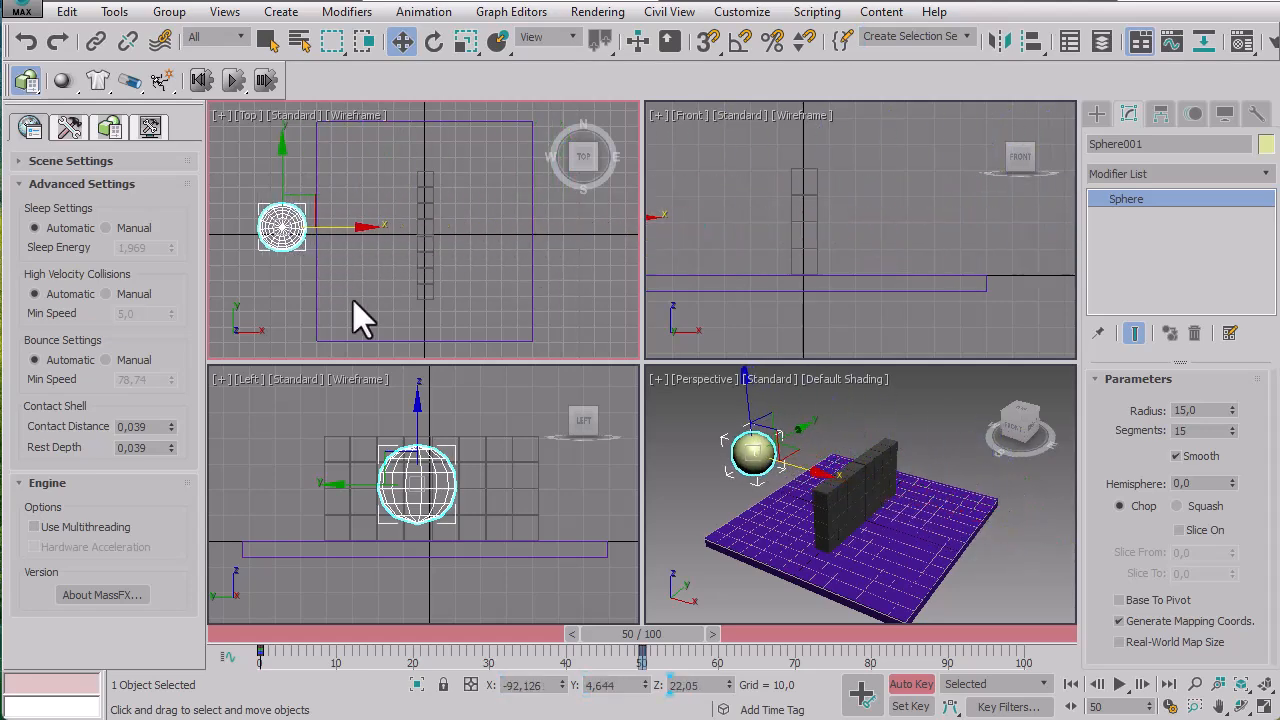
left_click(905, 685)
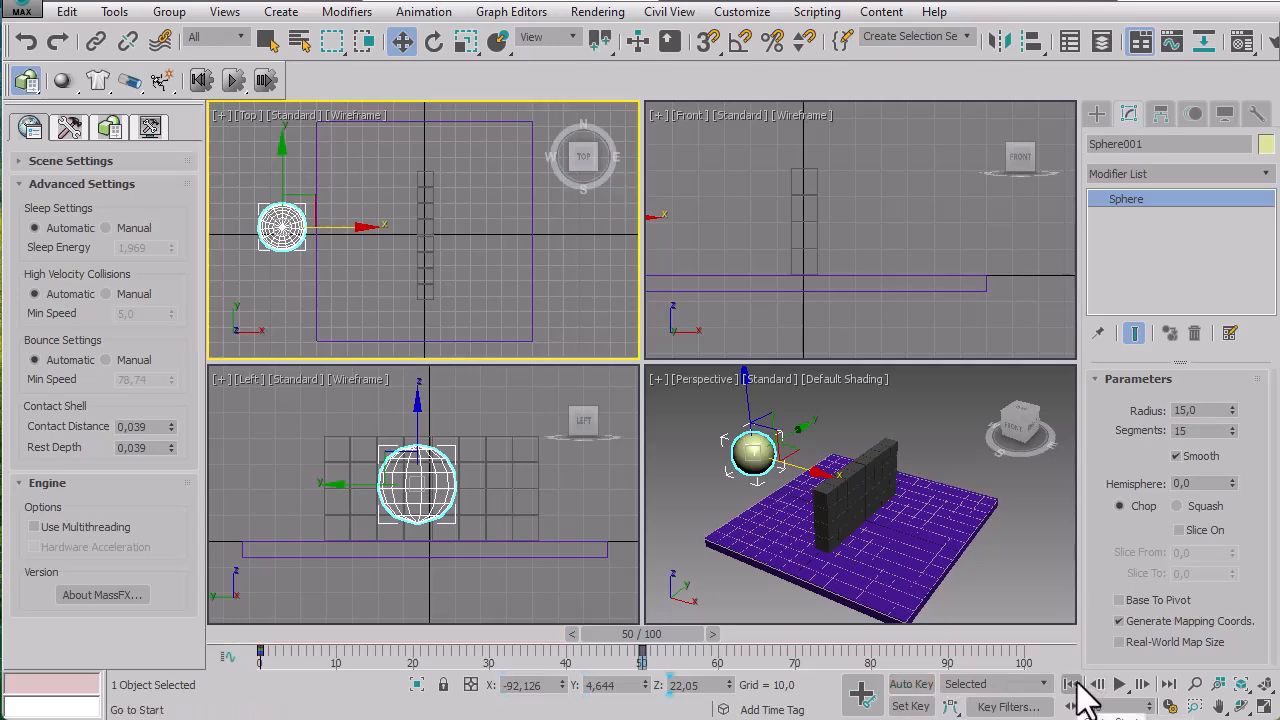
Play the sphere's animation from the start in the Perspective view and return to frame 0.
left_click(1072, 685)
left_click(1122, 685)
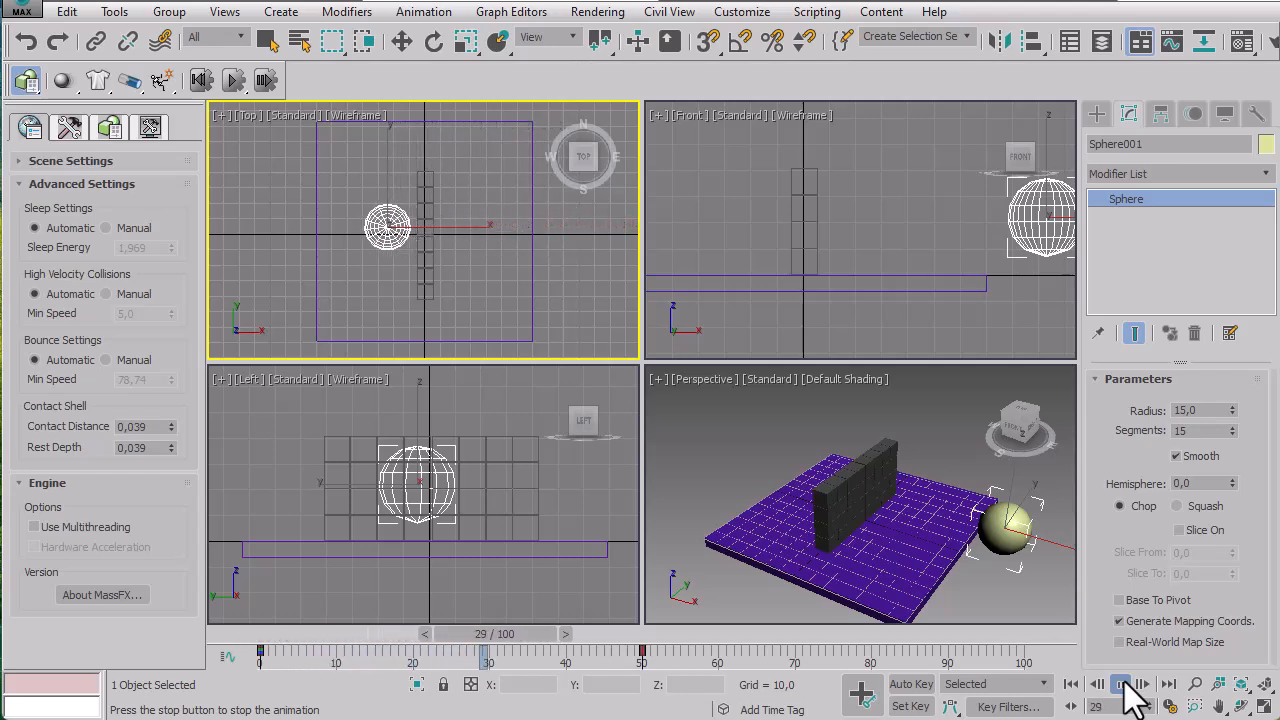
right_click(712, 432)
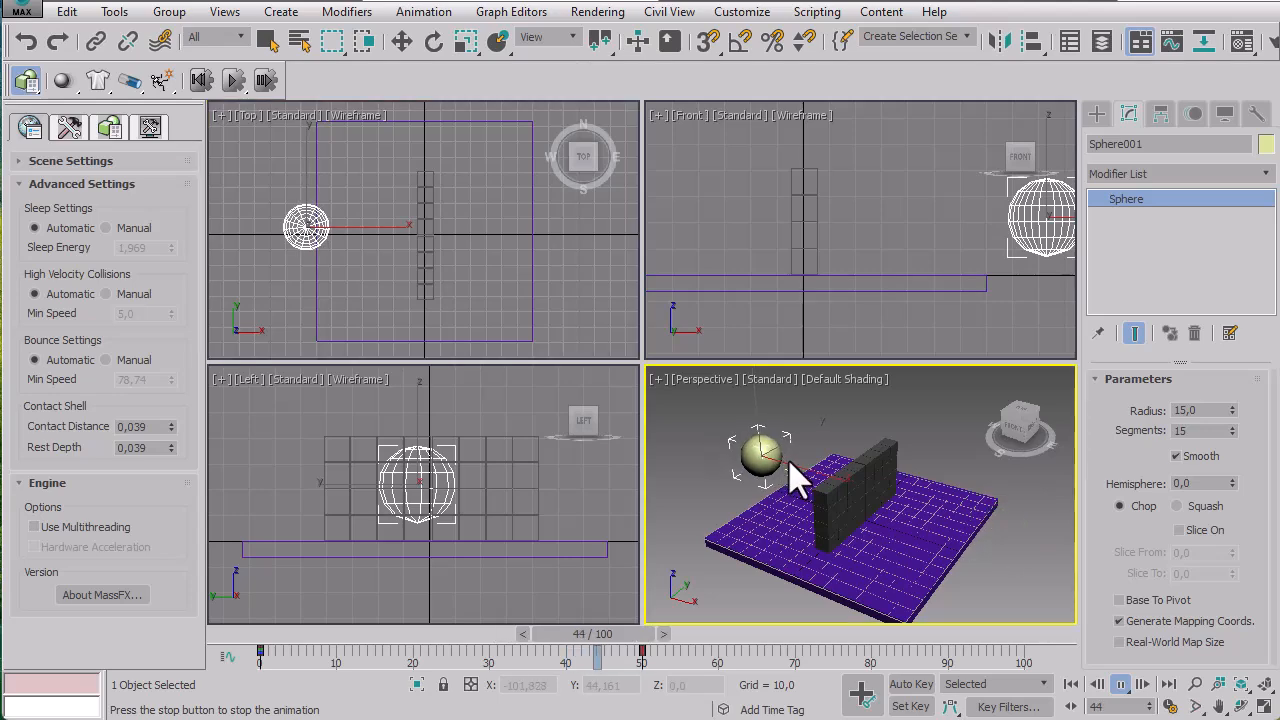
left_click_drag(644, 637, 222, 655)
key("w")
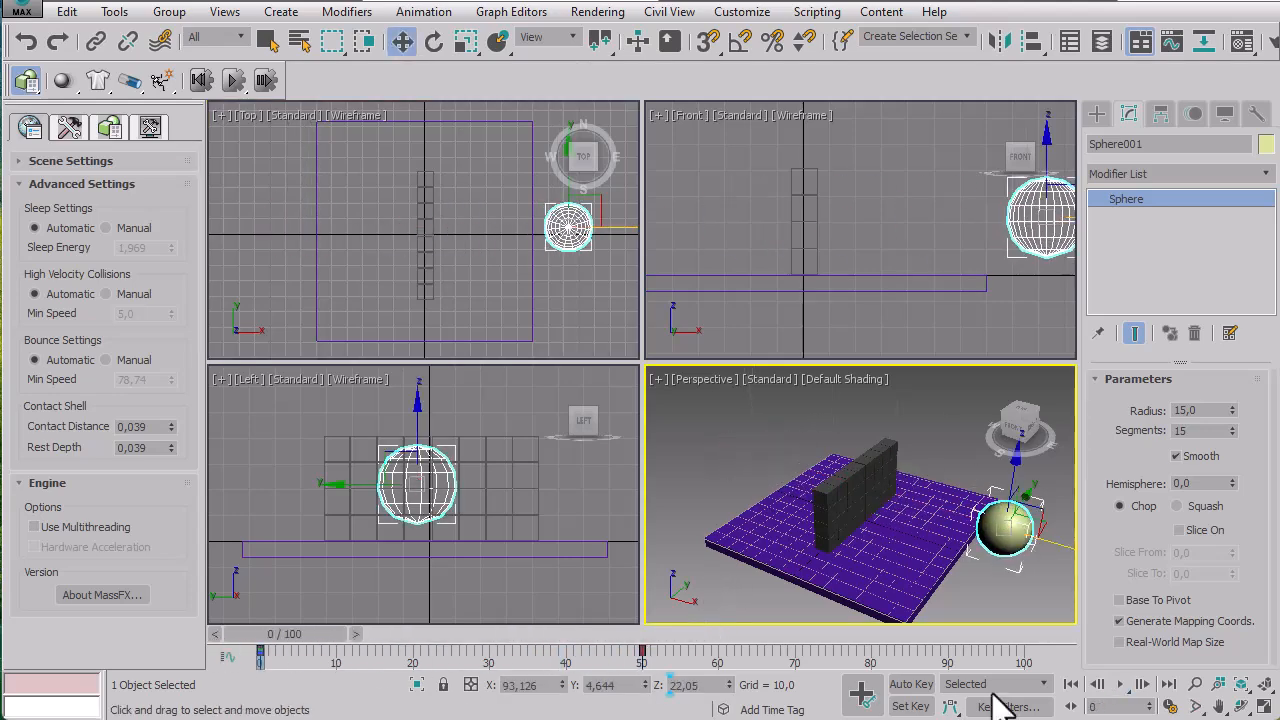
Set the animation's playback speed to 1x in the time configuration.
left_click(1169, 706)
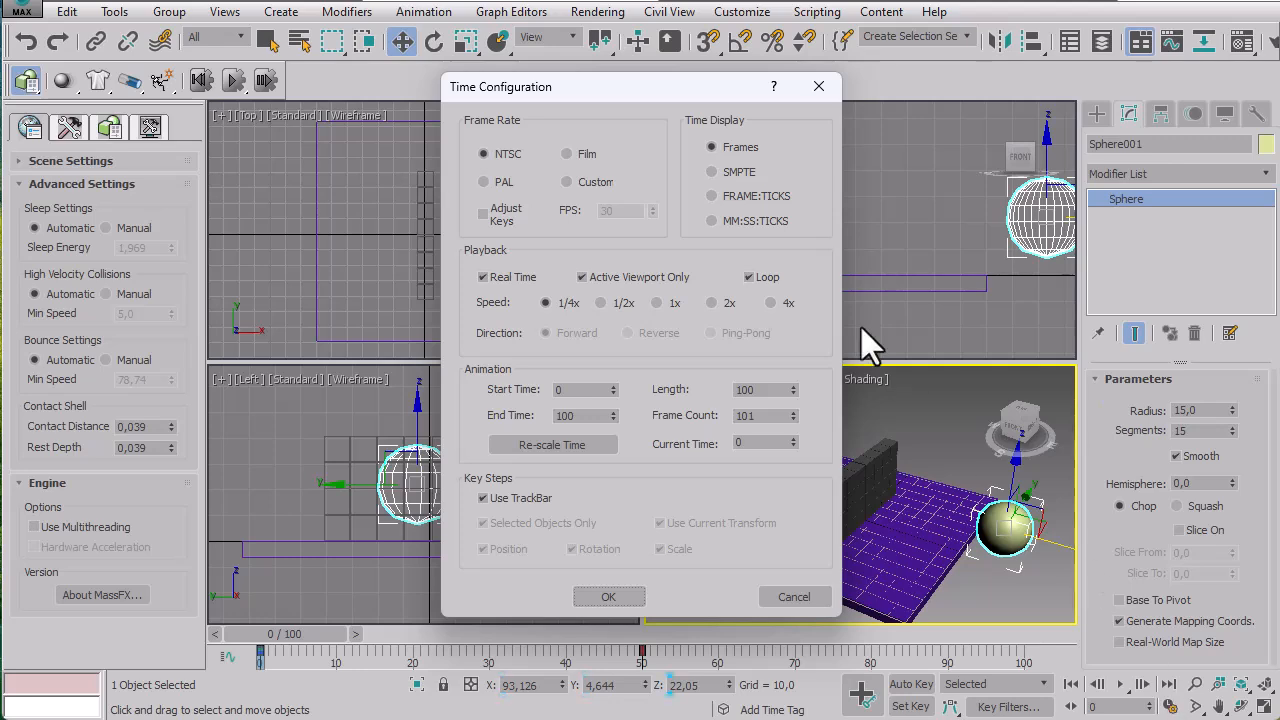
left_click(664, 305)
left_click(619, 595)
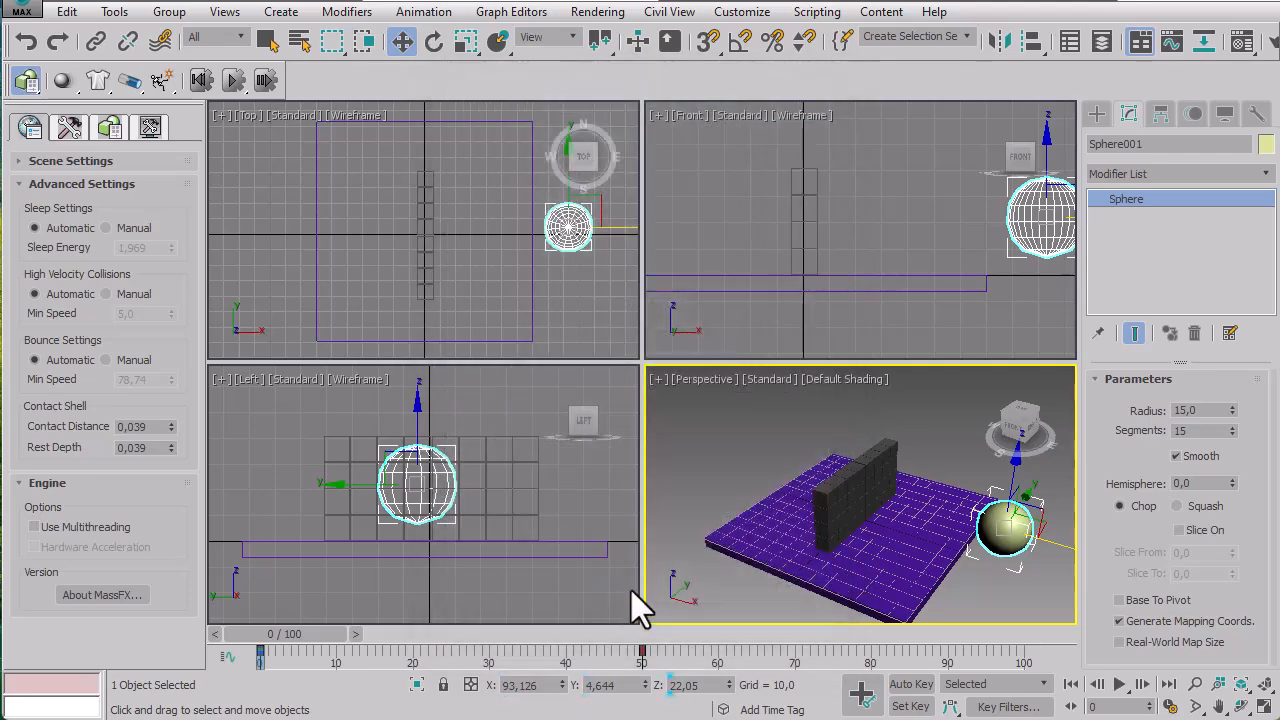
Preview the sphere's motion at the new speed, rewind to frame 0, and reselect the sphere.
left_click(1120, 686)
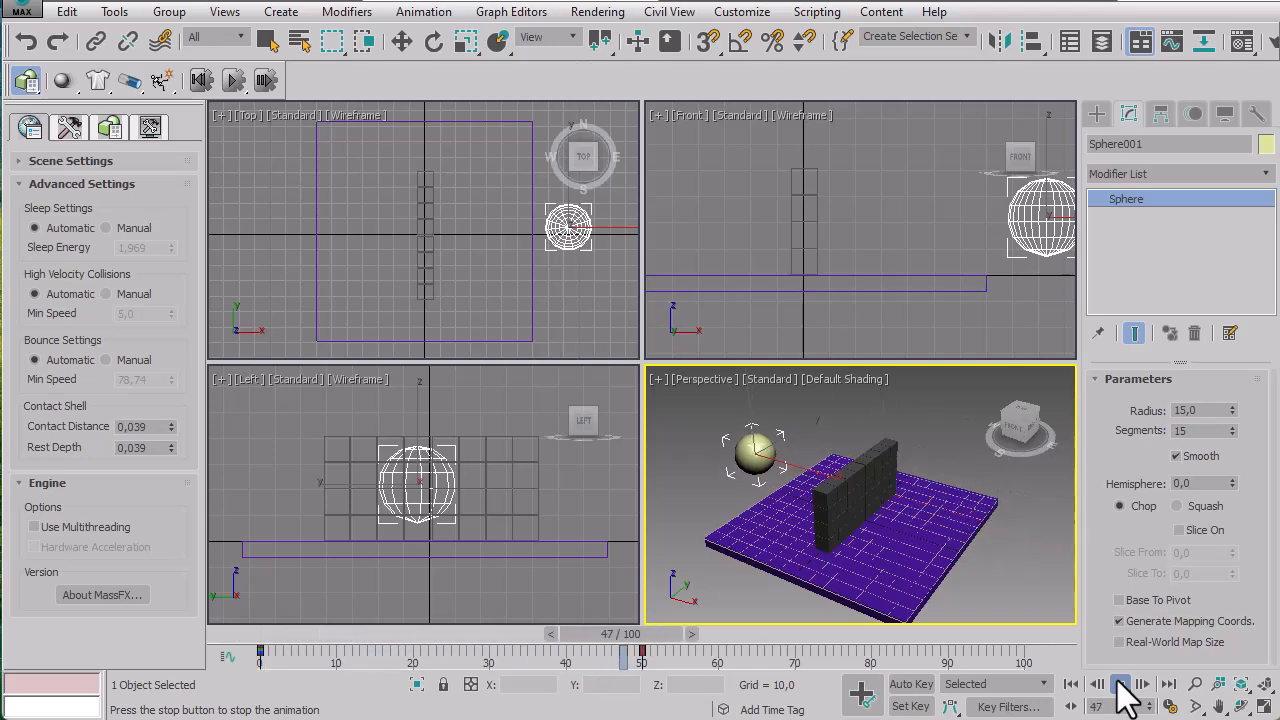
left_click(1068, 685)
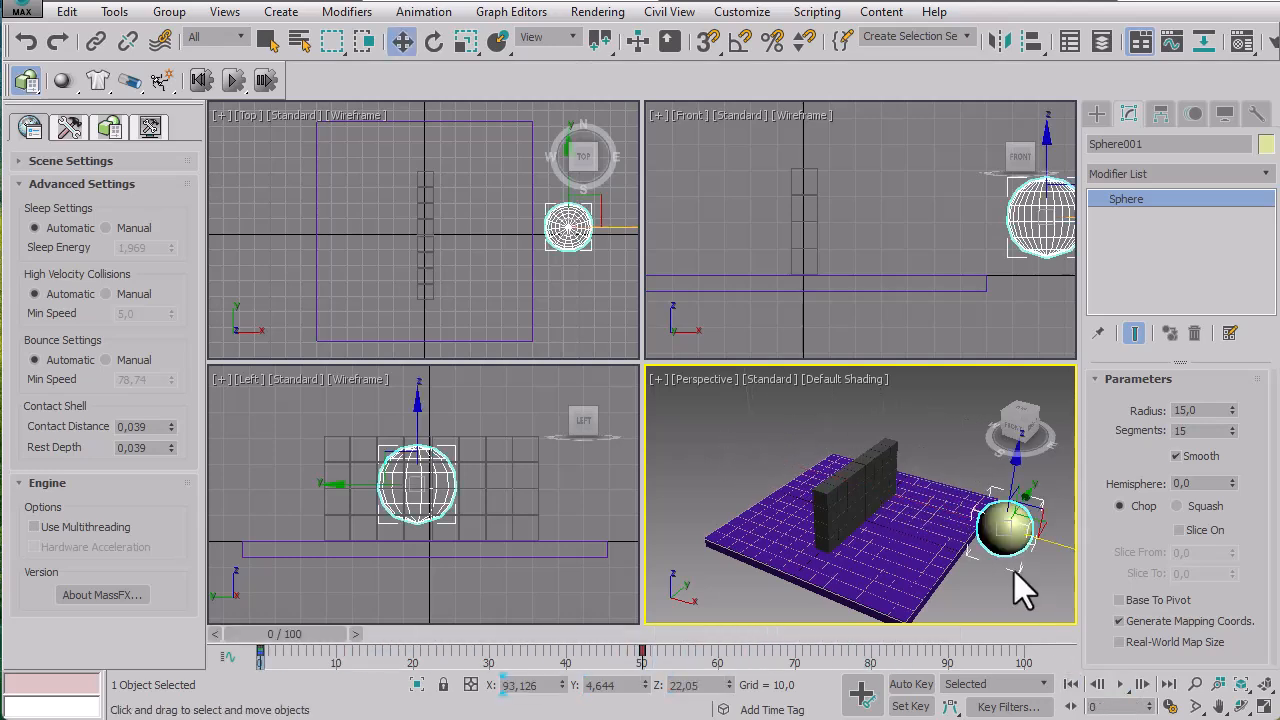
left_click(918, 541)
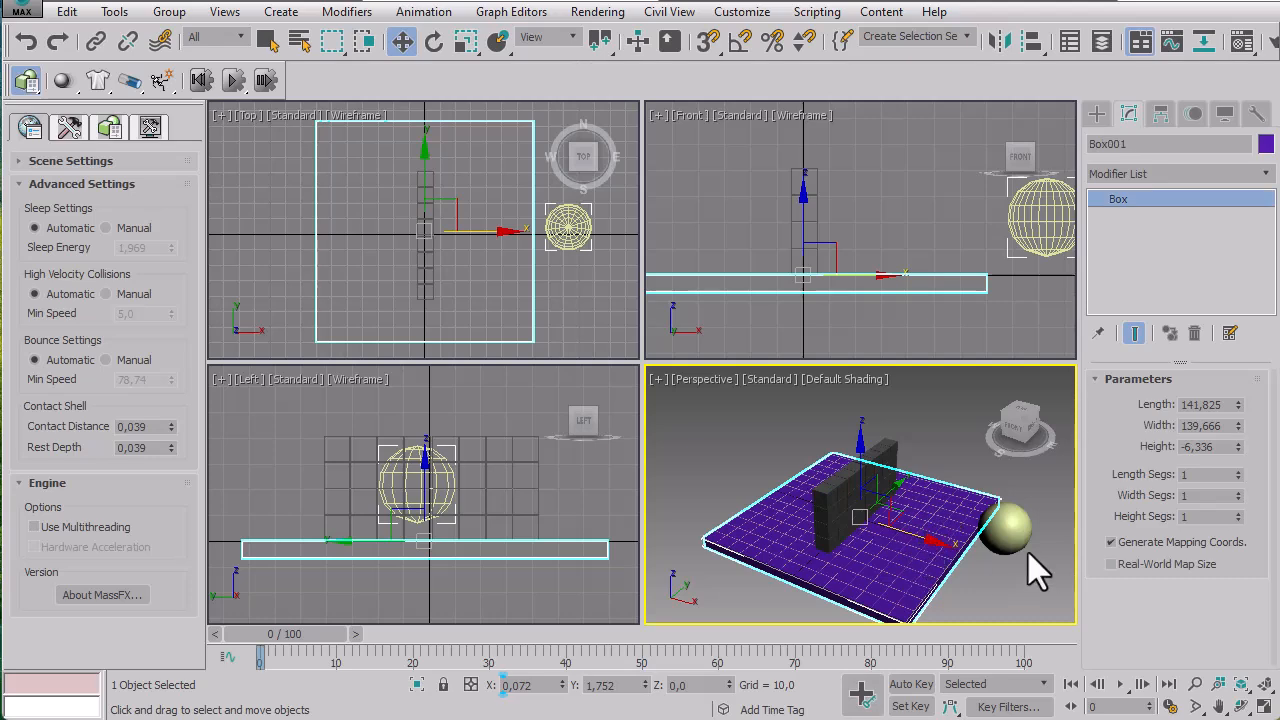
left_click(1026, 525)
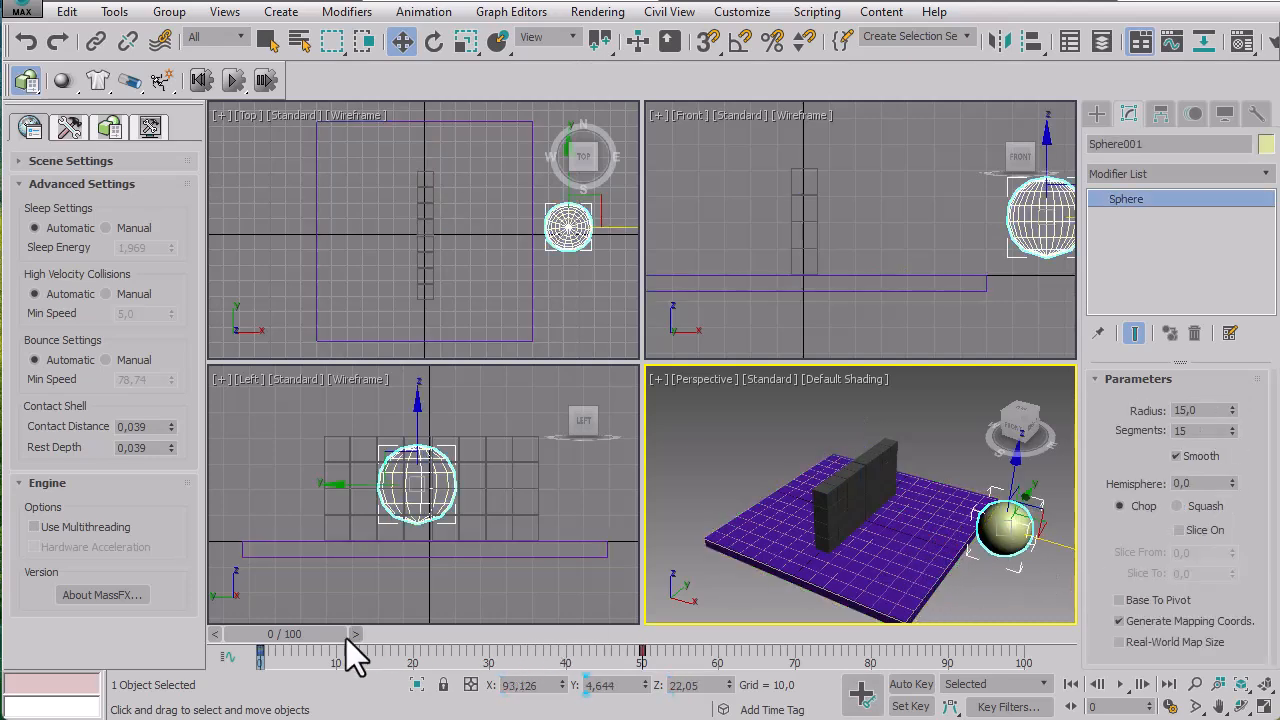
Enlarge the floor box to a length of about 305 and a width of about 314, and return to frame 0.
left_click_drag(334, 636, 661, 628)
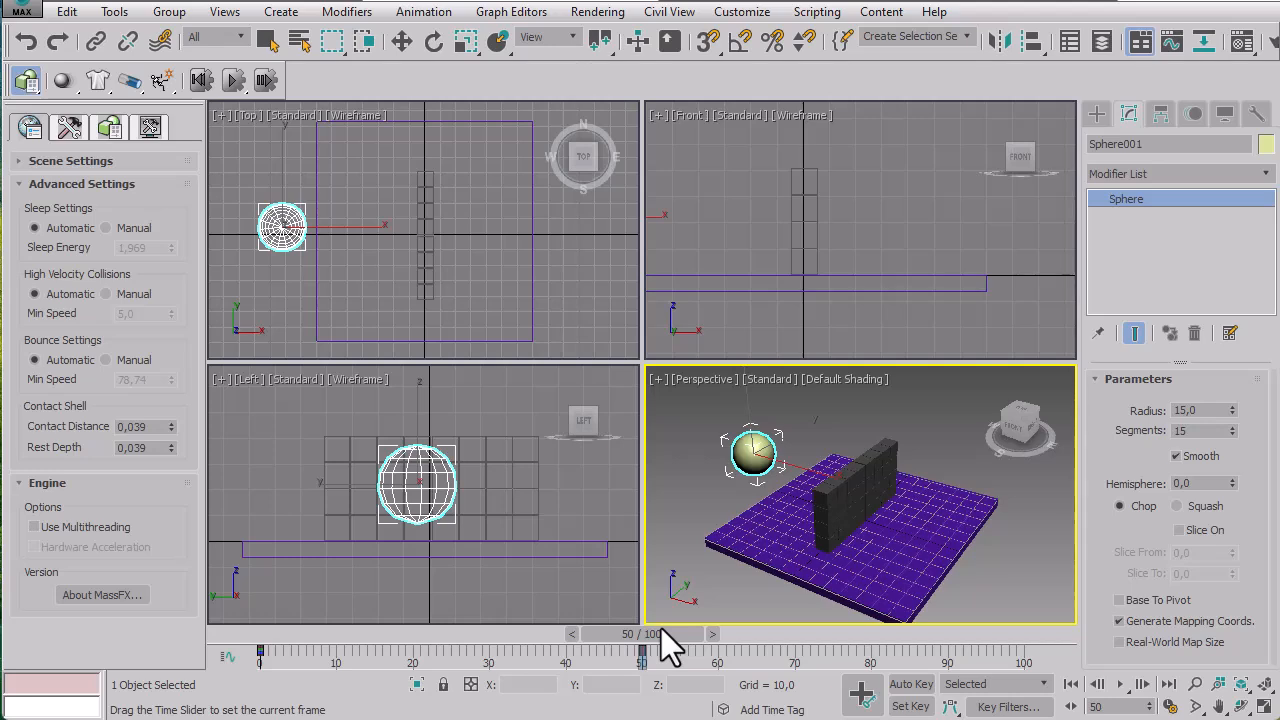
key("w")
left_click(849, 491)
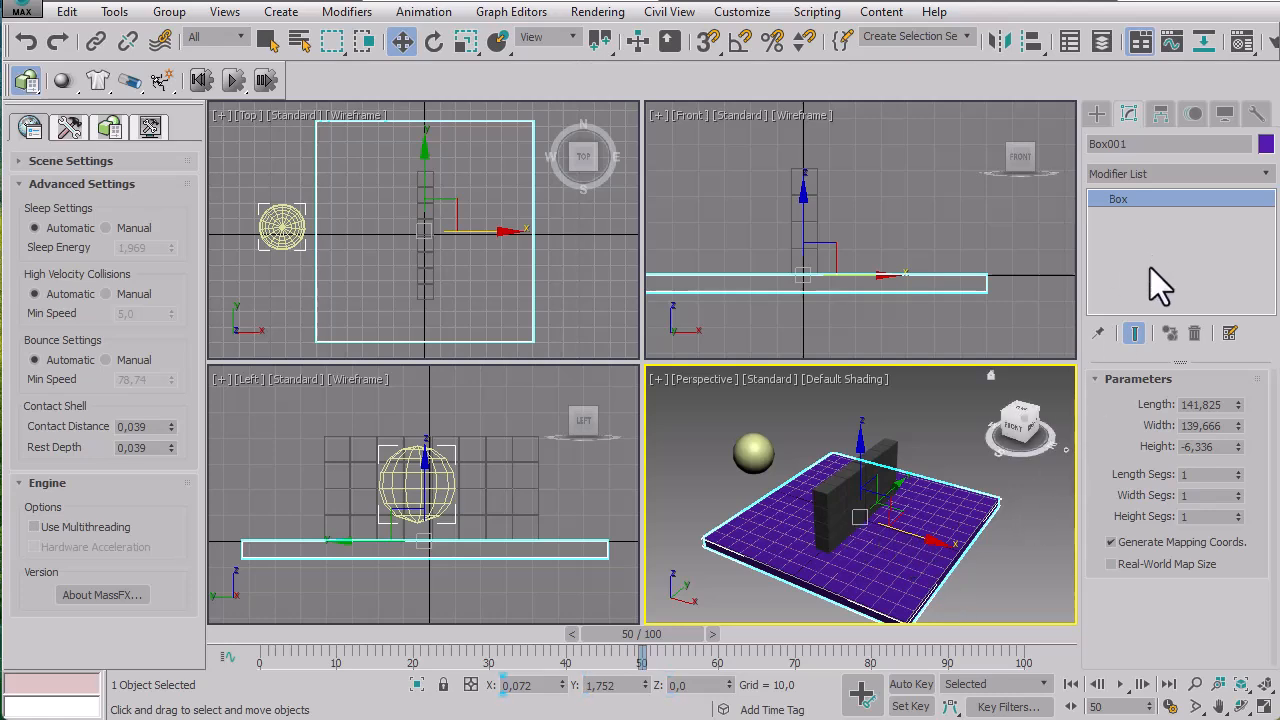
left_click_drag(1240, 405, 1246, 283)
left_click_drag(1238, 426, 1240, 300)
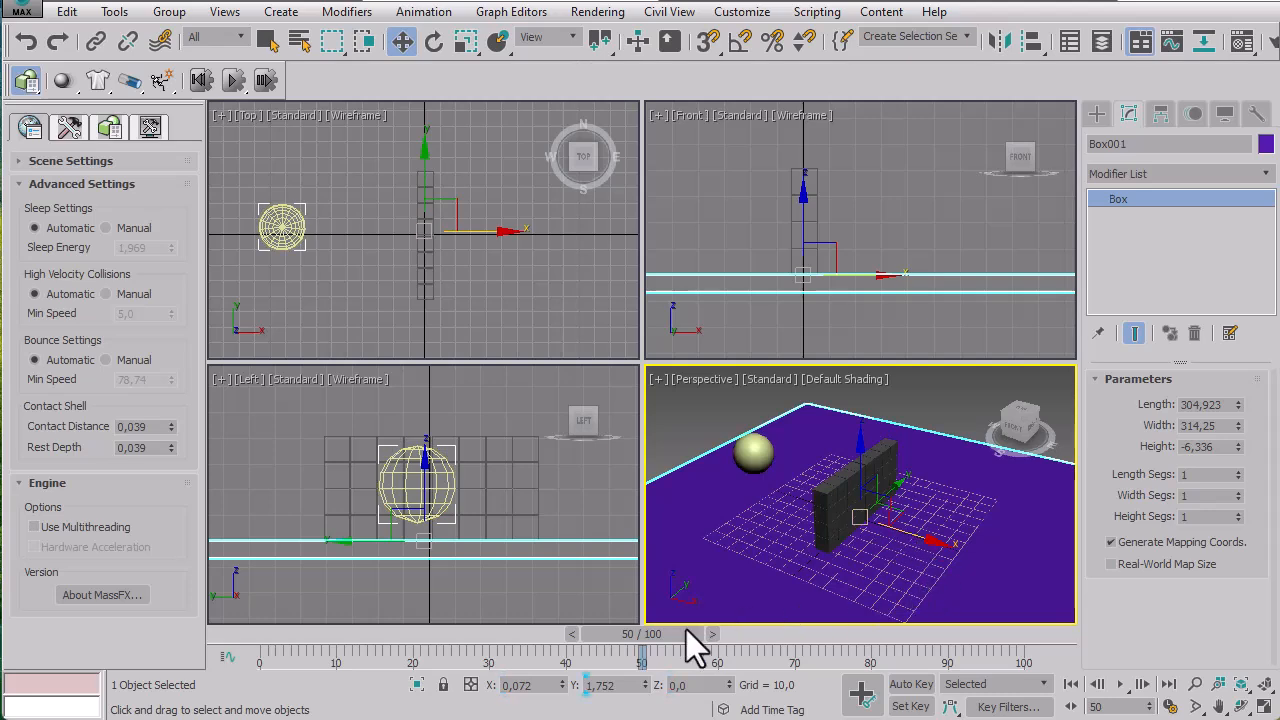
left_click_drag(645, 635, 62, 575)
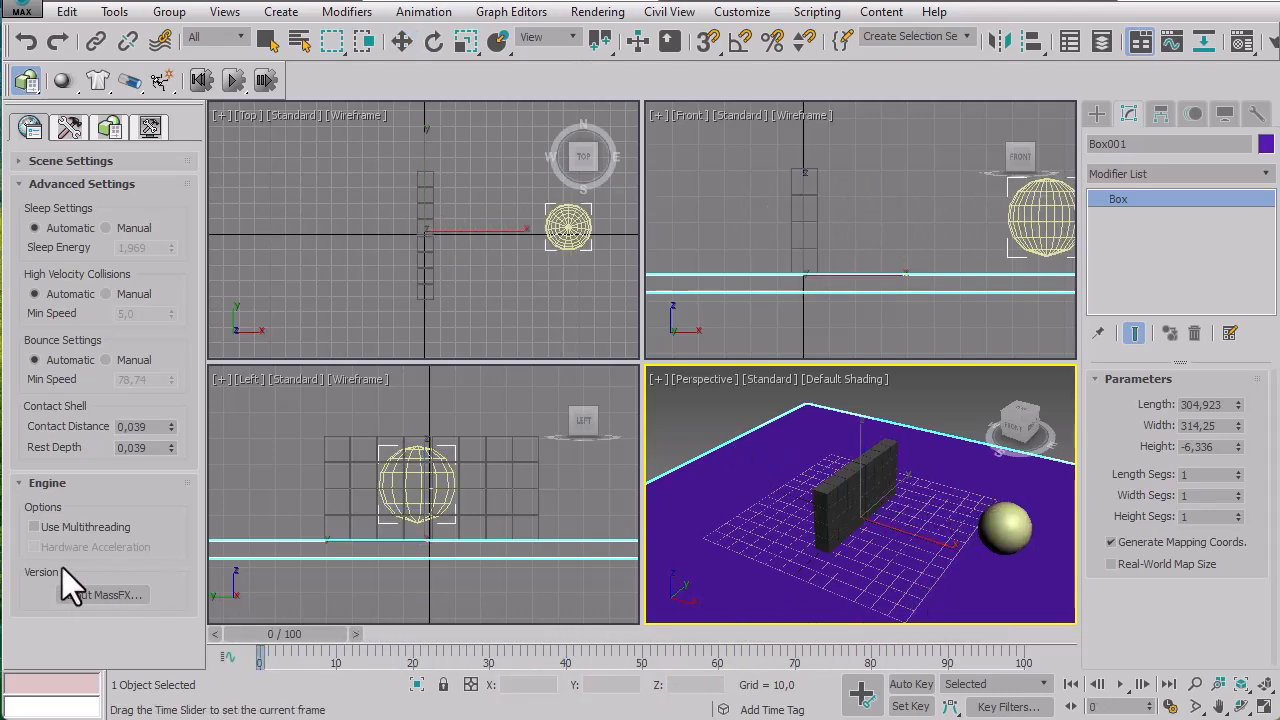
key("w")
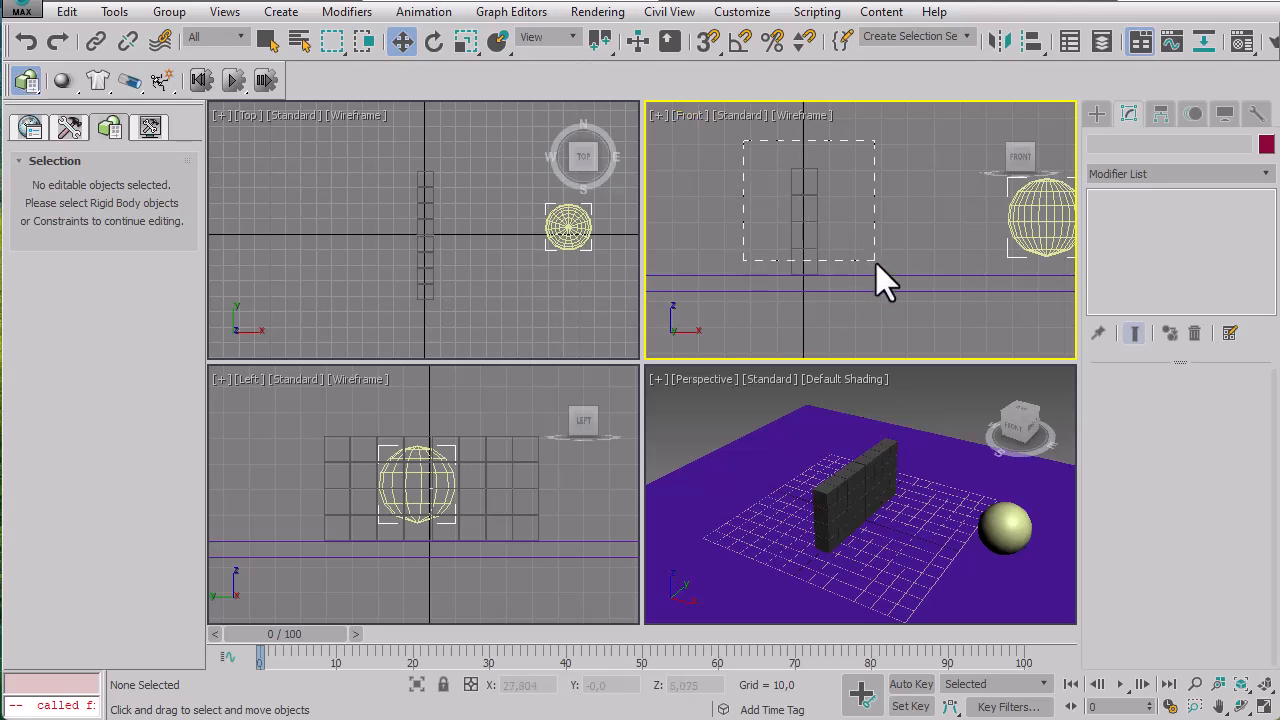
Select all the wall boxes in the Front view, save them as a named selection set called tembok, and deselect them.
left_click_drag(876, 263, 876, 263)
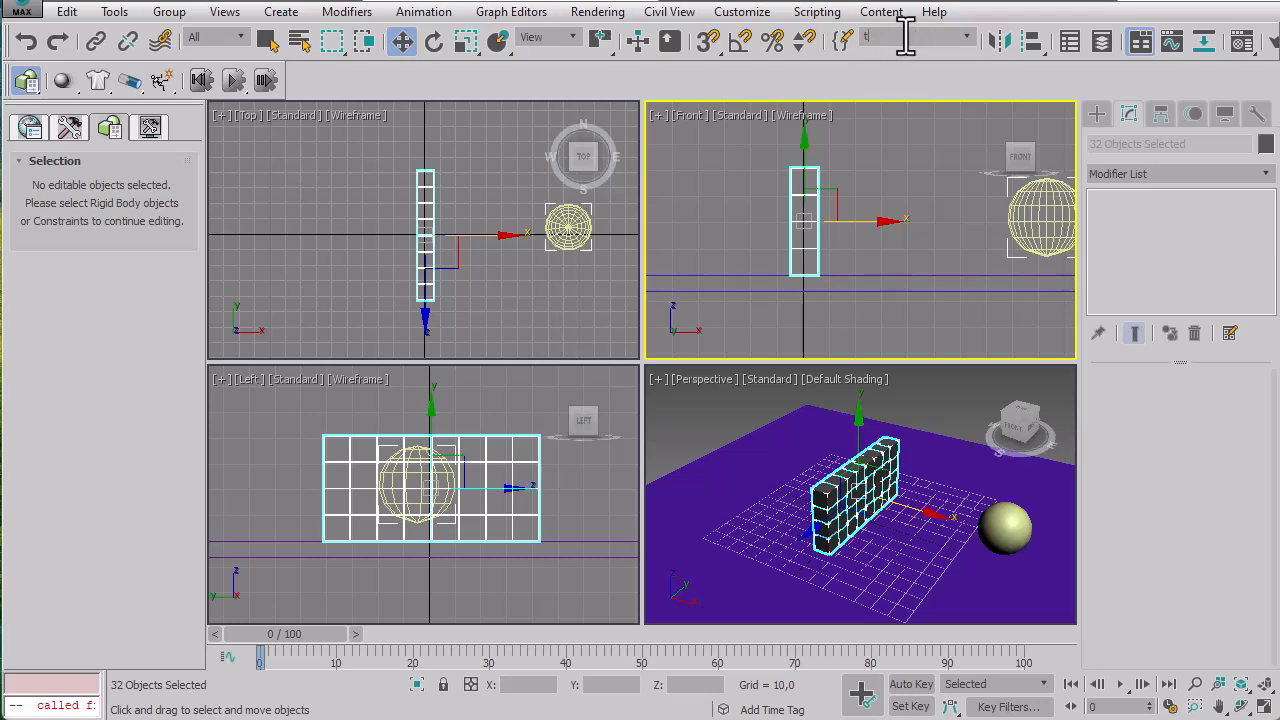
type("mbok")
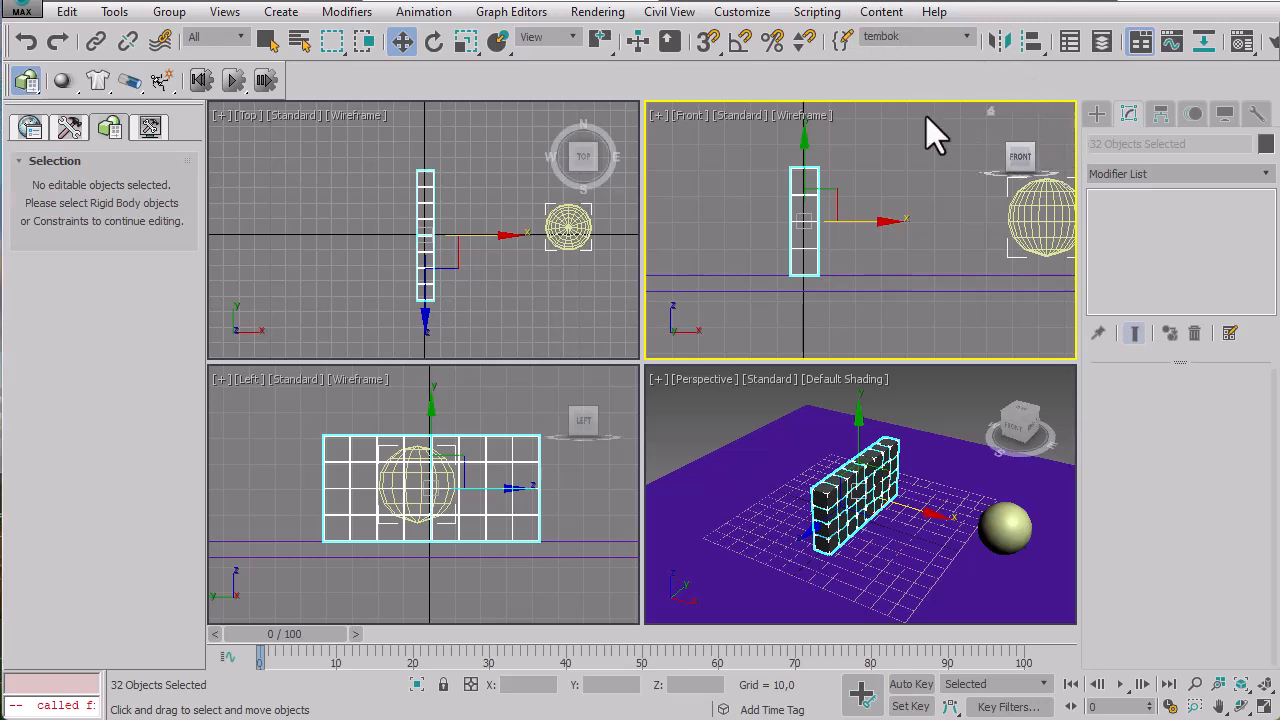
left_click(930, 194)
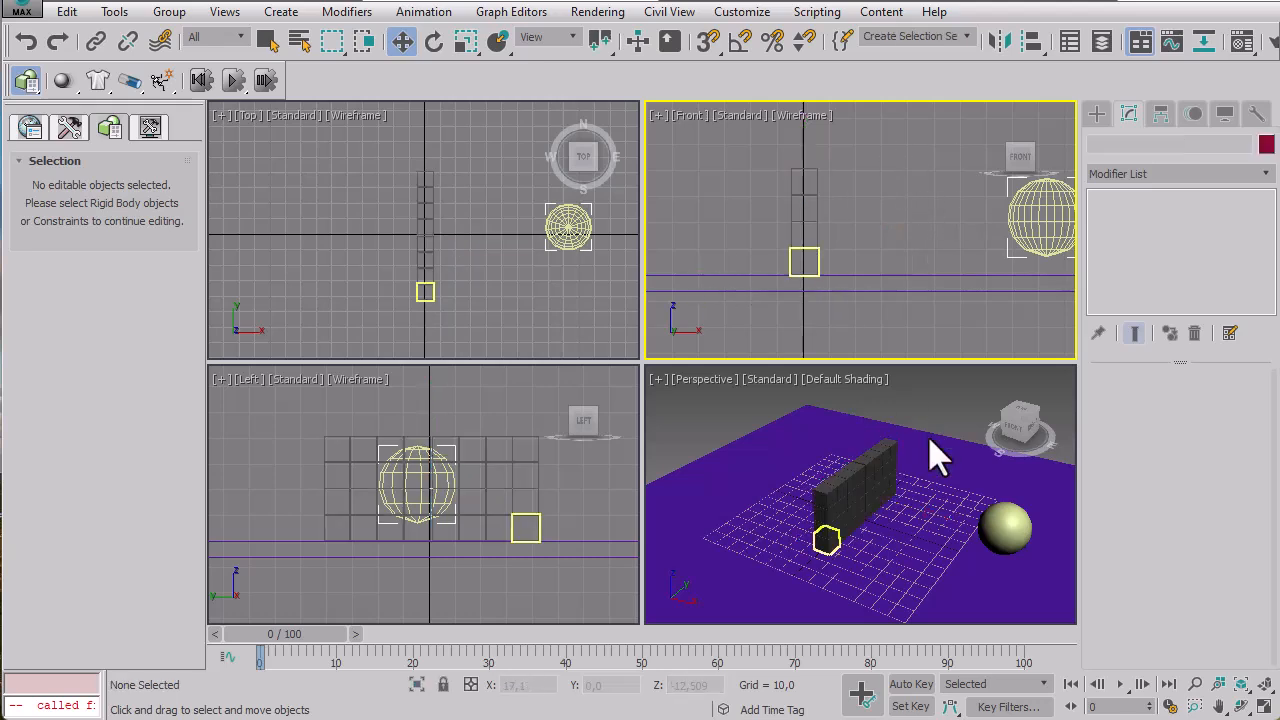
Test the tembok selection set by recalling it while the sphere is selected, and clear the selection.
left_click(1006, 526)
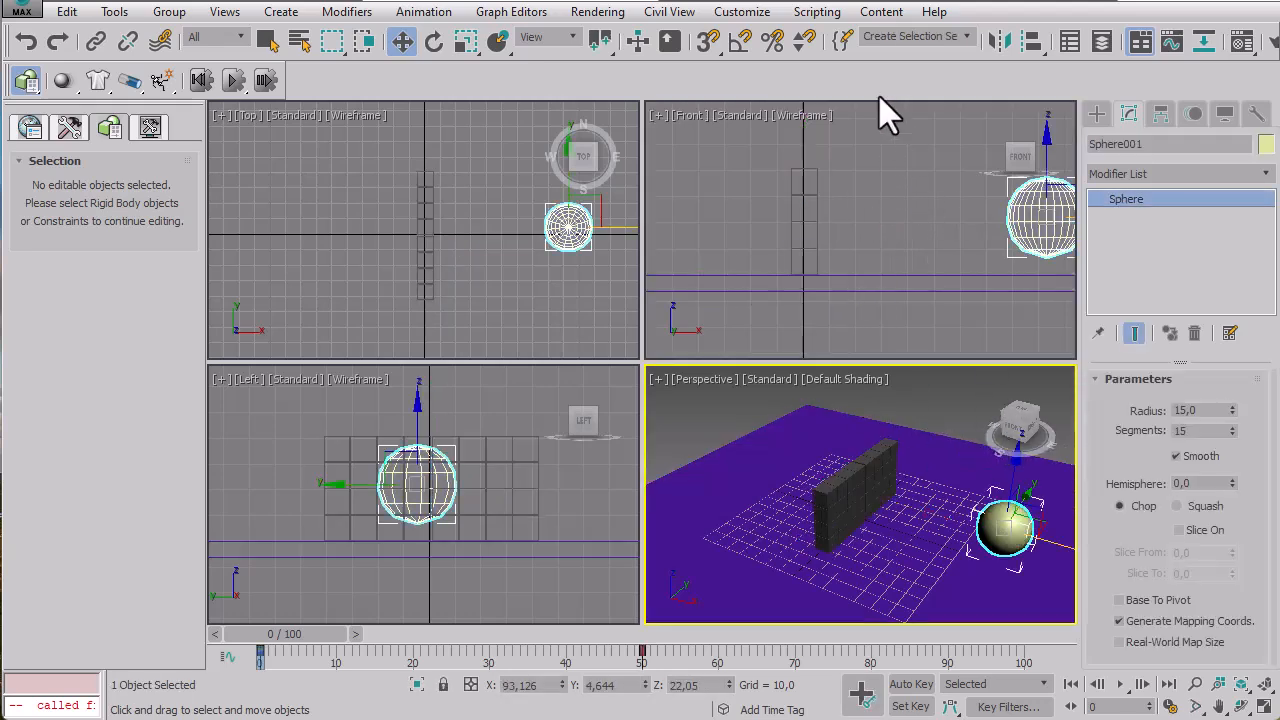
left_click(968, 37)
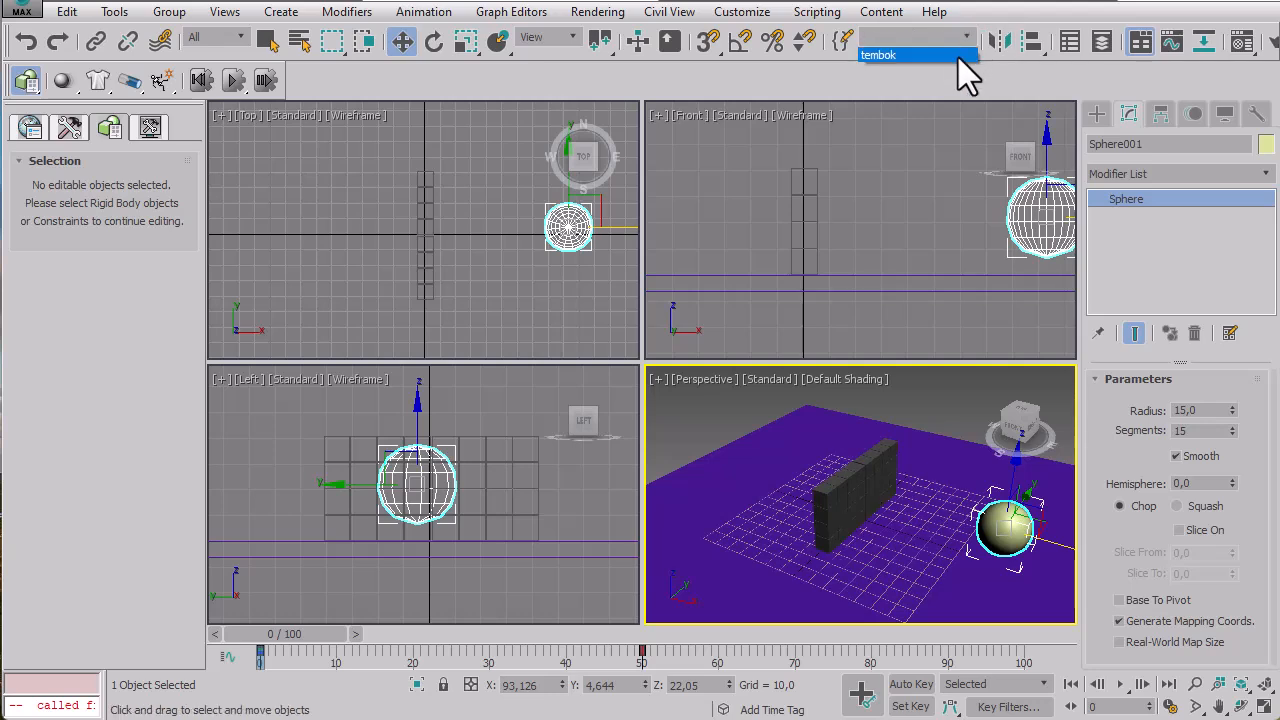
left_click(958, 57)
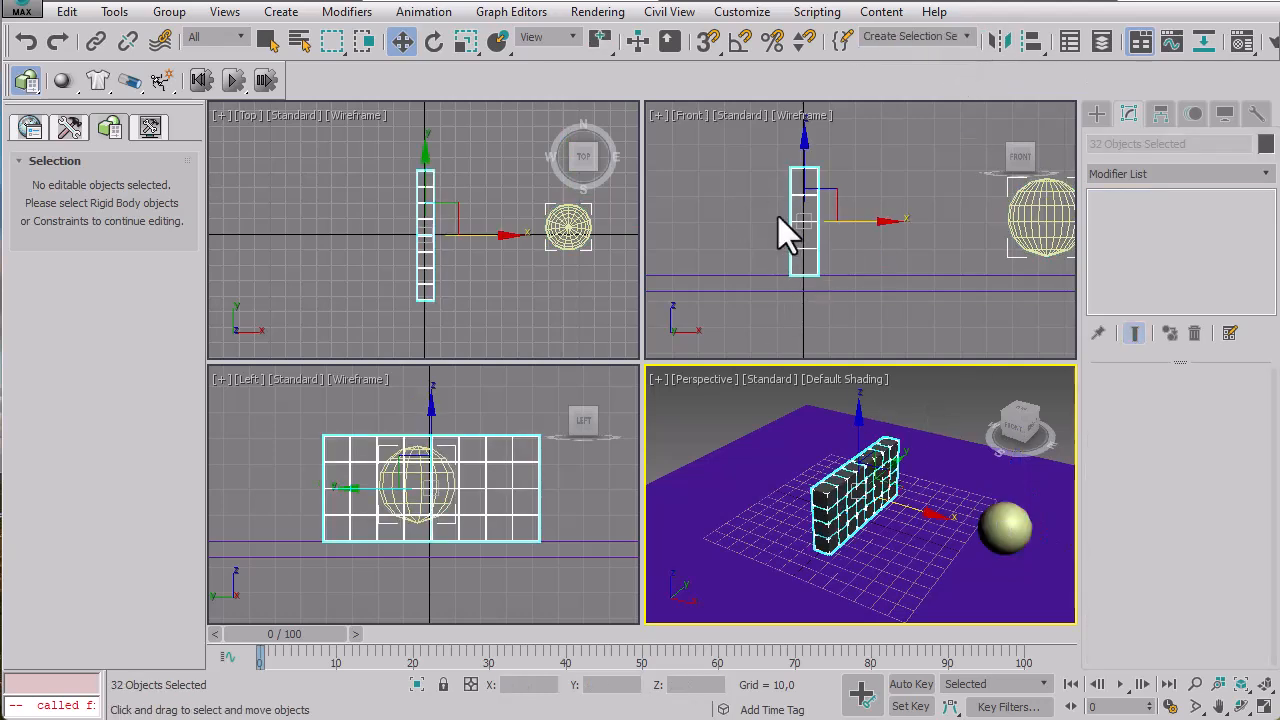
left_click(717, 215)
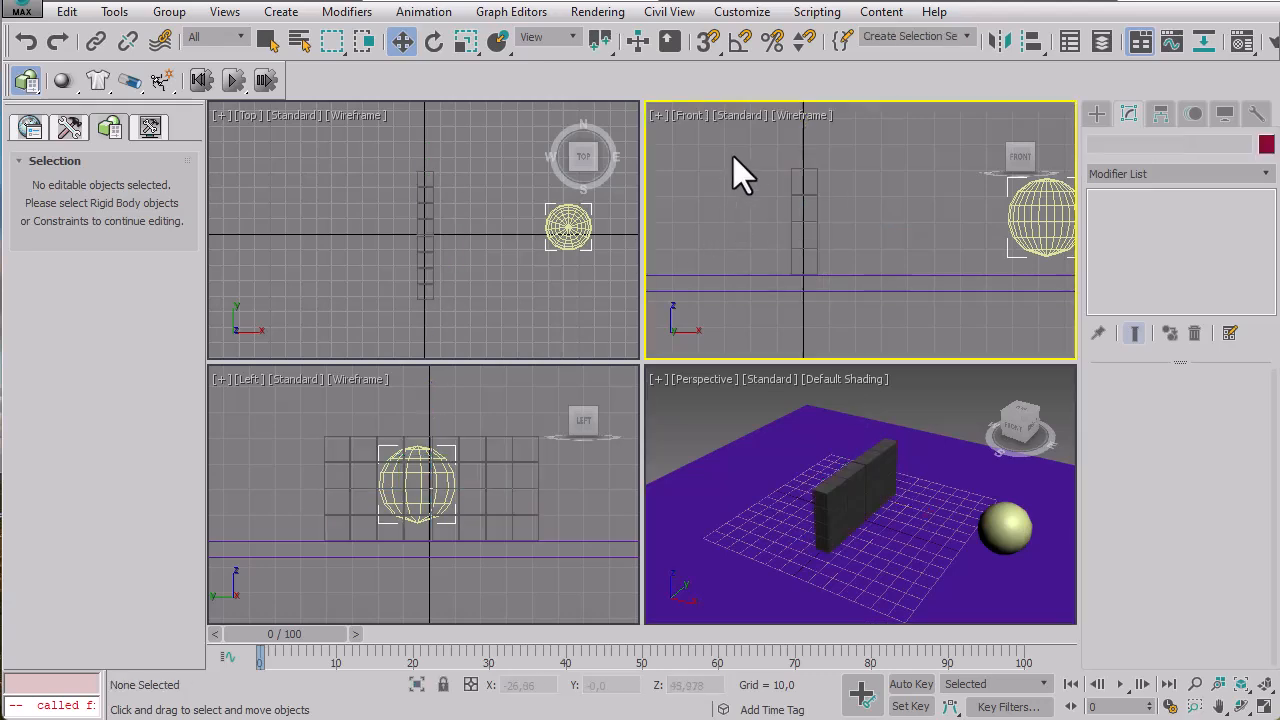
Recall the tembok selection set, make its wall boxes MassFX dynamic rigid bodies, and show their rigid body properties.
left_click(967, 37)
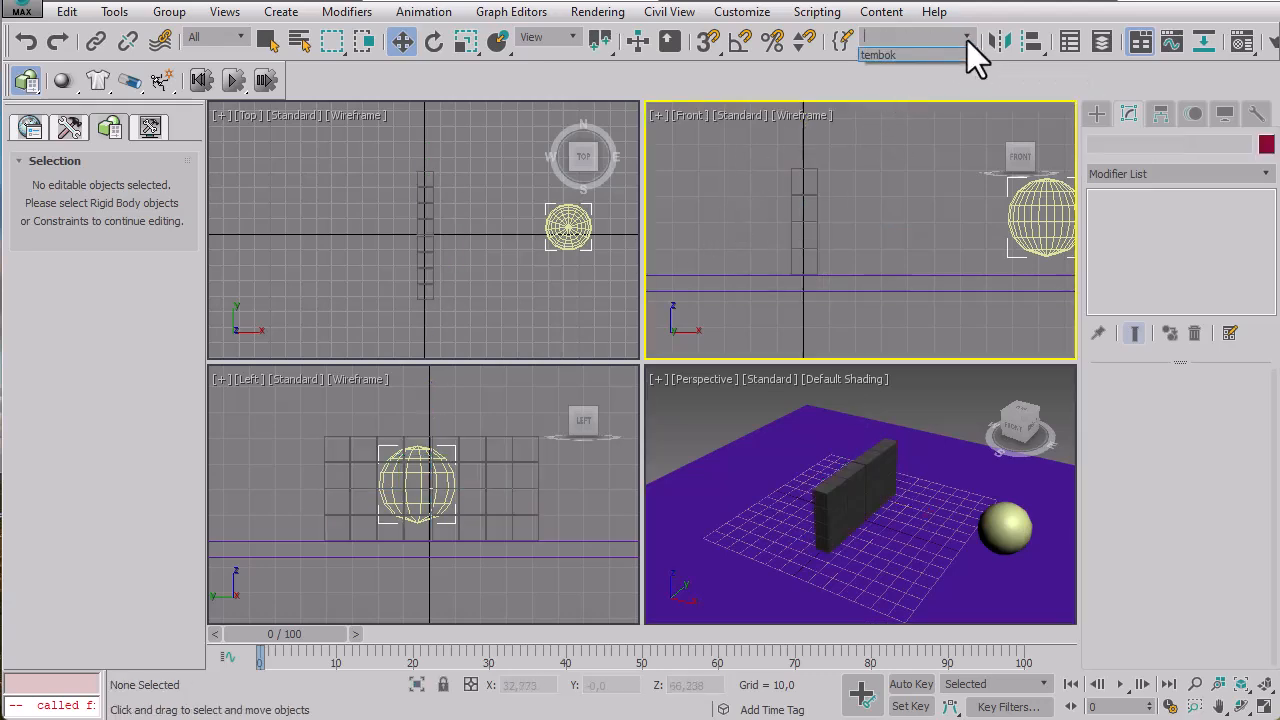
left_click(935, 58)
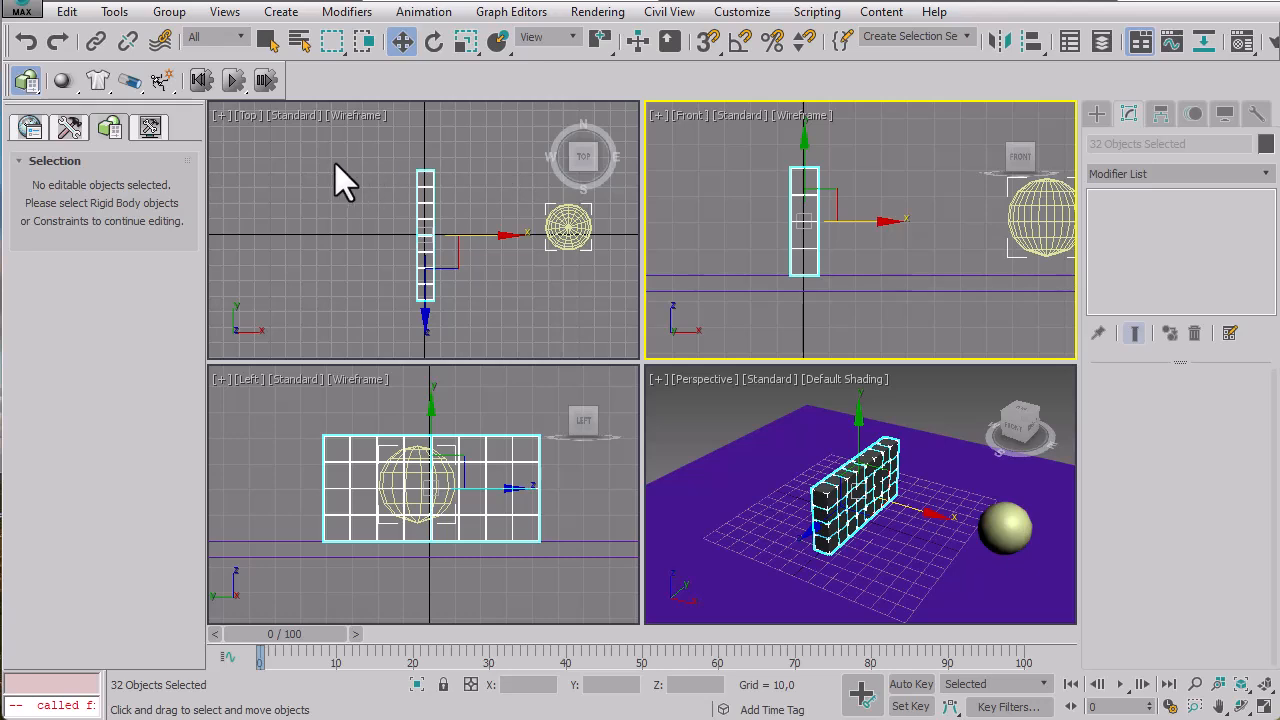
left_click(30, 128)
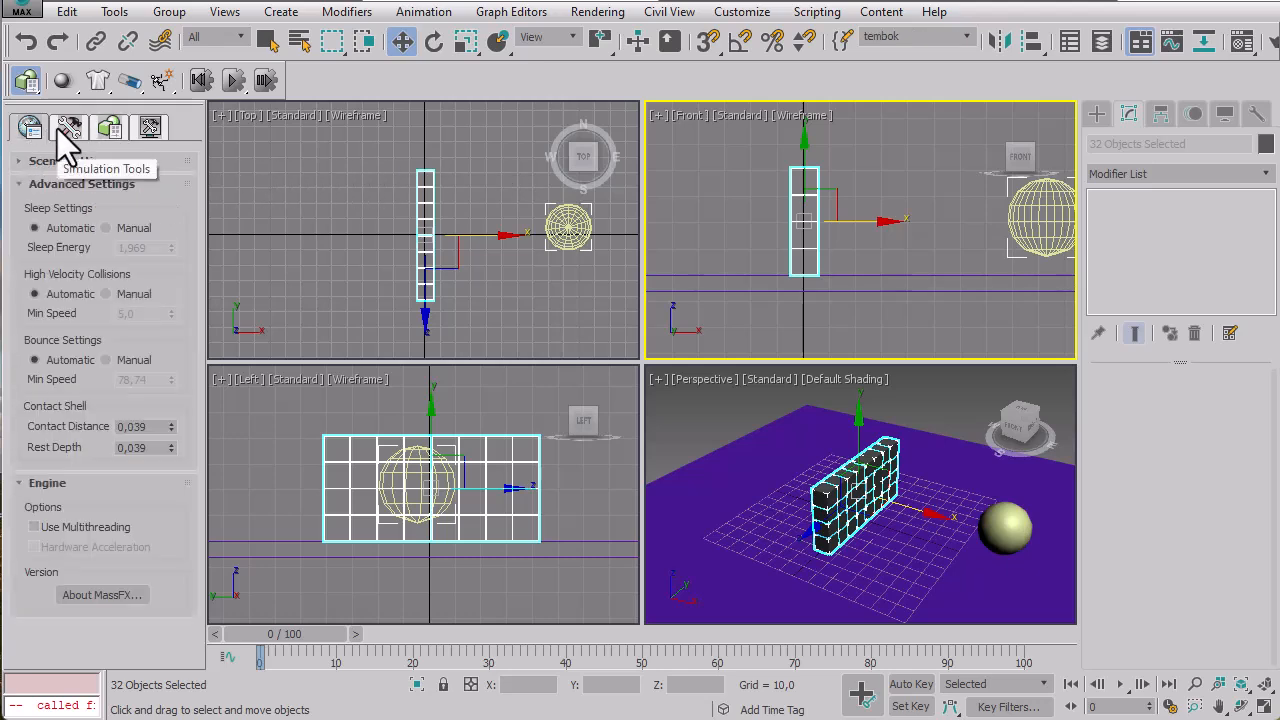
left_click(57, 128)
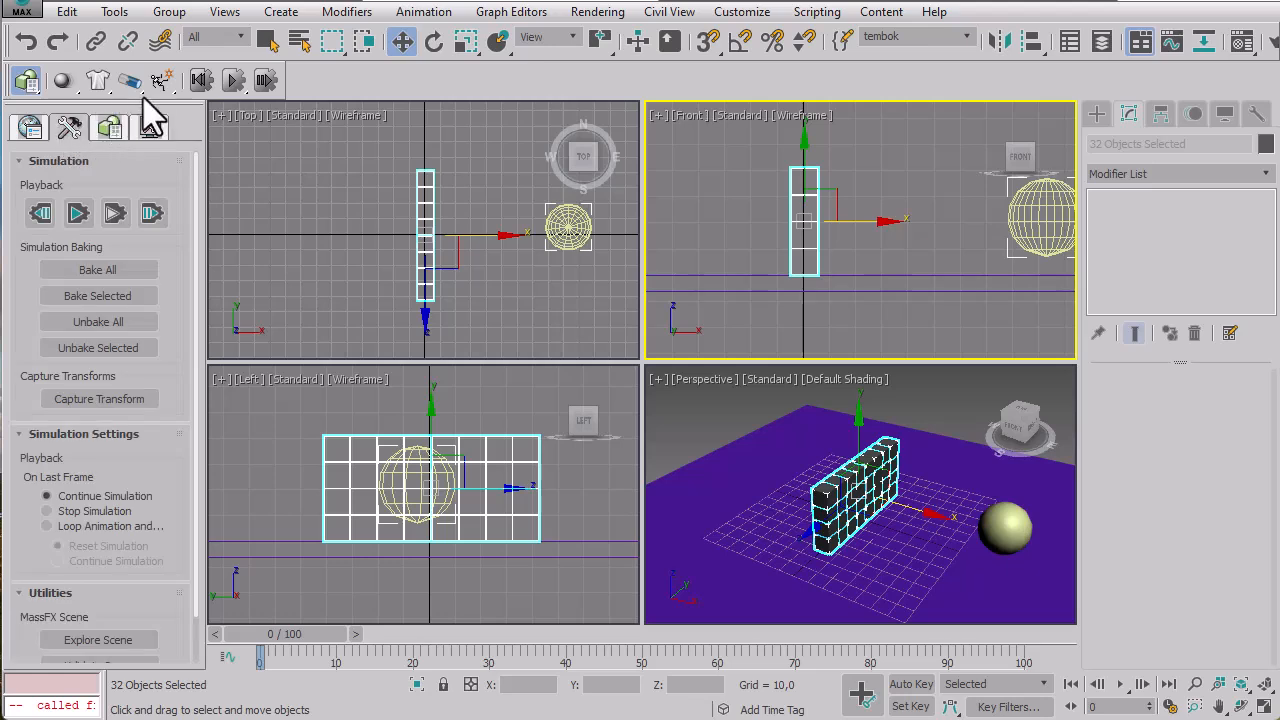
left_click(73, 91)
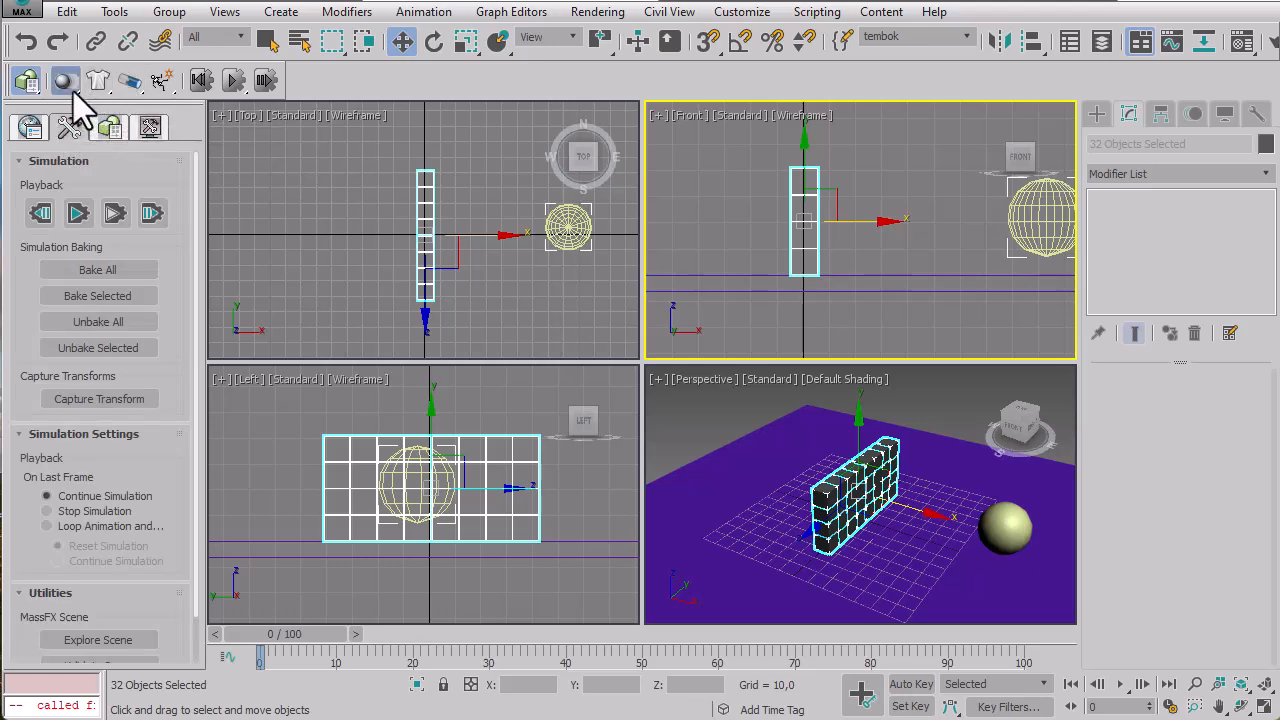
left_click_drag(73, 91, 174, 113)
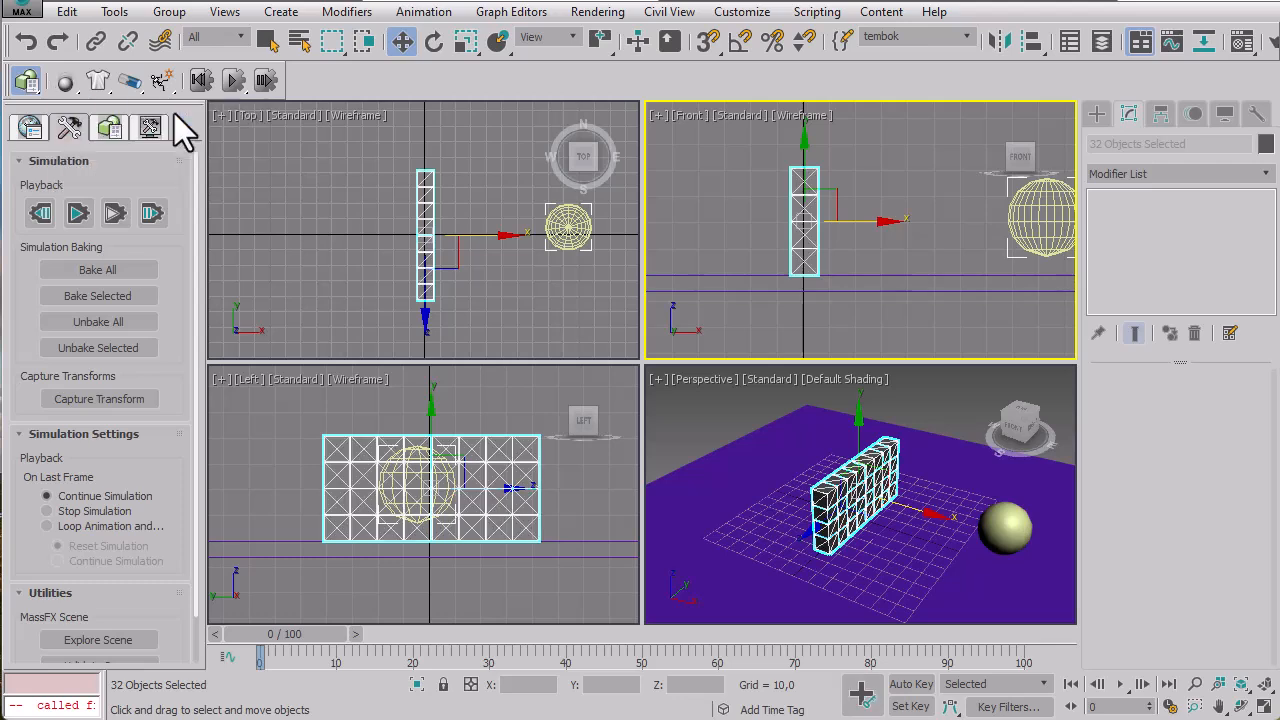
left_click(113, 132)
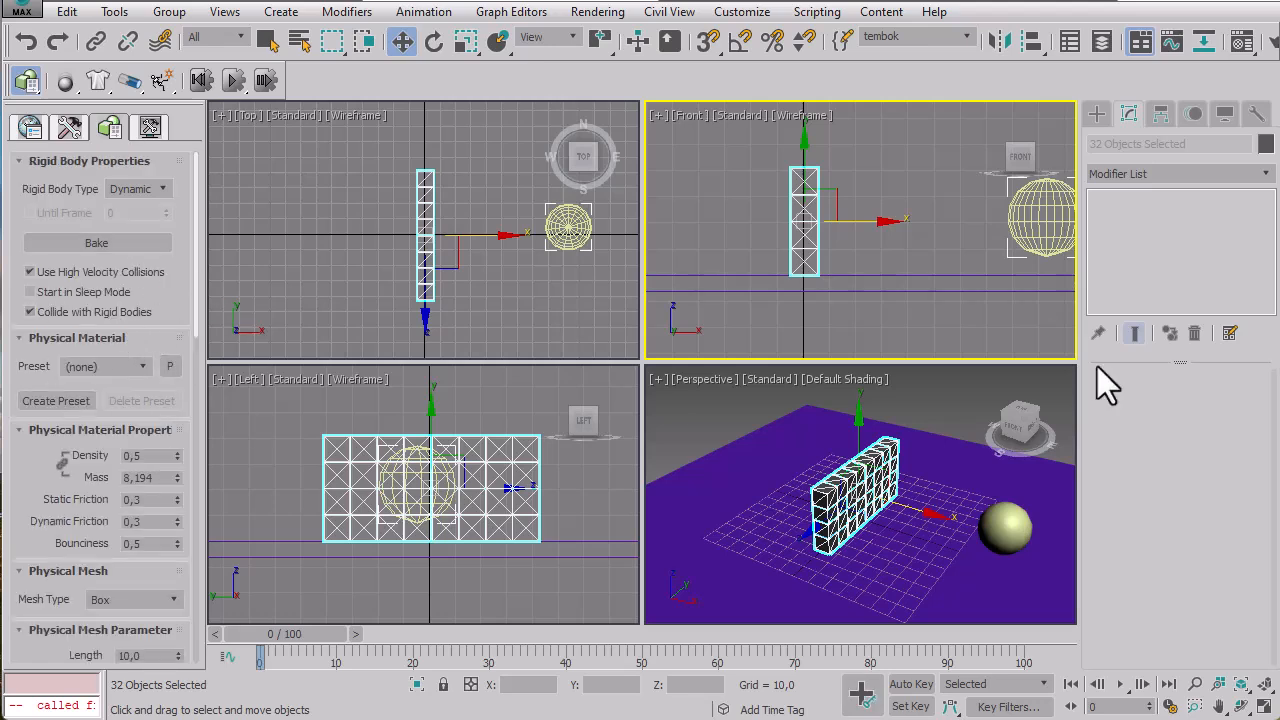
Make the sphere a MassFX kinematic rigid body and check the sub-levels of its rigid body modifier.
left_click(929, 194)
left_click(1023, 206)
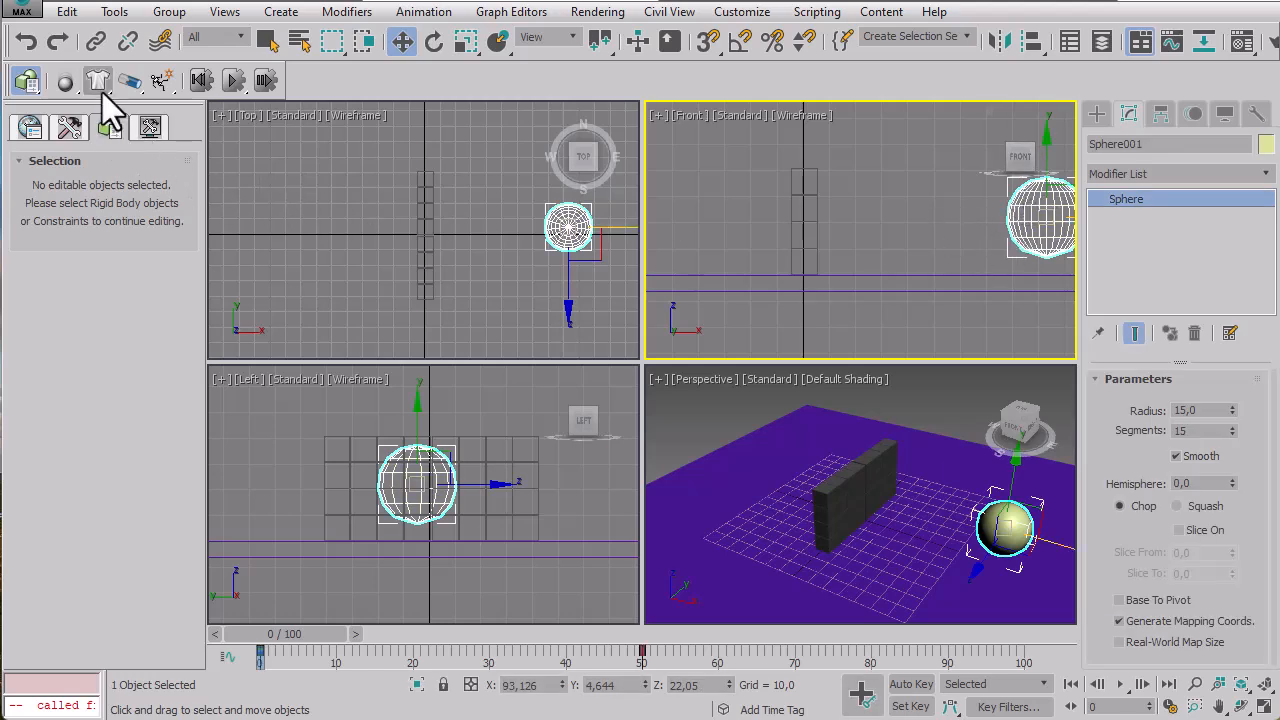
left_click_drag(65, 83, 161, 139)
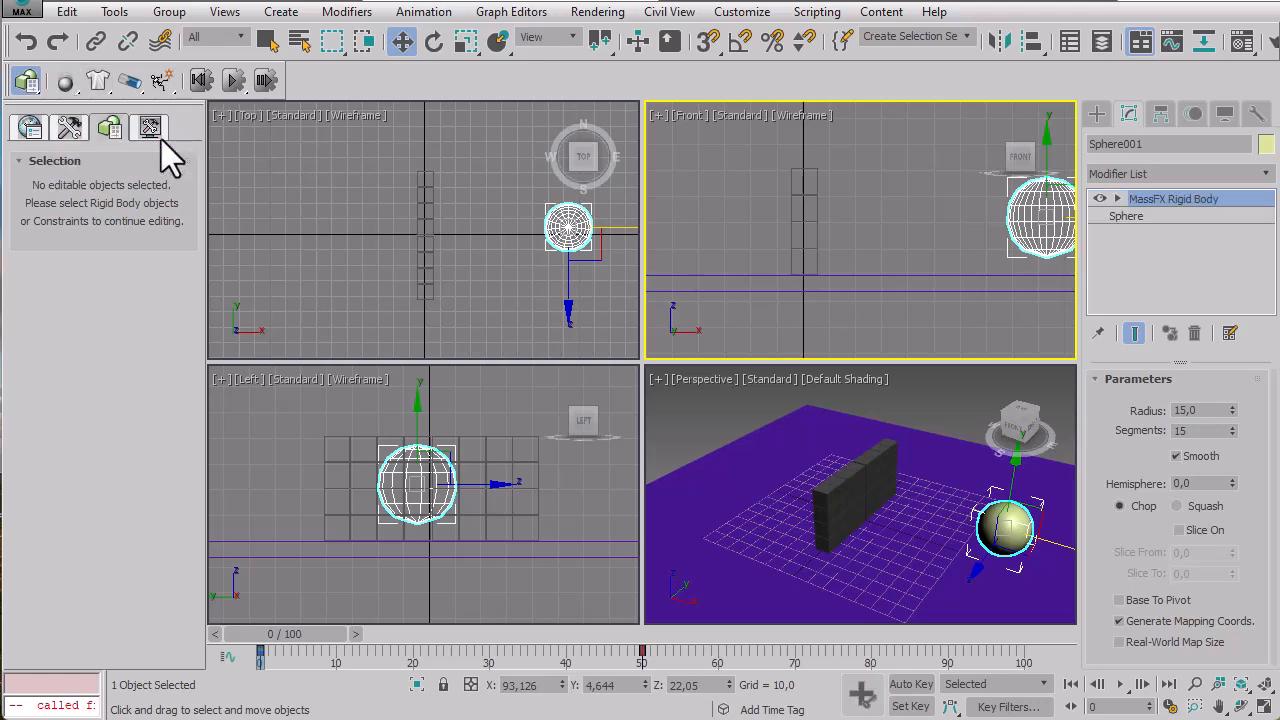
left_click(1114, 198)
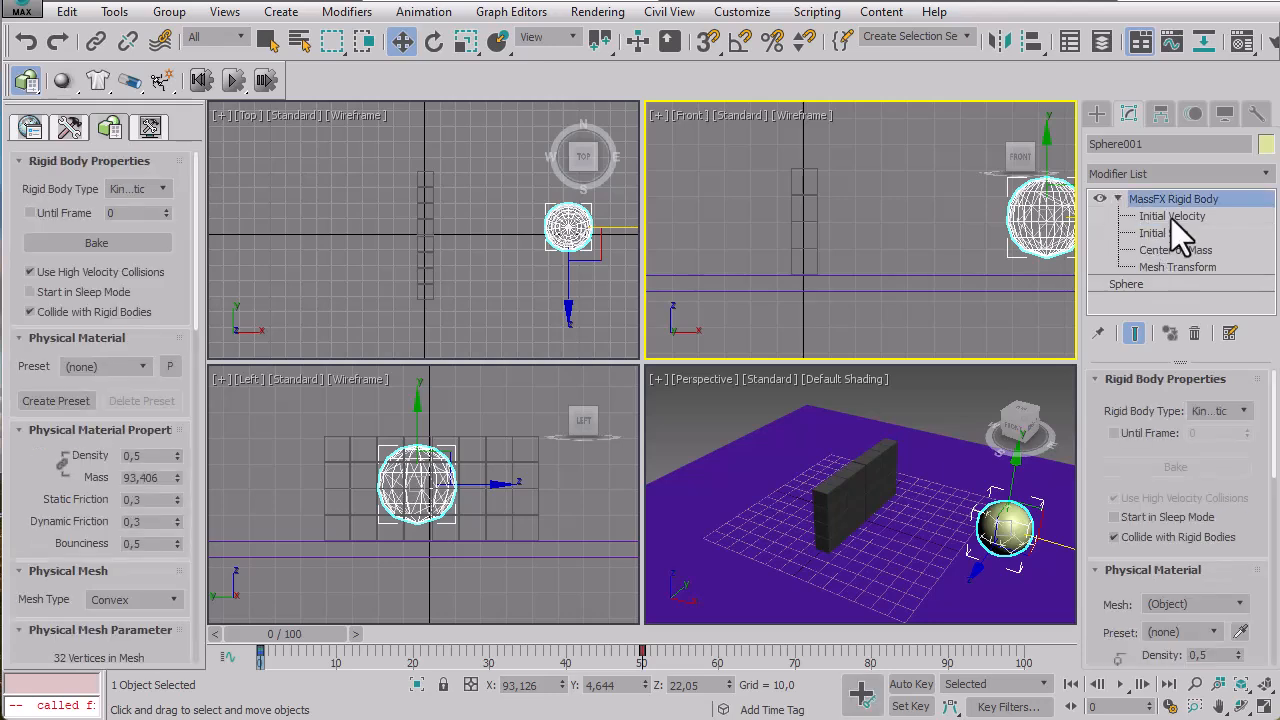
left_click(1118, 199)
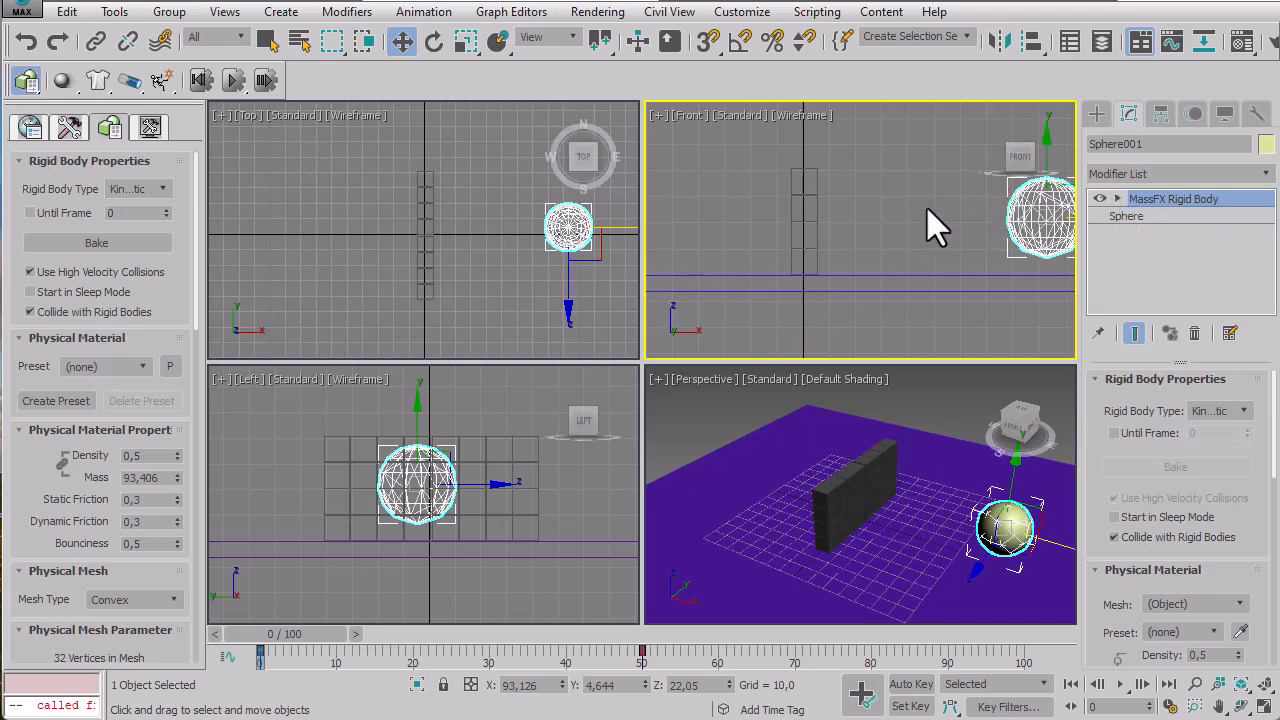
Review the rigid body properties of the wall boxes using the tembok selection set, and clear the selection.
left_click(867, 209)
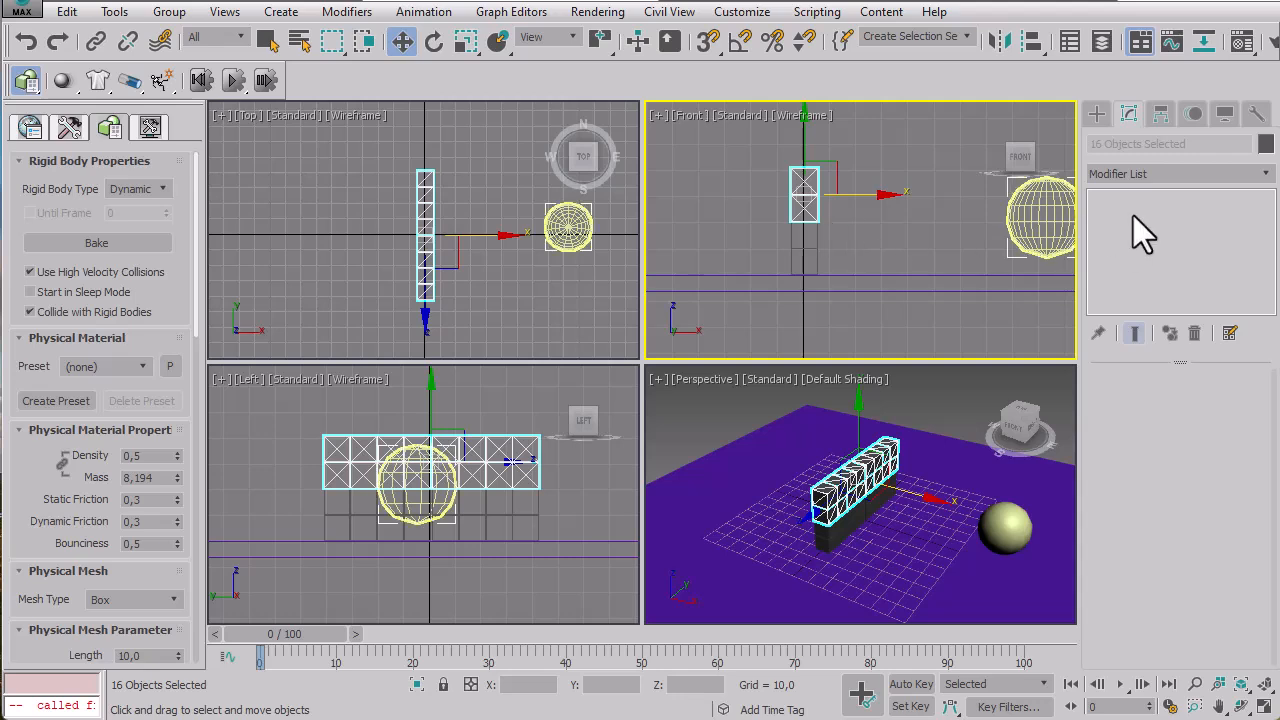
left_click(750, 160)
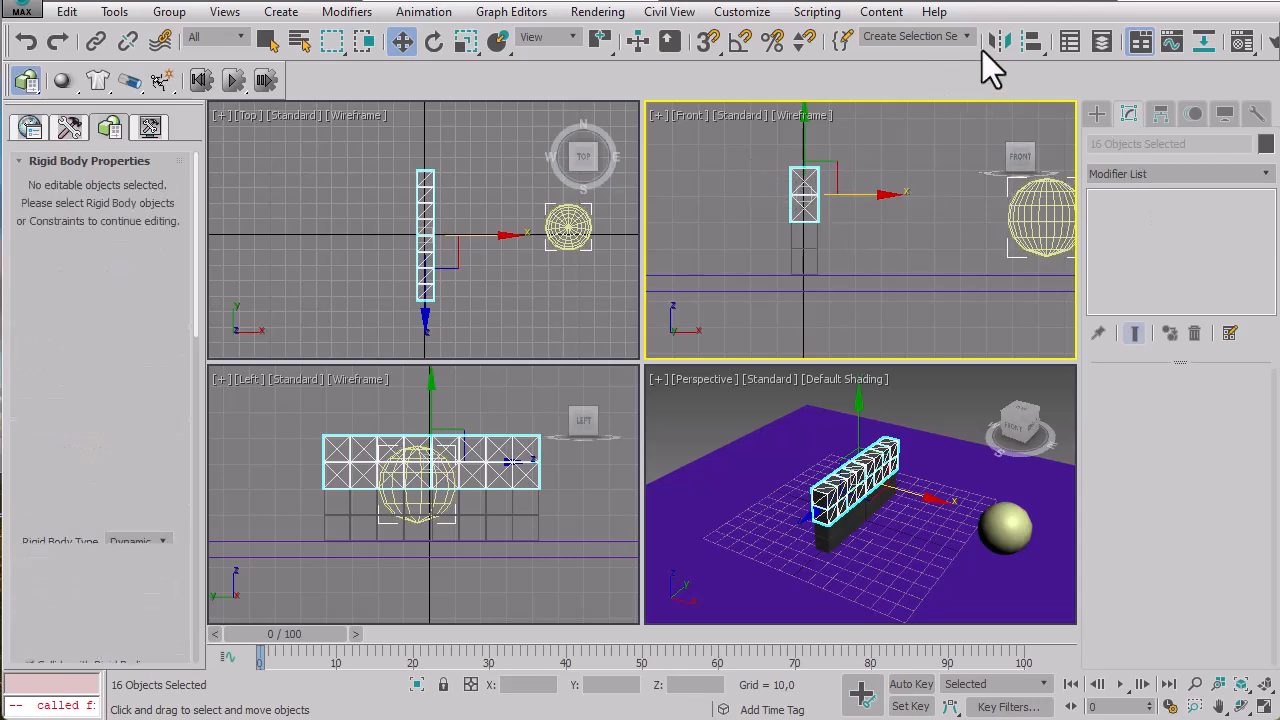
left_click(963, 38)
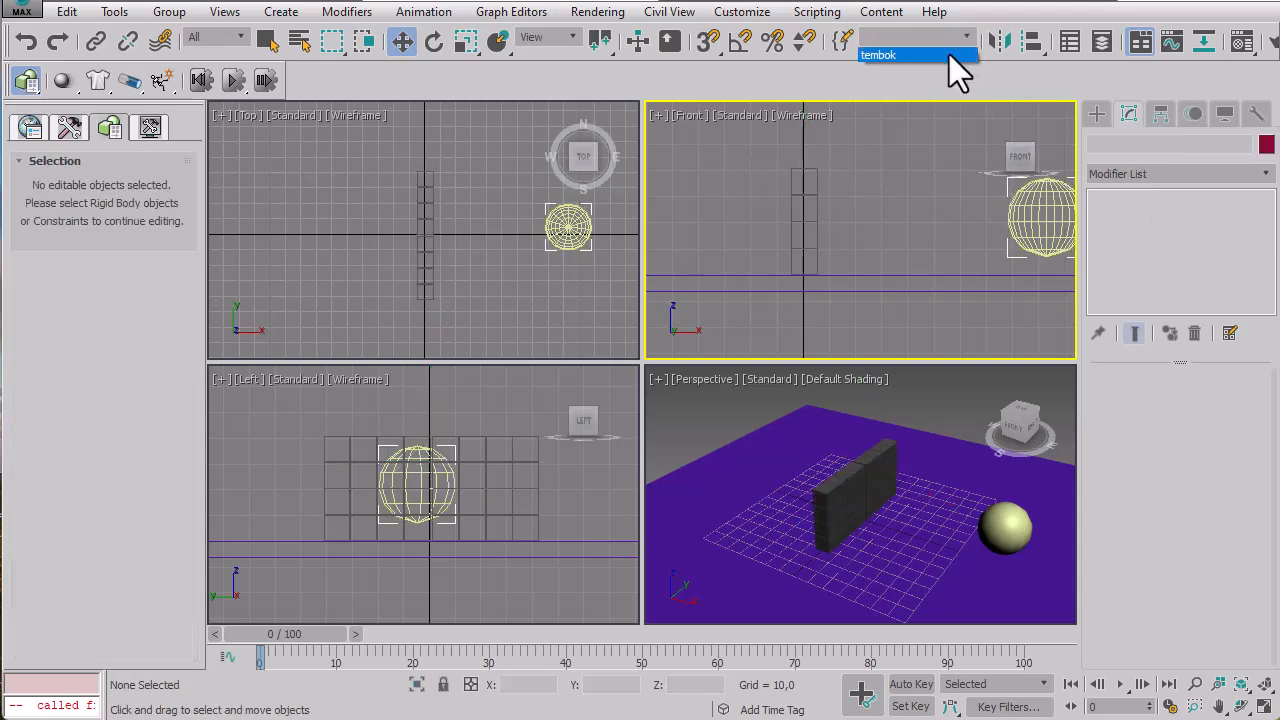
left_click(949, 54)
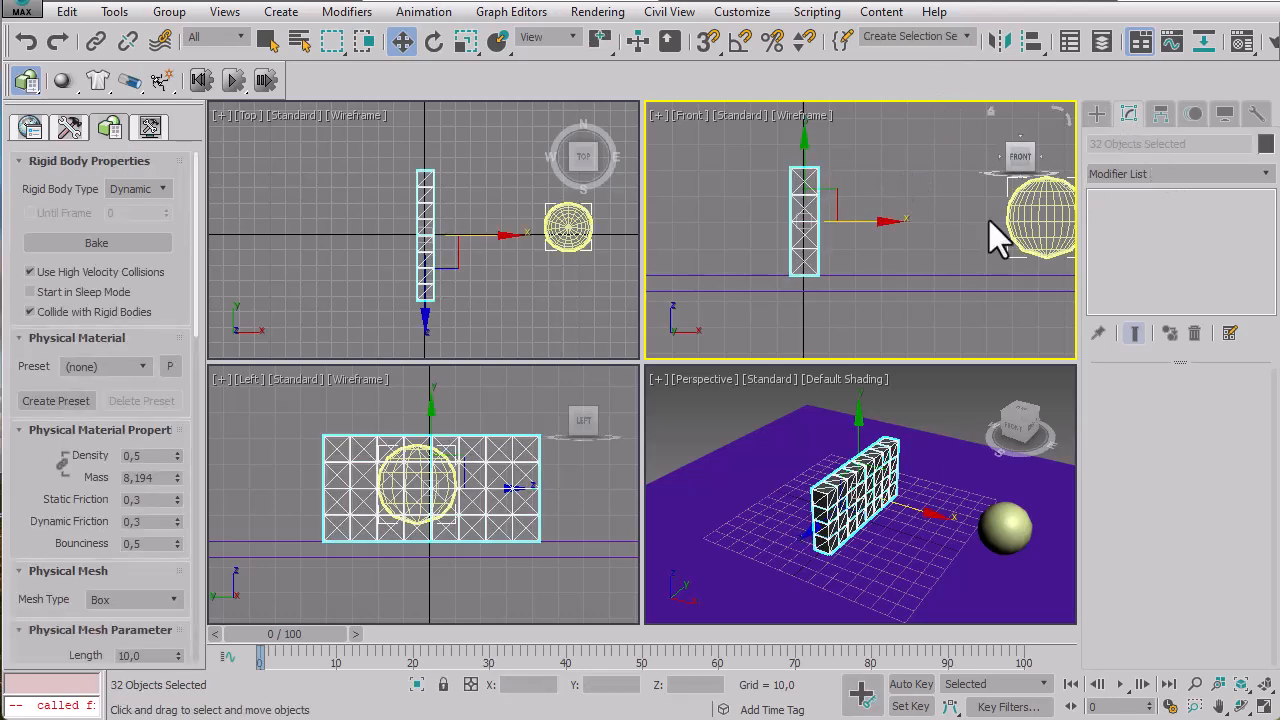
left_click(1096, 115)
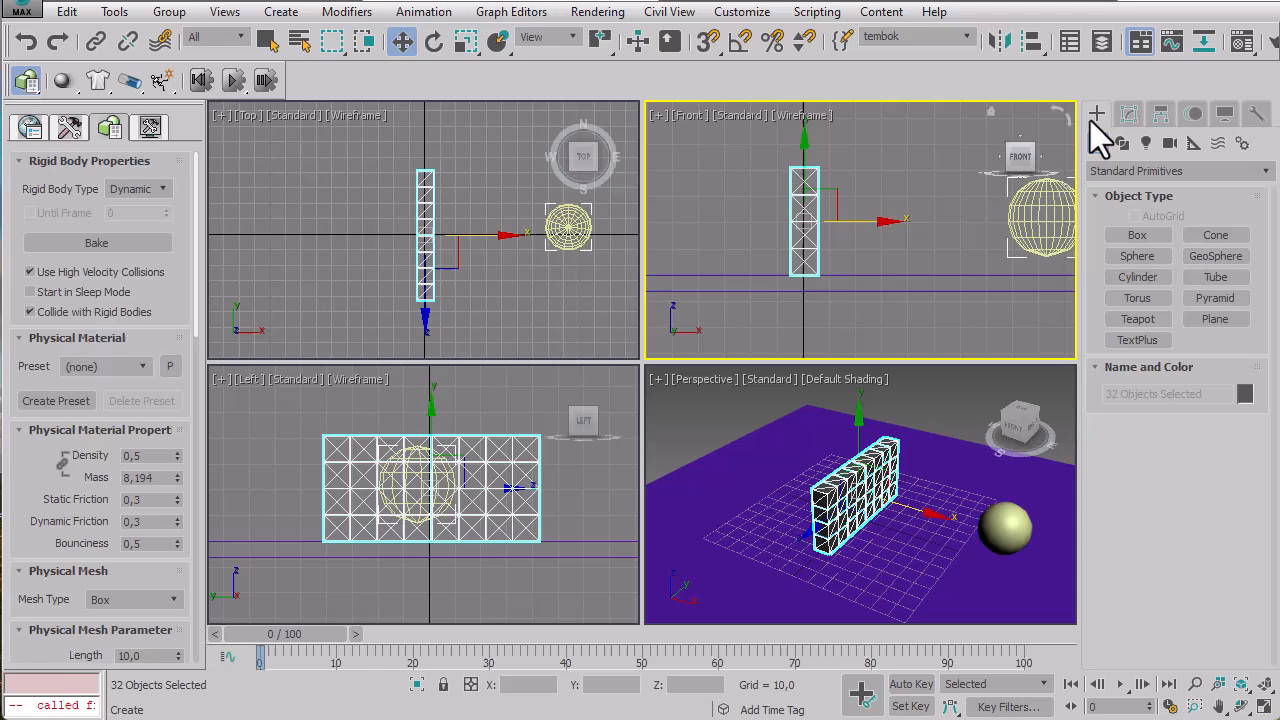
left_click(888, 262)
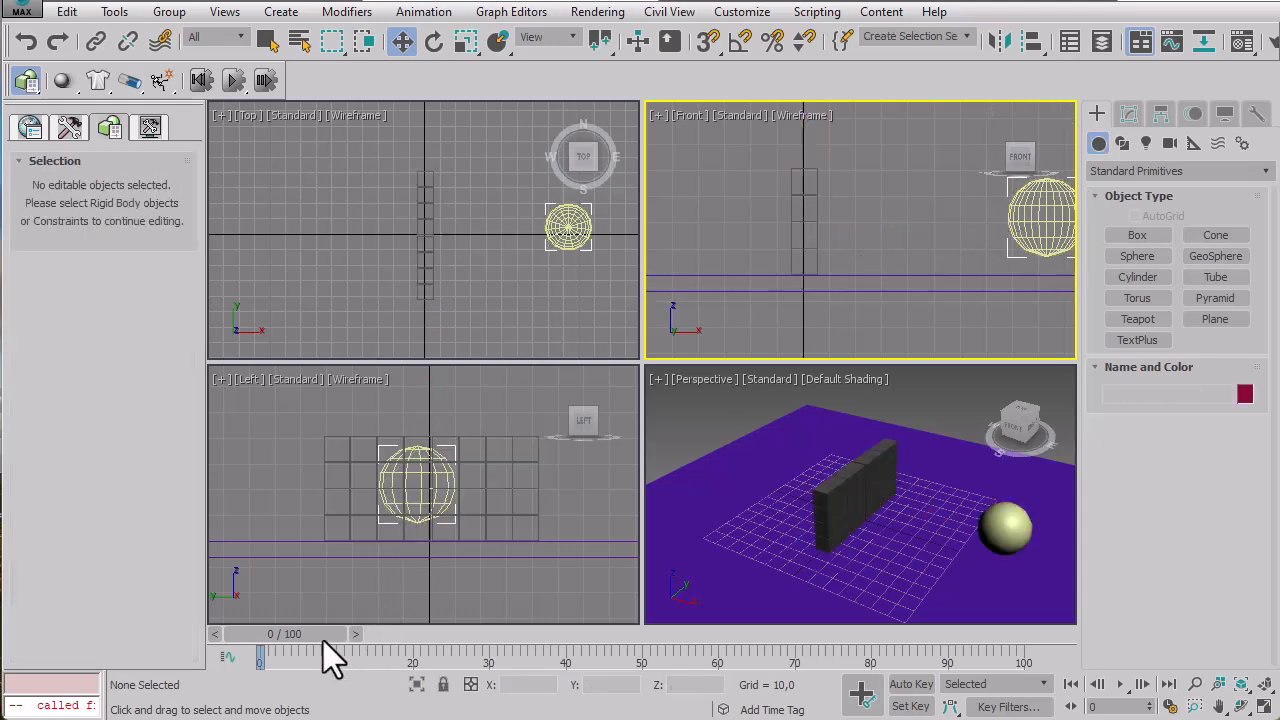
Scrub the animation back to frame 0, select the sphere, and review its physical material presets without choosing one.
left_click_drag(314, 637, 250, 630)
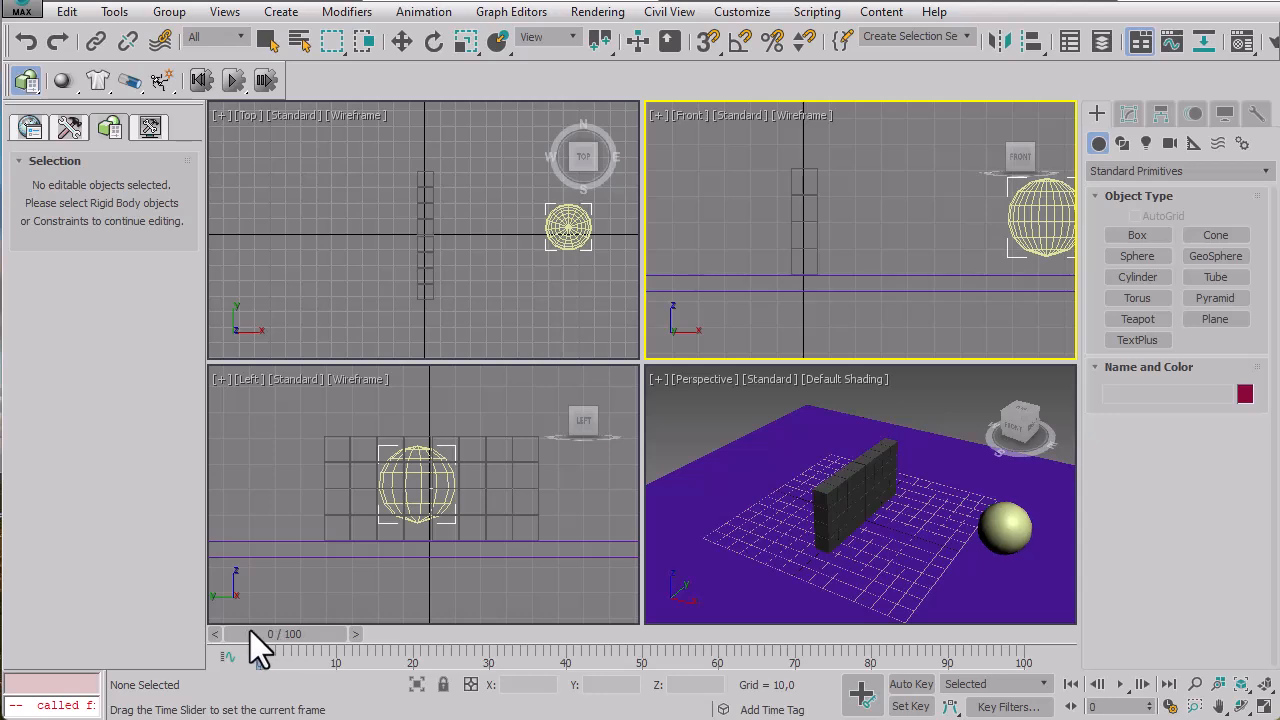
key("w")
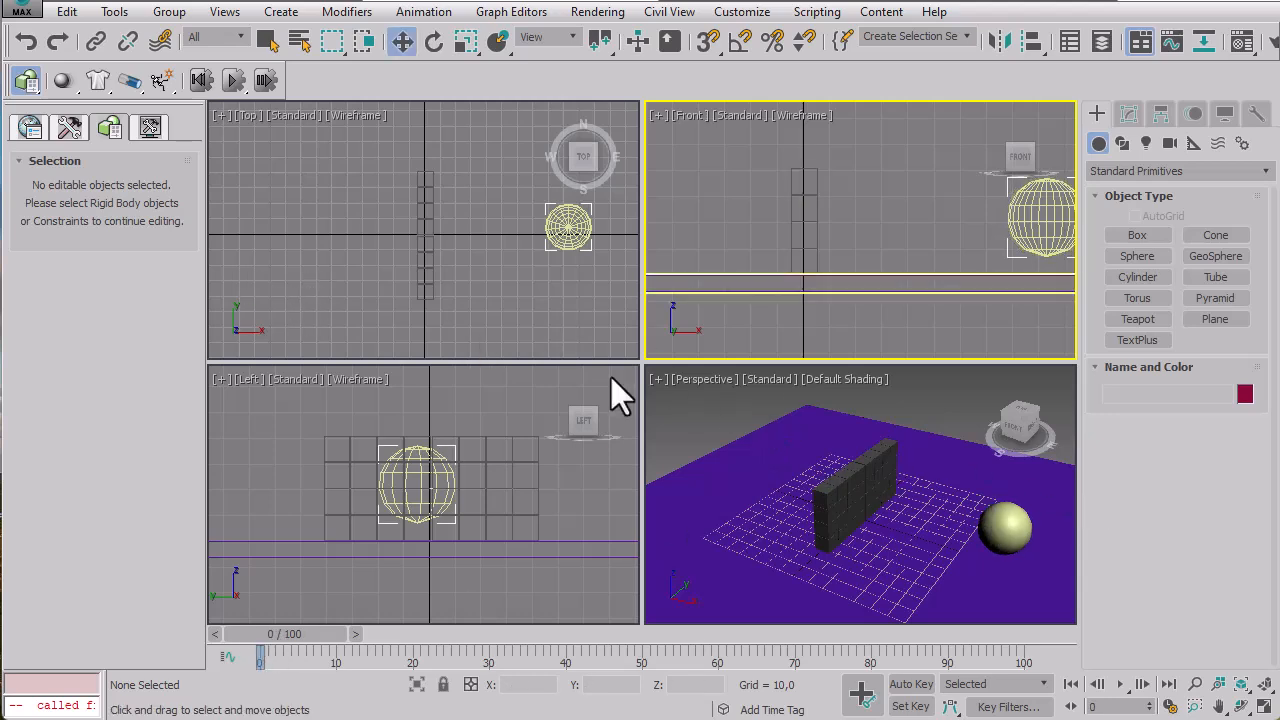
left_click(1002, 521)
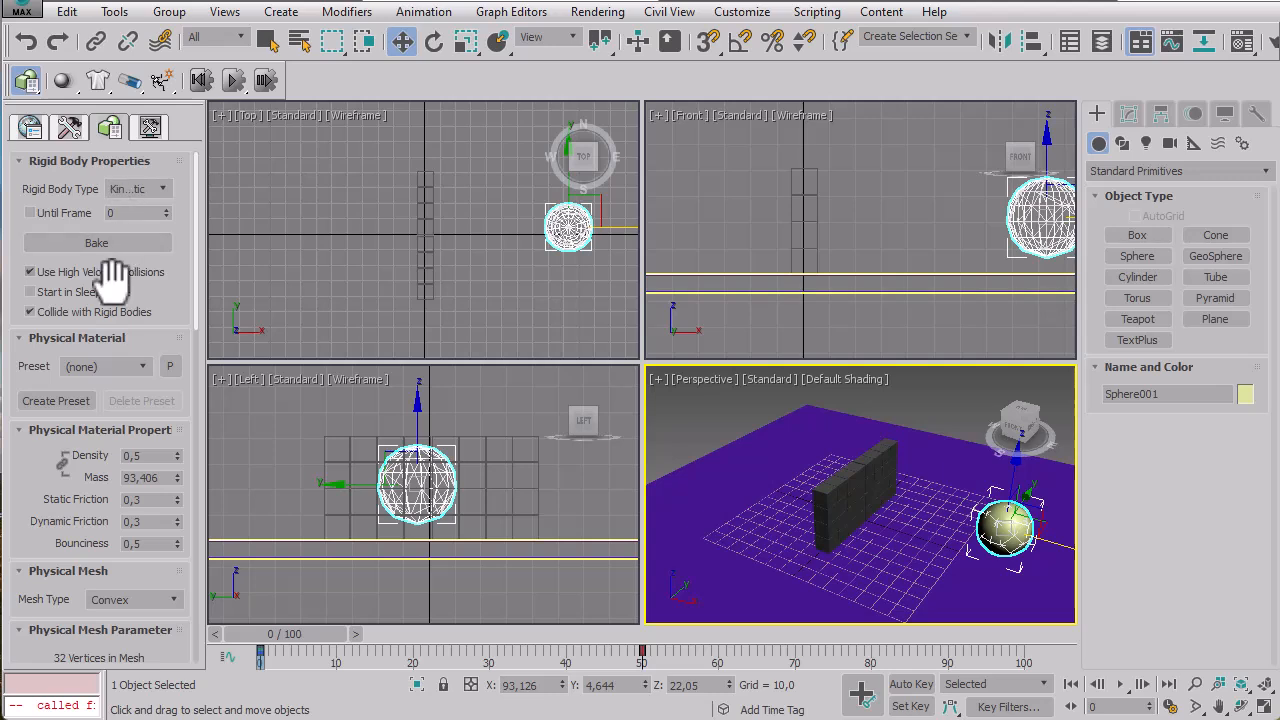
left_click(117, 367)
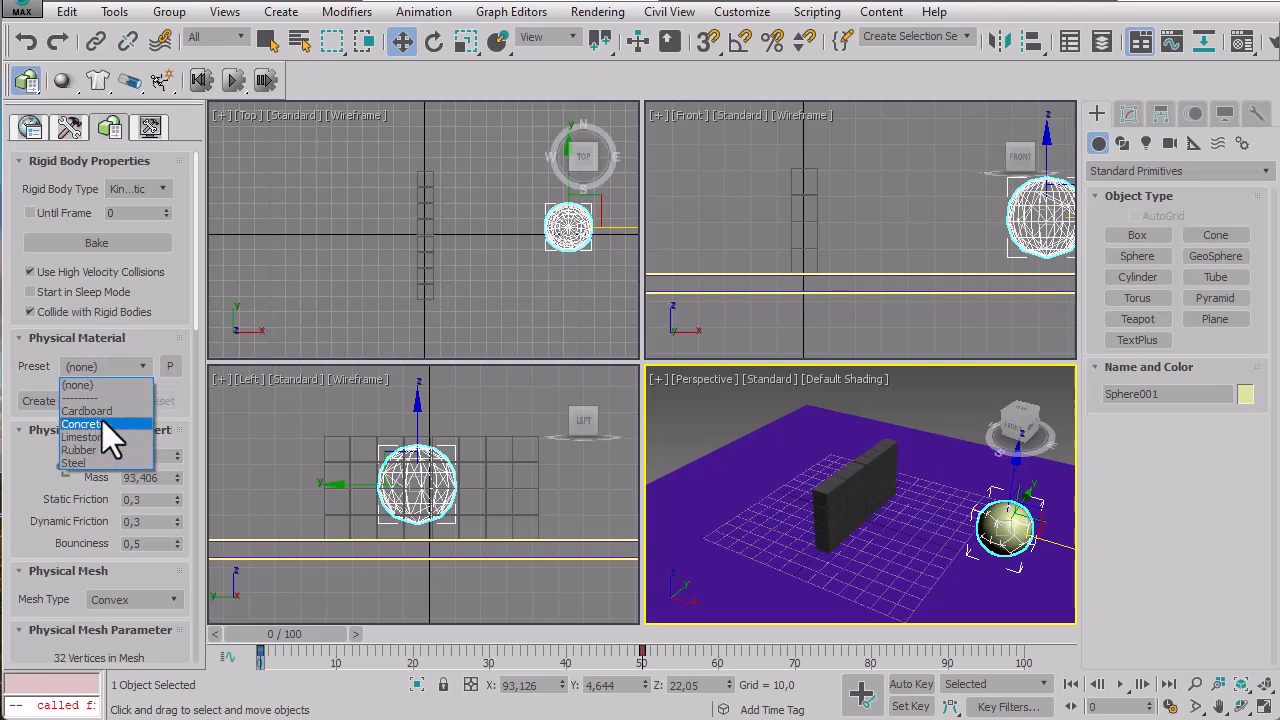
left_click(183, 303)
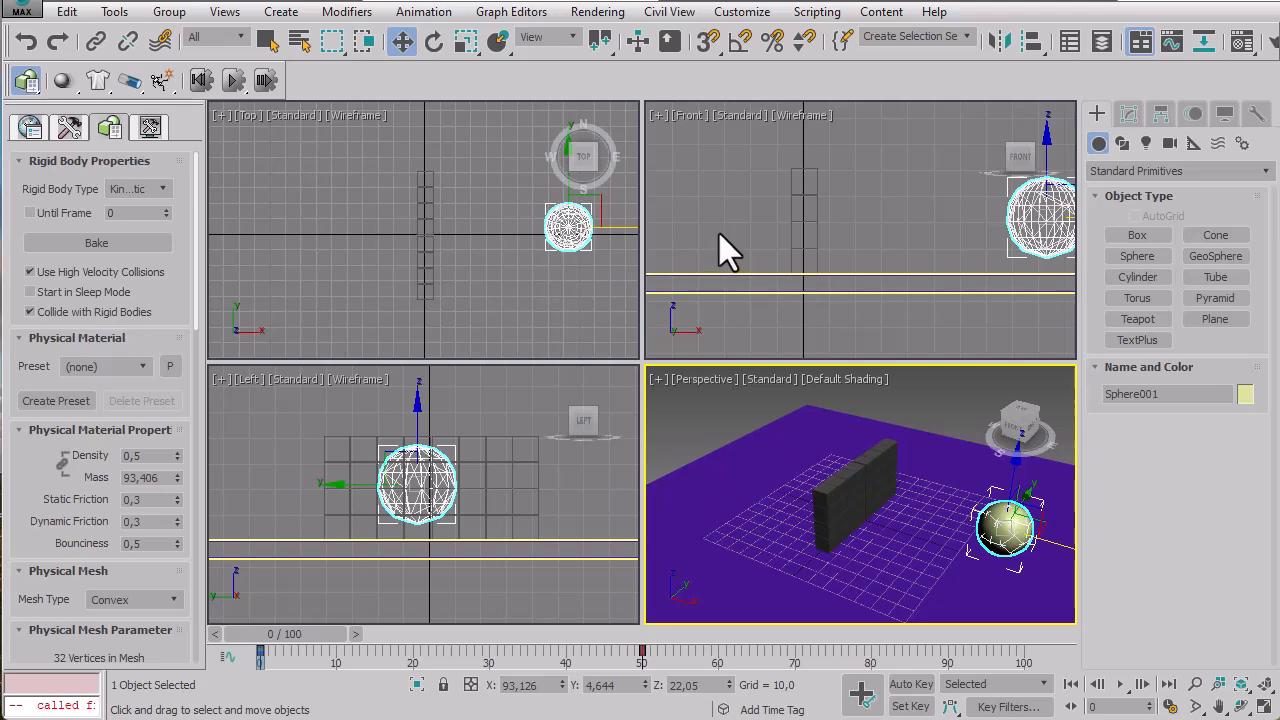
Clear the sphere selection and recall the tembok selection set to select all the wall boxes.
left_click(966, 42)
left_click(870, 166)
left_click(950, 42)
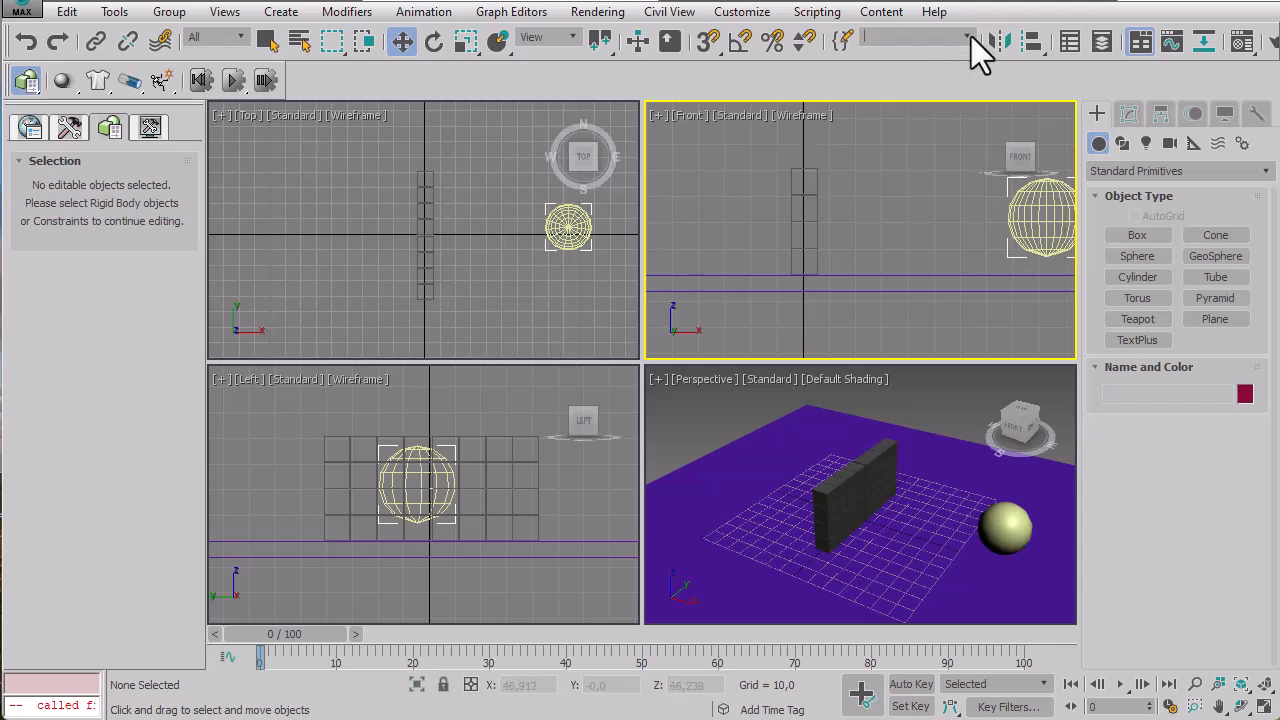
left_click(968, 37)
left_click(943, 56)
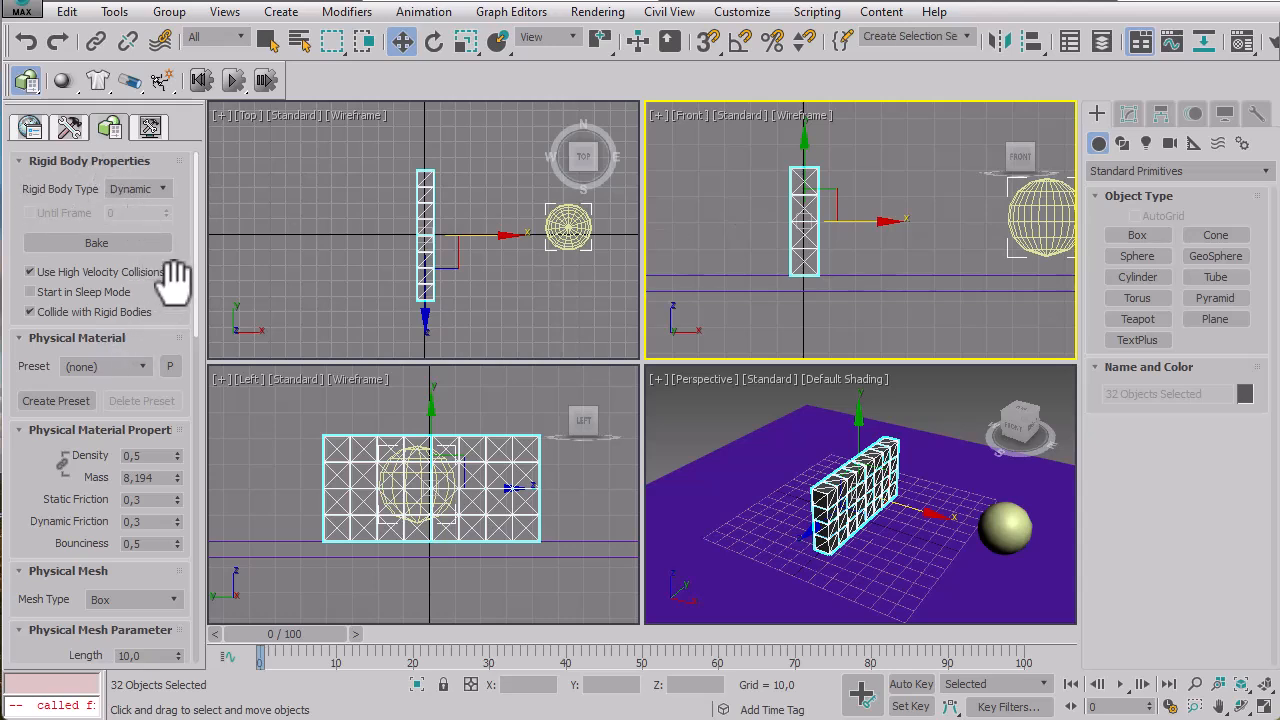
Set the physical material preset of the wall boxes to Concrete, then test the simulation and reset it.
left_click_drag(172, 282, 176, 180)
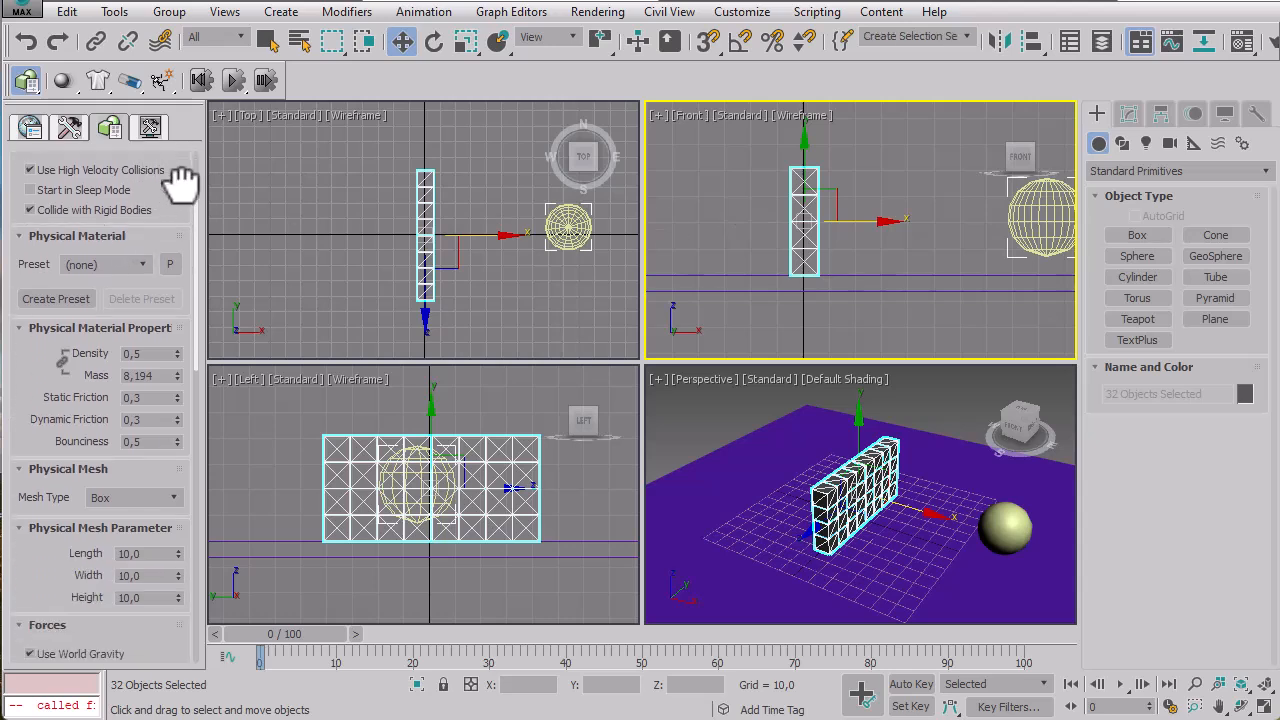
left_click(115, 265)
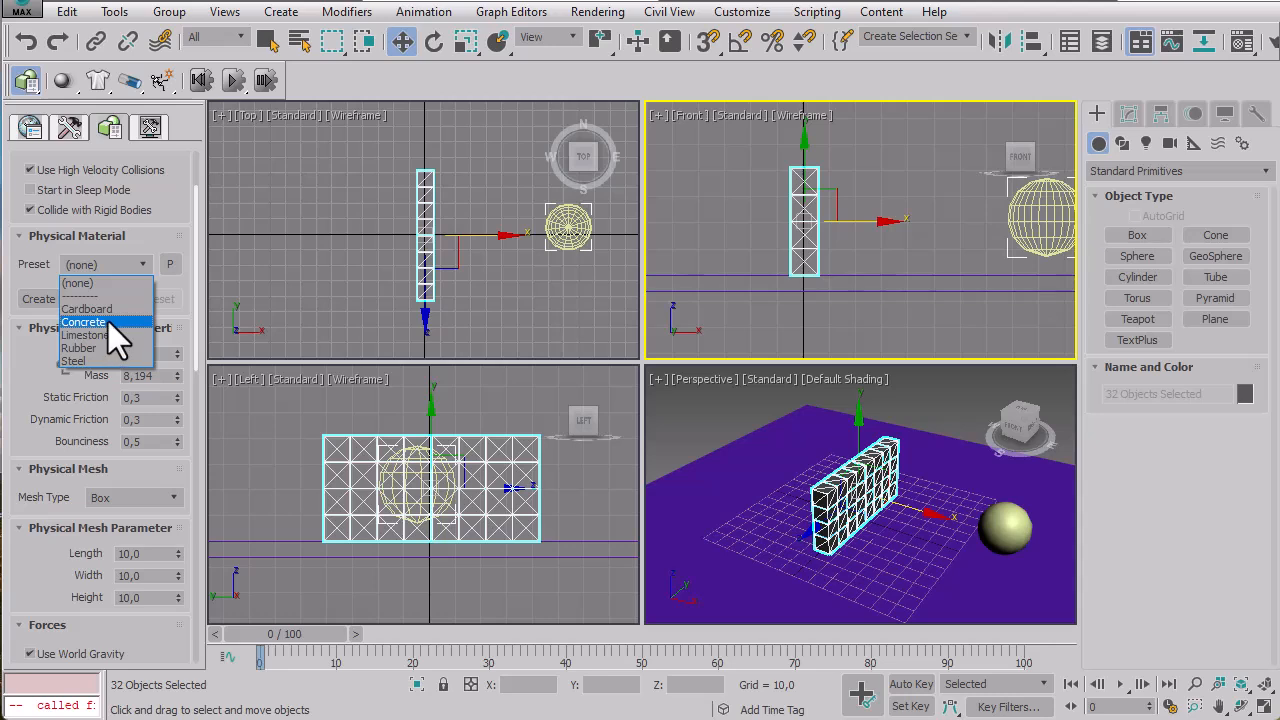
left_click(108, 321)
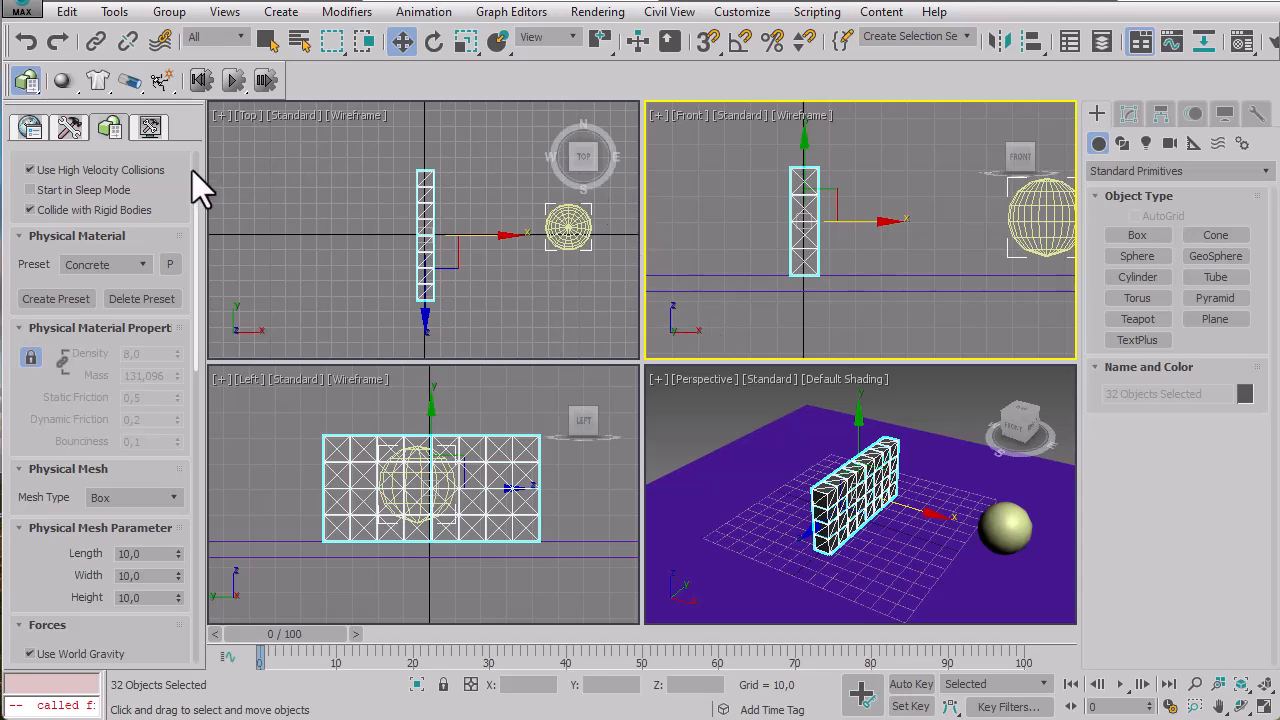
scroll(194, 164, "up", 3)
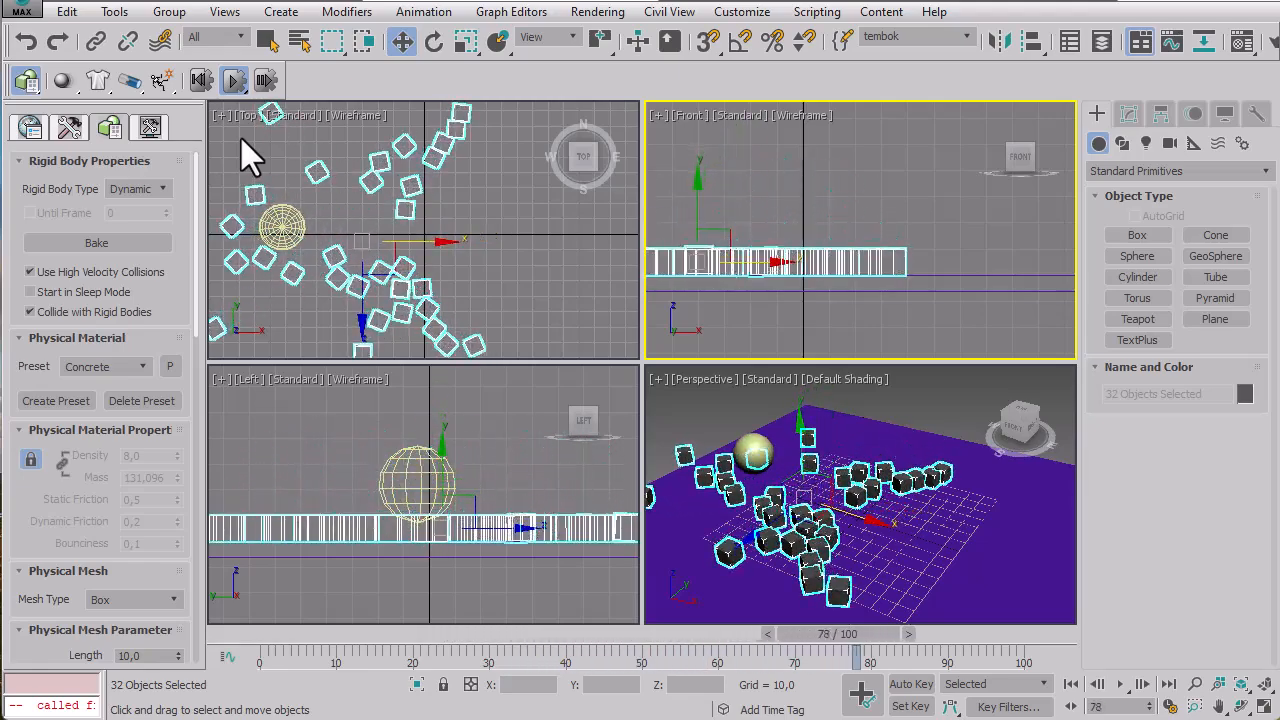
left_click(203, 81)
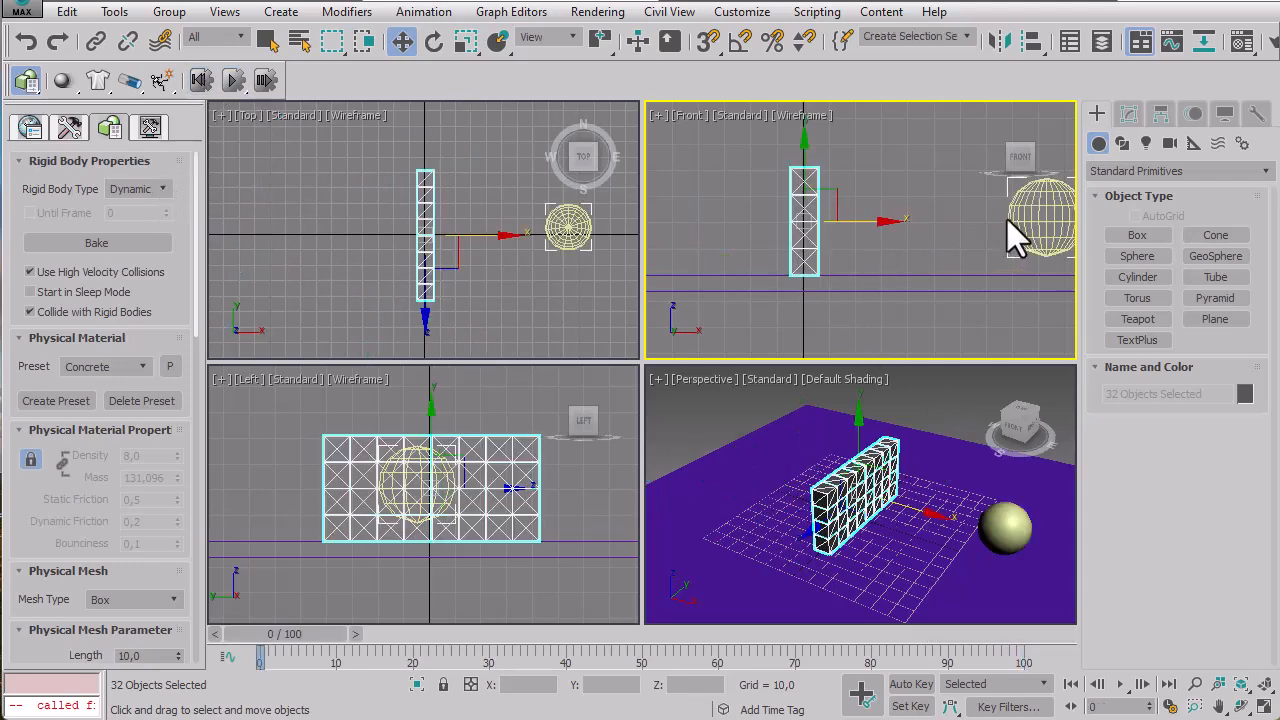
Select only the sphere and set its physical material preset to Concrete.
left_click(924, 194)
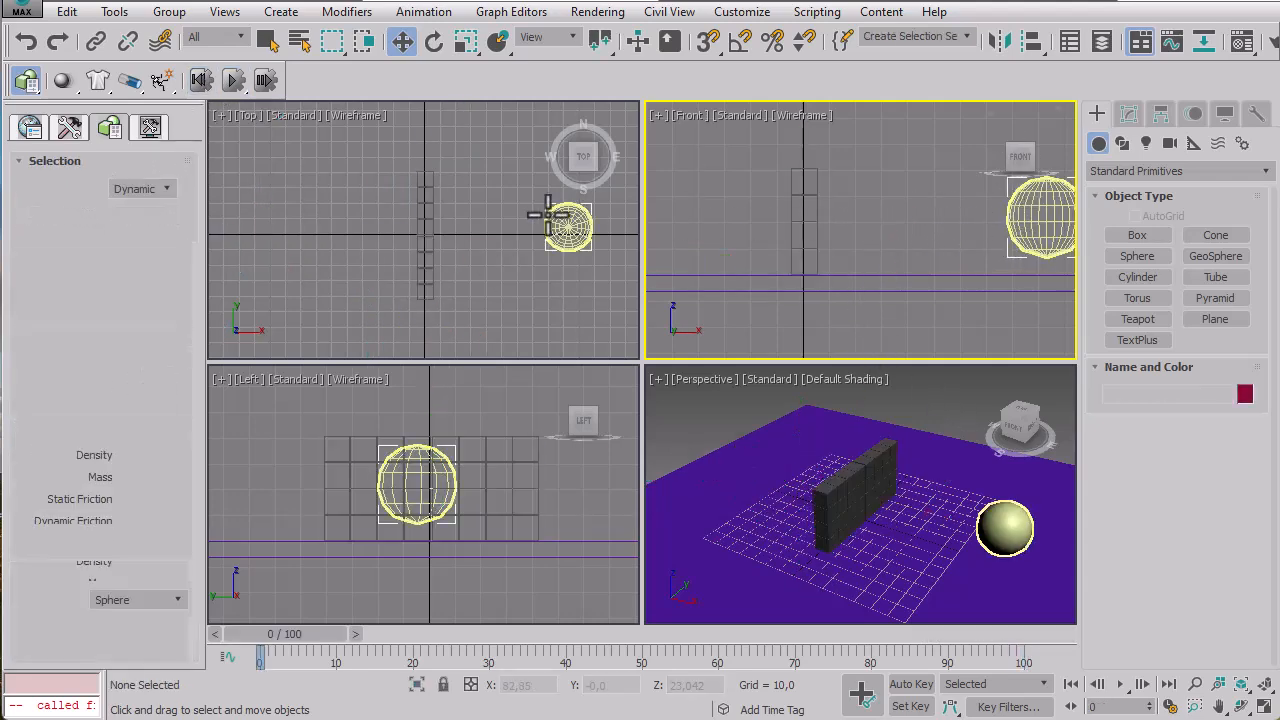
left_click(549, 215)
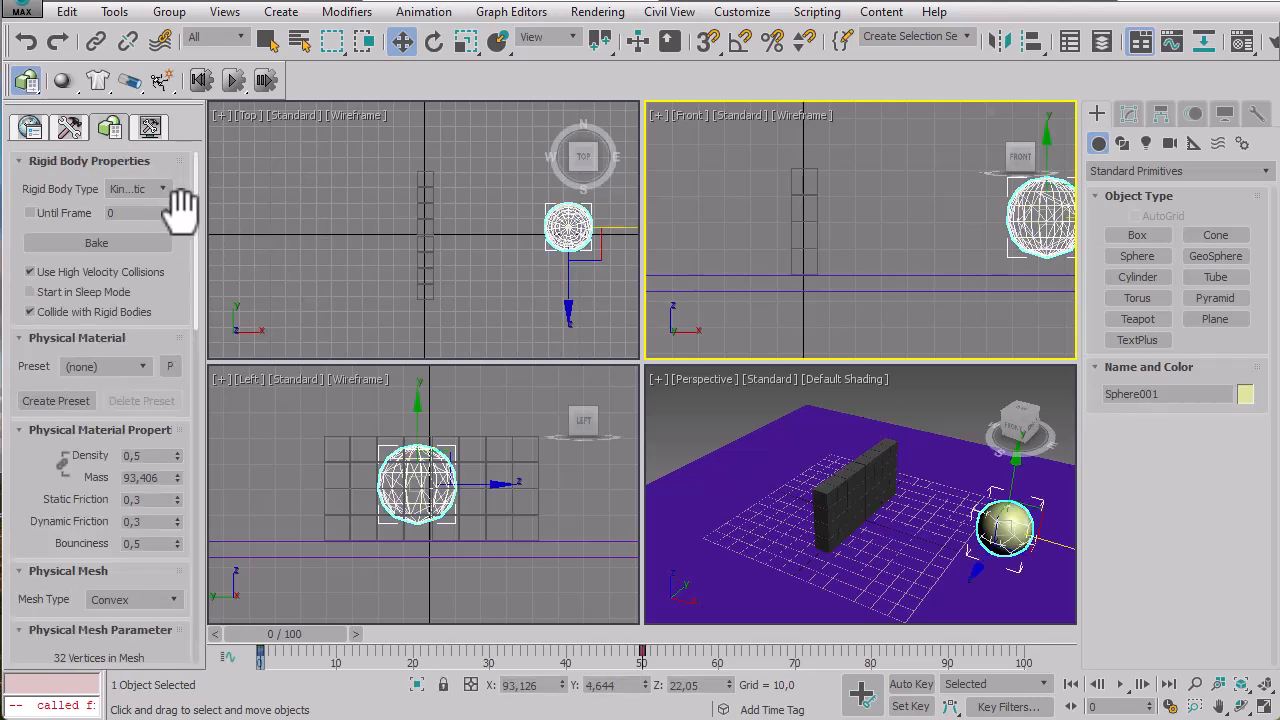
left_click_drag(187, 259, 186, 200)
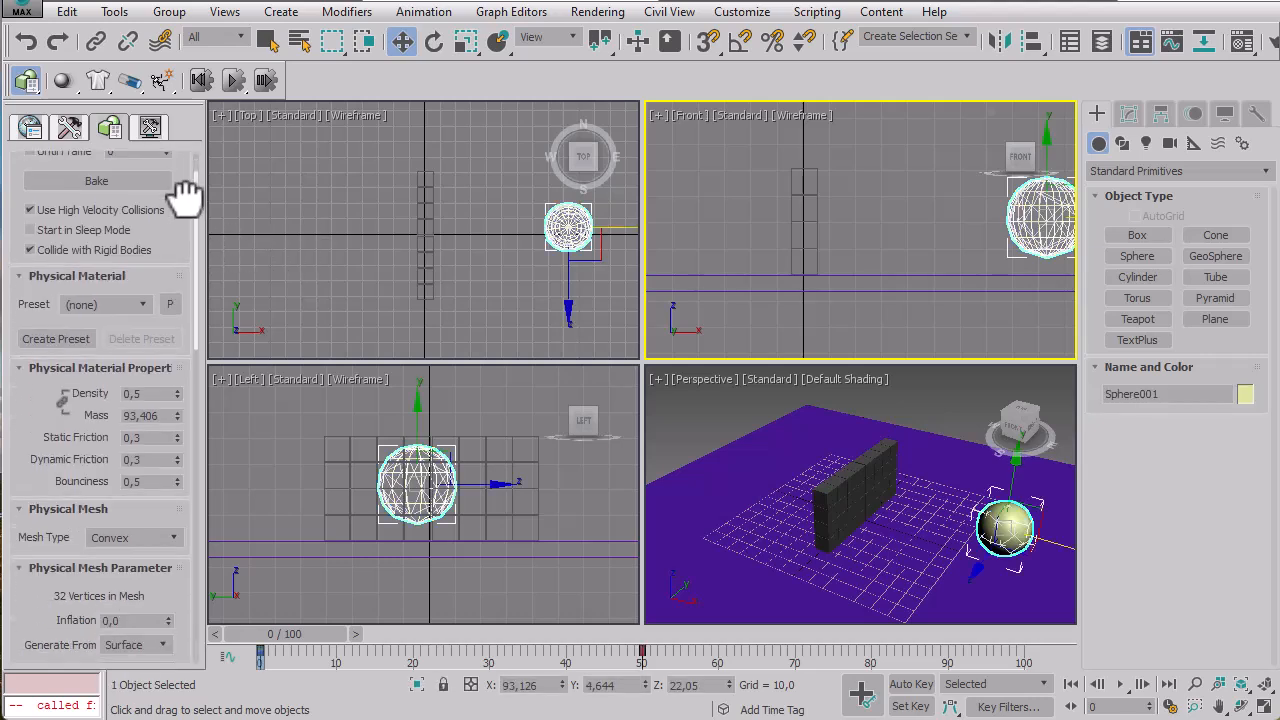
left_click(92, 302)
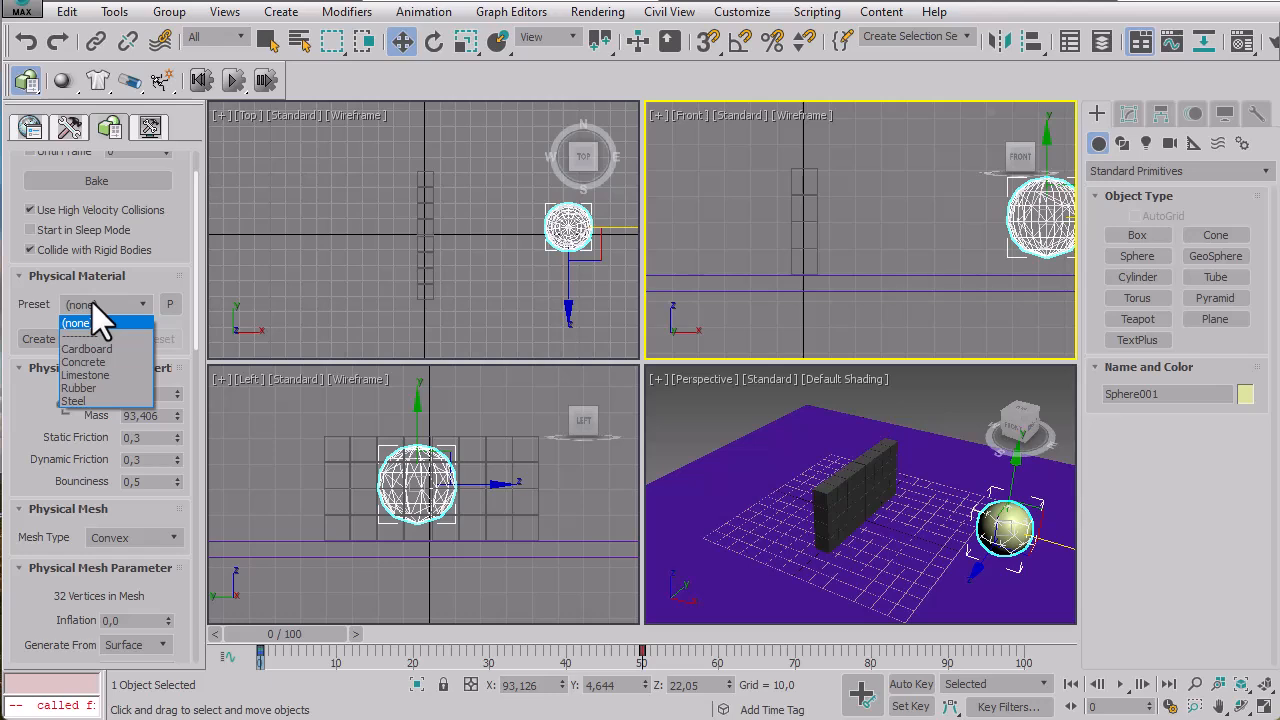
left_click(97, 365)
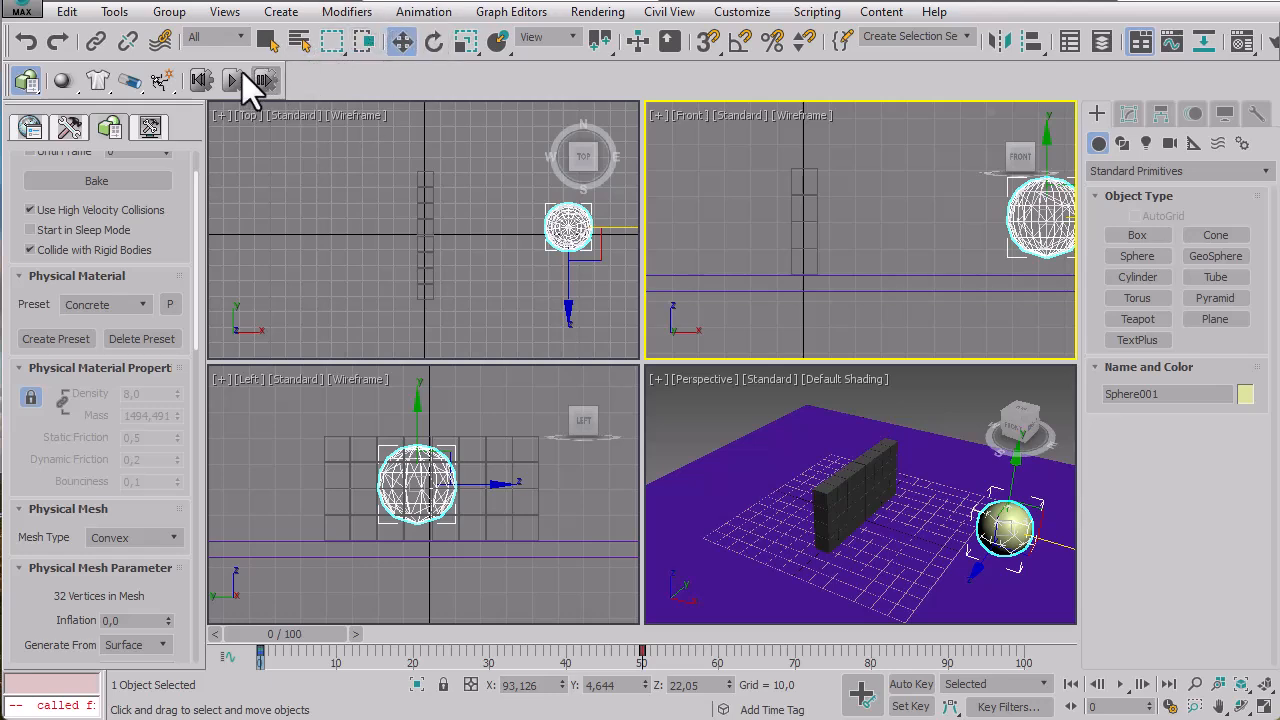
Run the simulation to frame 100 and examine the scattered boxes in the Perspective and Front views.
right_click(679, 391)
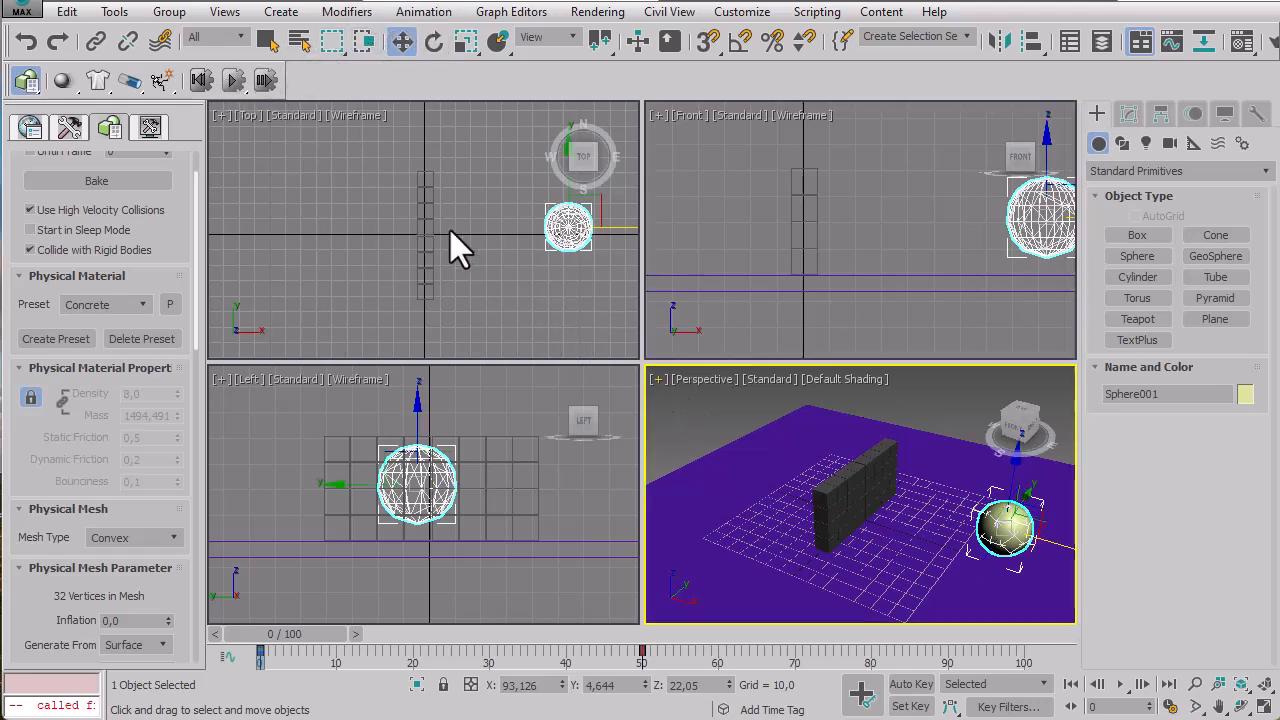
left_click(235, 82)
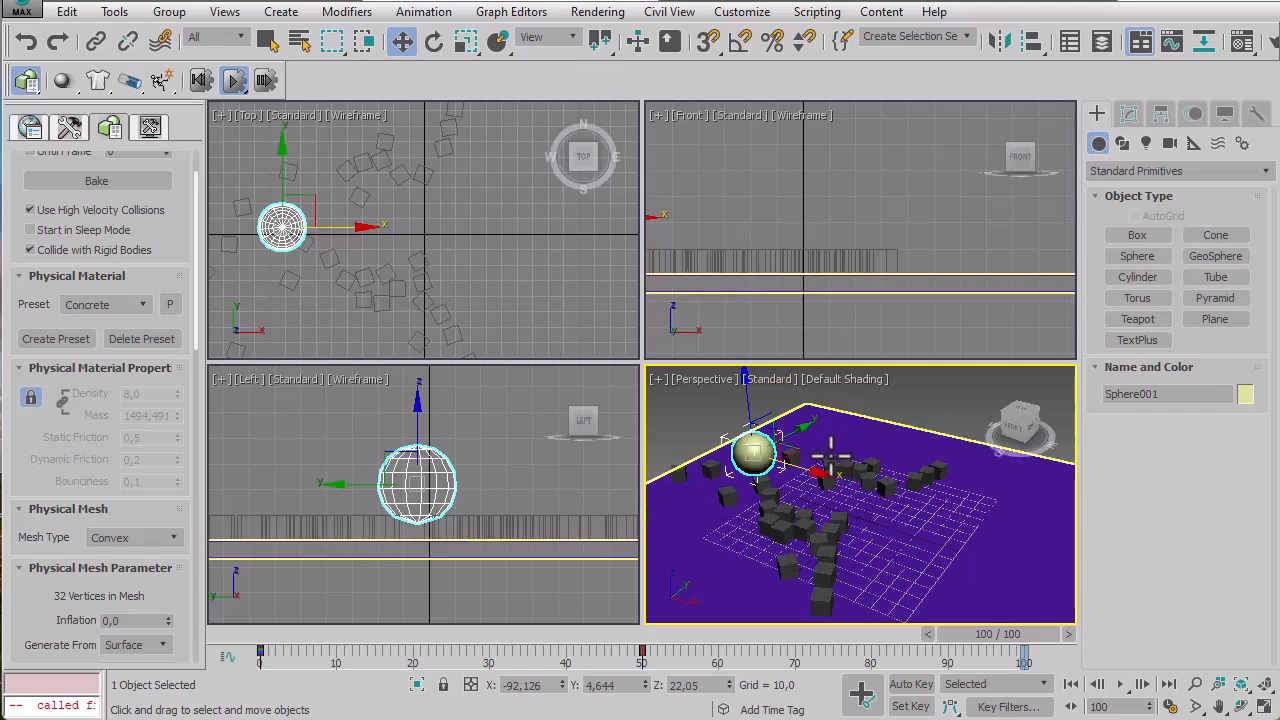
scroll(766, 195, "down", 3)
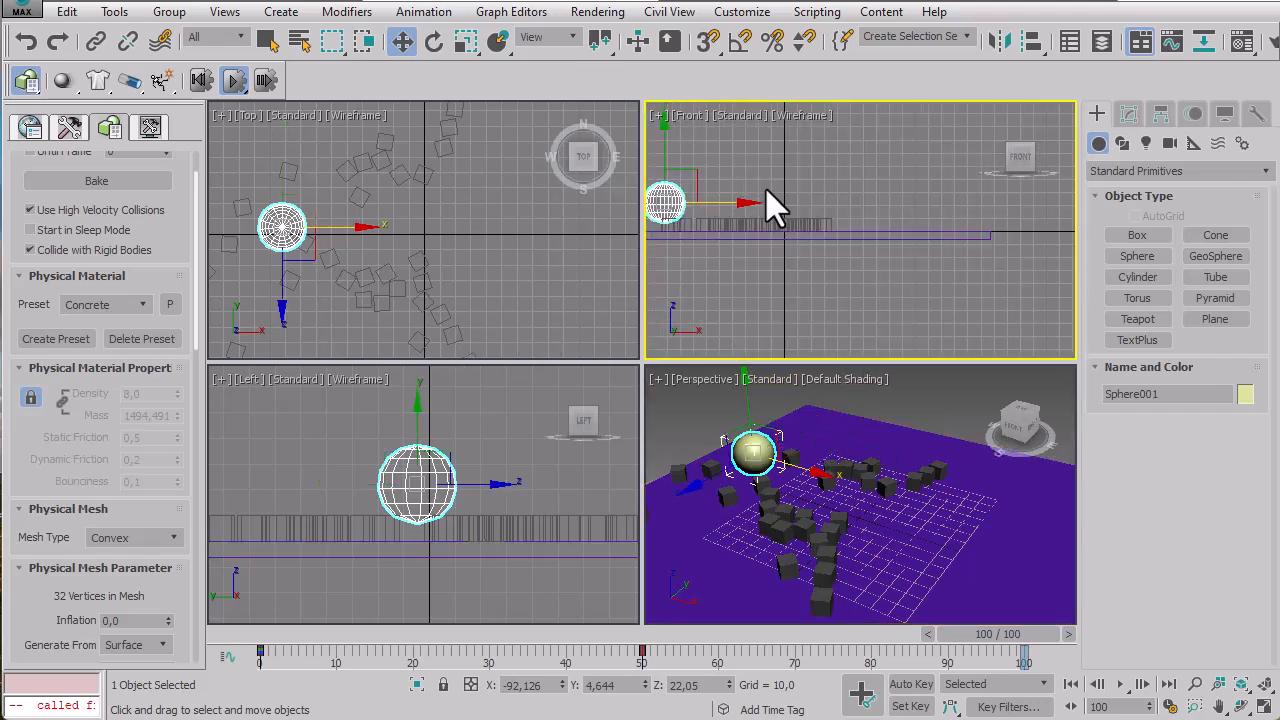
middle_click_drag(766, 206, 832, 237)
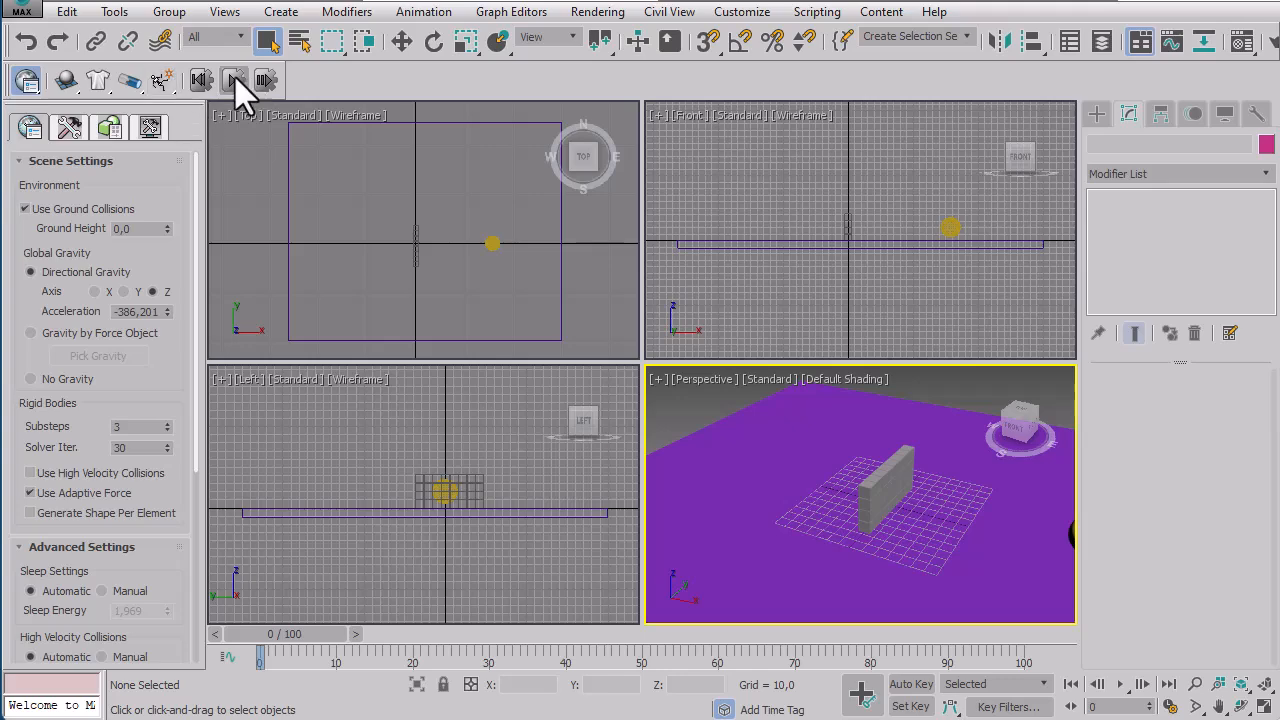
Open the Save As command for the wall scene.
left_click(20, 10)
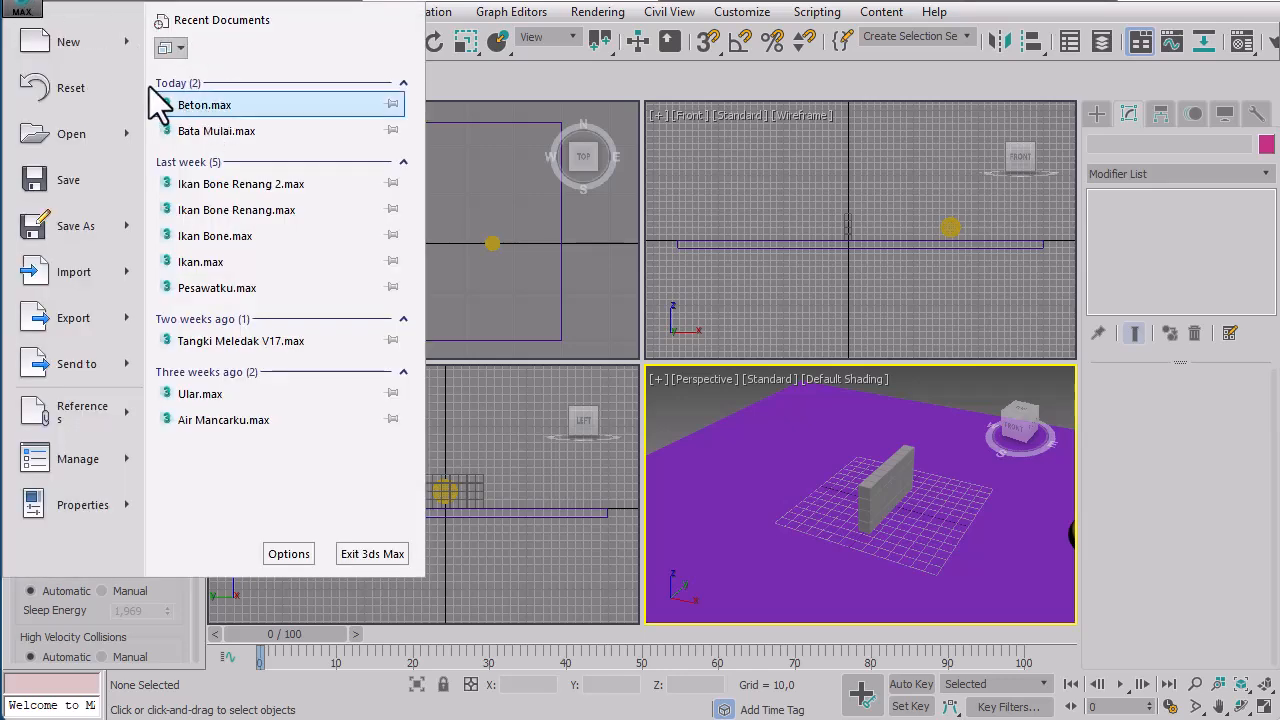
left_click(68, 224)
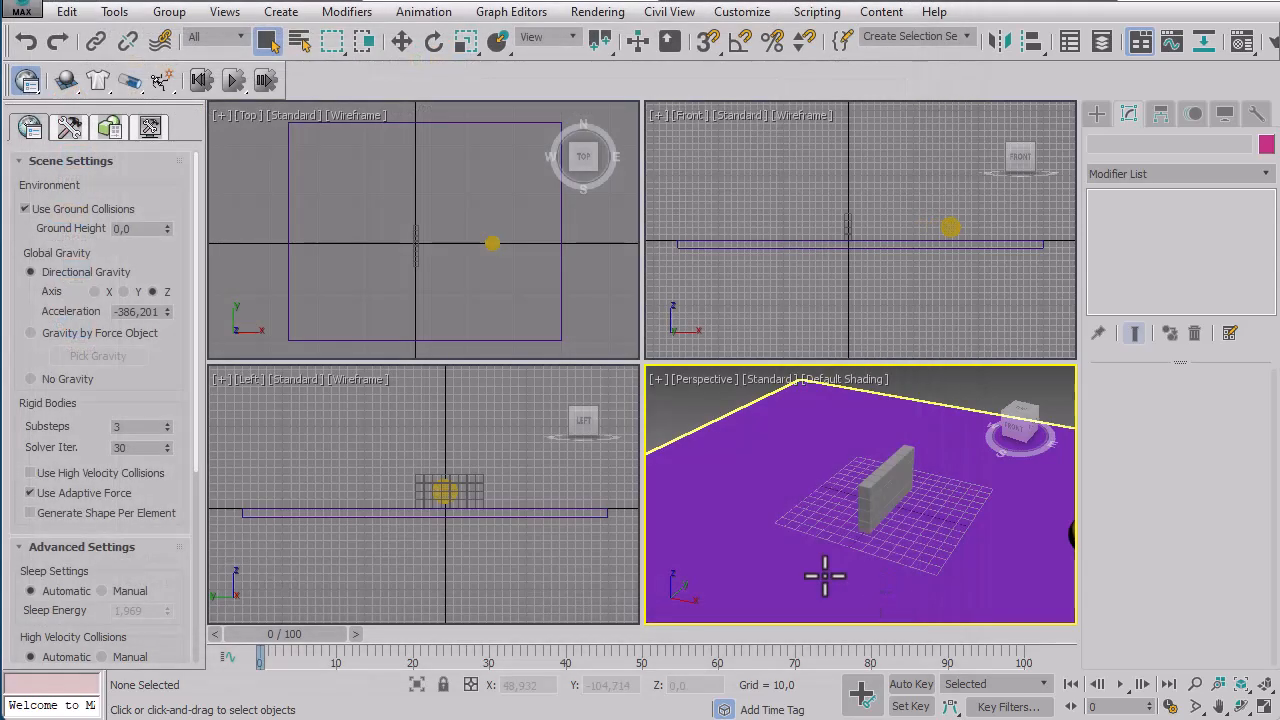
left_click(894, 600)
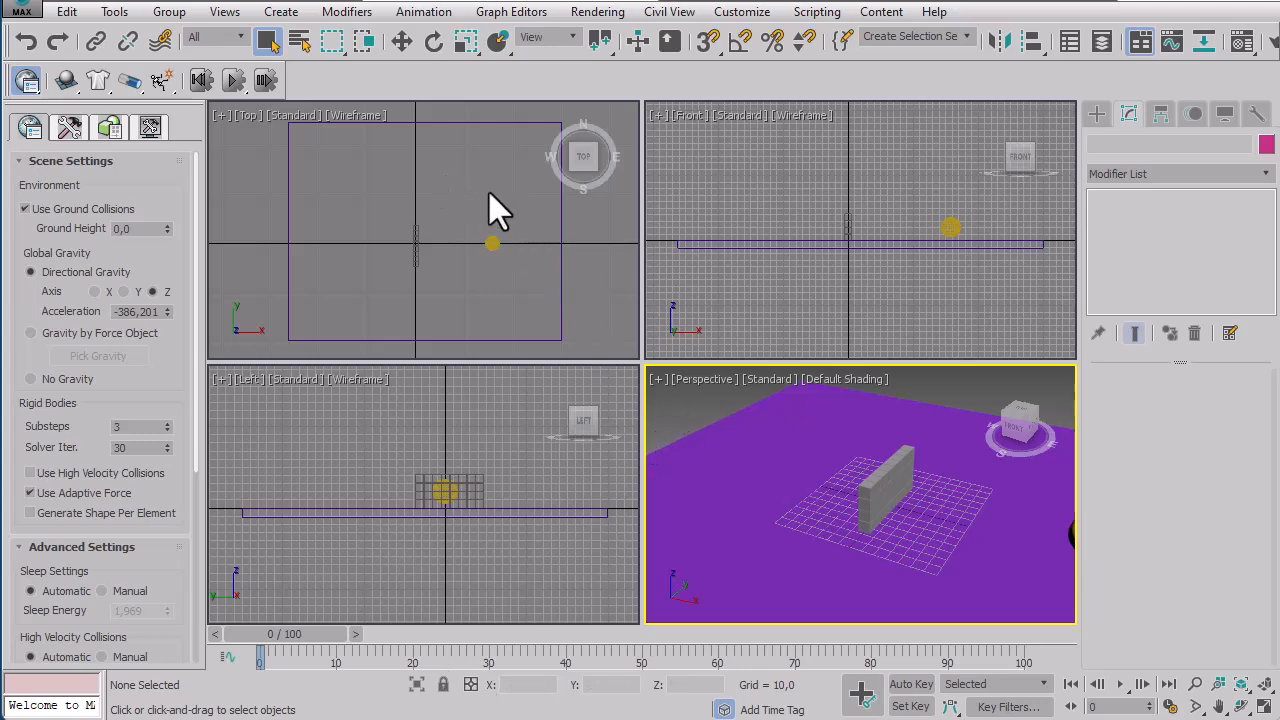
Run the simulation to check how the boxes scatter near and beyond the floor's edge, and reset it to frame 0.
left_click(852, 289)
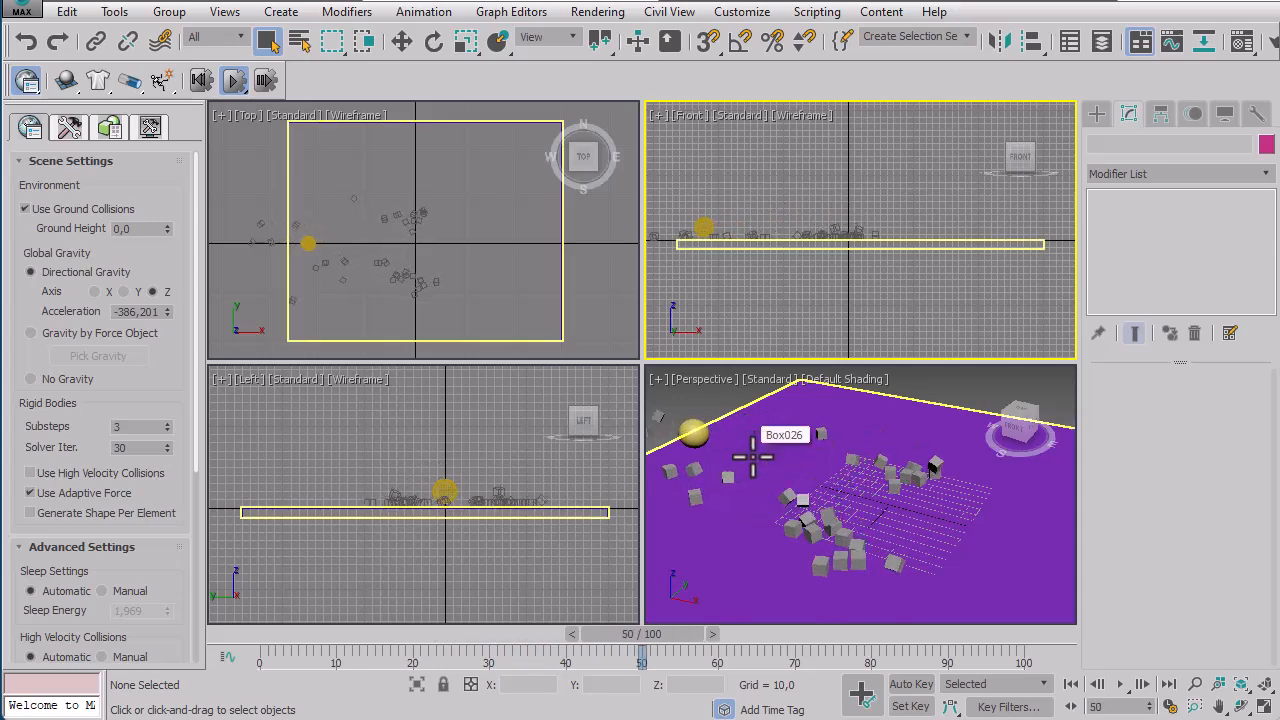
left_click(200, 80)
middle_click_drag(829, 457, 846, 400)
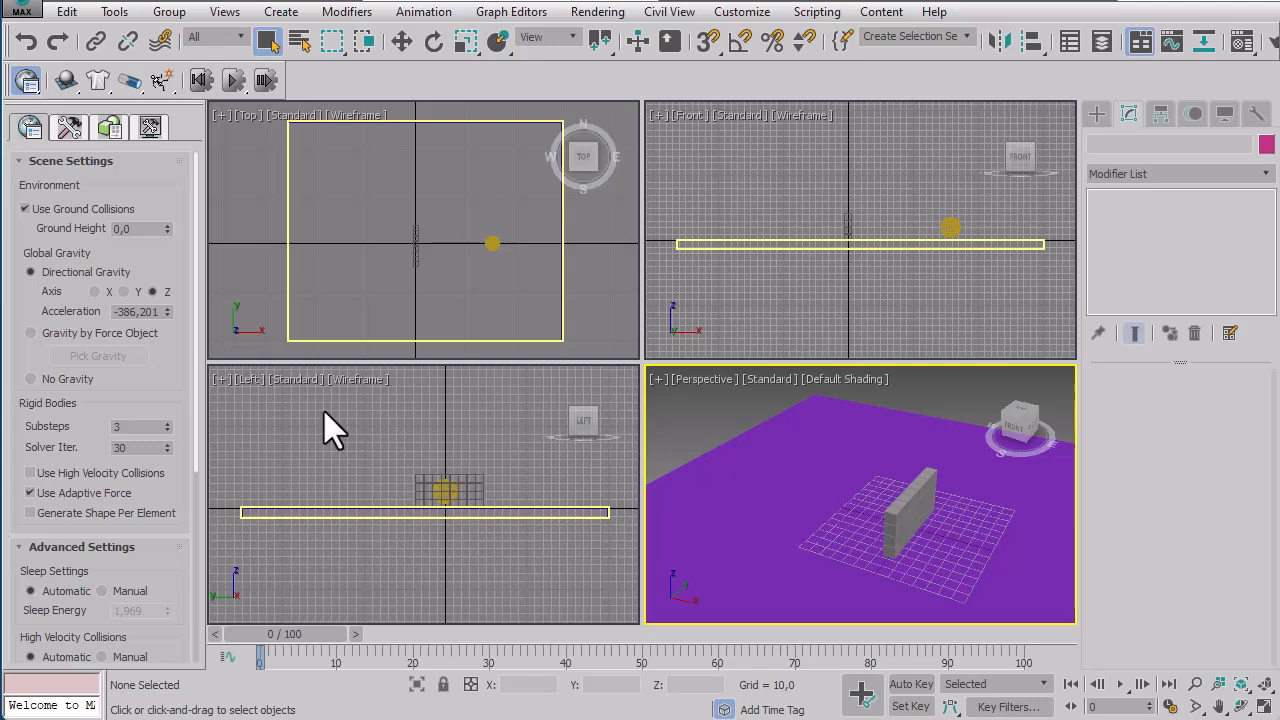
Select the wall boxes with a region in the Front view to inspect them, and clear the selection.
left_click(703, 278)
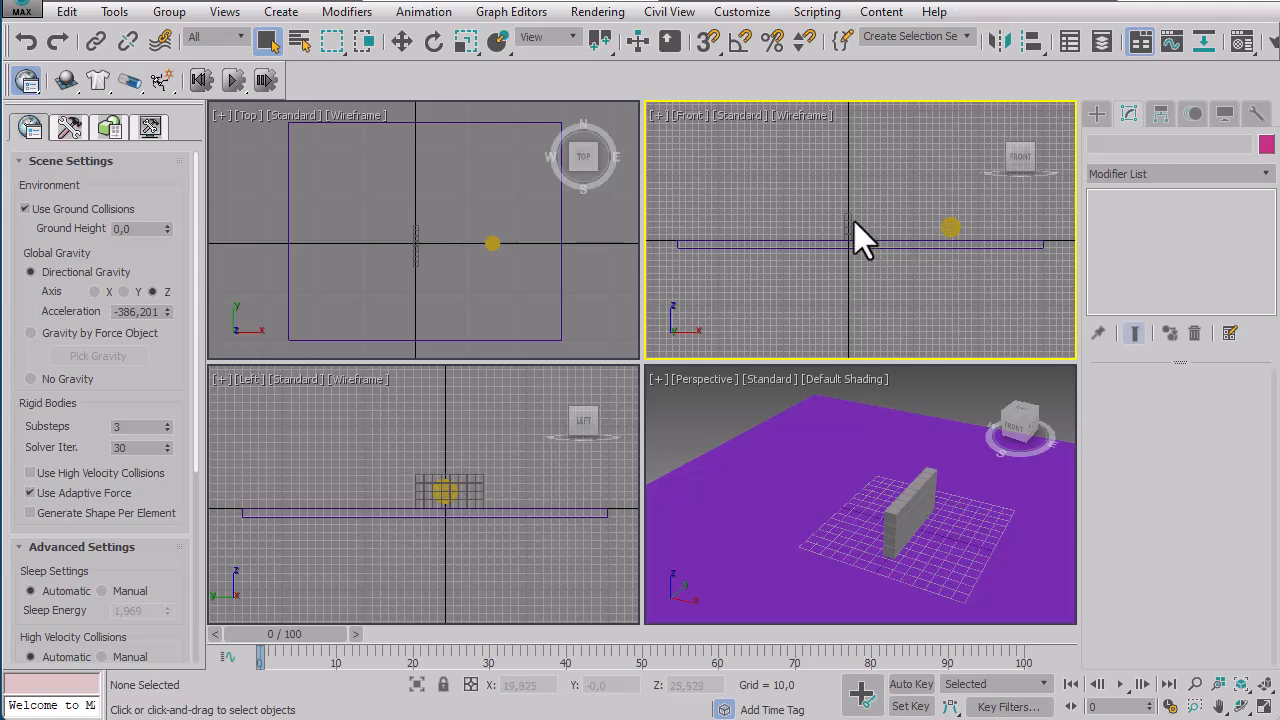
left_click_drag(828, 195, 858, 235)
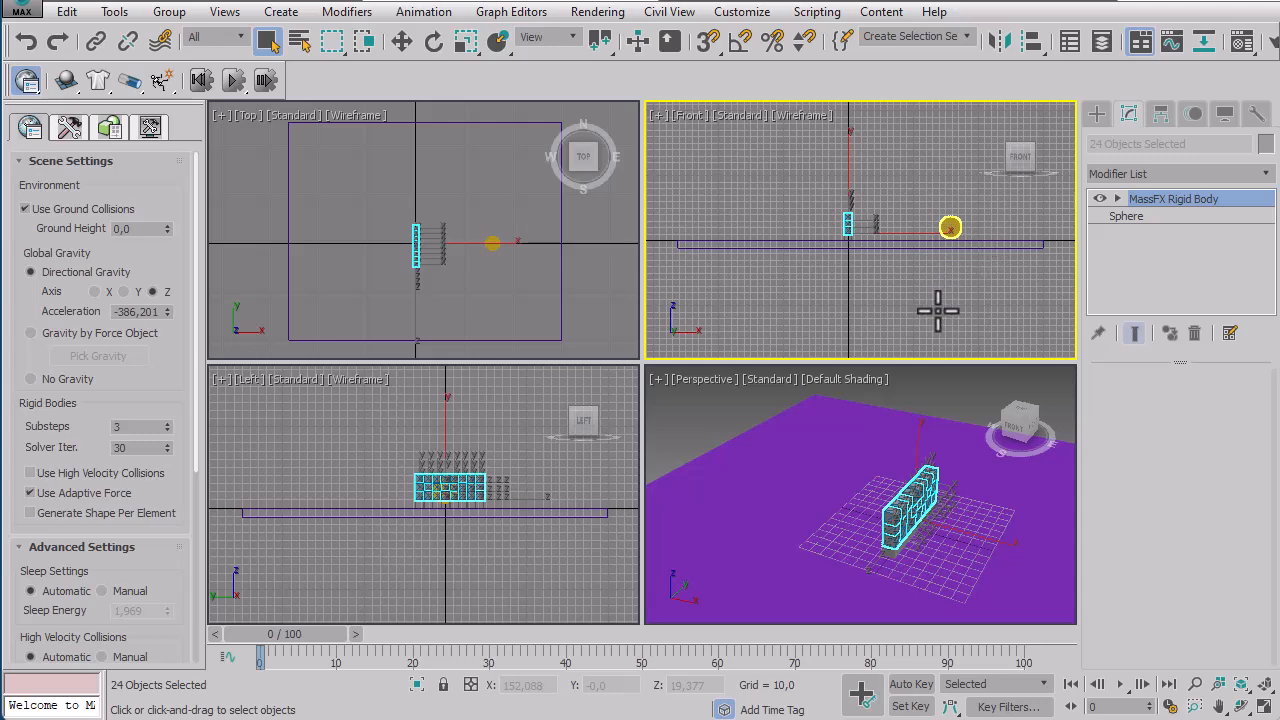
left_click(909, 302)
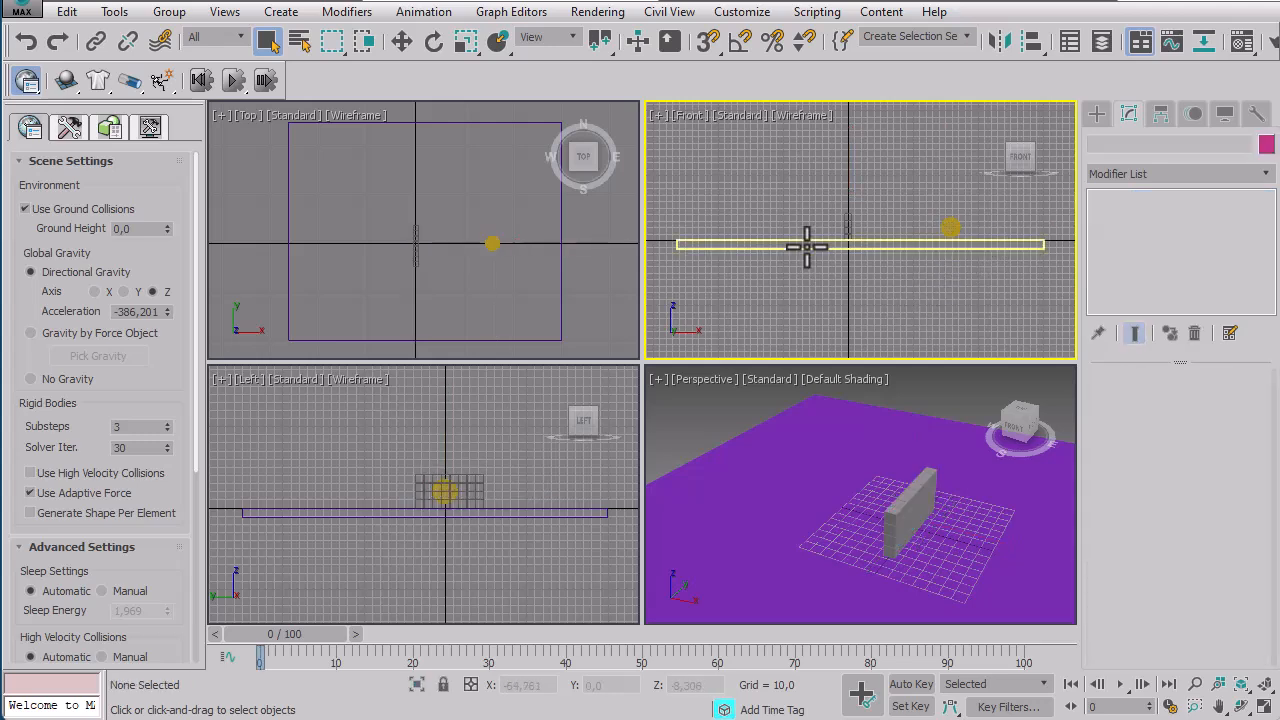
Make the floor box a MassFX static rigid body and turn off Use Ground Collisions in the scene settings.
left_click(807, 246)
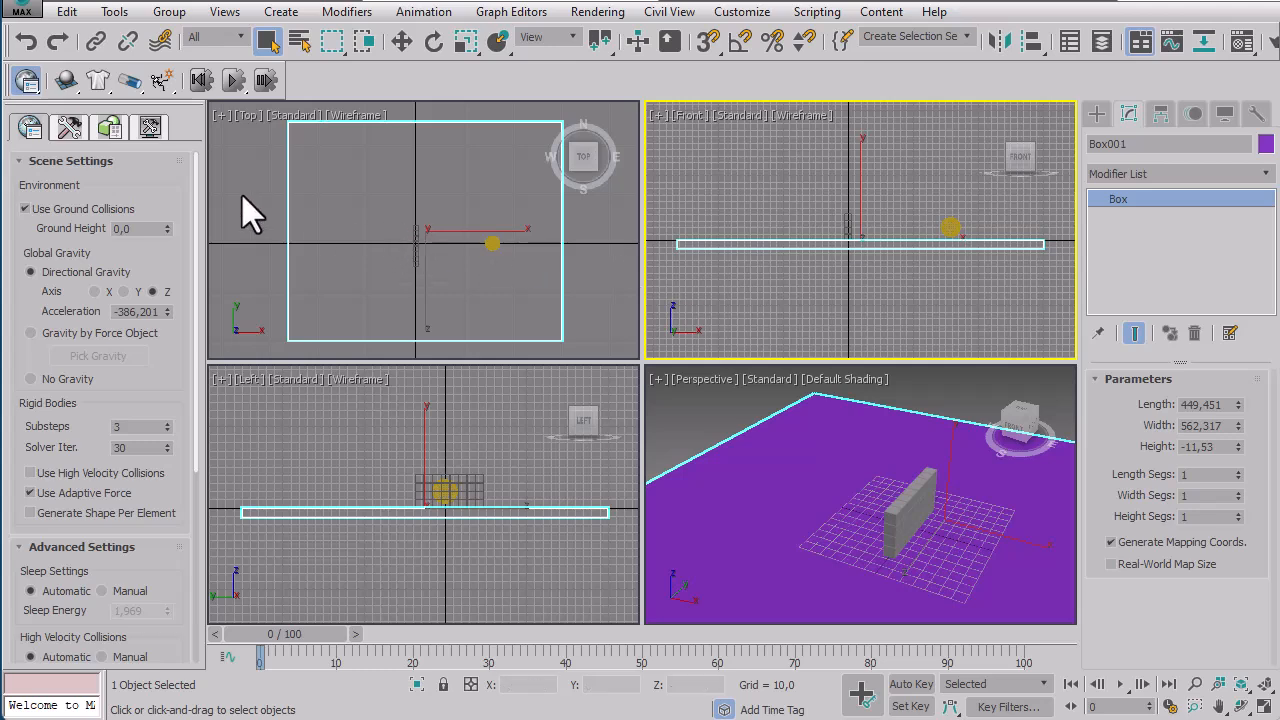
left_click(73, 92)
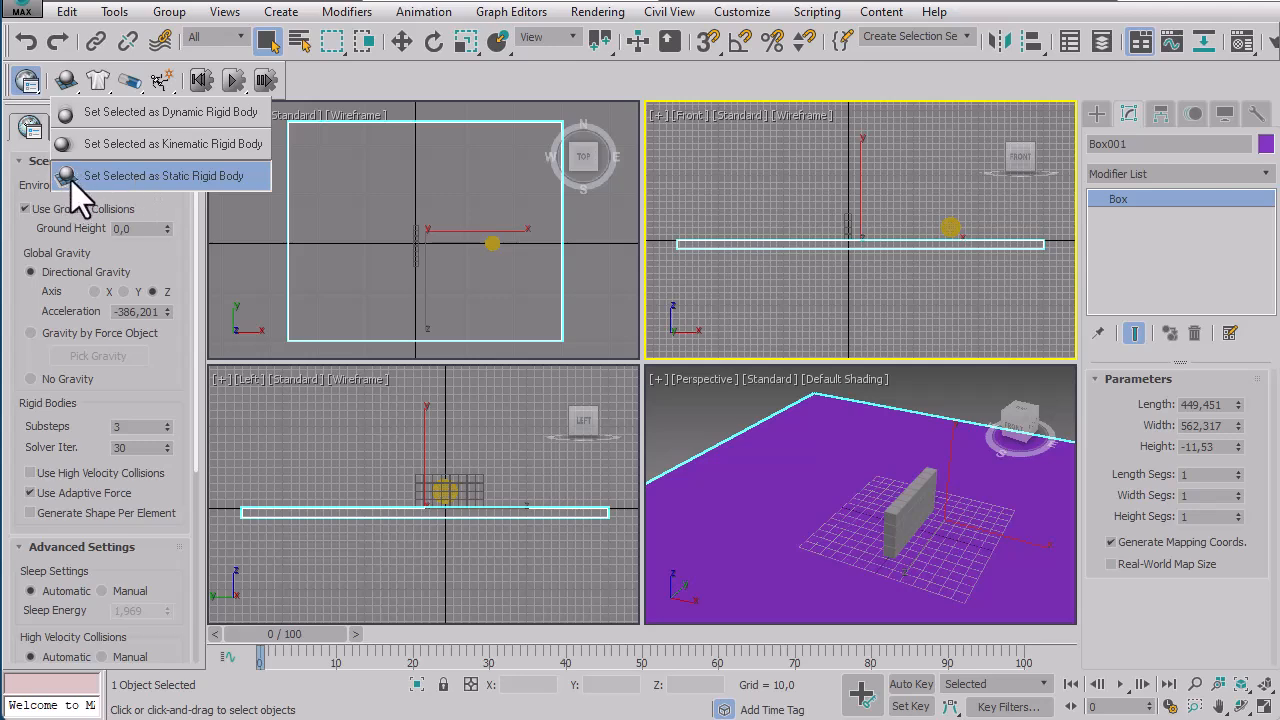
left_click(176, 189)
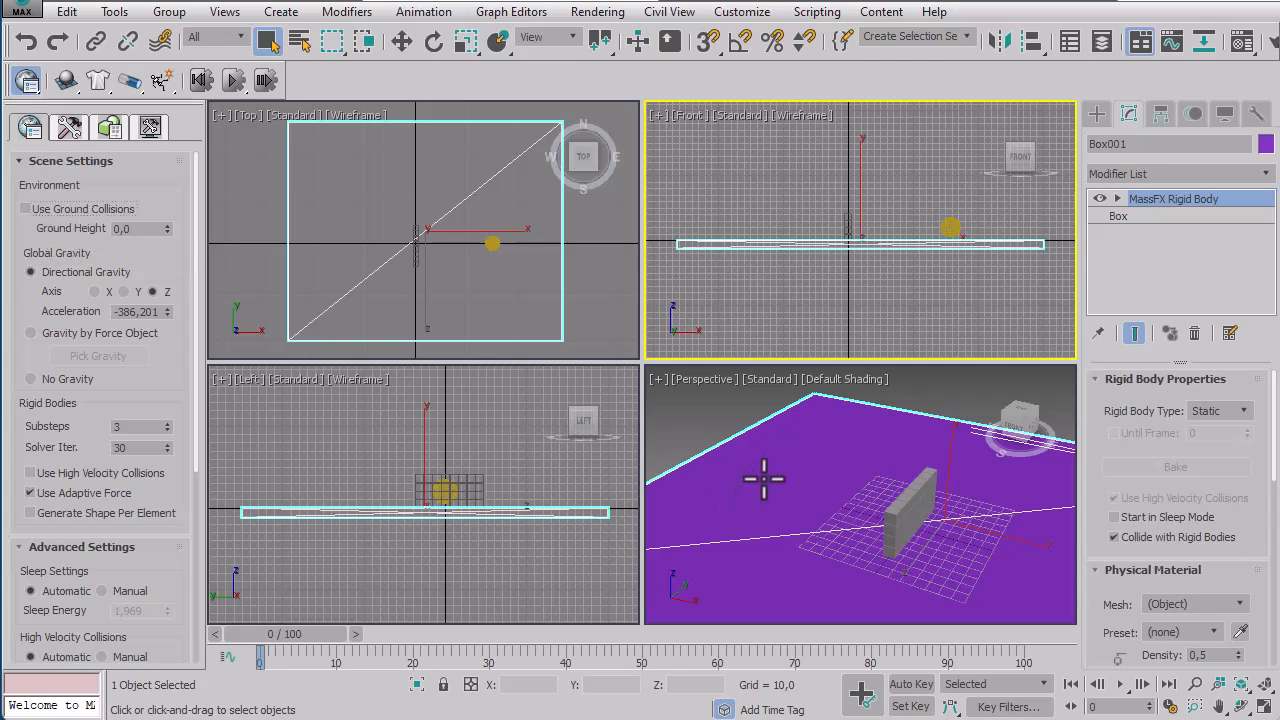
Run the simulation in the Perspective view to check the boxes against the static floor, and reset it.
mouse_move(764, 480)
middle_mouse_down()
mouse_move(777, 400)
mouse_move(766, 477)
middle_mouse_up()
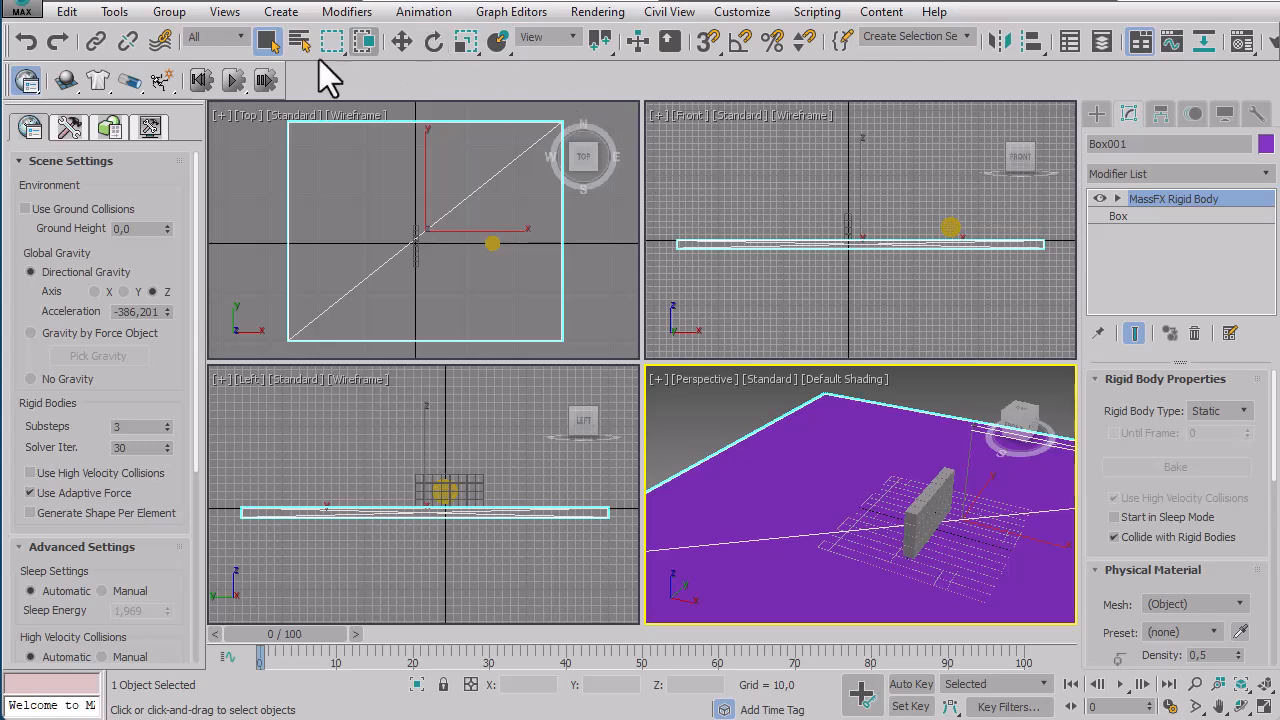
left_click(237, 88)
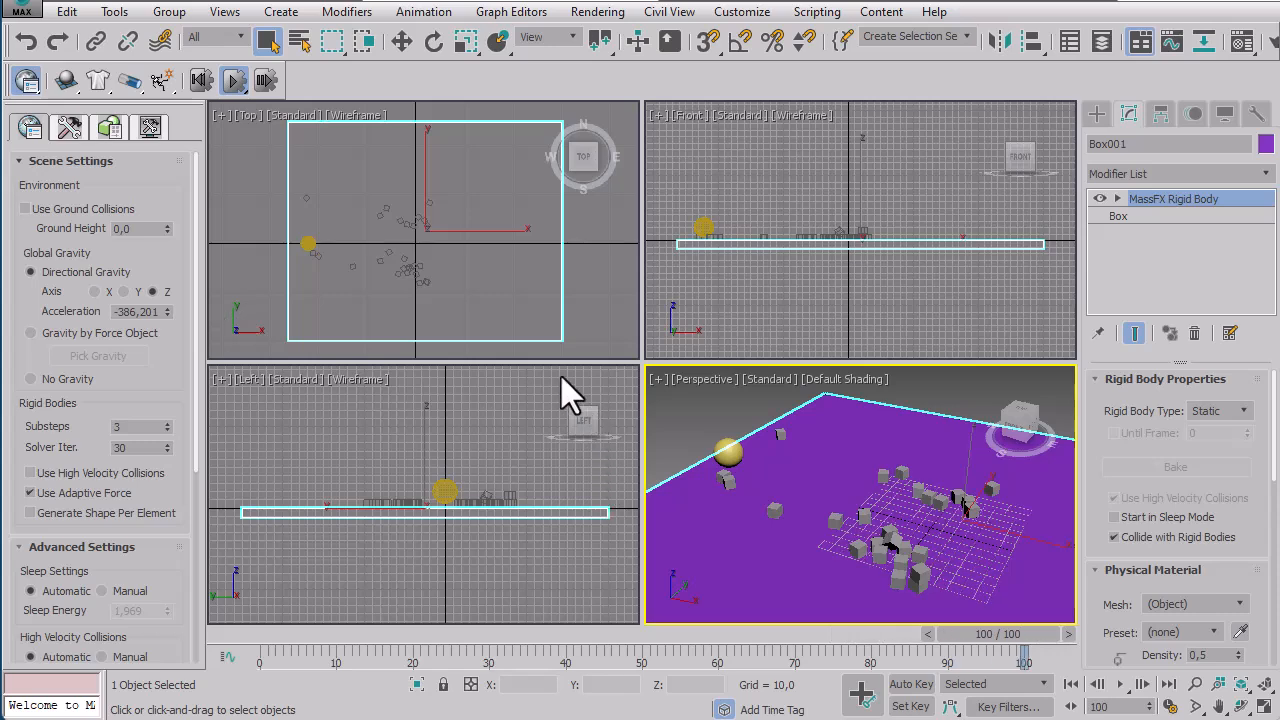
left_click(202, 80)
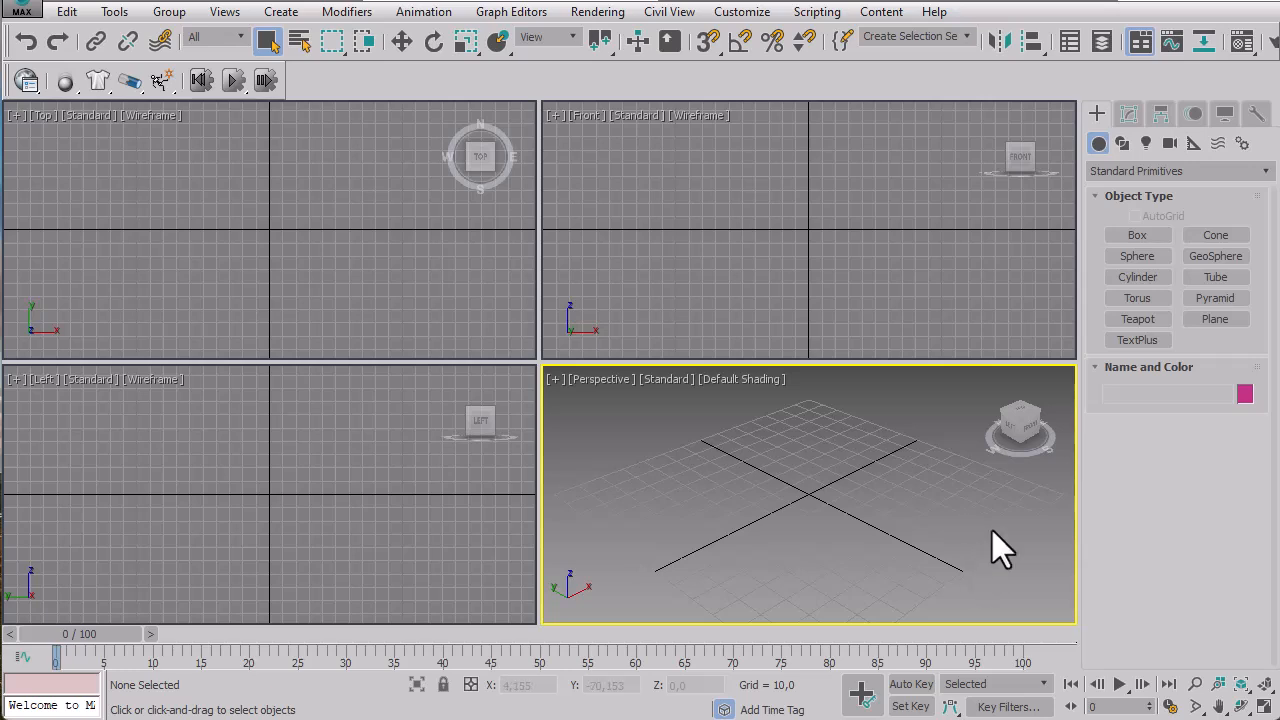
In the empty scene, create a sphere with a radius of about 8.5 at the origin in the Top view, and show its modifiable parameters.
left_click(1137, 256)
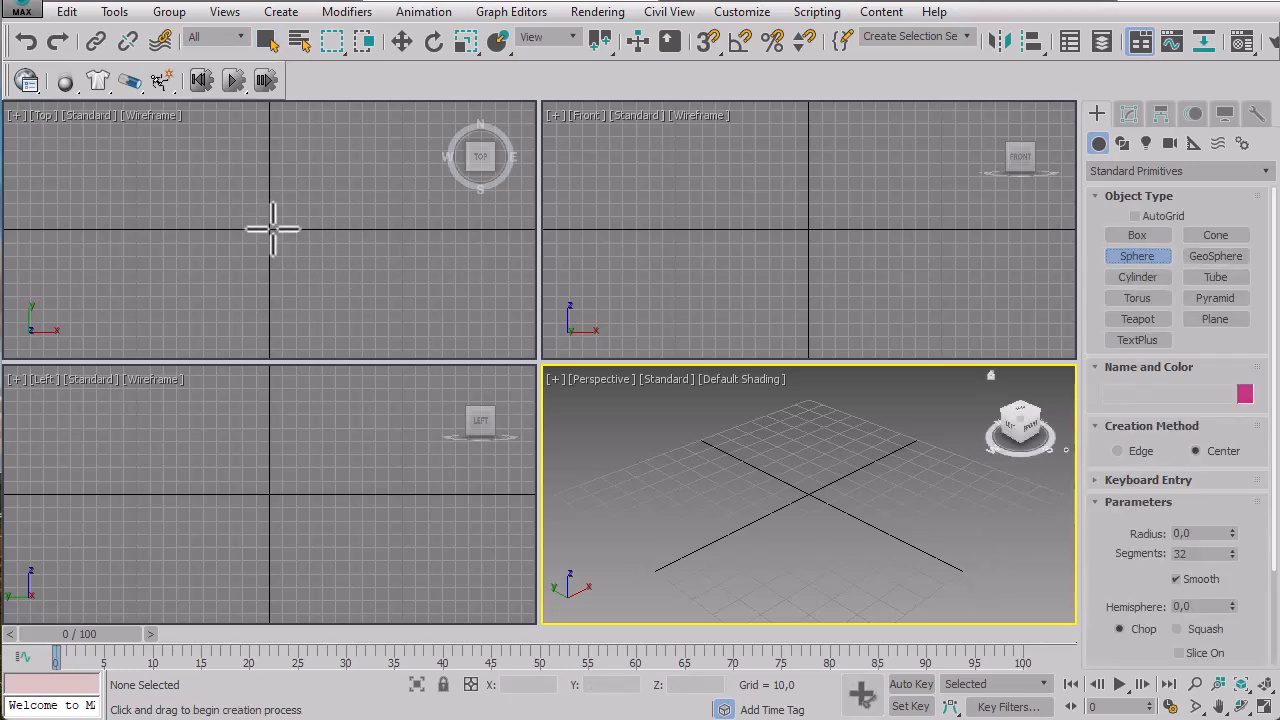
left_click_drag(273, 228, 304, 227)
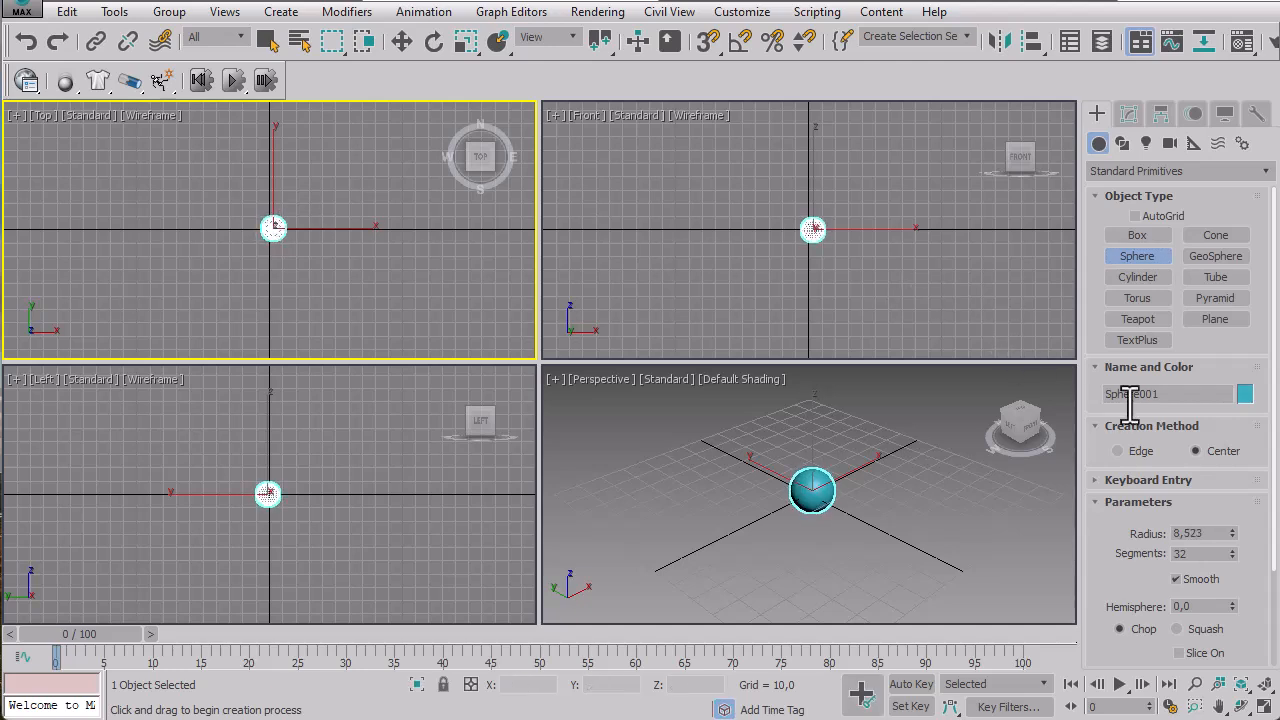
left_click(1133, 114)
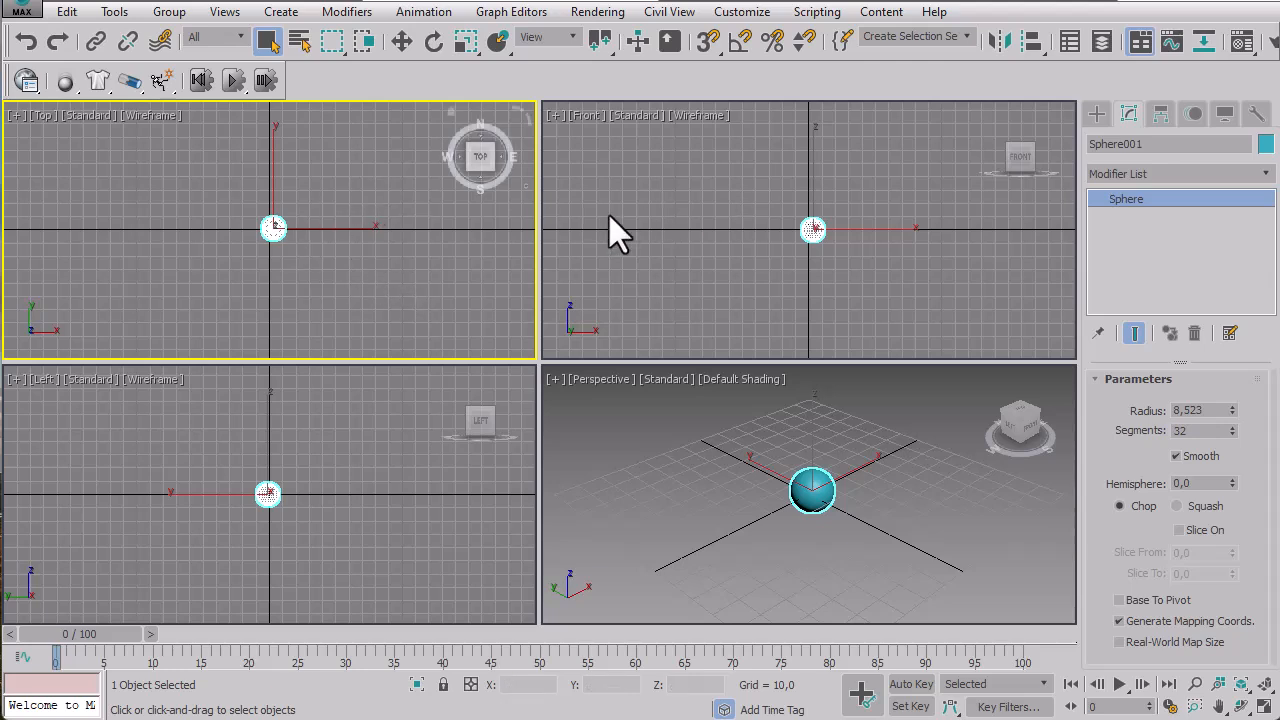
Move the sphere straight up in the Front view to a height of about 83.5.
right_click(796, 210)
left_click(401, 41)
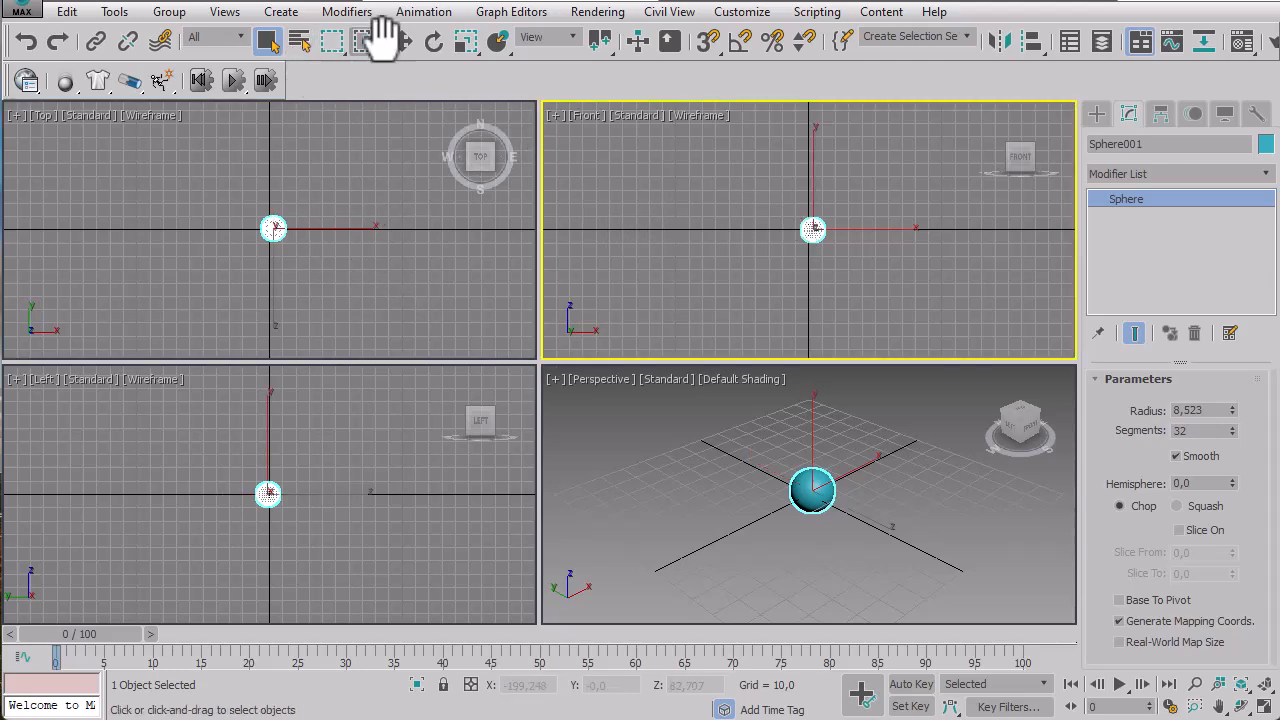
left_click_drag(810, 178, 812, 73)
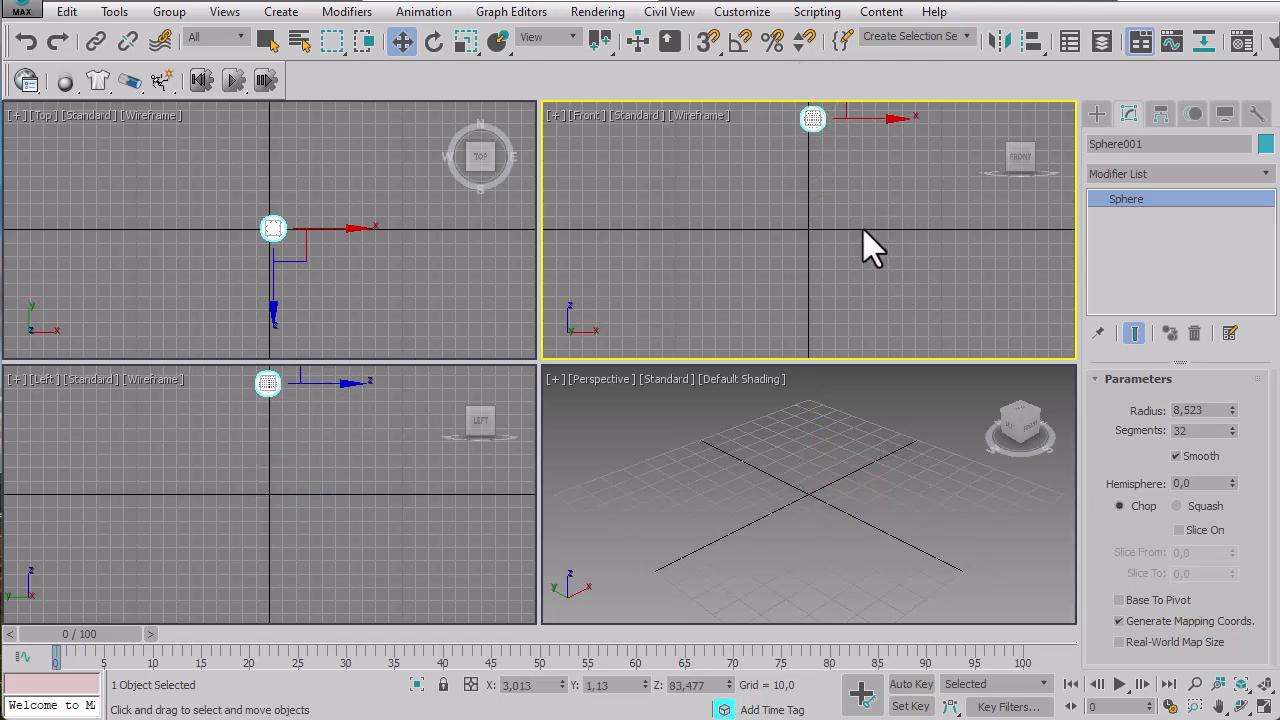
Create a second sphere with a radius of about 21.7 around the origin in the Top view, below the raised sphere.
middle_click_drag(863, 229, 824, 267)
right_click(354, 265)
left_click(354, 265)
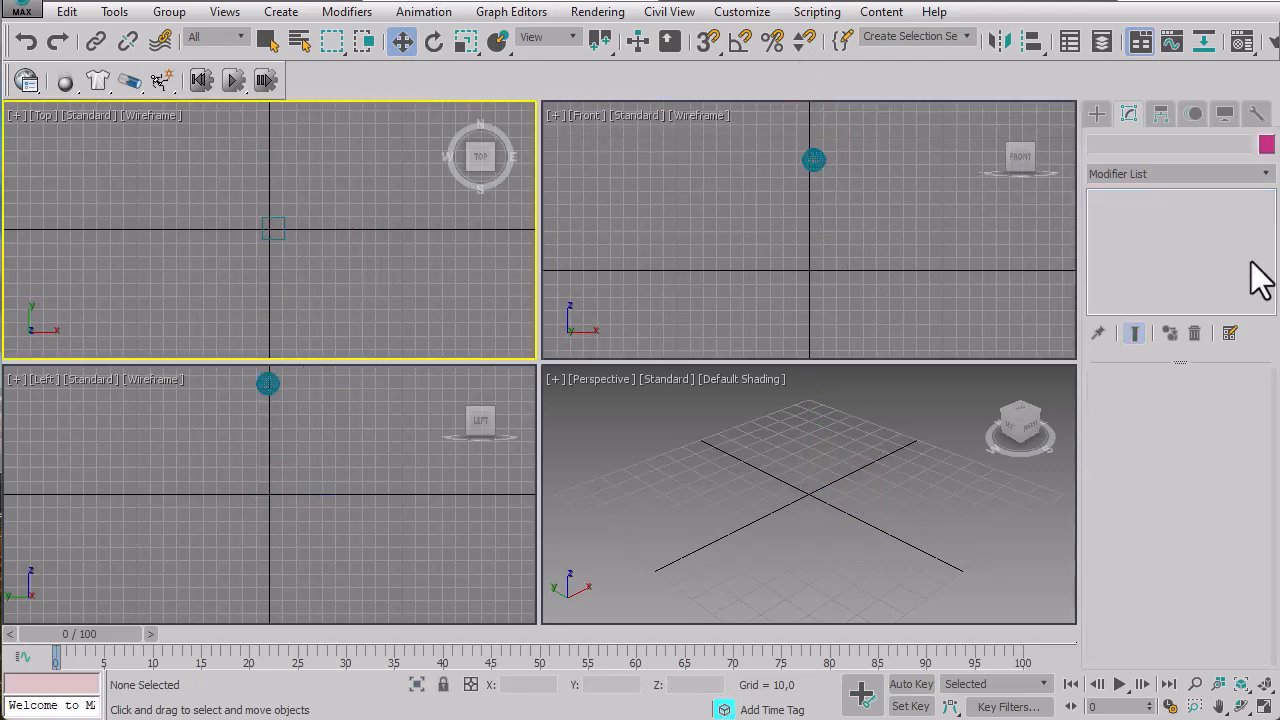
left_click(1099, 115)
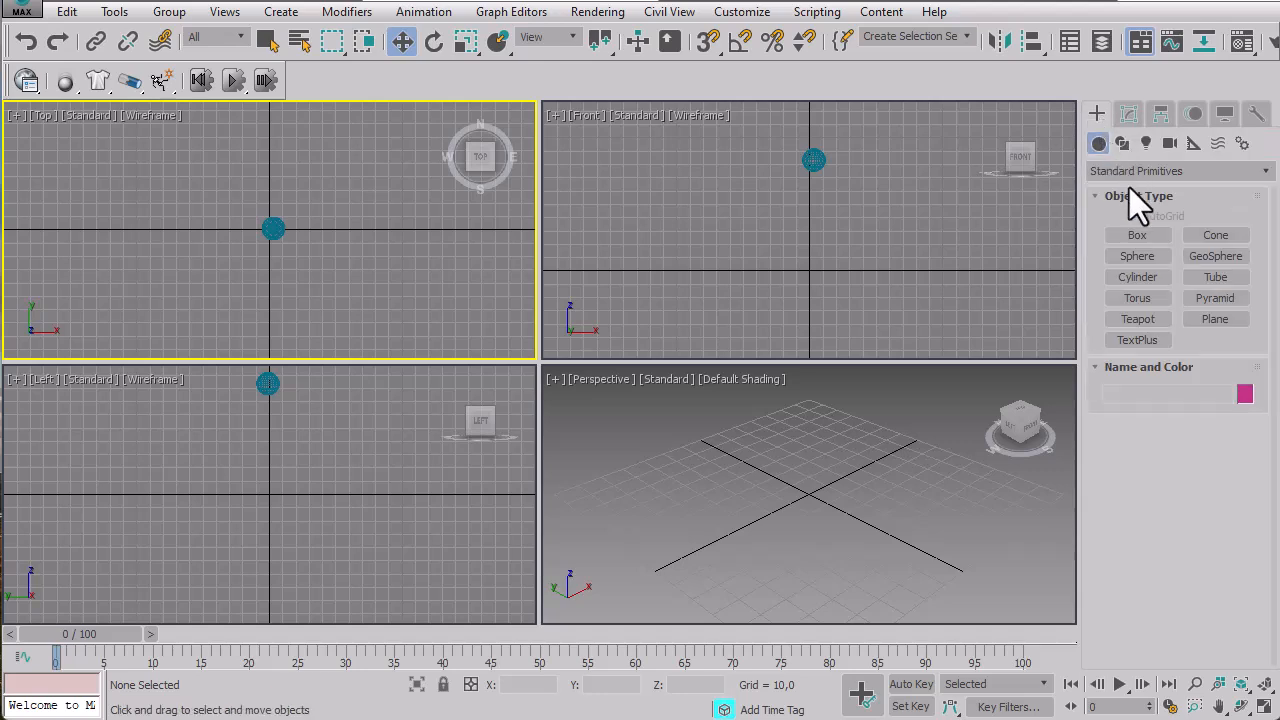
left_click(1137, 256)
left_click(289, 268)
left_click_drag(289, 268, 299, 246)
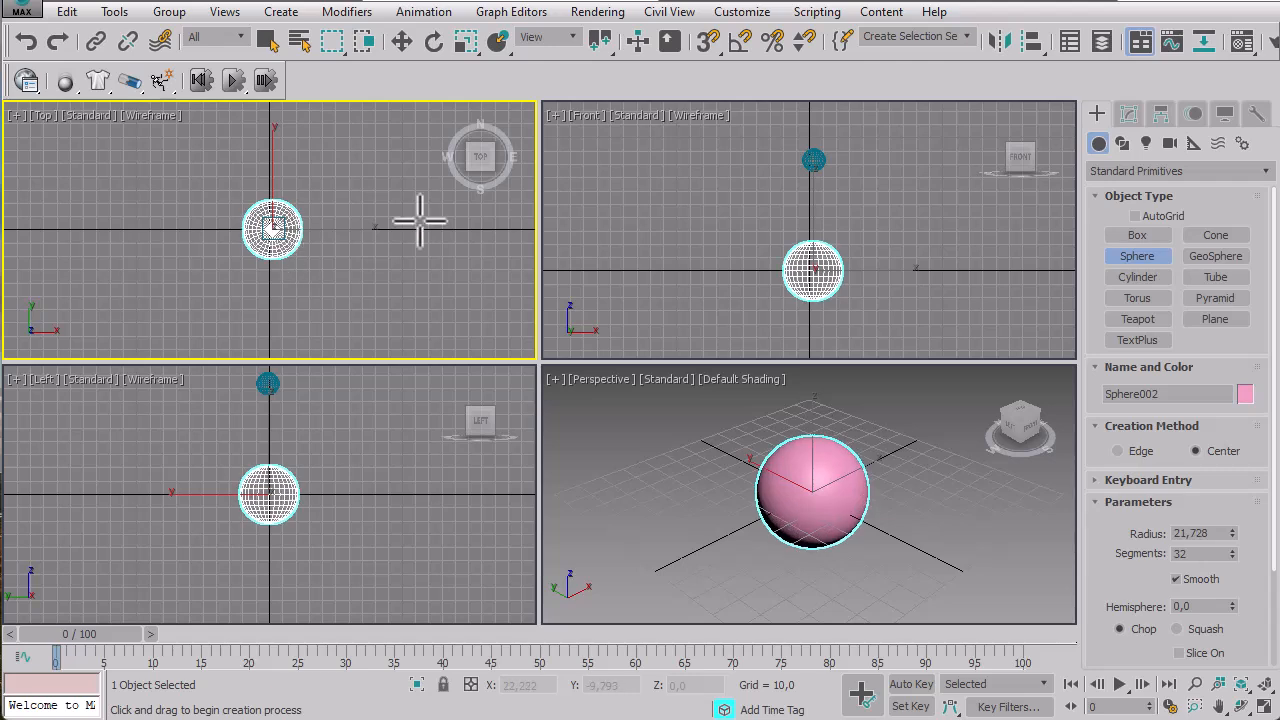
Set the large sphere's radius to 20.
left_click(1130, 116)
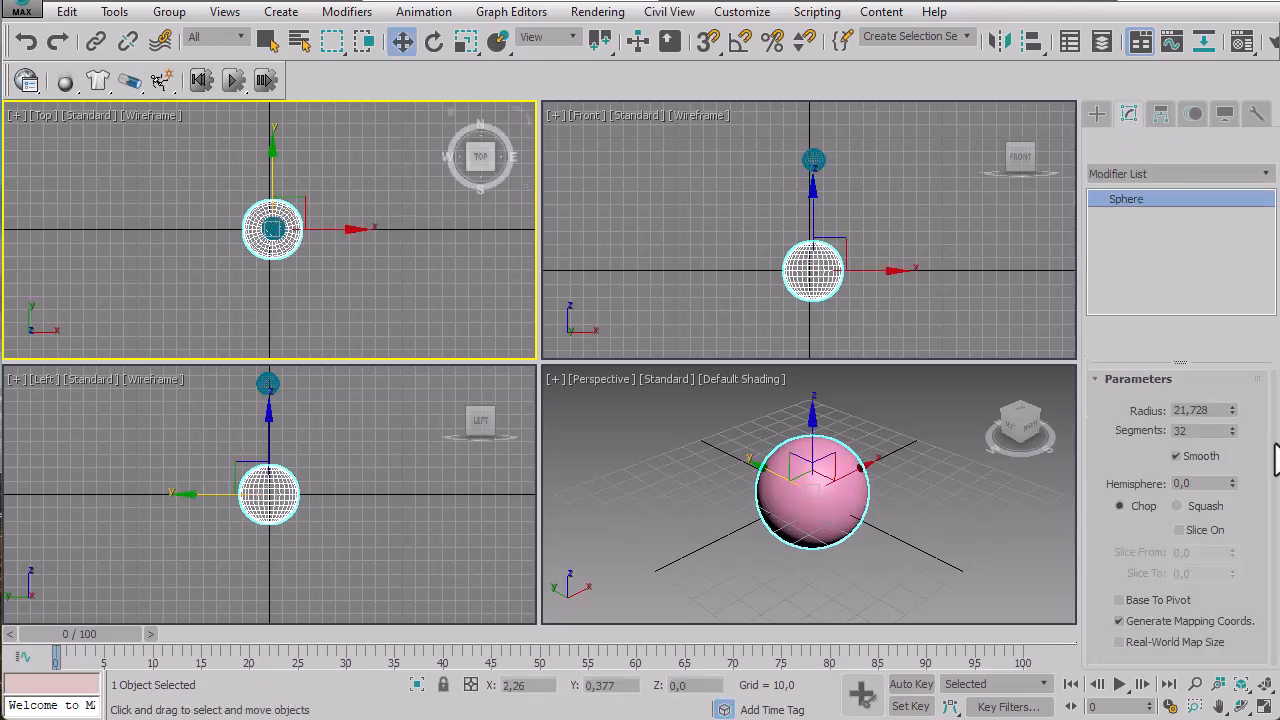
left_click_drag(1222, 412, 1158, 421)
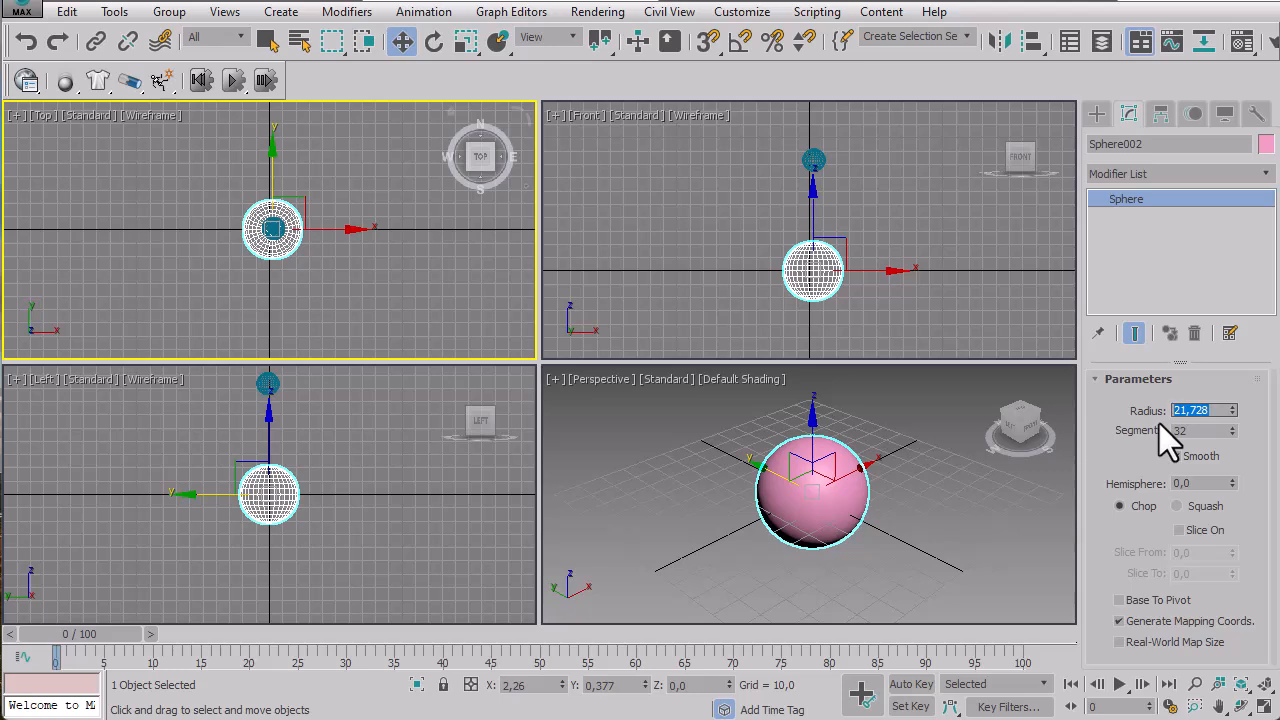
type("20")
key("Tab")
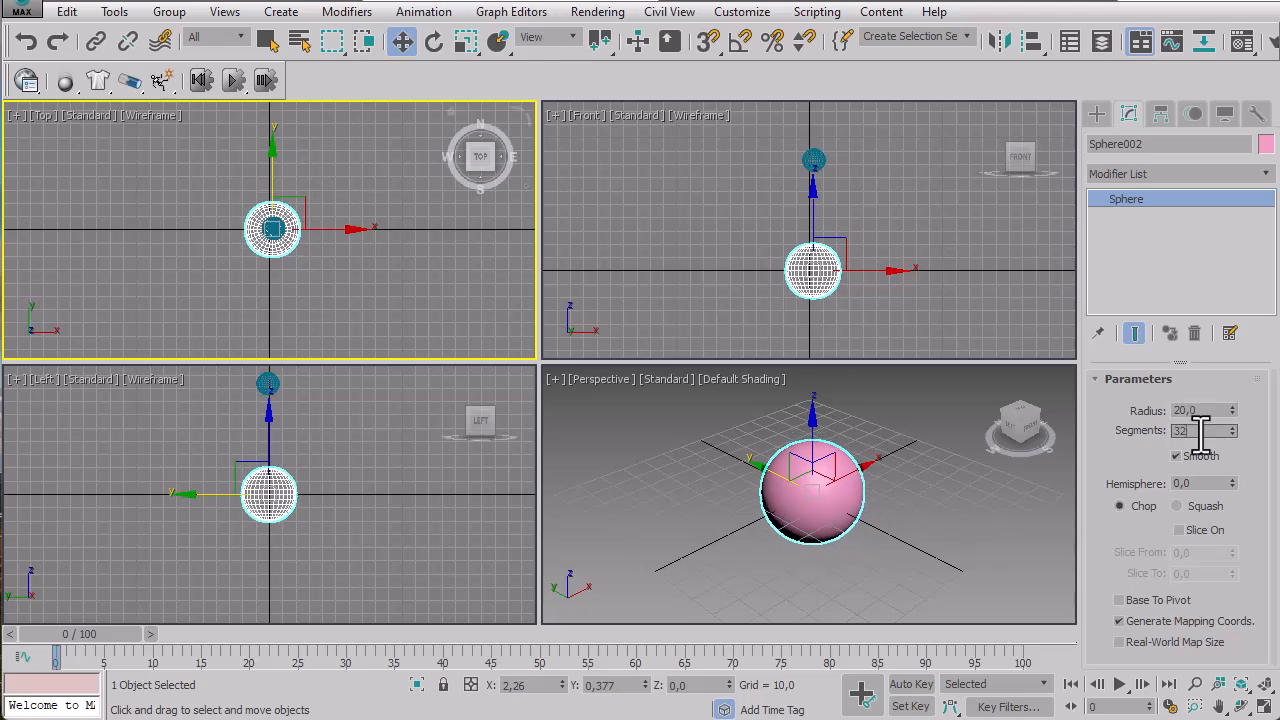
Try slicing the large sphere with Slice From at 101, and turn slicing off again.
left_click(1194, 532)
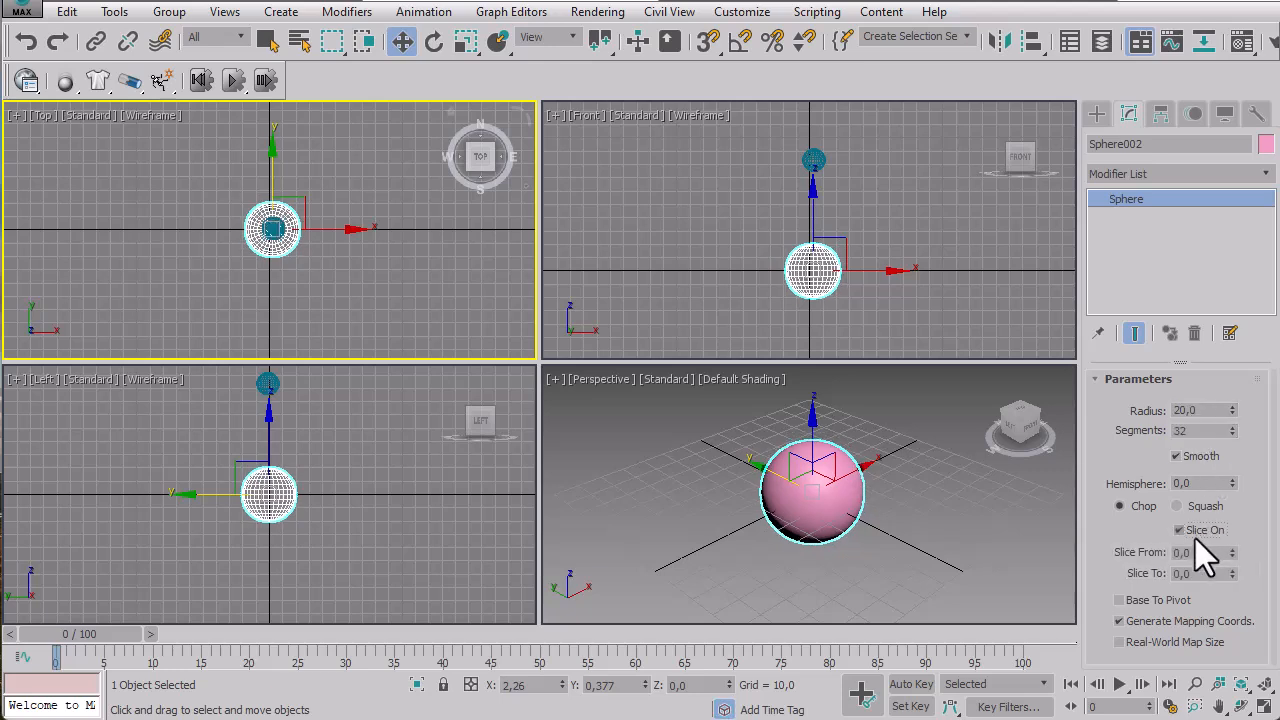
left_click_drag(1234, 550, 1210, 345)
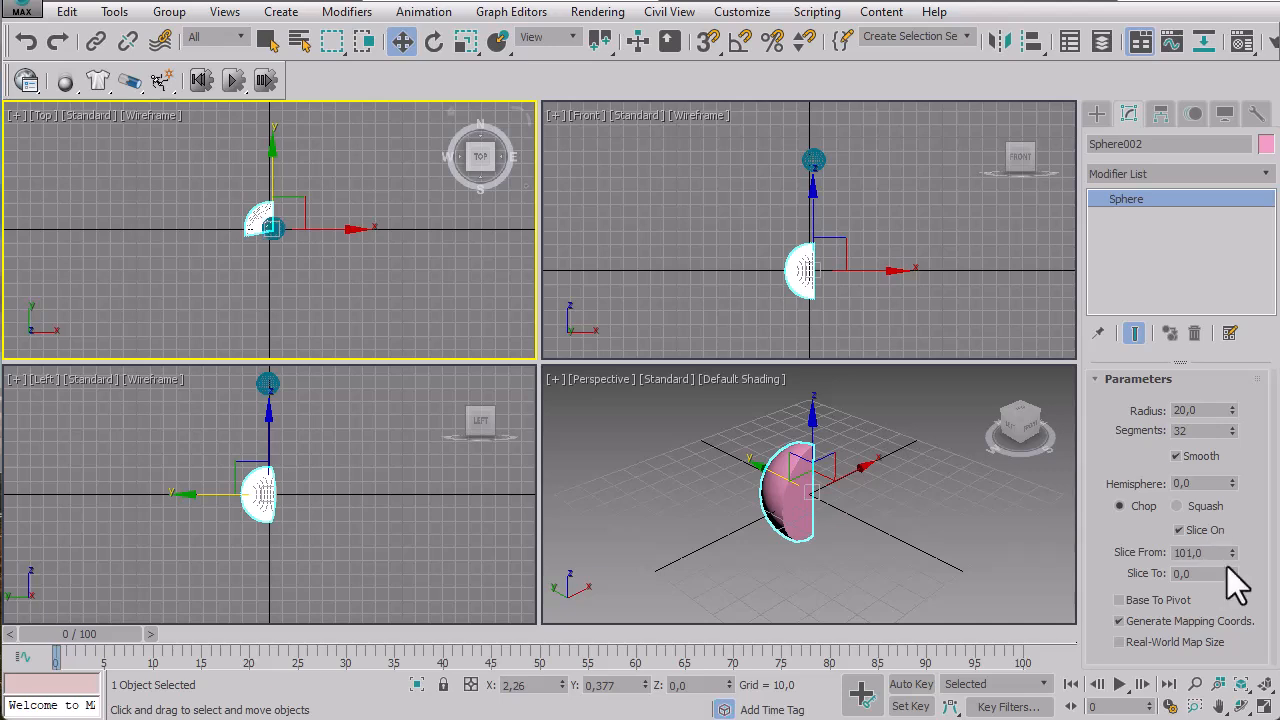
left_click(1180, 530)
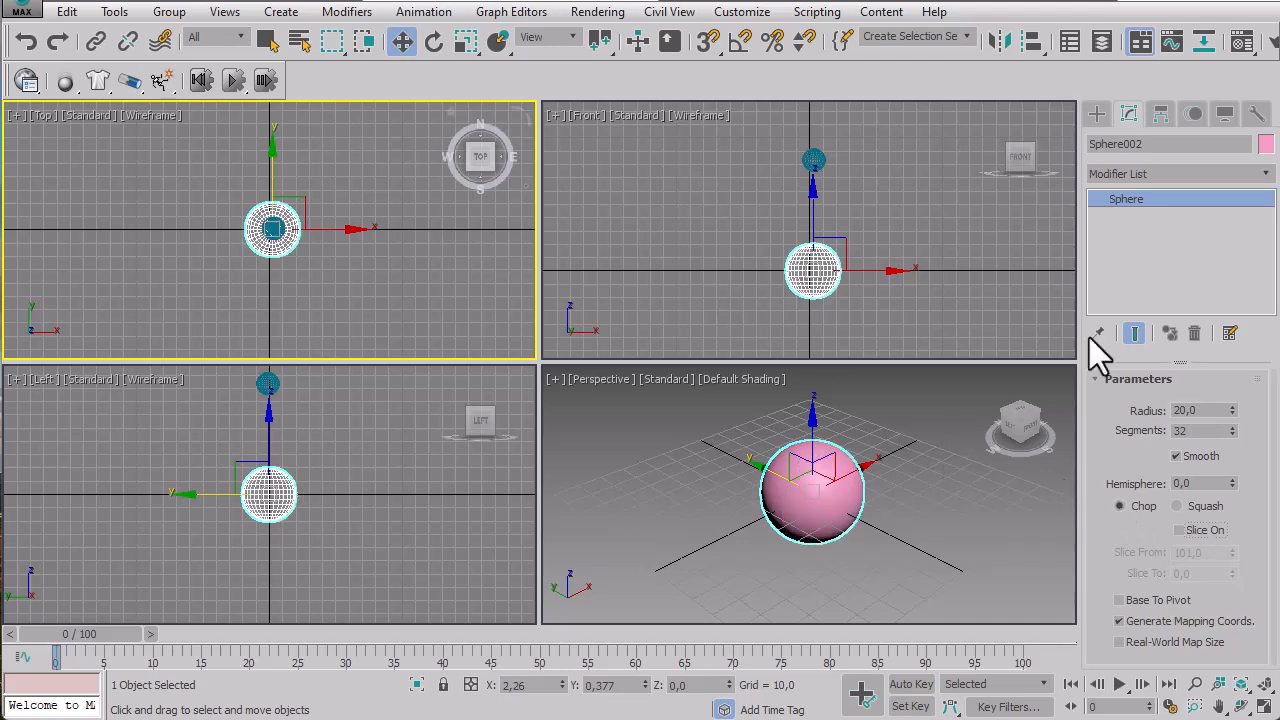
Convert the large sphere to an Editable Poly.
left_click(811, 484)
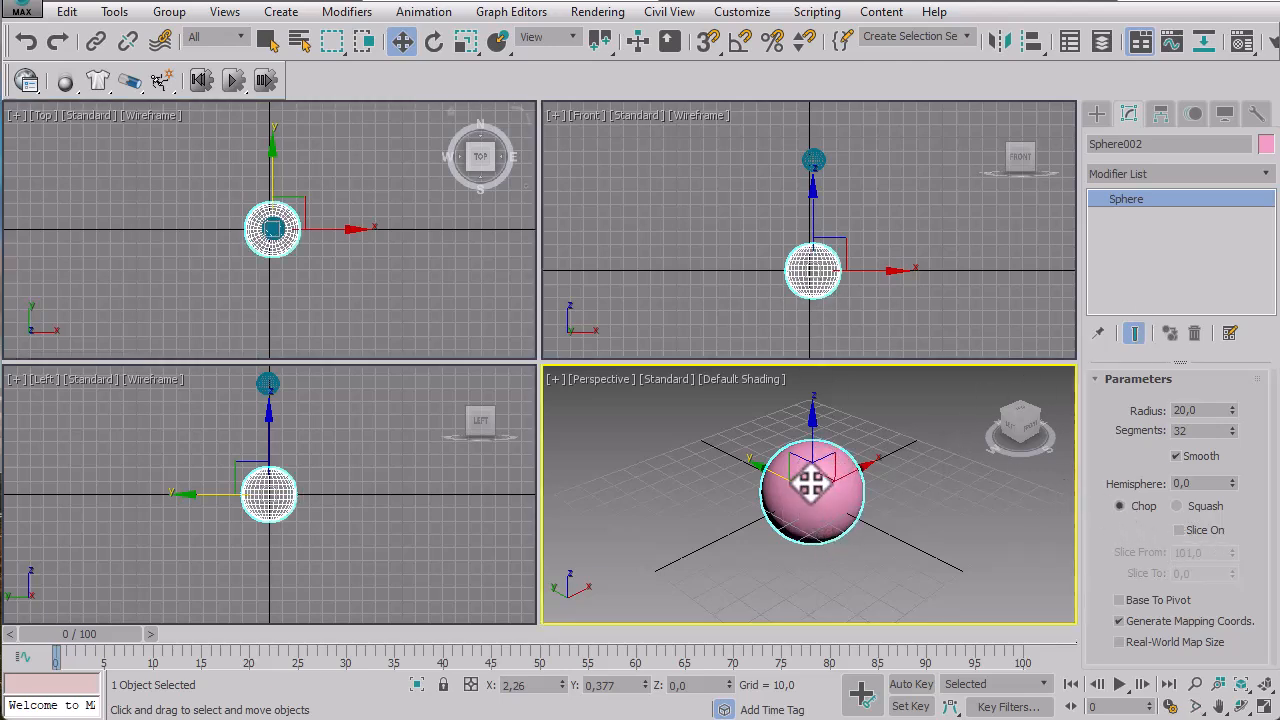
left_click(821, 267)
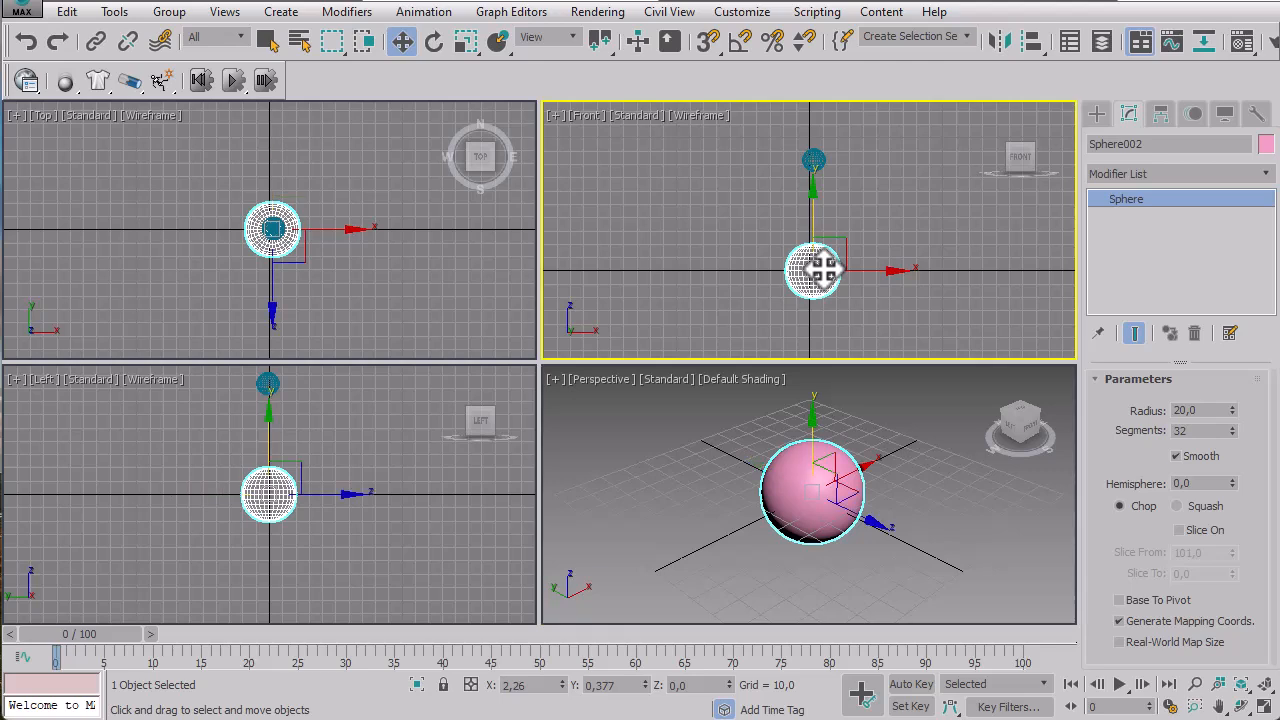
right_click(821, 267)
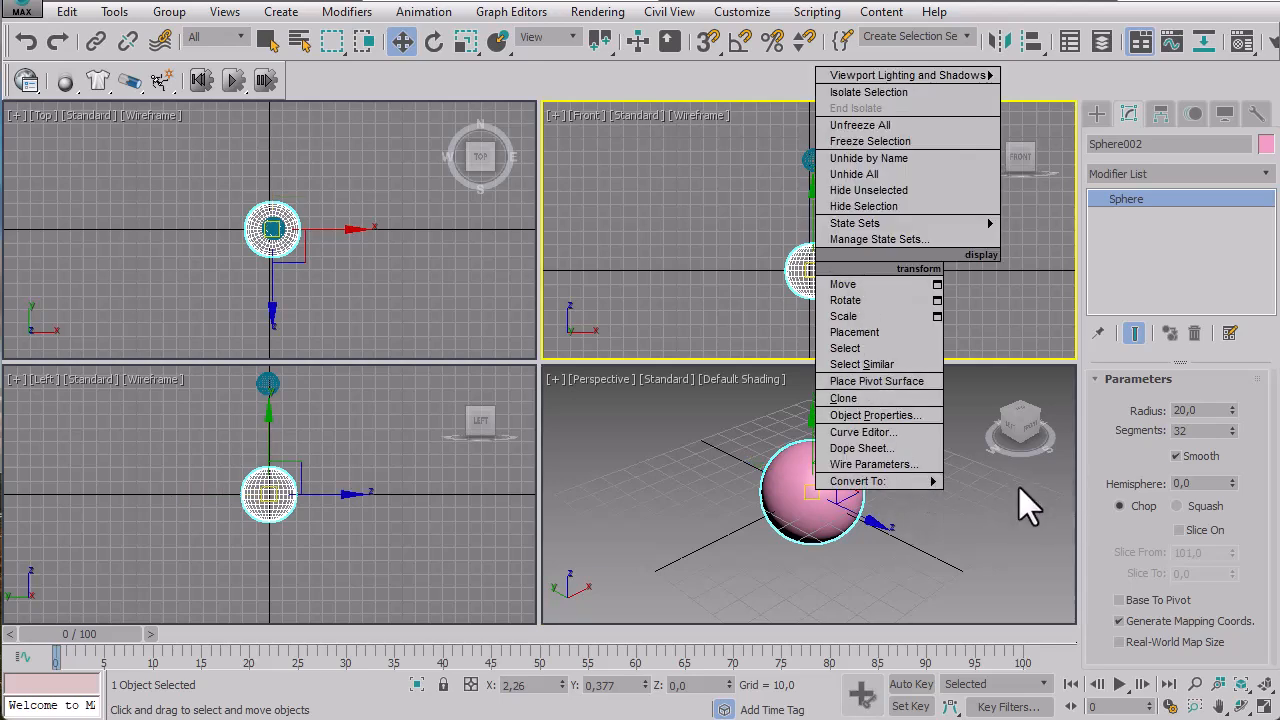
mouse_move(900, 484)
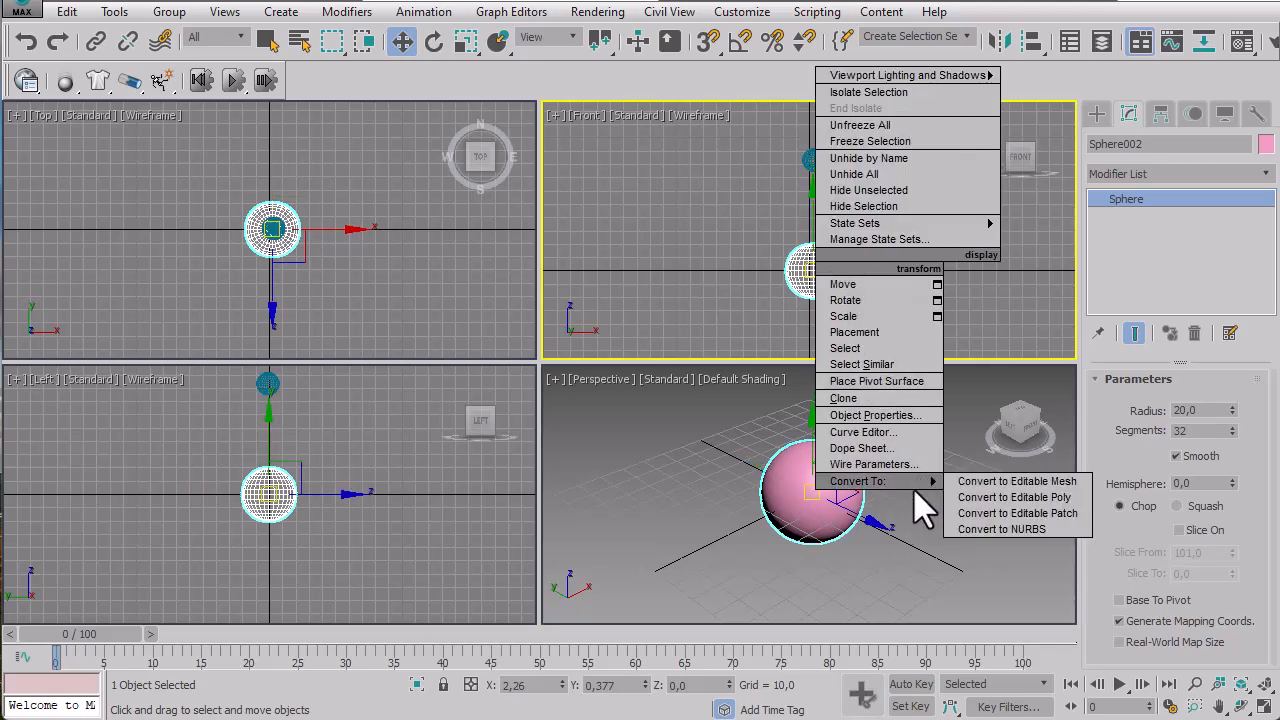
left_click(1001, 497)
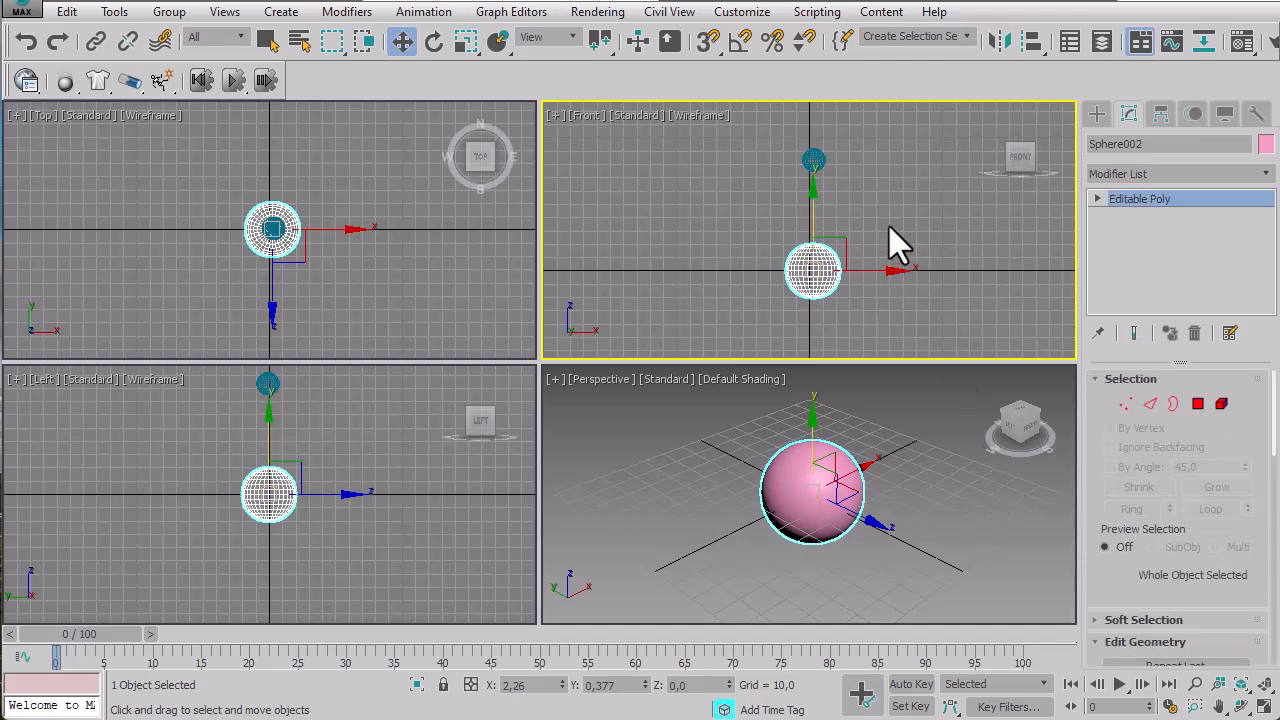
Delete the upper half of the large sphere's polygons at Polygon level, using the Front view.
left_click(1096, 198)
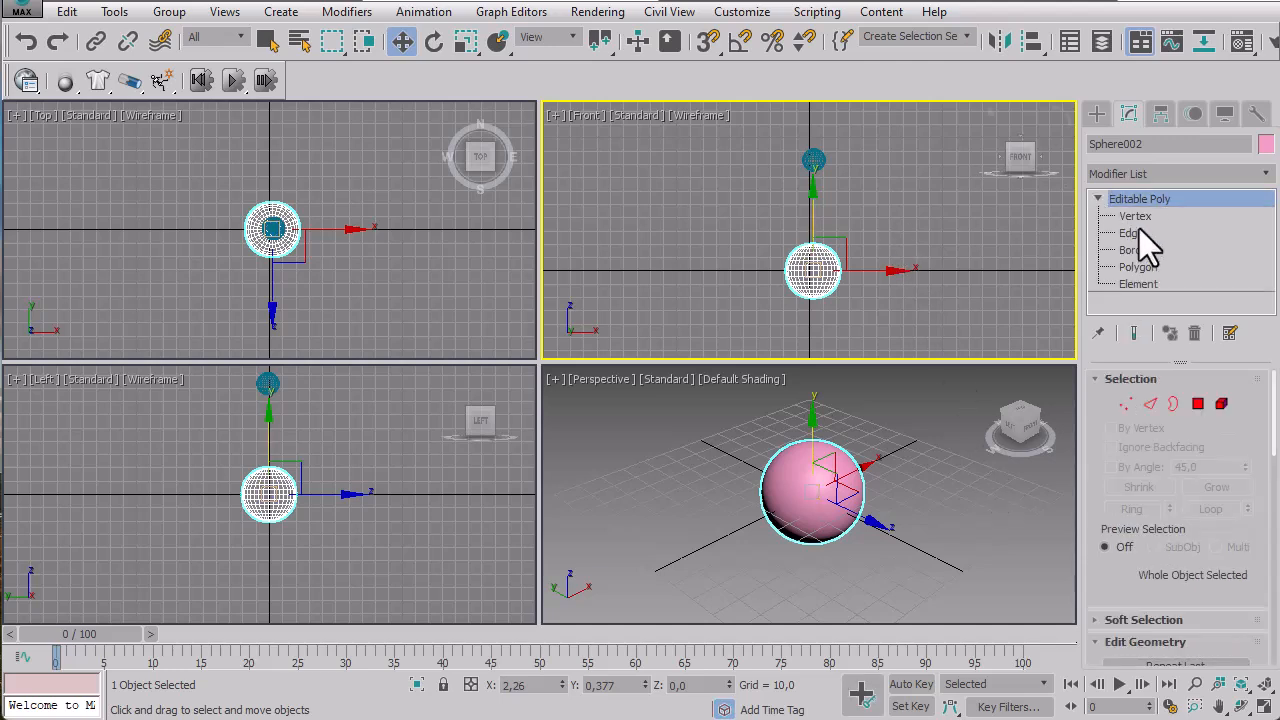
left_click(1138, 268)
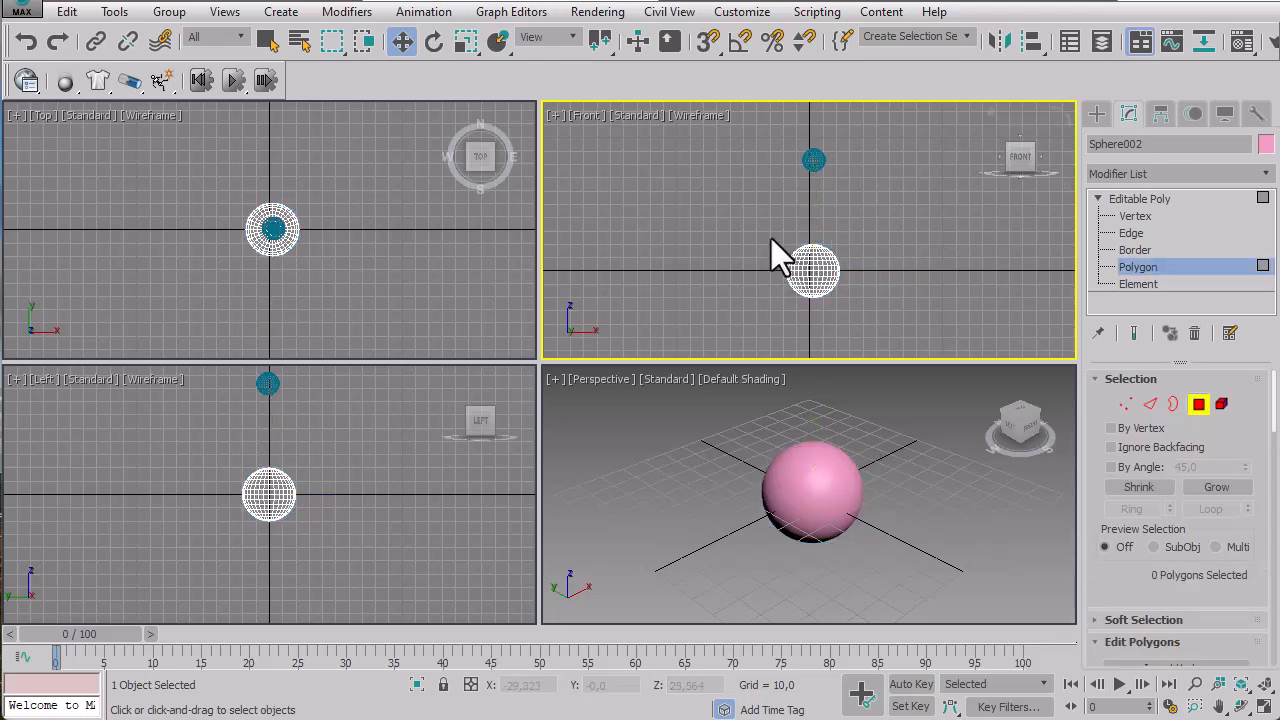
left_click_drag(870, 262, 876, 267)
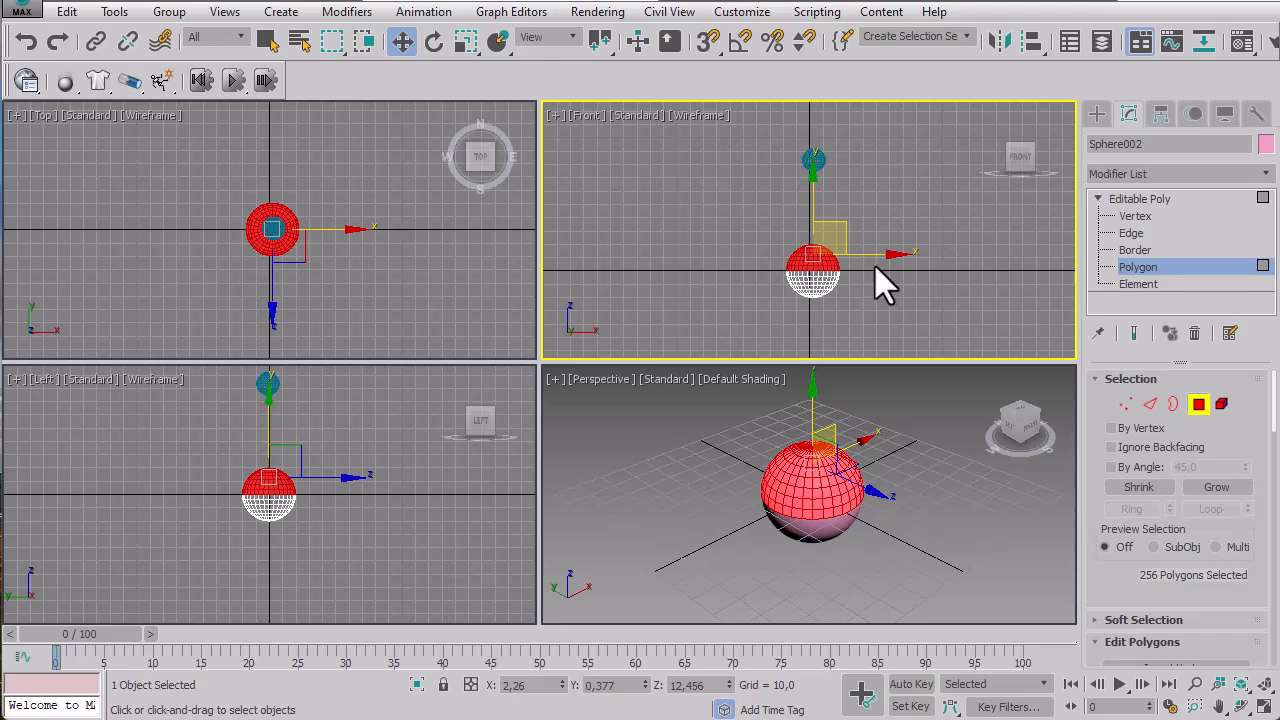
key("Delete")
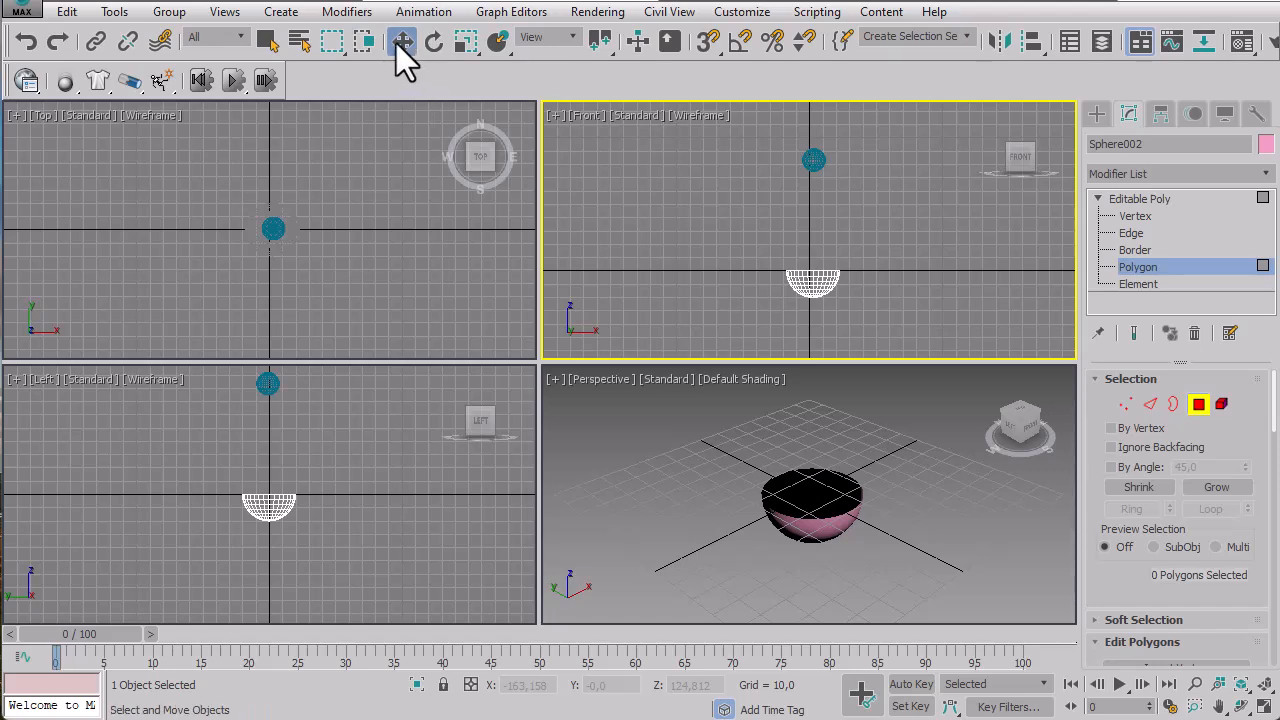
Leave polygon editing and move the whole hemisphere straight up in the Perspective view to a height of about 22.
left_click(804, 494)
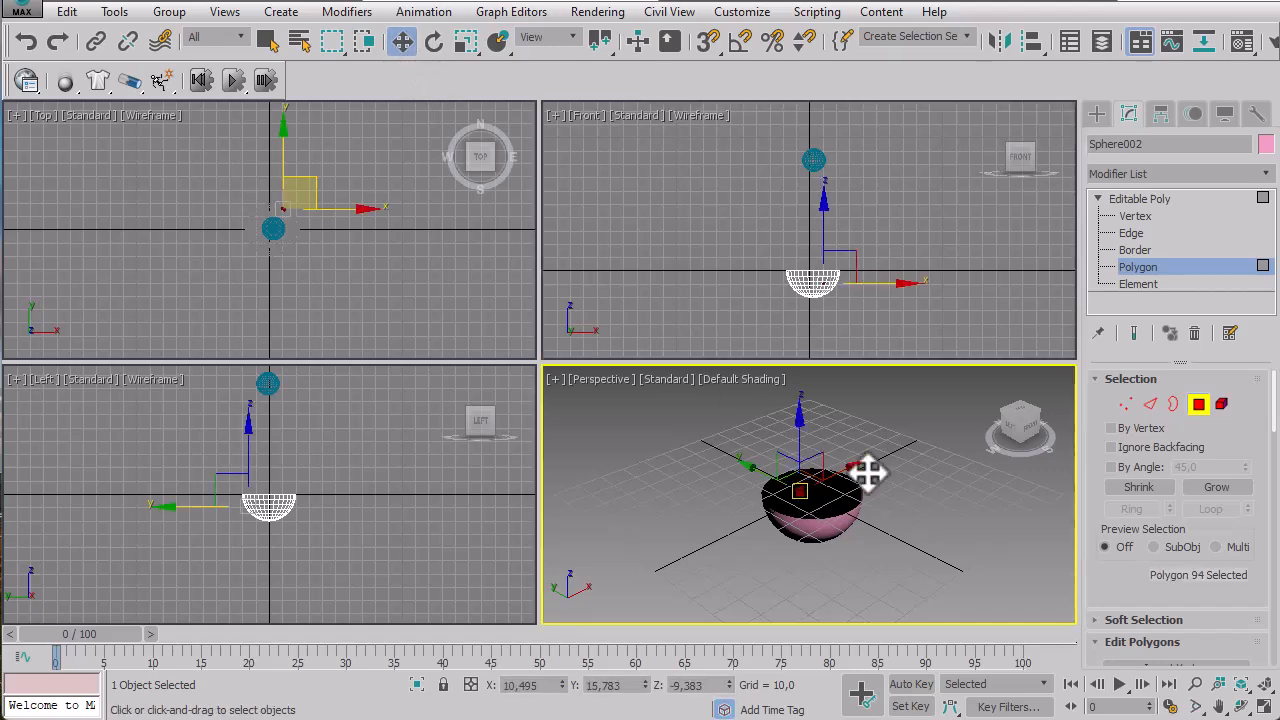
left_click(1202, 409)
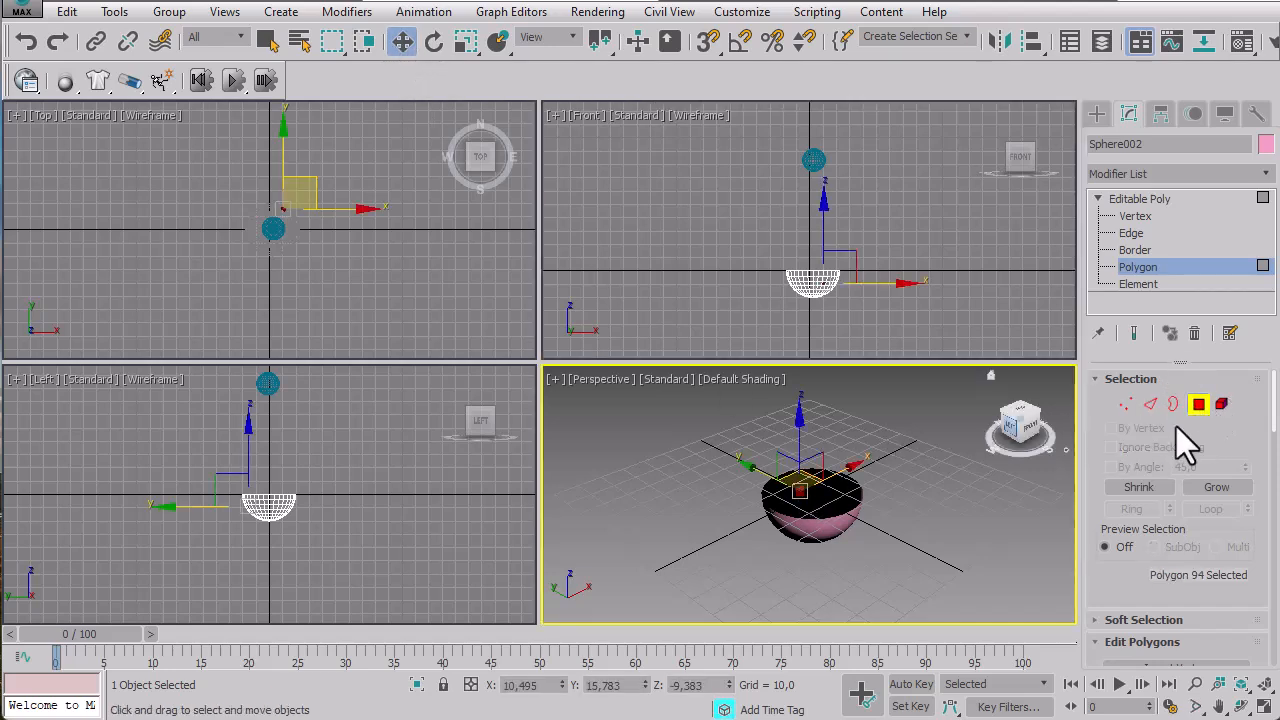
left_click(820, 431)
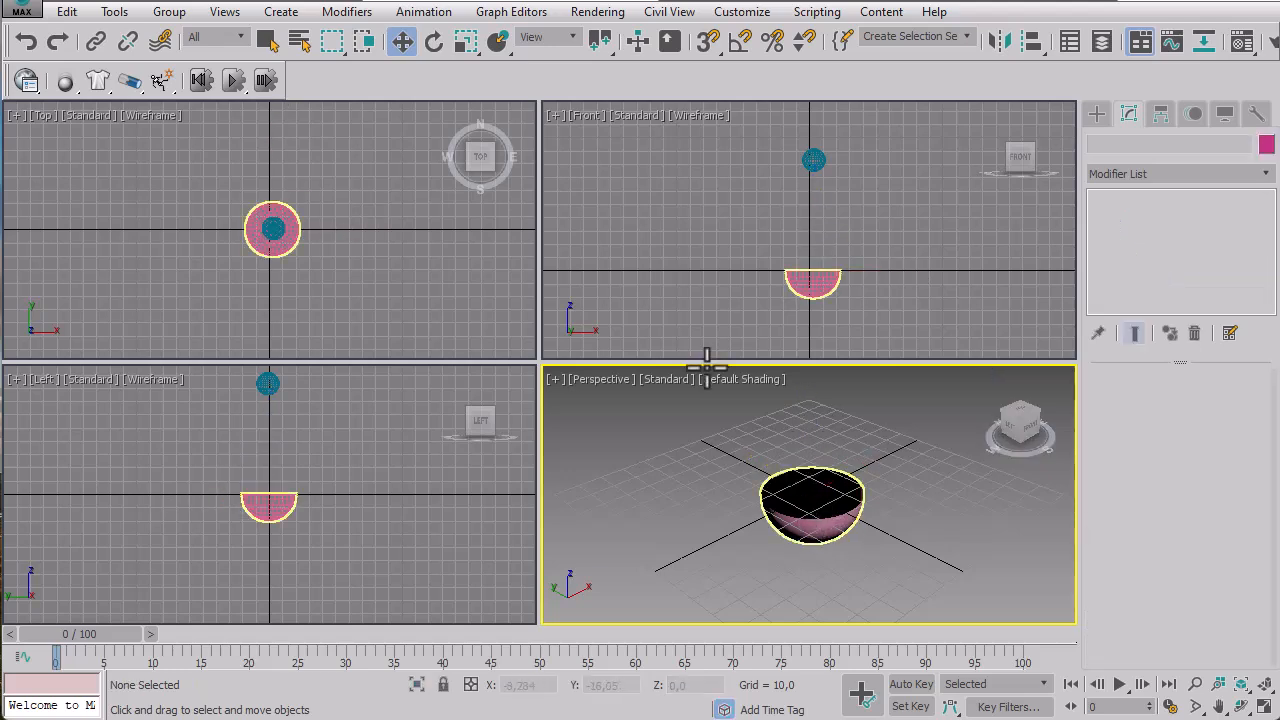
left_click(802, 503)
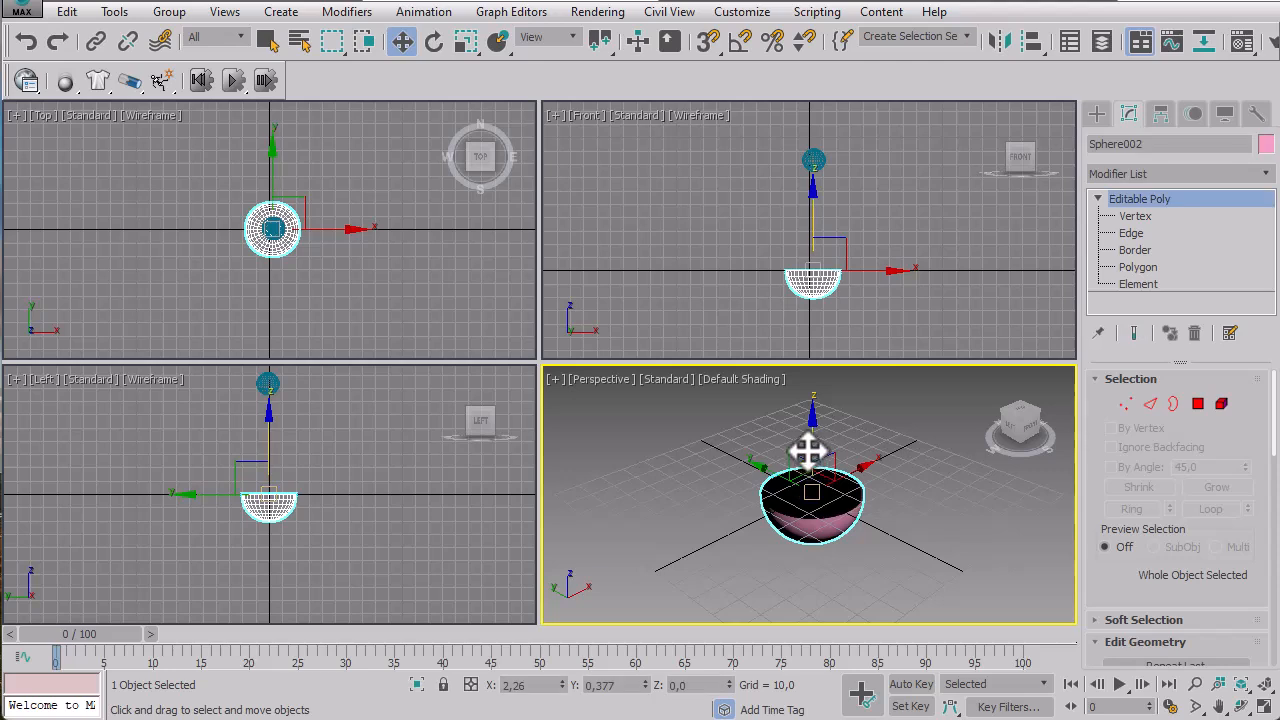
left_click_drag(811, 449, 812, 397)
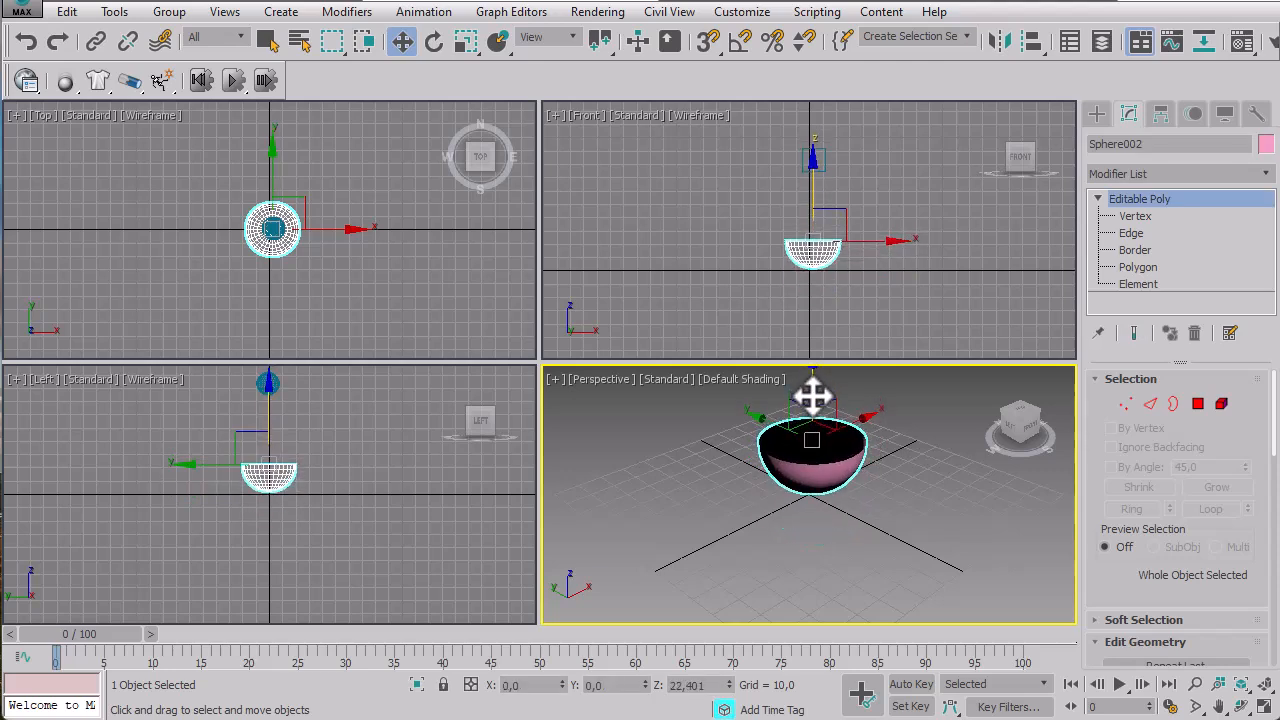
Apply a Shell modifier to the hemisphere to give the bowl wall thickness, and deselect the bowl.
middle_click_drag(946, 475, 767, 427)
scroll(944, 512, "down", 3)
scroll(832, 472, "up", 6)
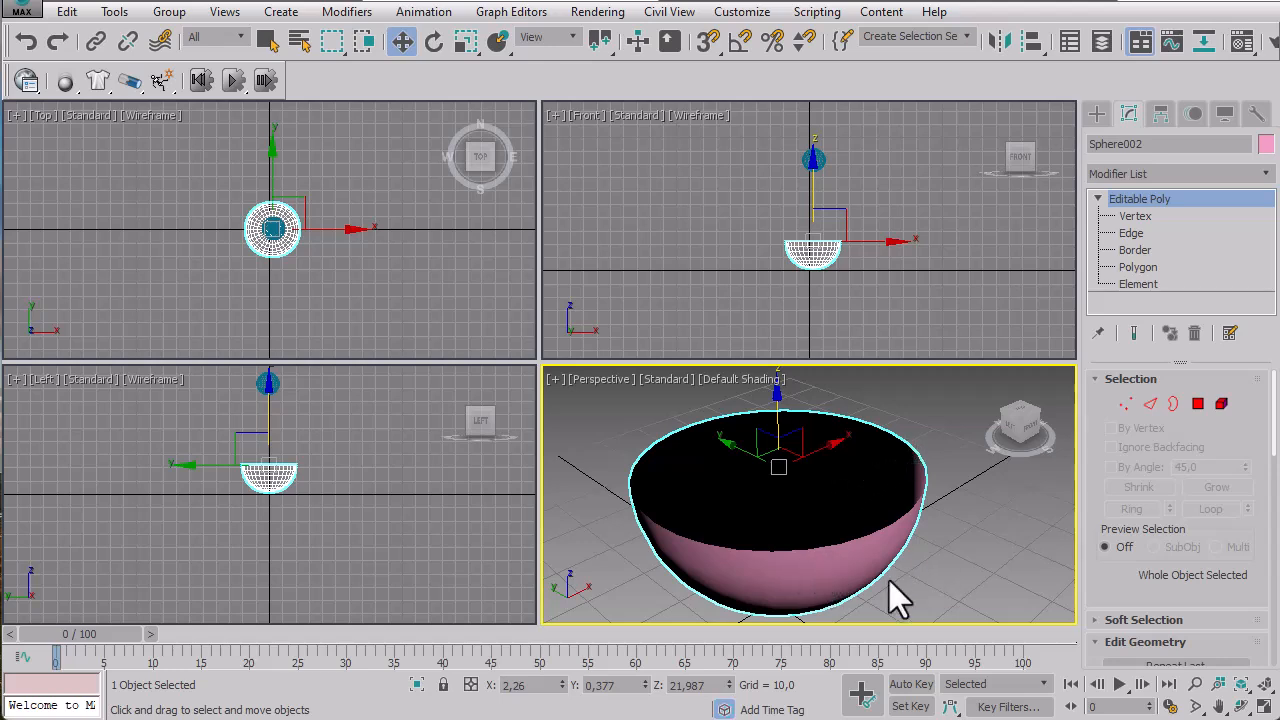
left_click(1191, 172)
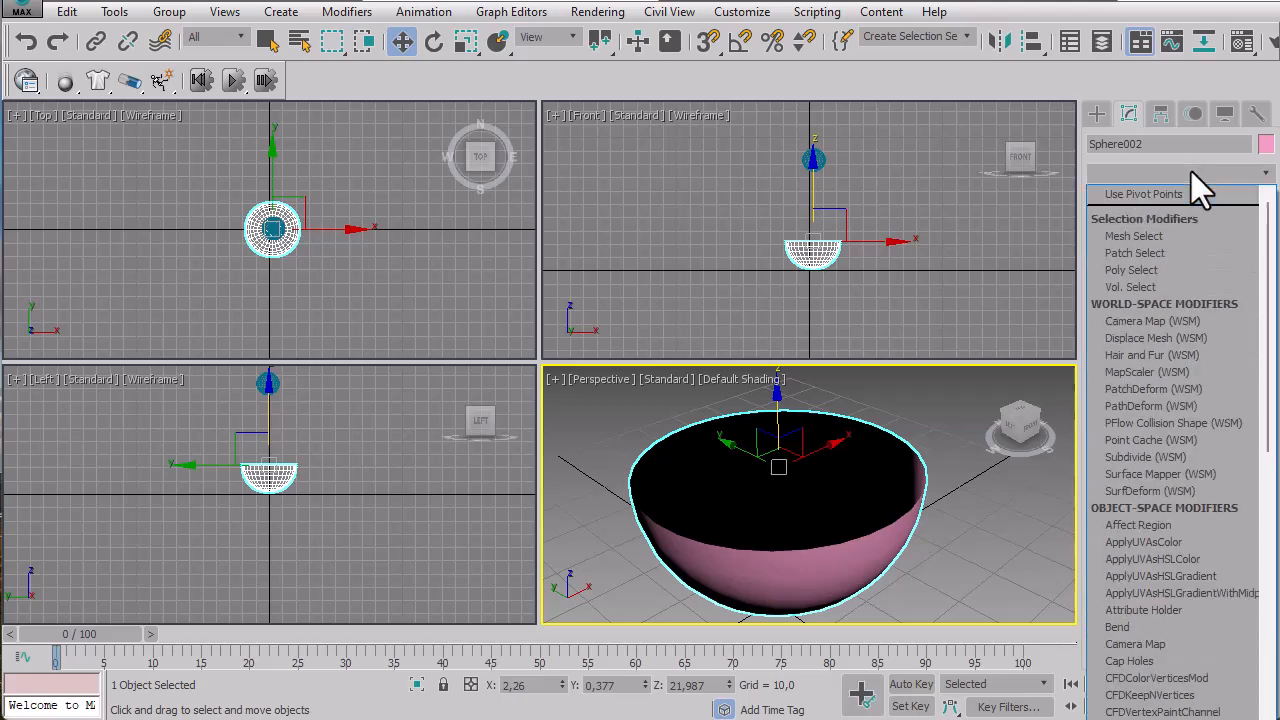
left_click(1268, 540)
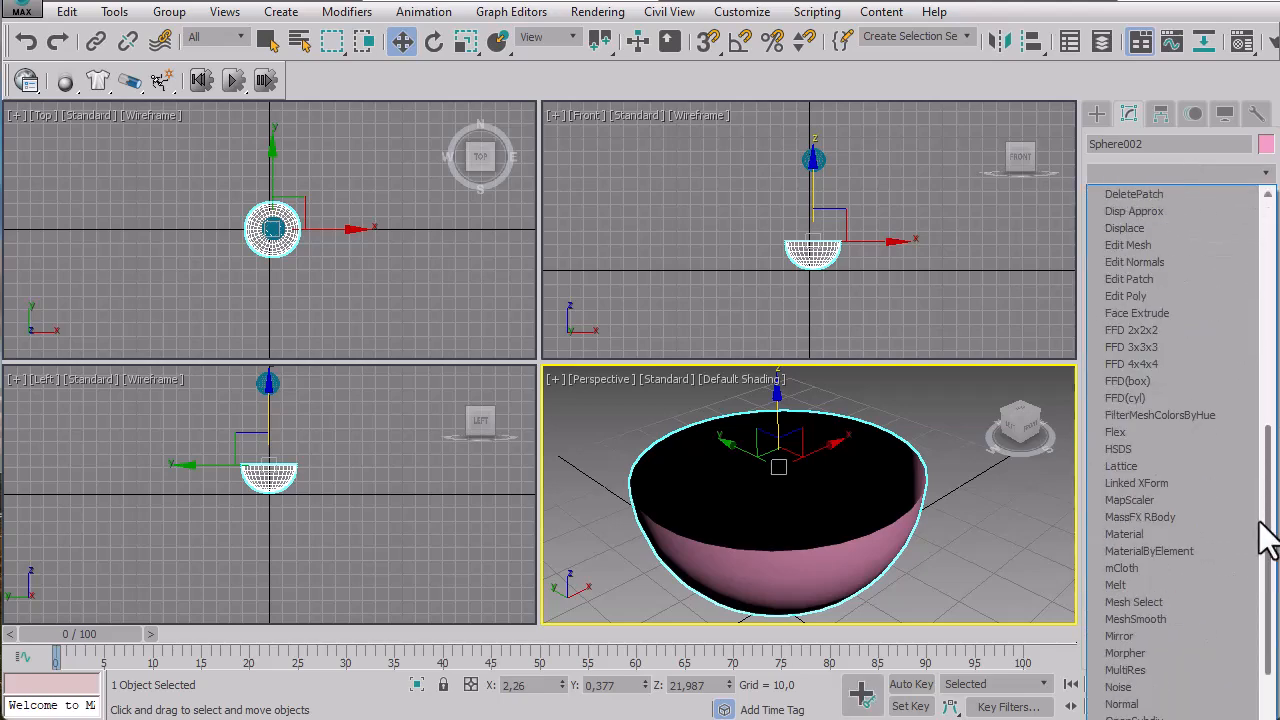
left_click_drag(1268, 540, 1268, 612)
scroll(1222, 565, "down", 8)
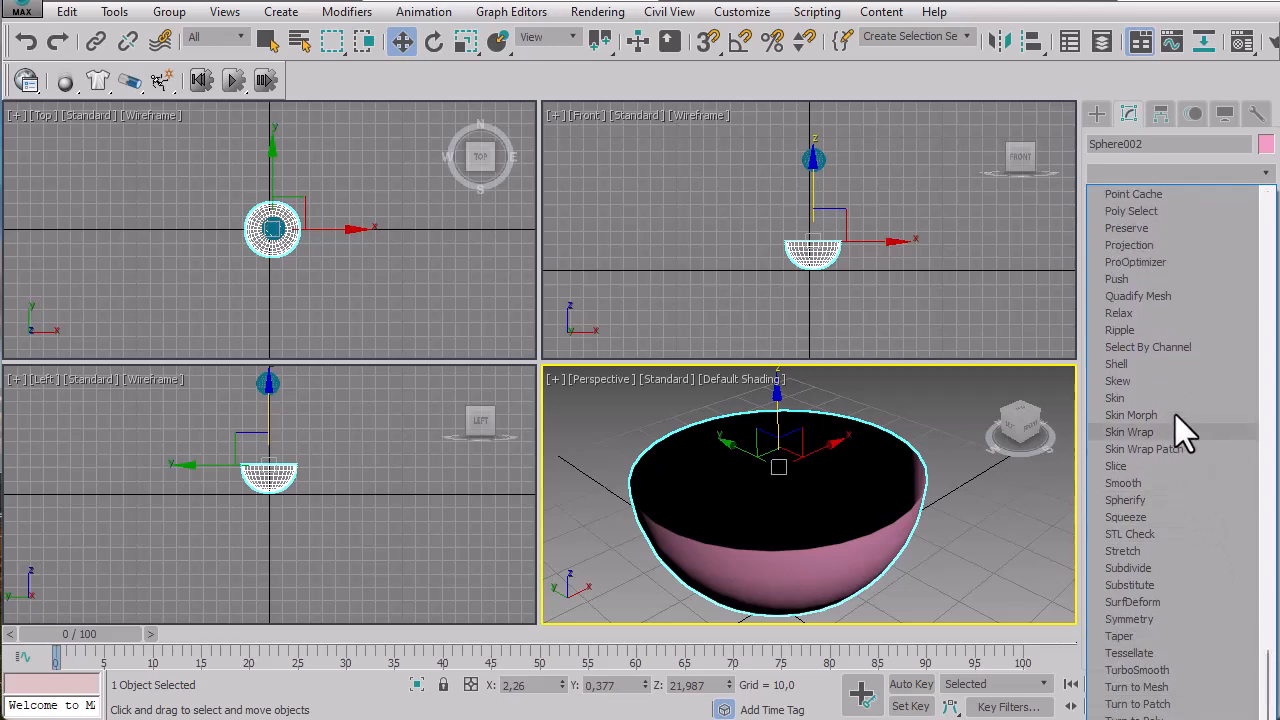
left_click(1167, 365)
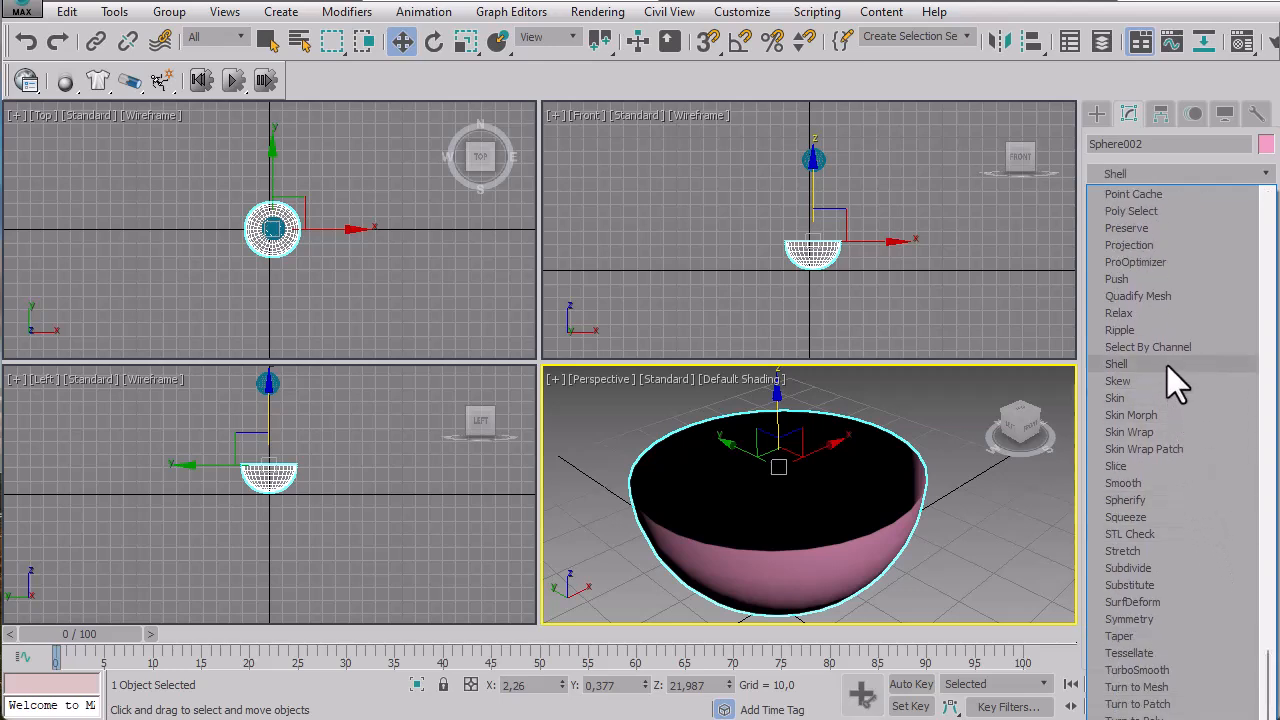
left_click(1167, 365)
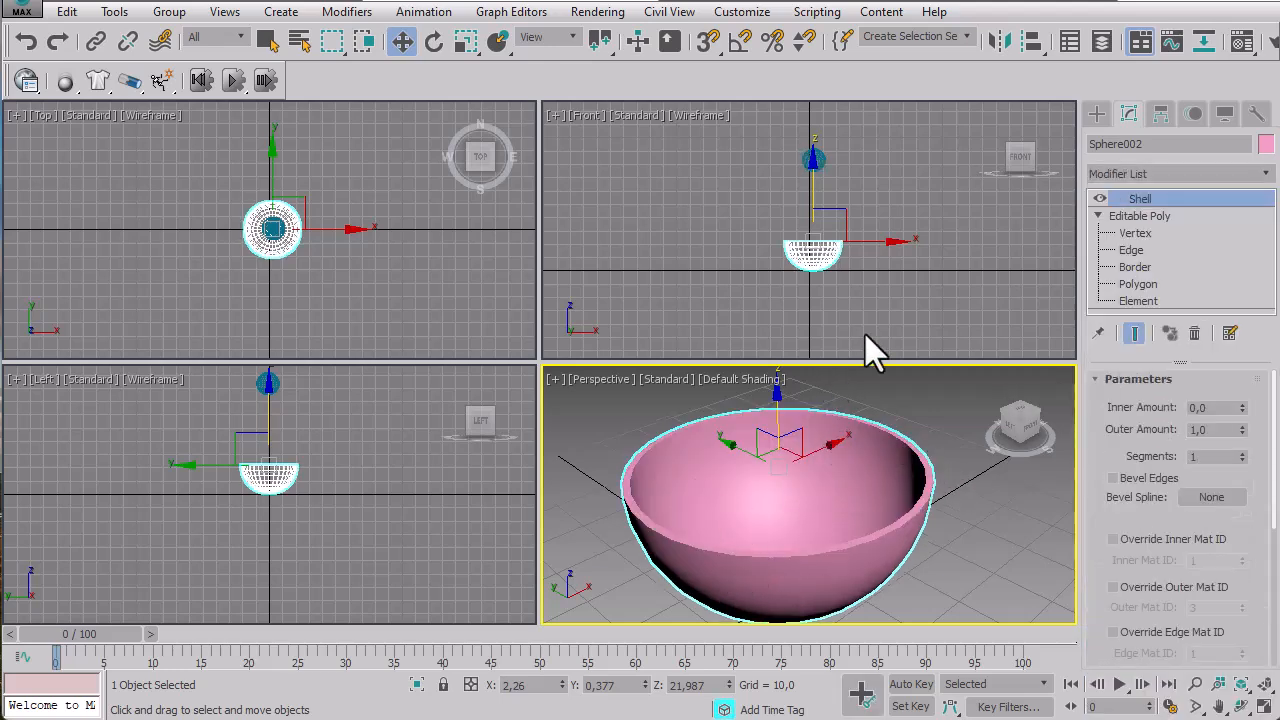
left_click(1099, 216)
left_click(912, 252)
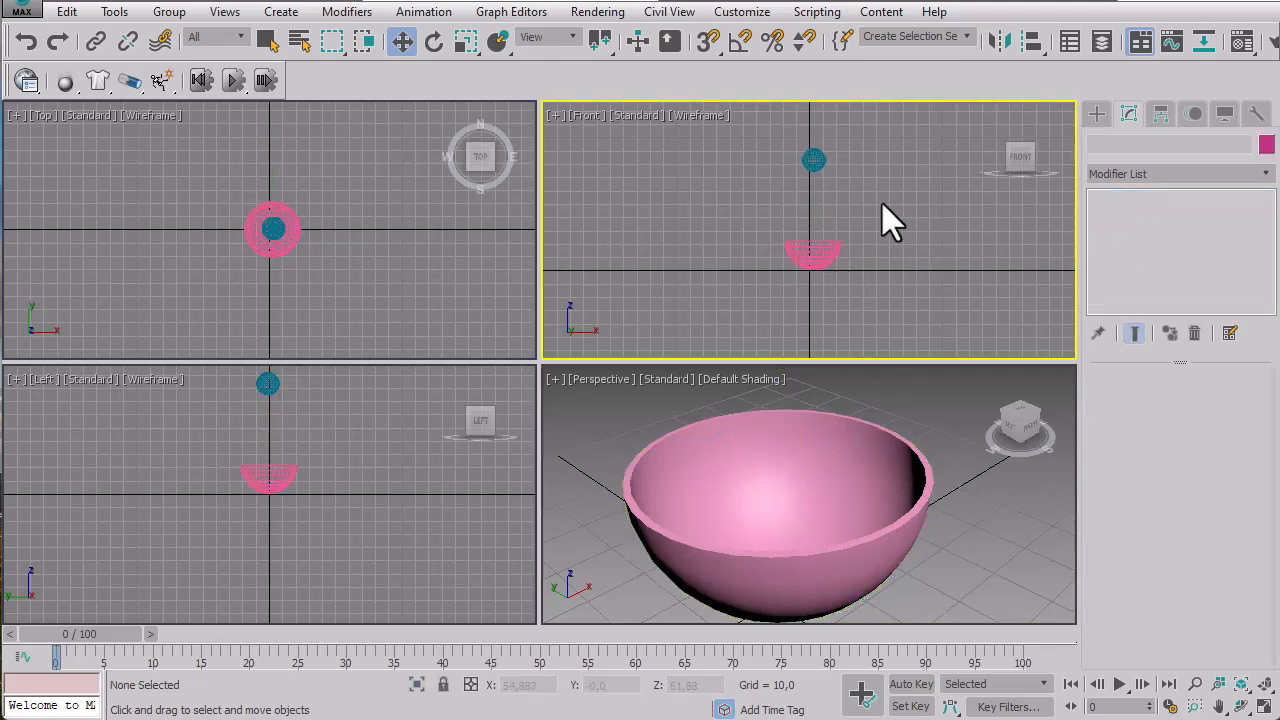
Move the small sphere above the bowl in the Front view to about X 1.5 and a height of about 89.
middle_click_drag(882, 203, 875, 255)
scroll(862, 268, "up", 4)
scroll(820, 232, "down", 2)
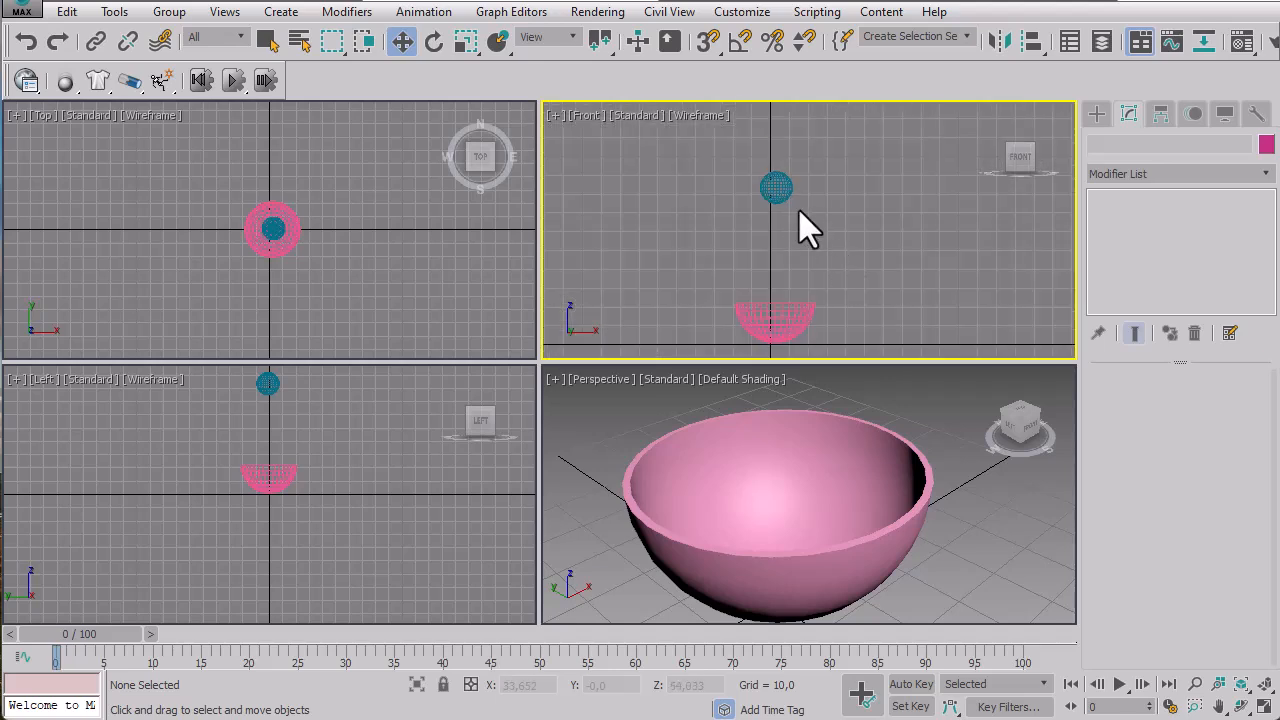
left_click(778, 192)
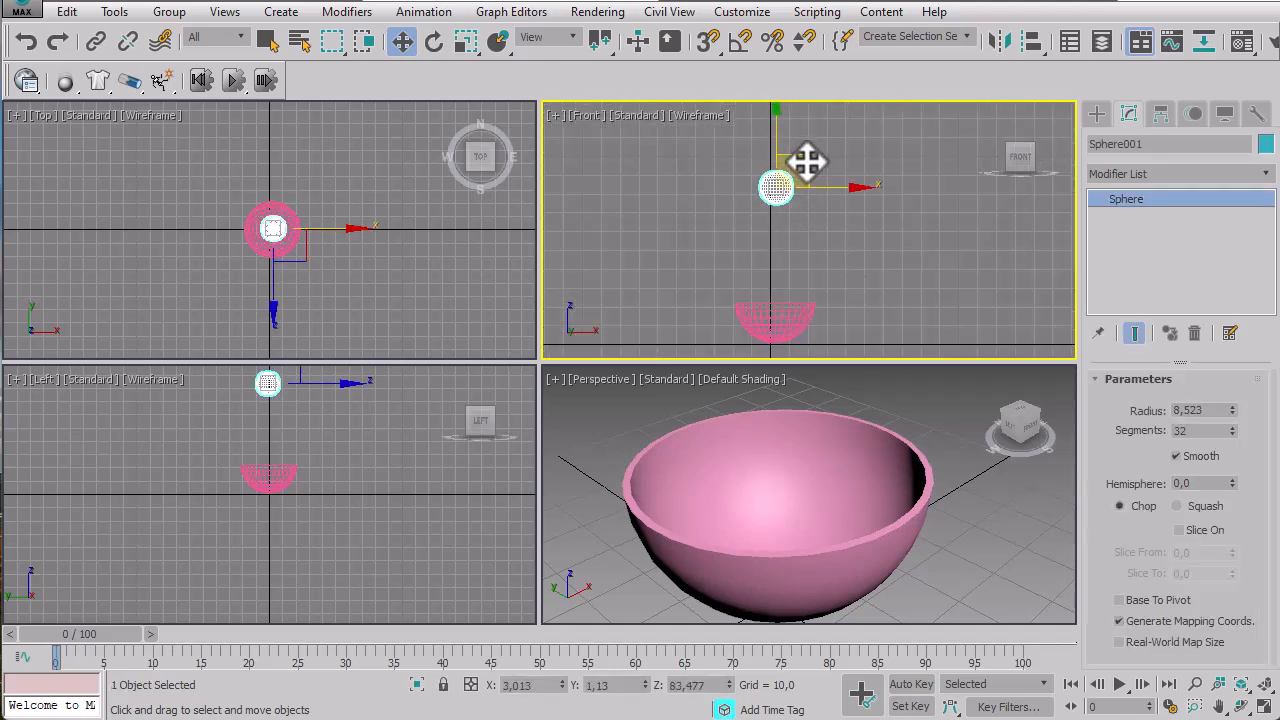
left_click_drag(806, 161, 803, 142)
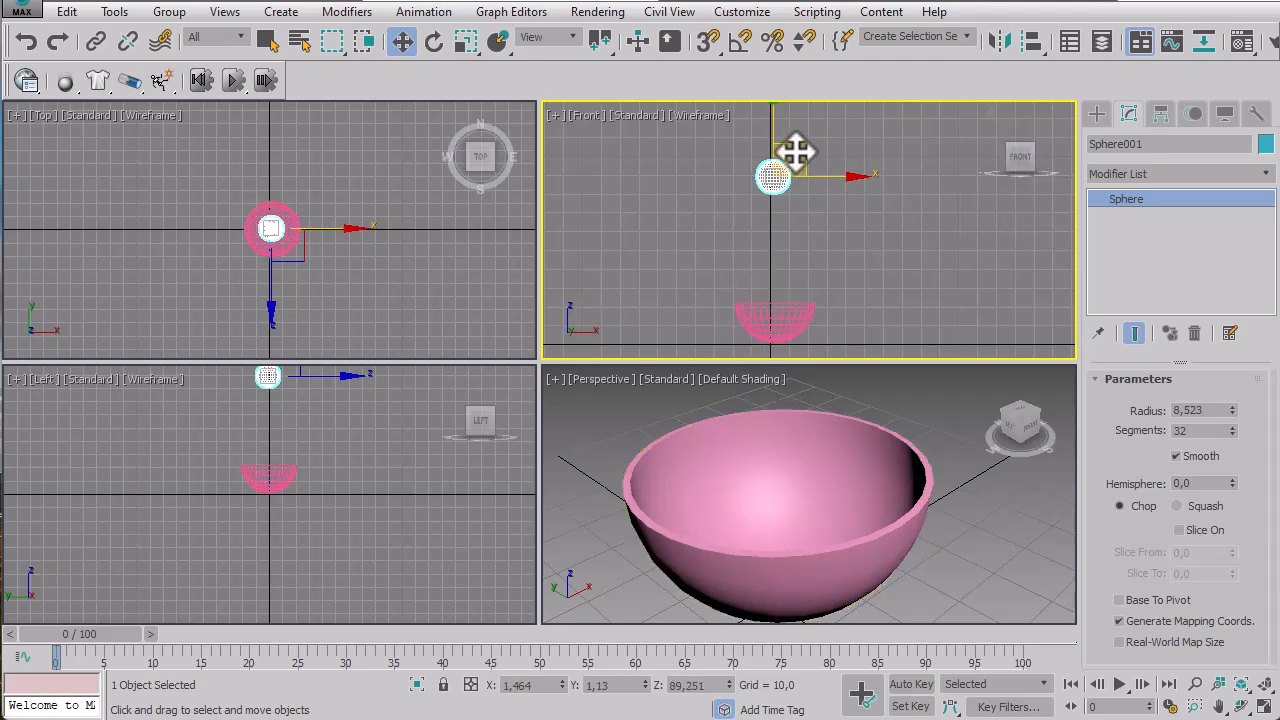
Clone the small sphere as two separate copies in the Front view, one beside it at about X 20, height 86.5, and one below that.
mouse_move(806, 151)
left_mouse_down()
mouse_move(840, 200)
mouse_move(837, 149)
left_mouse_up()
left_click(655, 446)
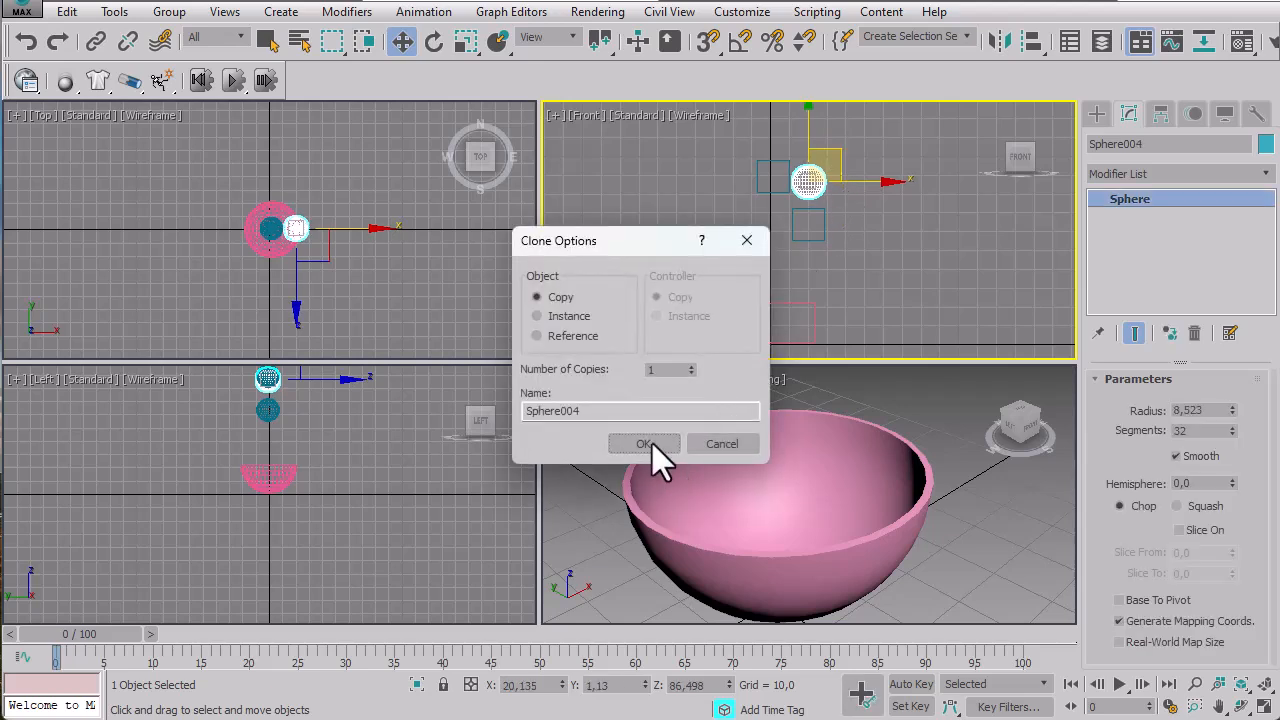
left_click(652, 443)
left_click(853, 249)
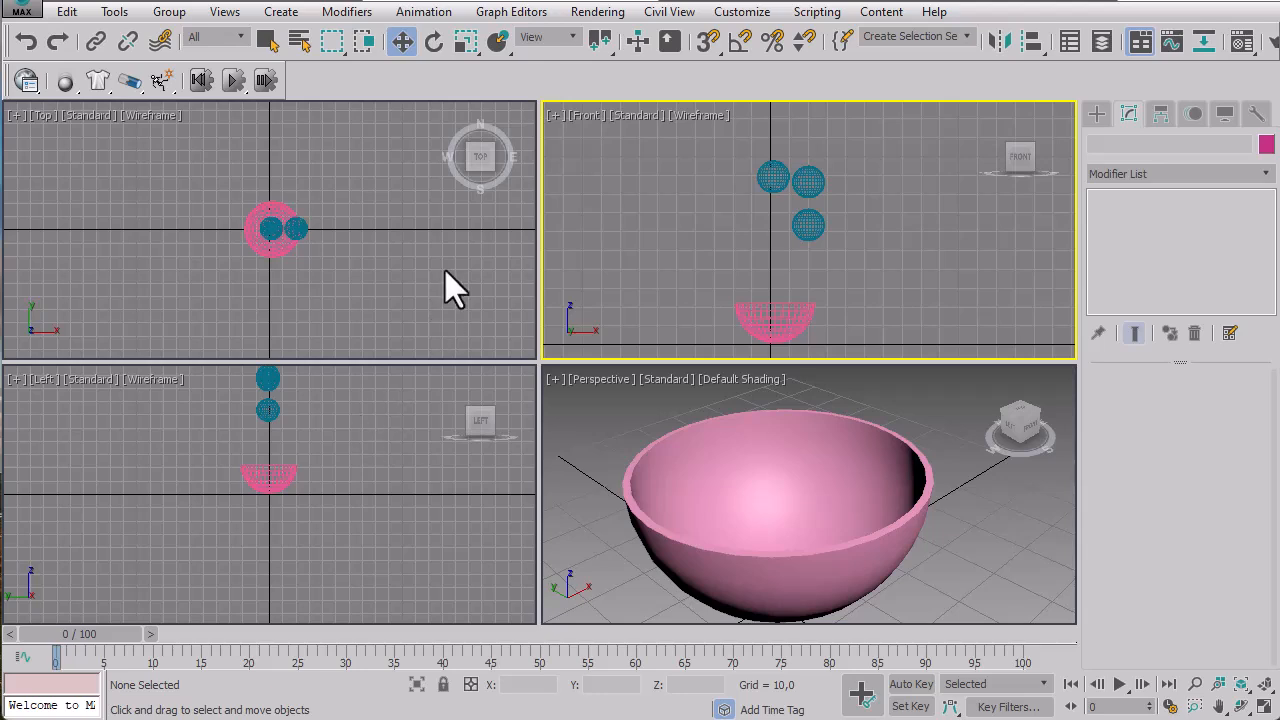
Create a flat box under the bowl in the Top view, about 78 long, 36 wide and 3 high.
left_click(1097, 113)
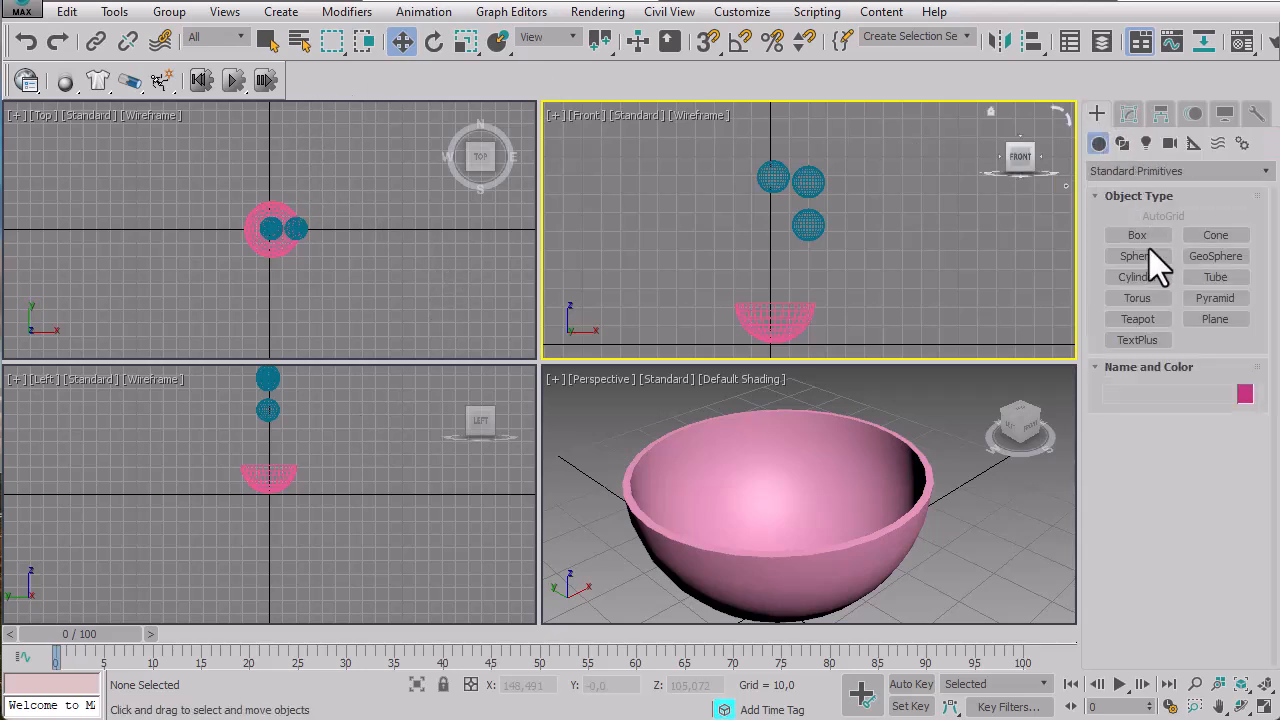
left_click(1137, 235)
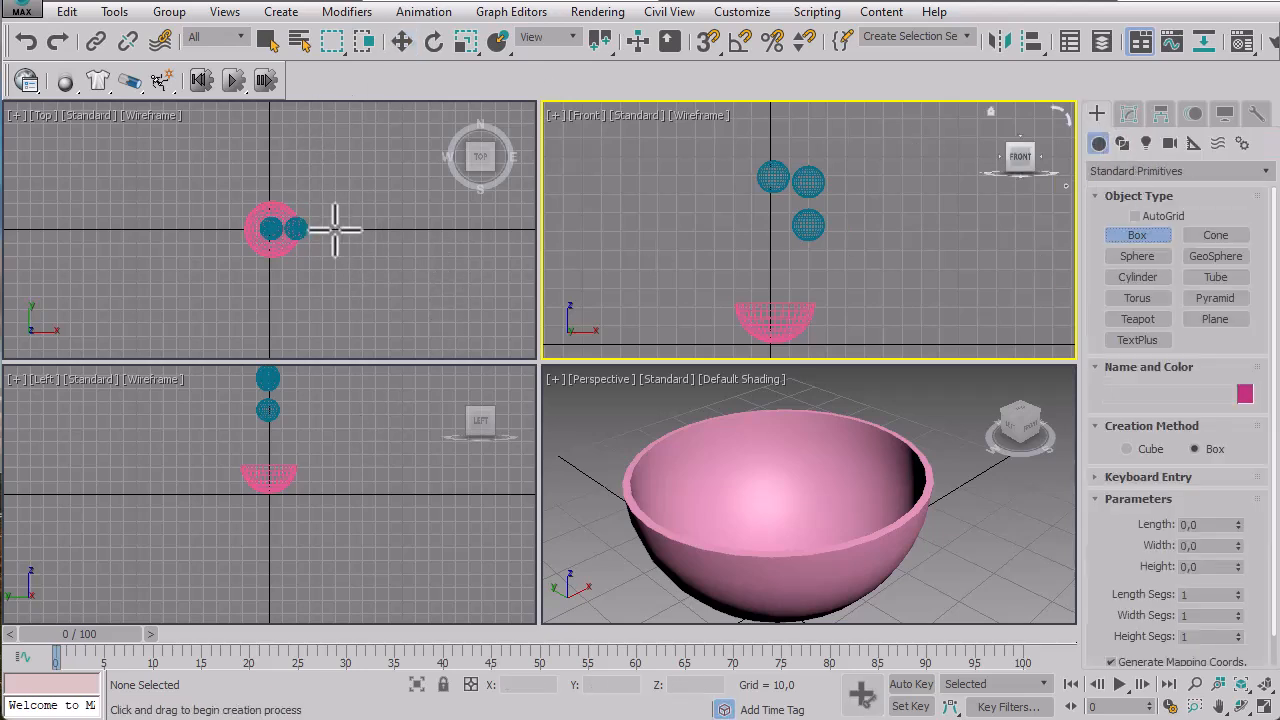
left_click_drag(240, 174, 286, 276)
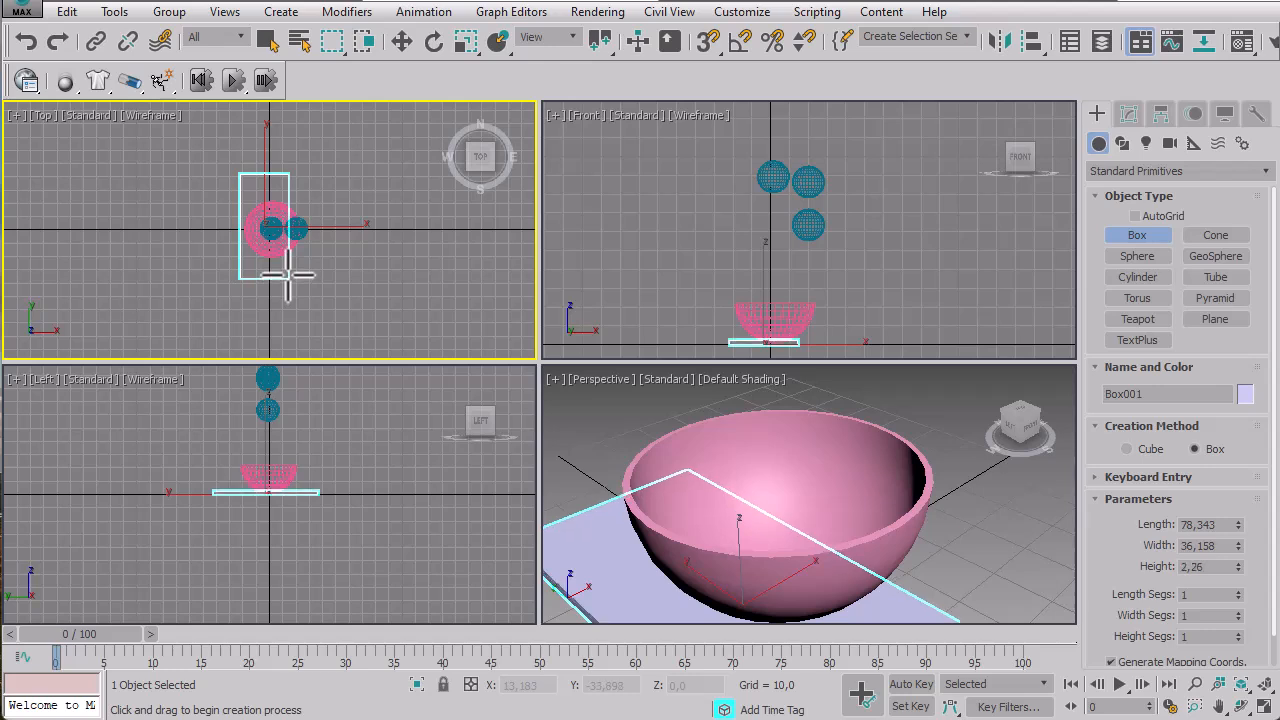
left_click(290, 265)
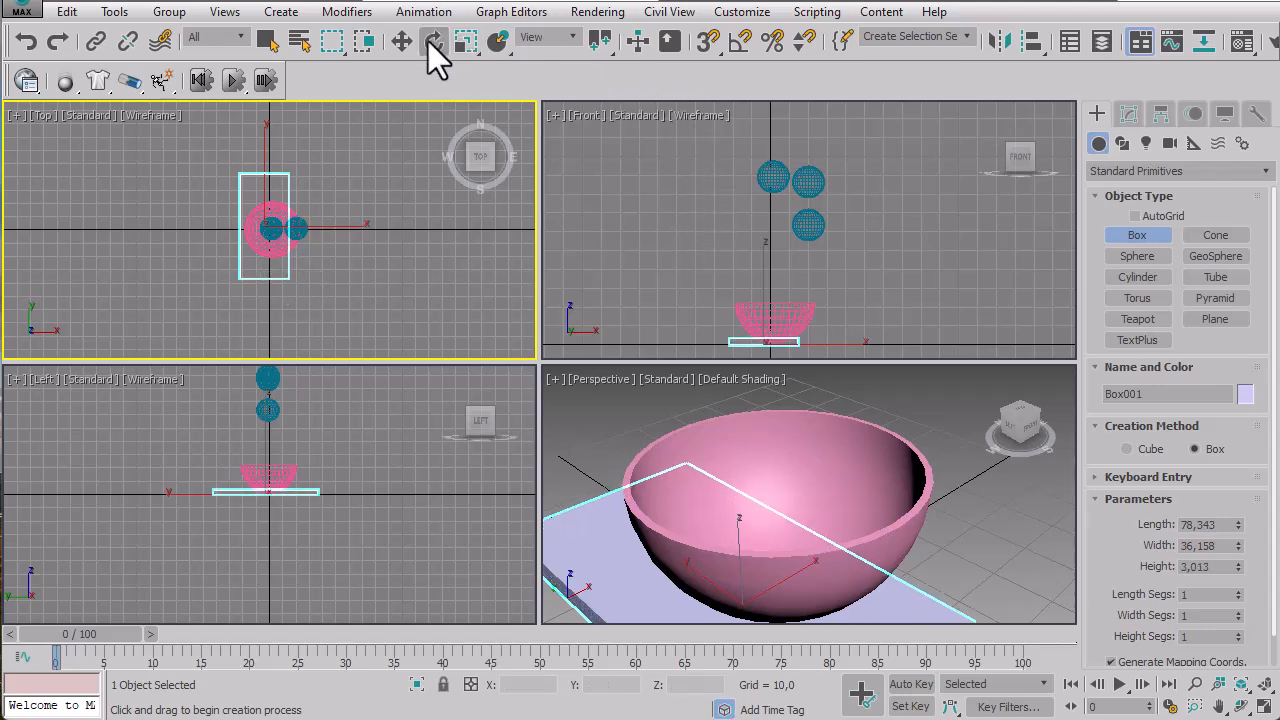
Move the box straight up in the Front view to a height of about 58, above the bowl.
left_click(418, 50)
right_click(818, 284)
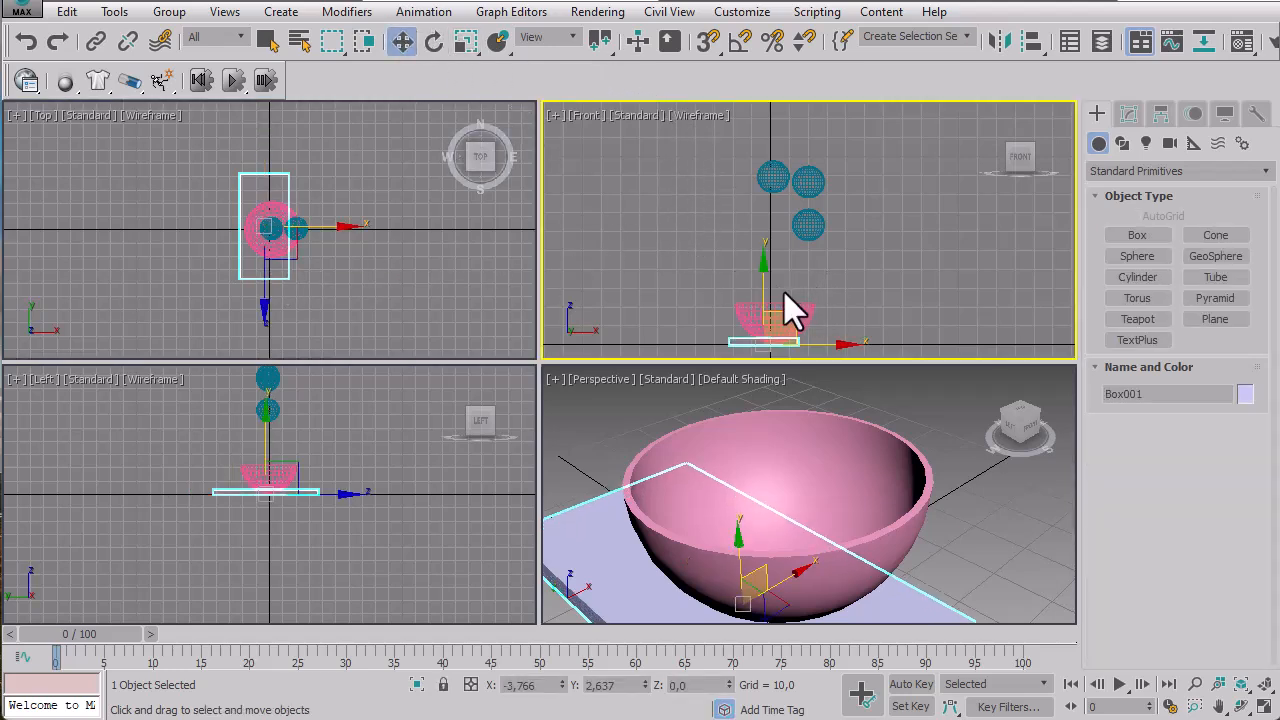
left_click_drag(763, 286, 750, 178)
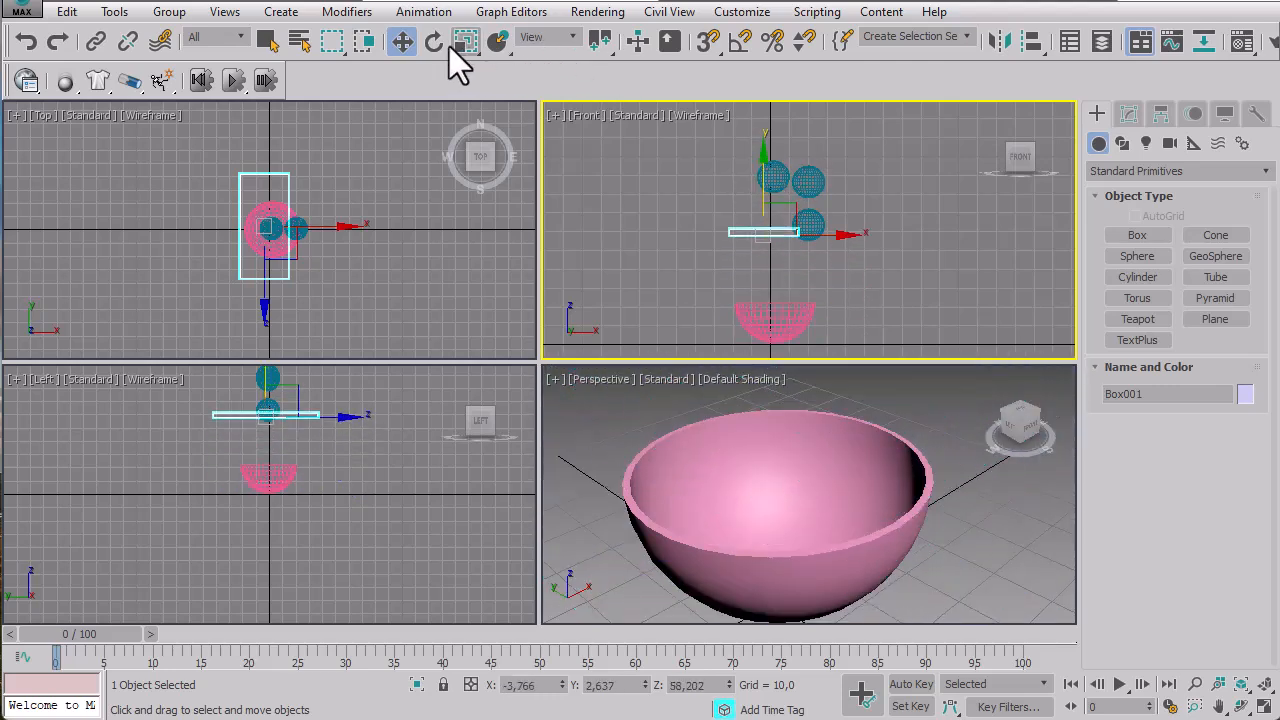
Rotate the box about 31 degrees around the Y axis so it slopes down towards positive X.
left_click(434, 41)
left_click_drag(774, 171, 800, 177)
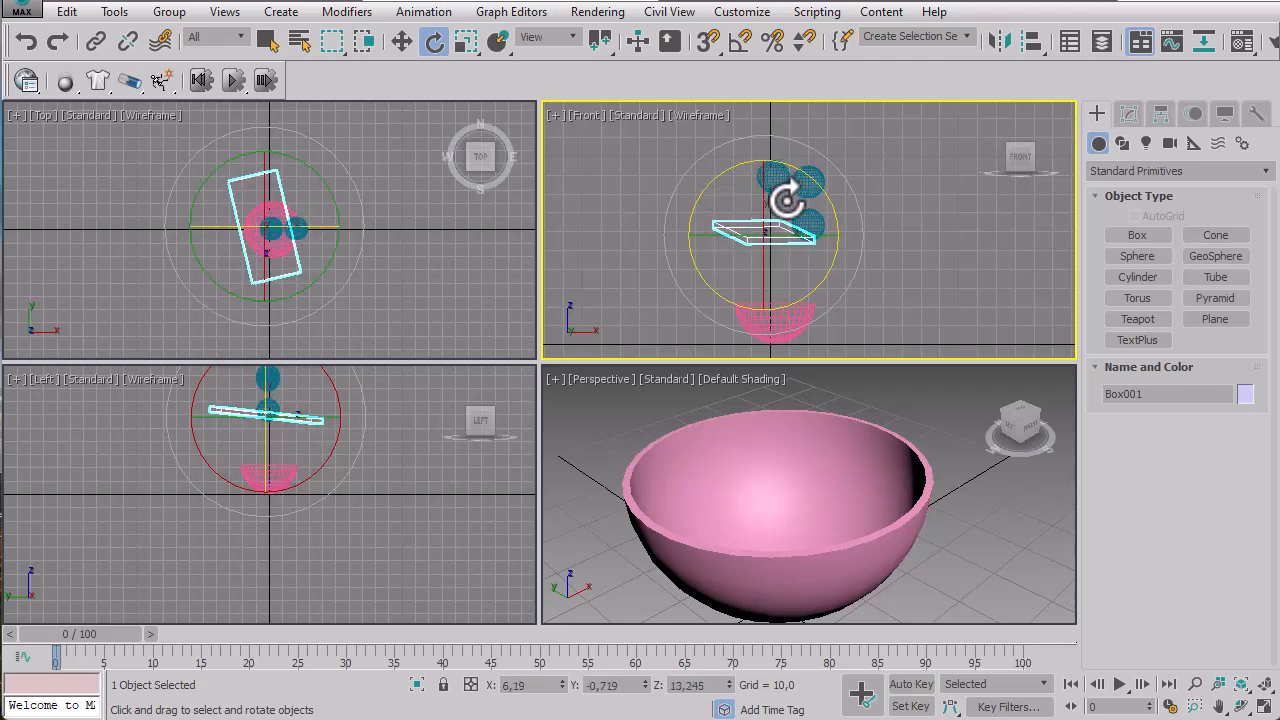
key("ctrl+z")
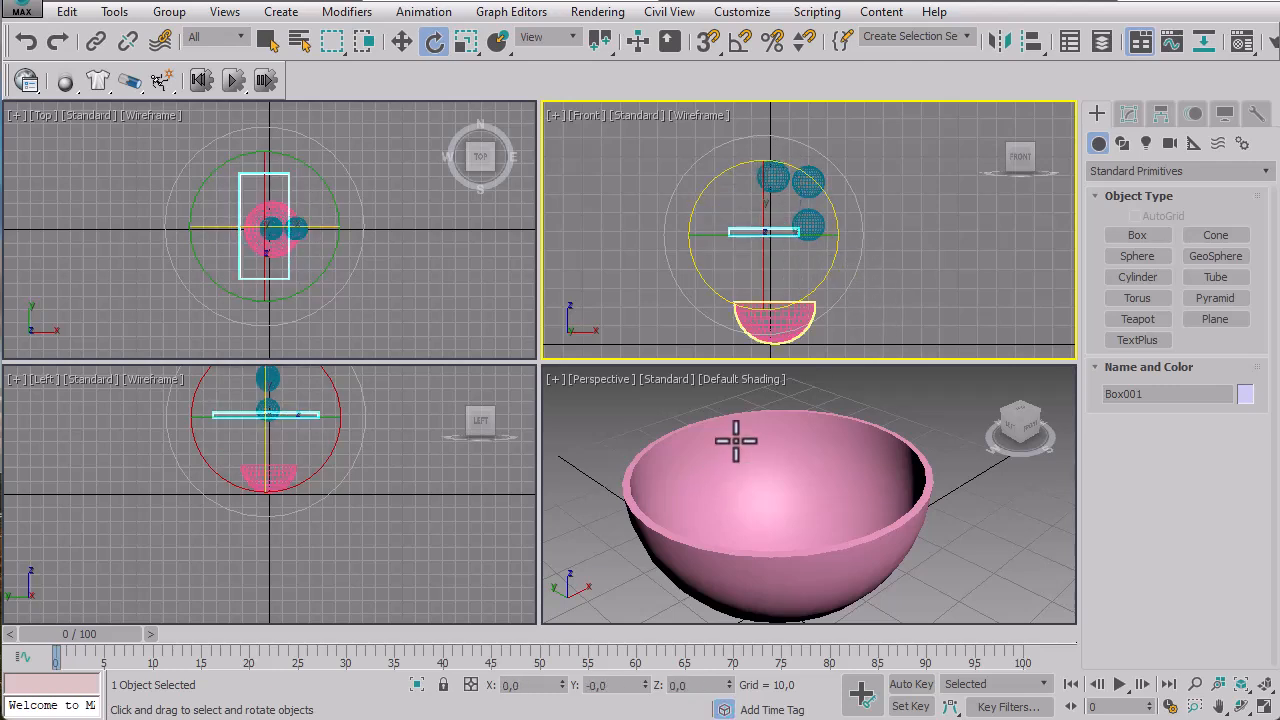
right_click(811, 410)
left_click(1258, 689)
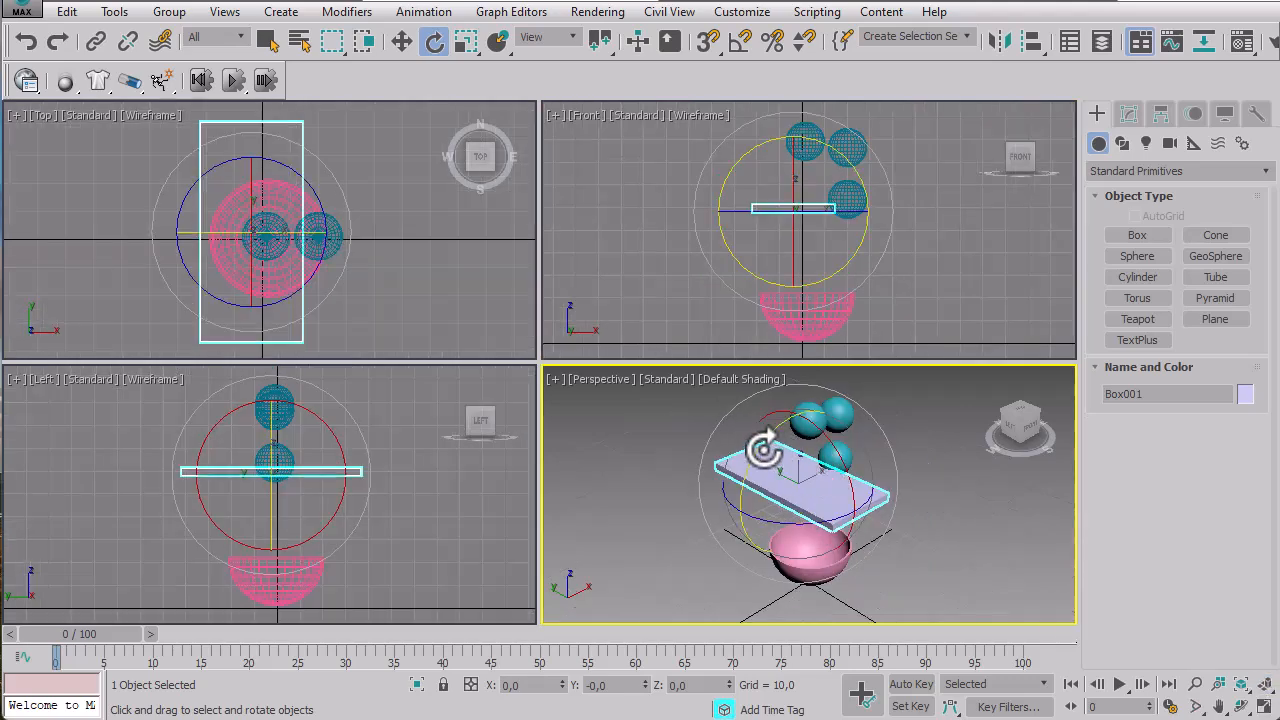
left_click_drag(762, 451, 772, 386)
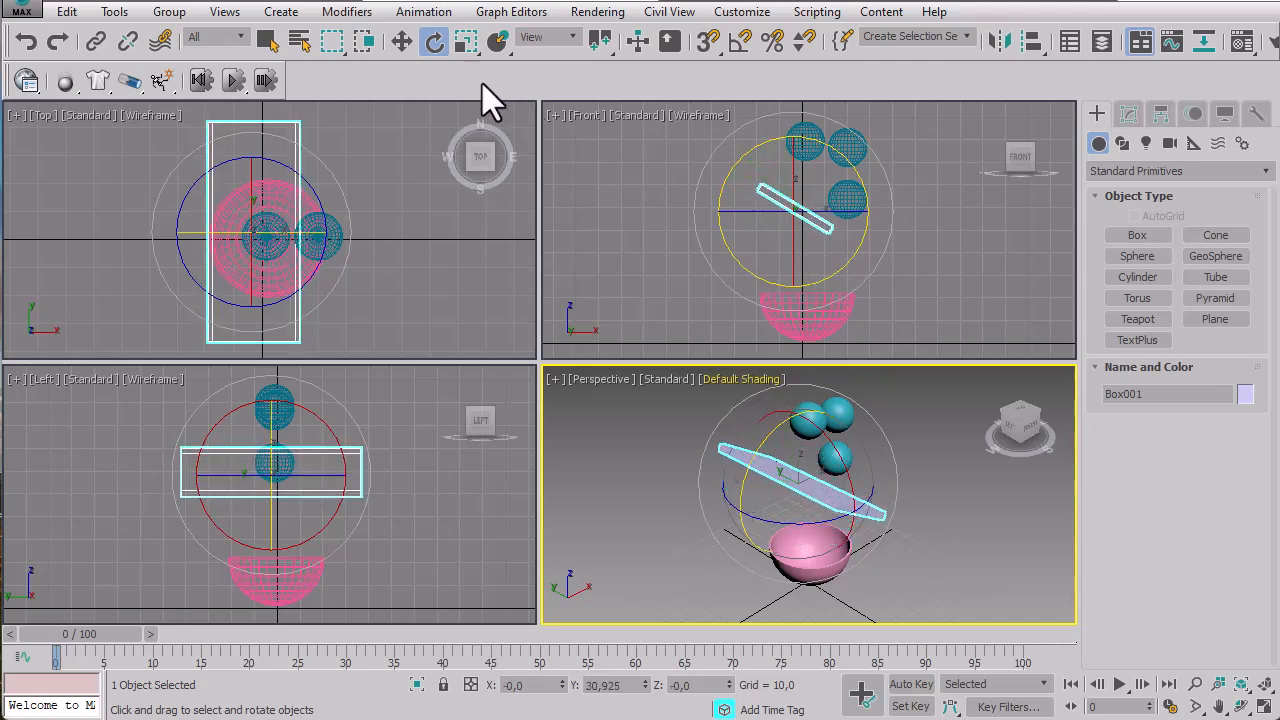
Move the tilted box in the Front view to about X -16.6 and a height of about 53.8.
left_click(401, 41)
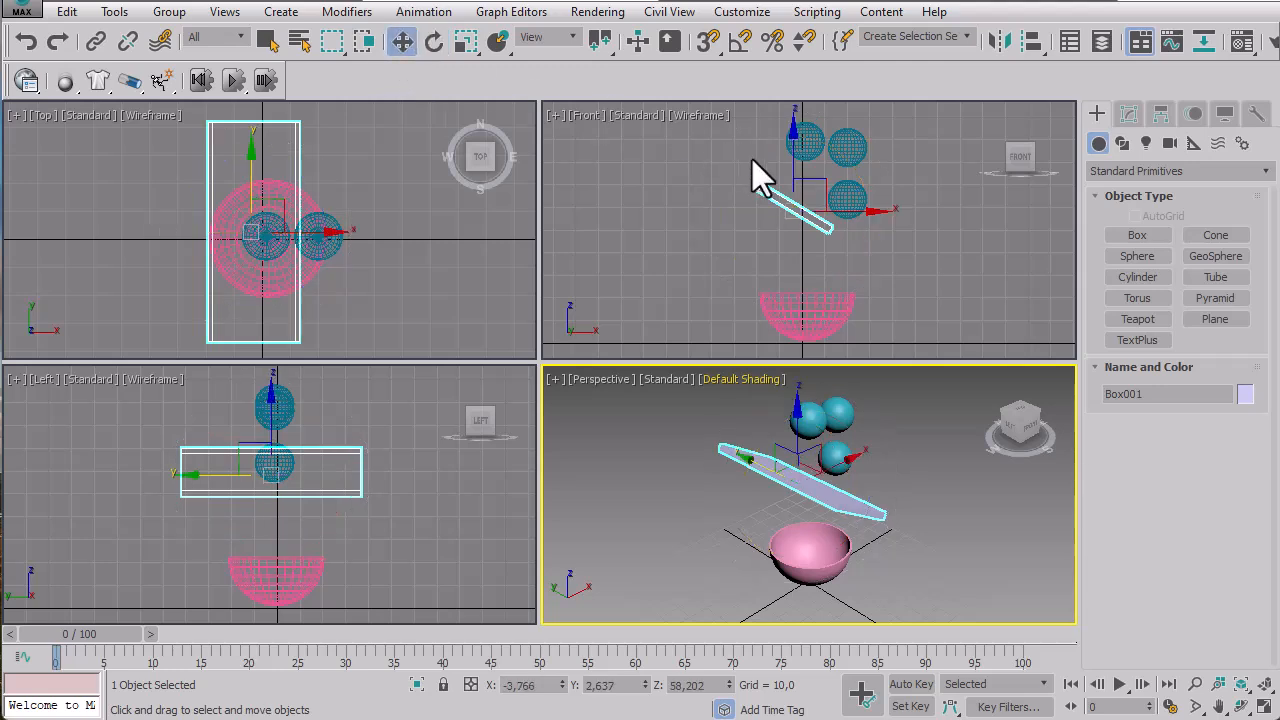
left_click(824, 182)
left_click_drag(826, 180, 793, 193)
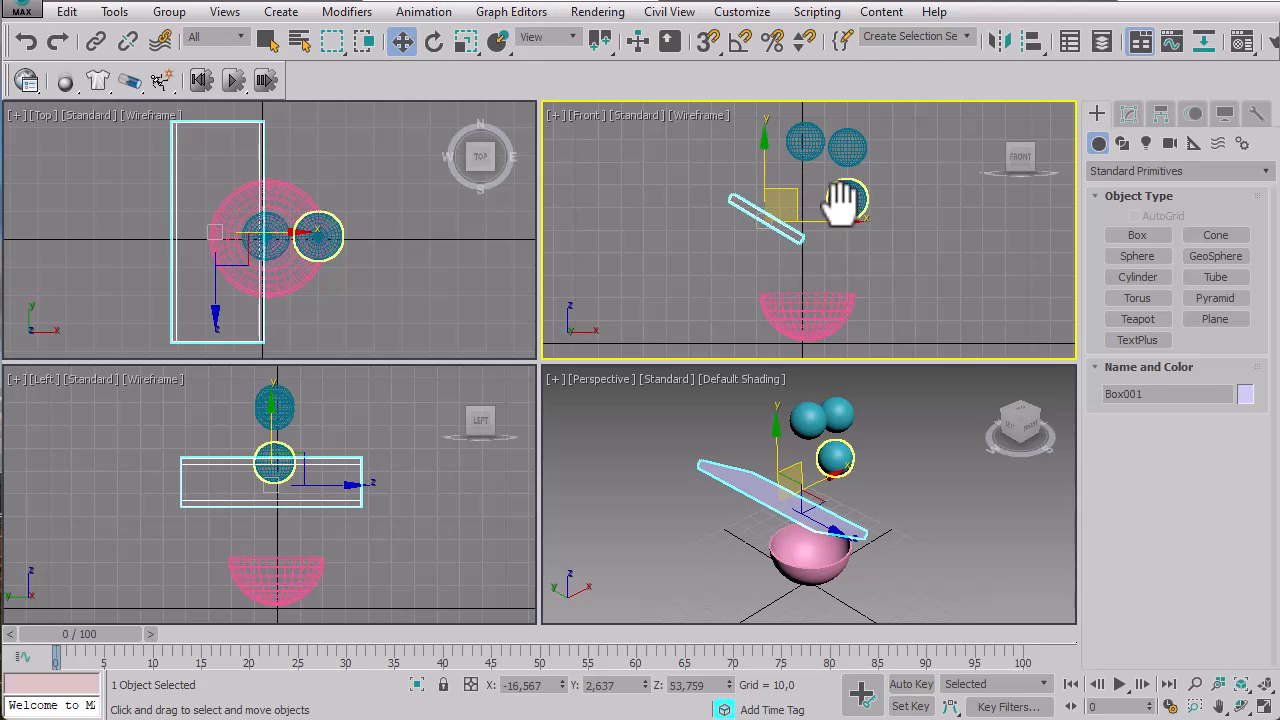
In the Front view, move the lowest sphere beneath the first one, and another sphere up to about X -16.2, height 110.
middle_click_drag(840, 203, 843, 225)
scroll(840, 224, "down", 3)
left_click(886, 215)
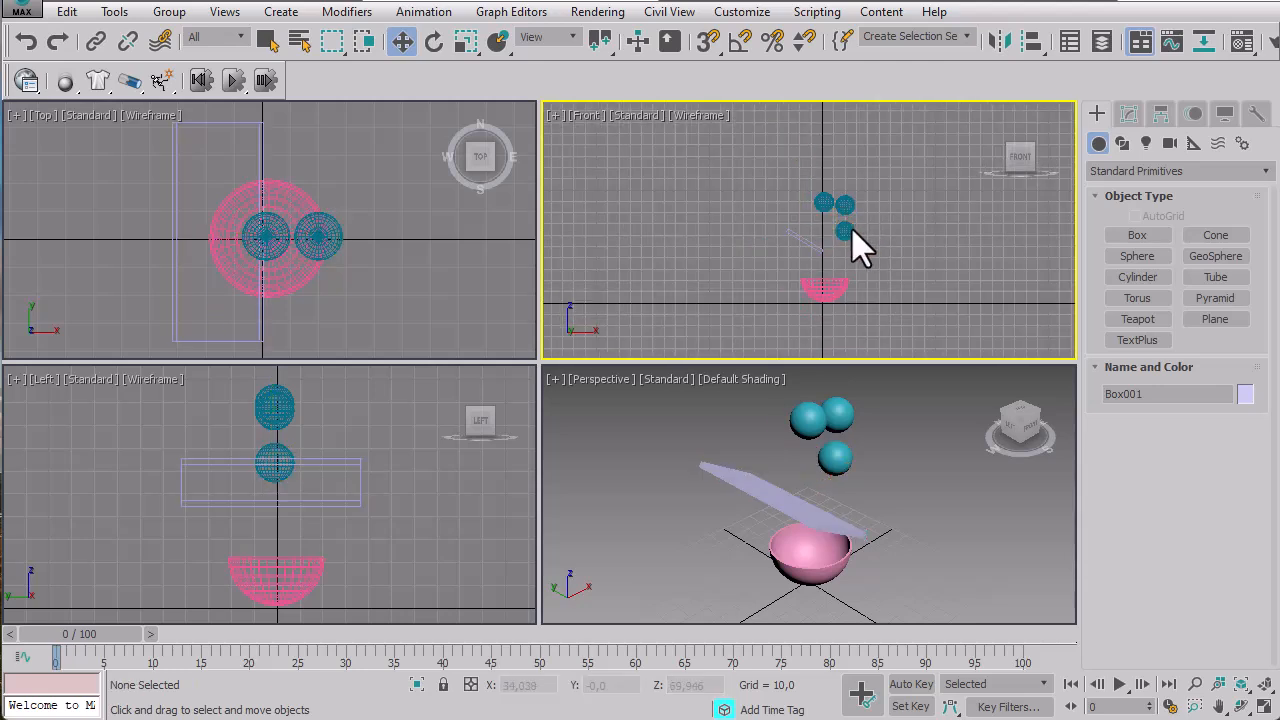
left_click_drag(852, 229, 826, 233)
Offset the highest and middle spheres in the Top view to stagger the three, and nudge the tilted box about 1.5 along X.
left_click(232, 232)
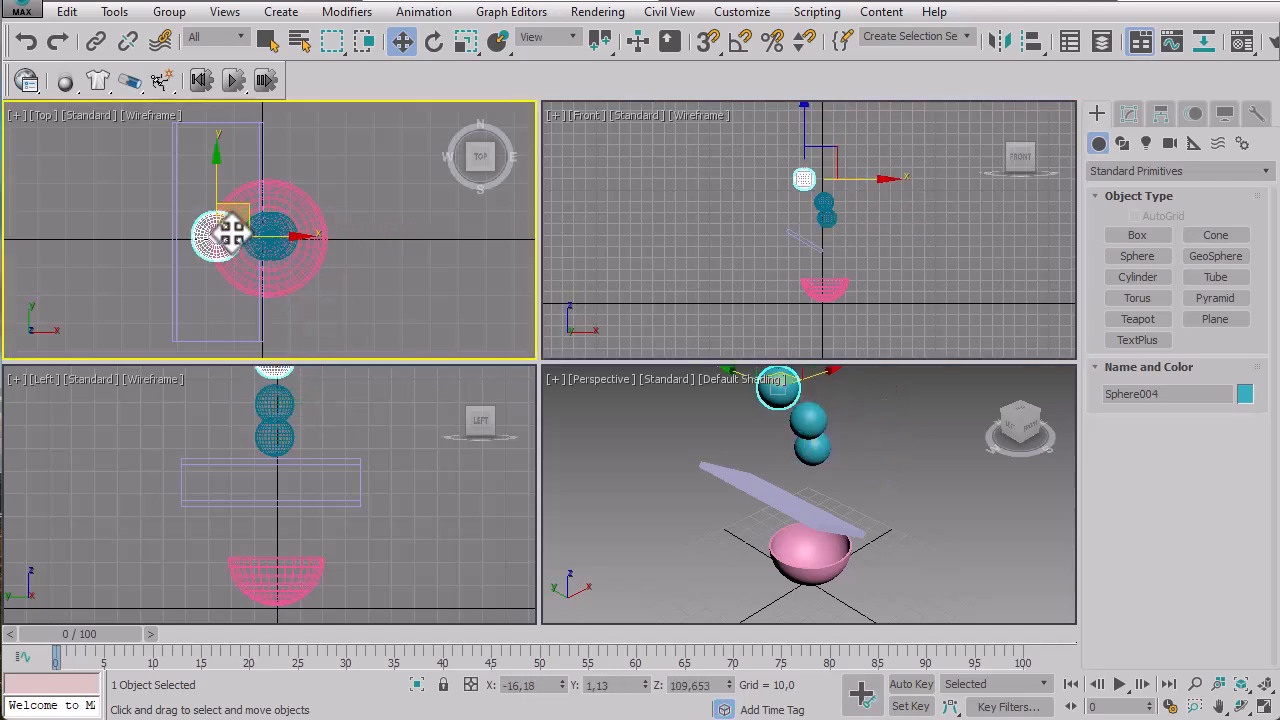
left_click_drag(240, 200, 259, 183)
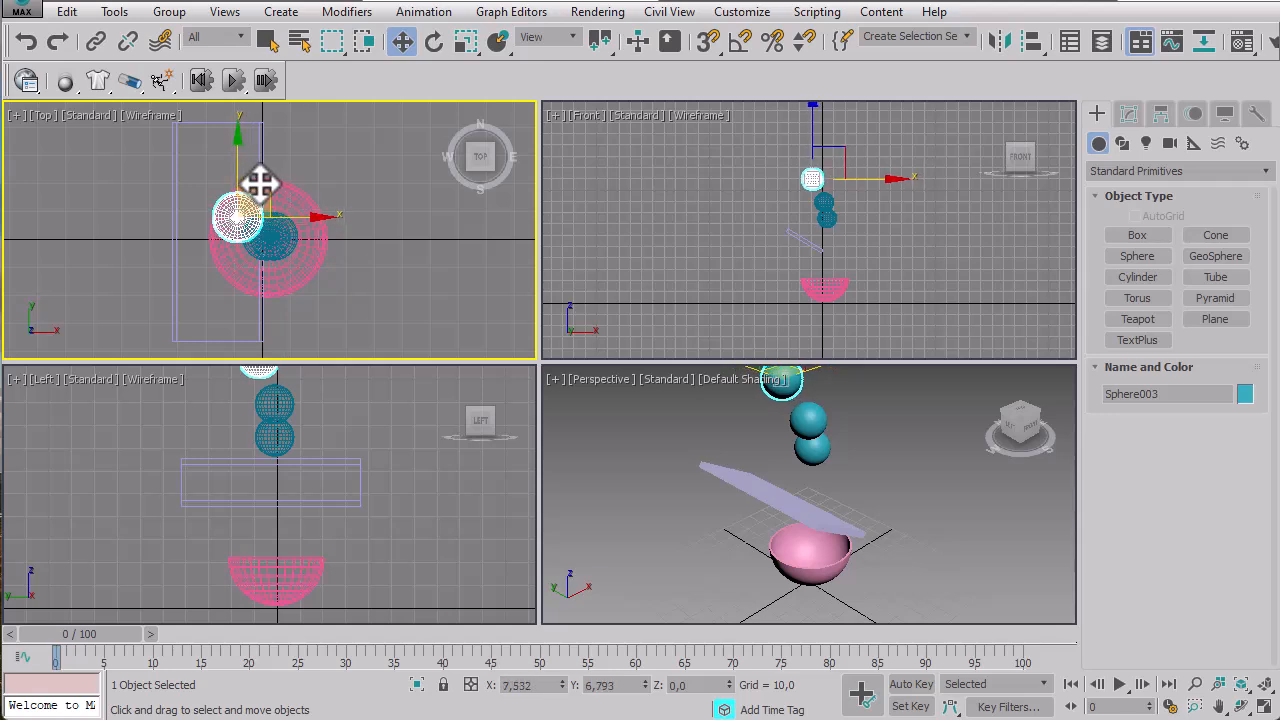
left_click(277, 240)
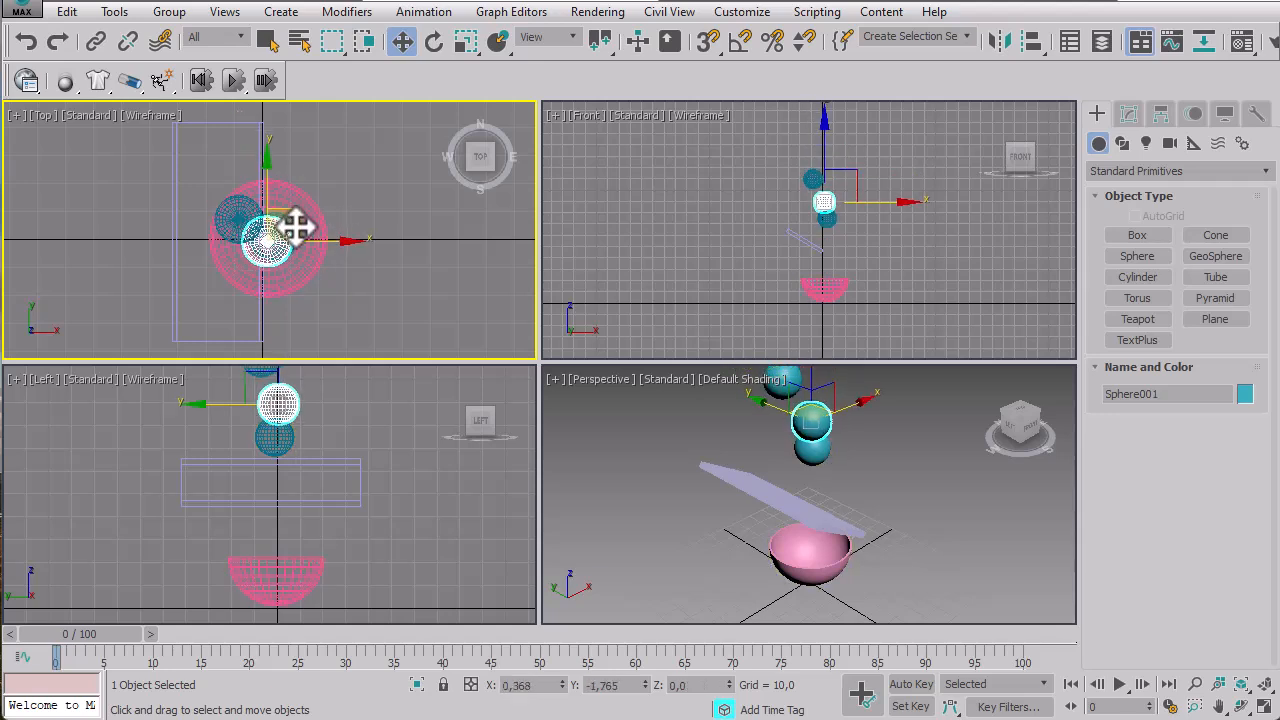
mouse_move(295, 228)
left_mouse_down()
mouse_move(285, 255)
mouse_move(316, 234)
mouse_move(303, 235)
left_mouse_up()
left_click(261, 135)
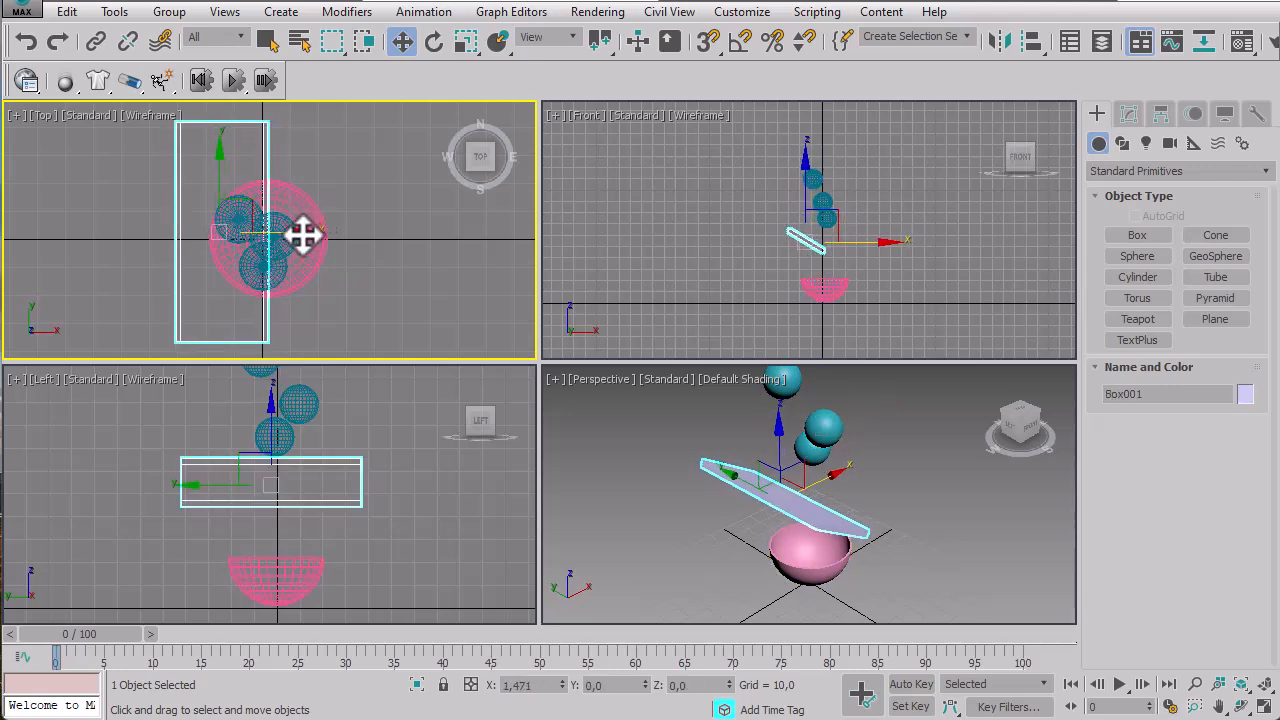
left_click(460, 248)
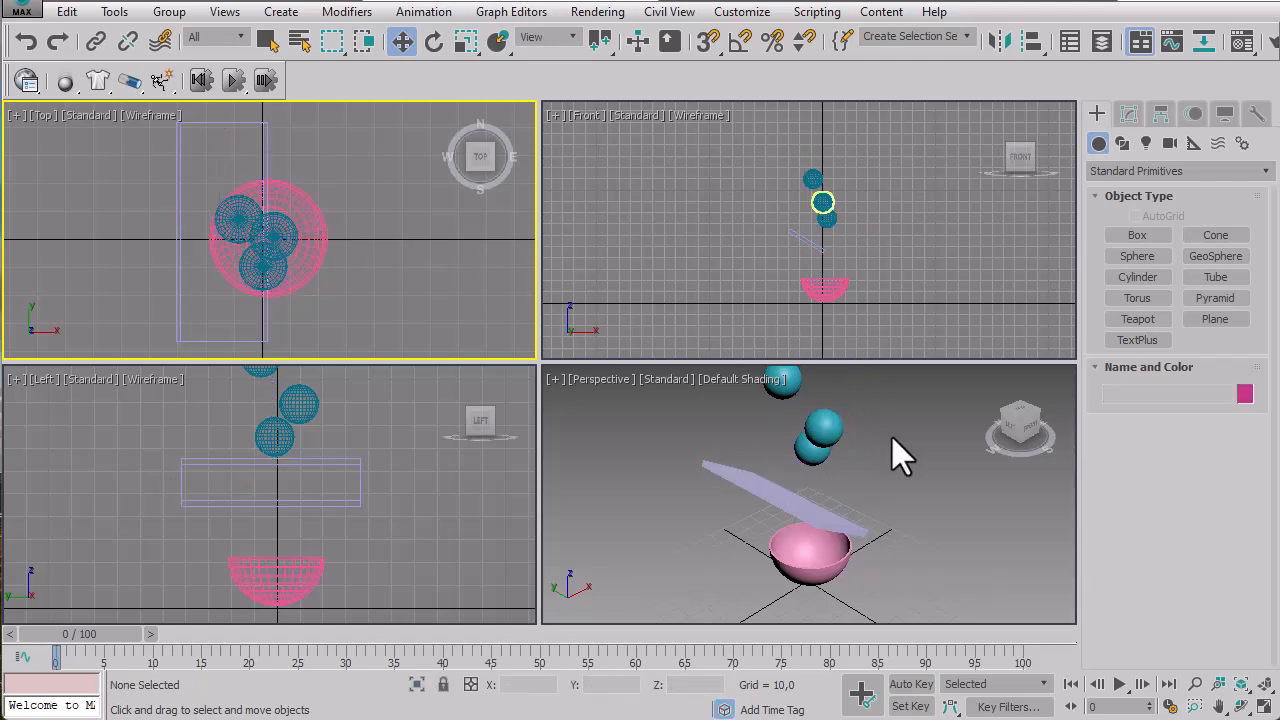
Move the bowl along X in the Front view to about X 9.3, and deselect it.
left_click(975, 540)
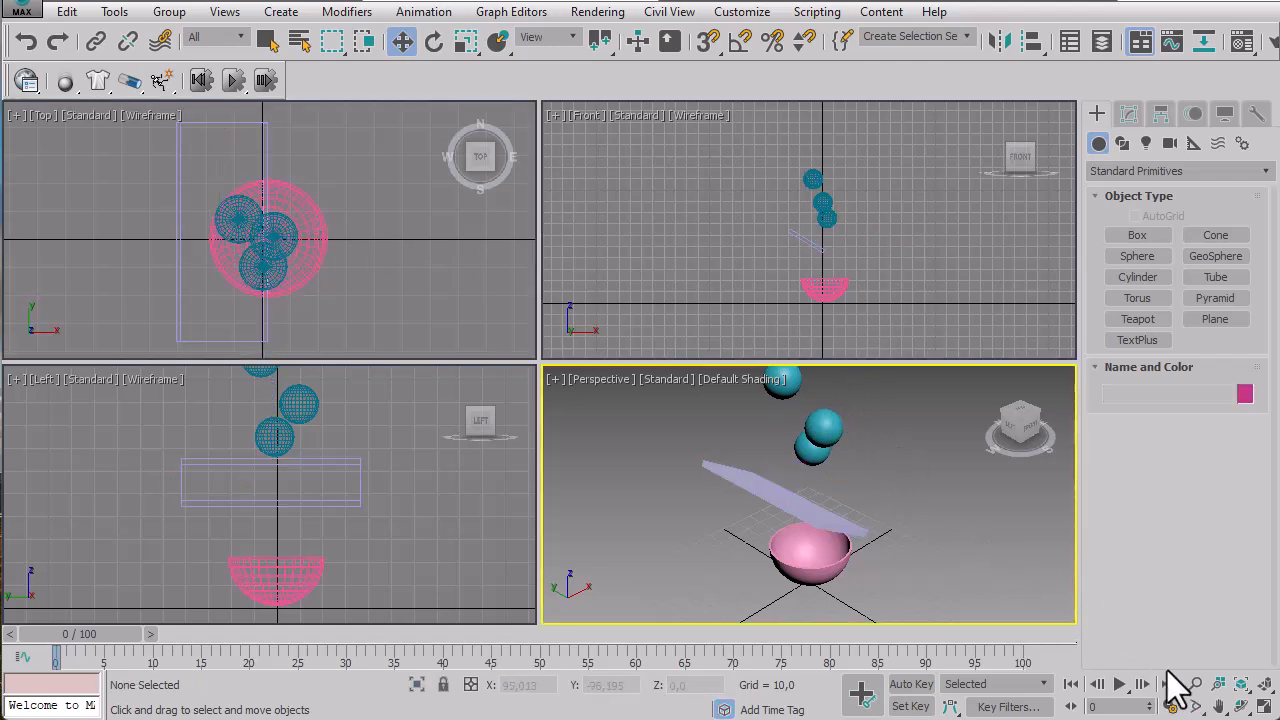
left_click(1218, 708)
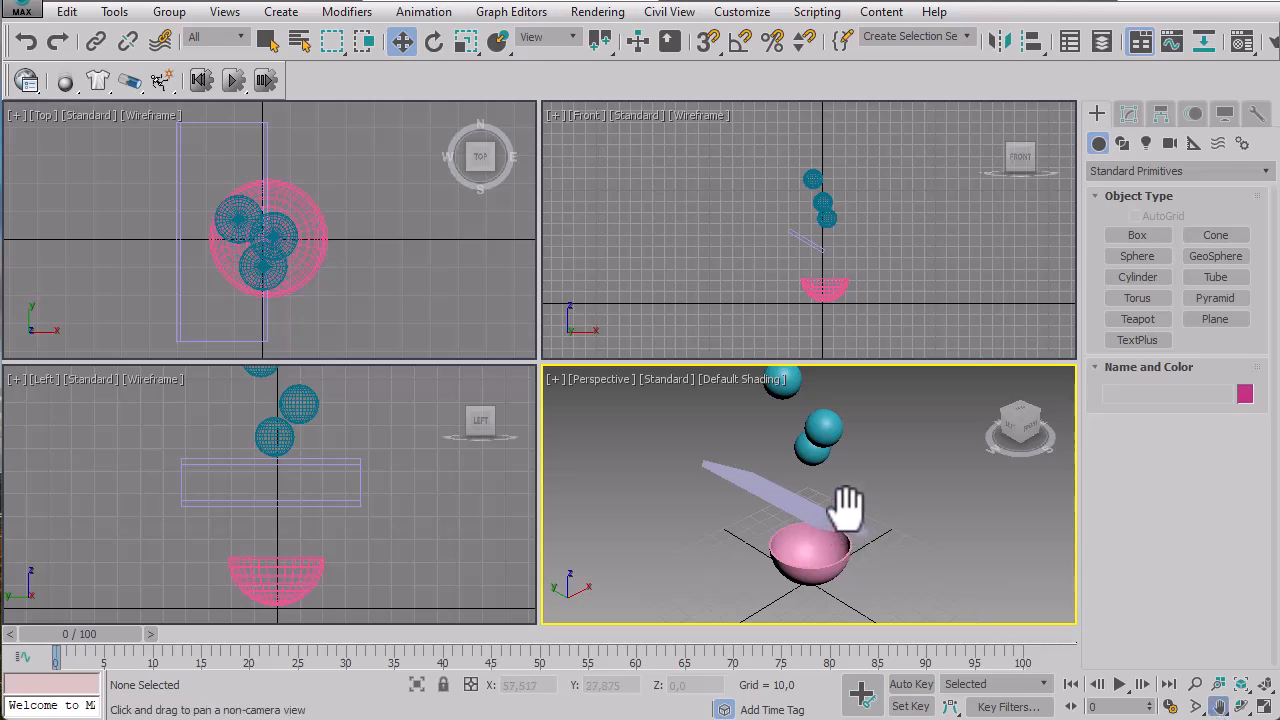
left_click(1242, 707)
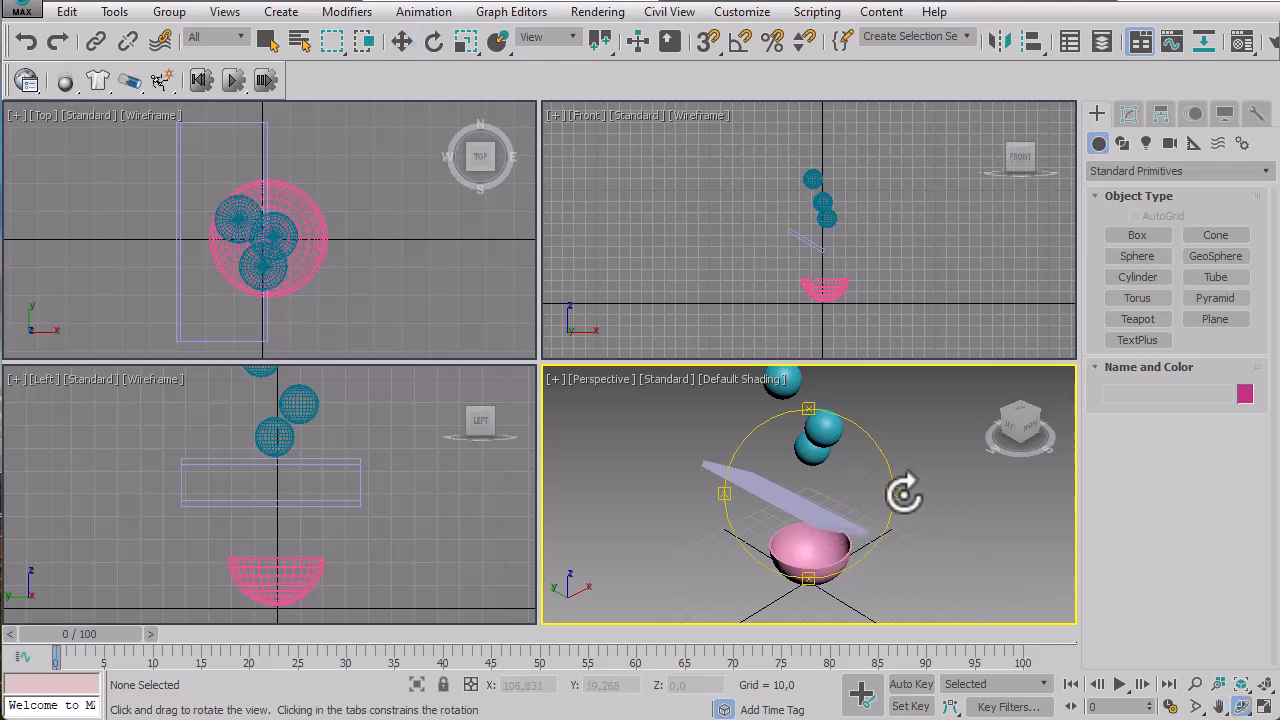
left_click_drag(885, 490, 773, 512)
right_click(855, 303)
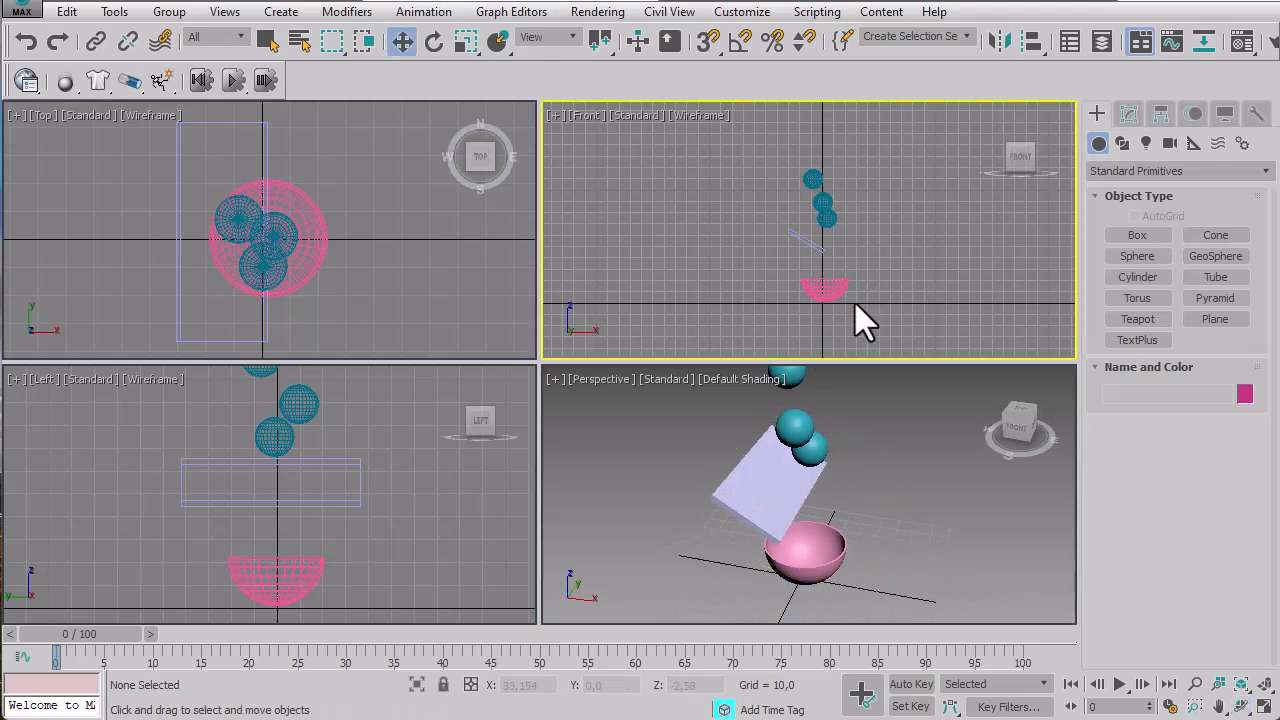
left_click(840, 292)
left_click_drag(895, 277, 906, 278)
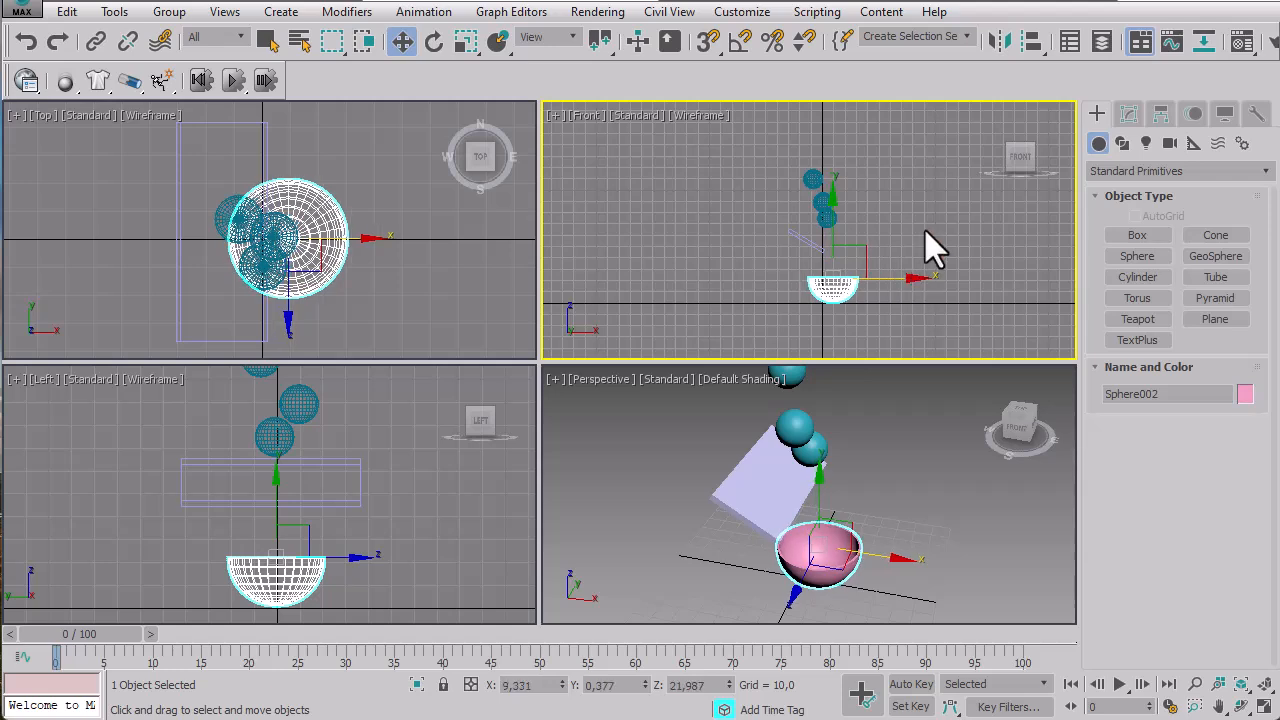
left_click(925, 232)
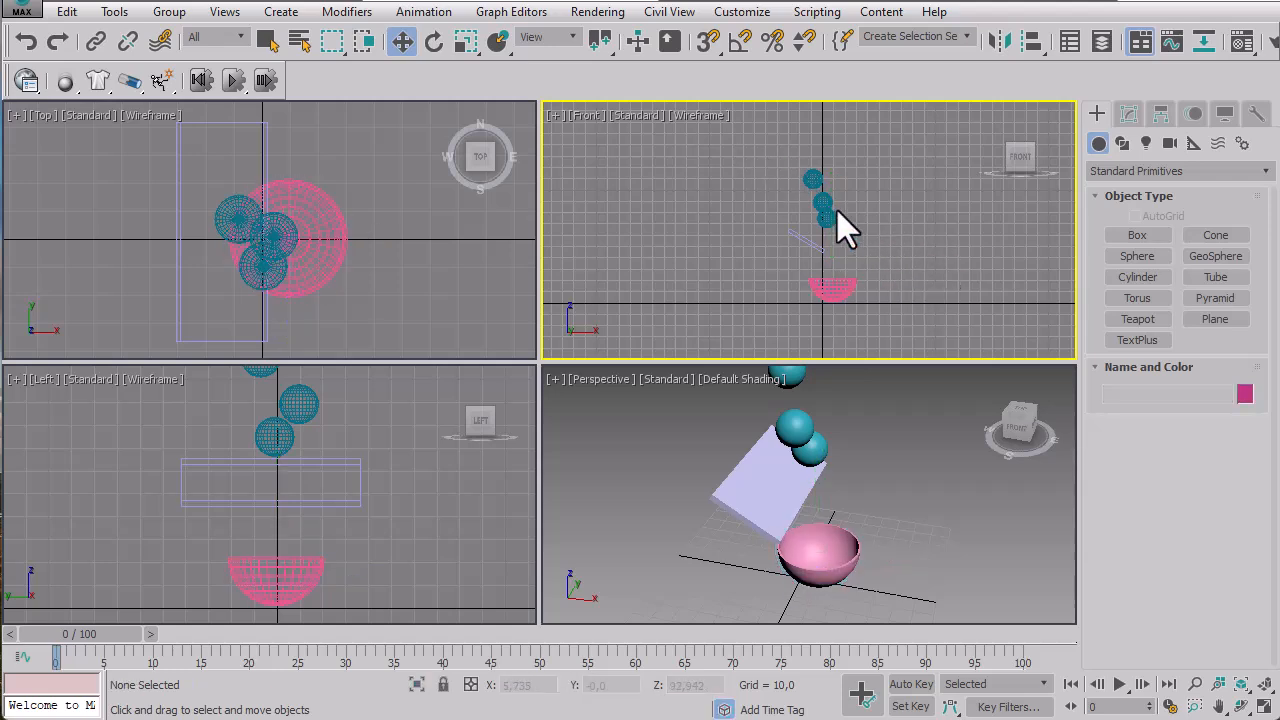
Raise the three spheres and tilted box together until the box is about 78 high, and shift the bowl slightly further along positive X.
left_click_drag(871, 253, 871, 254)
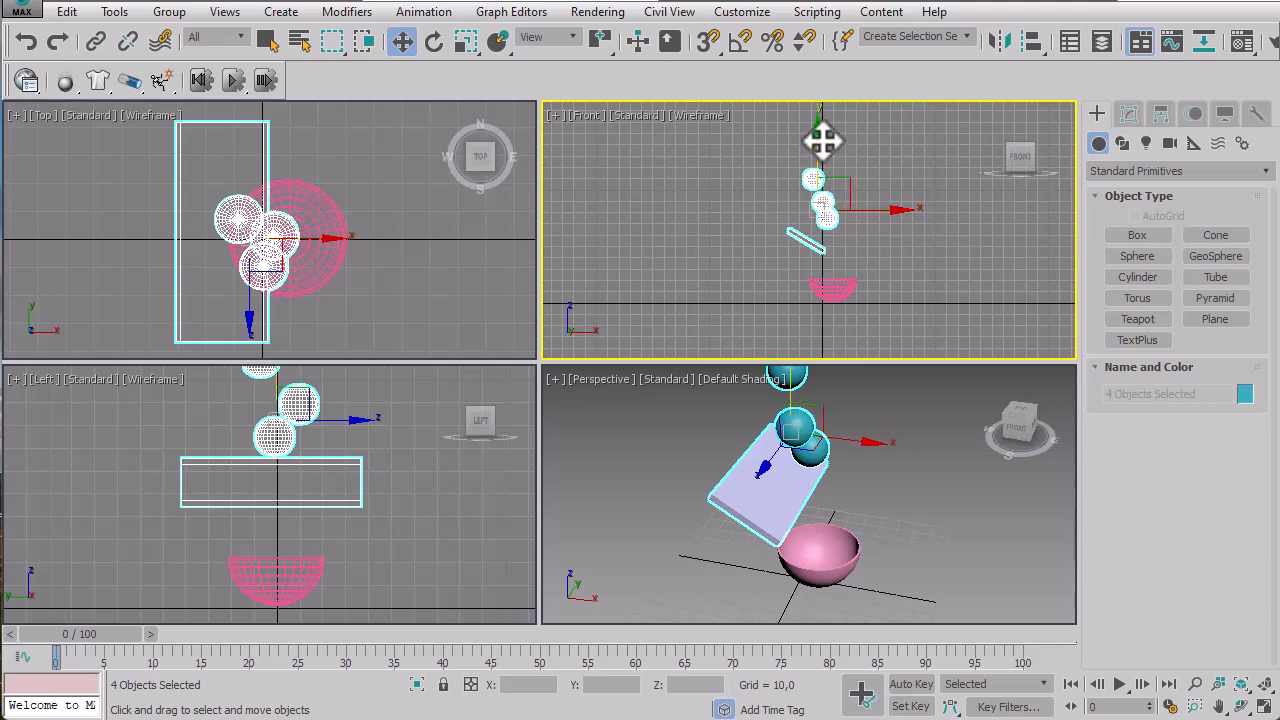
left_click_drag(820, 137, 818, 103)
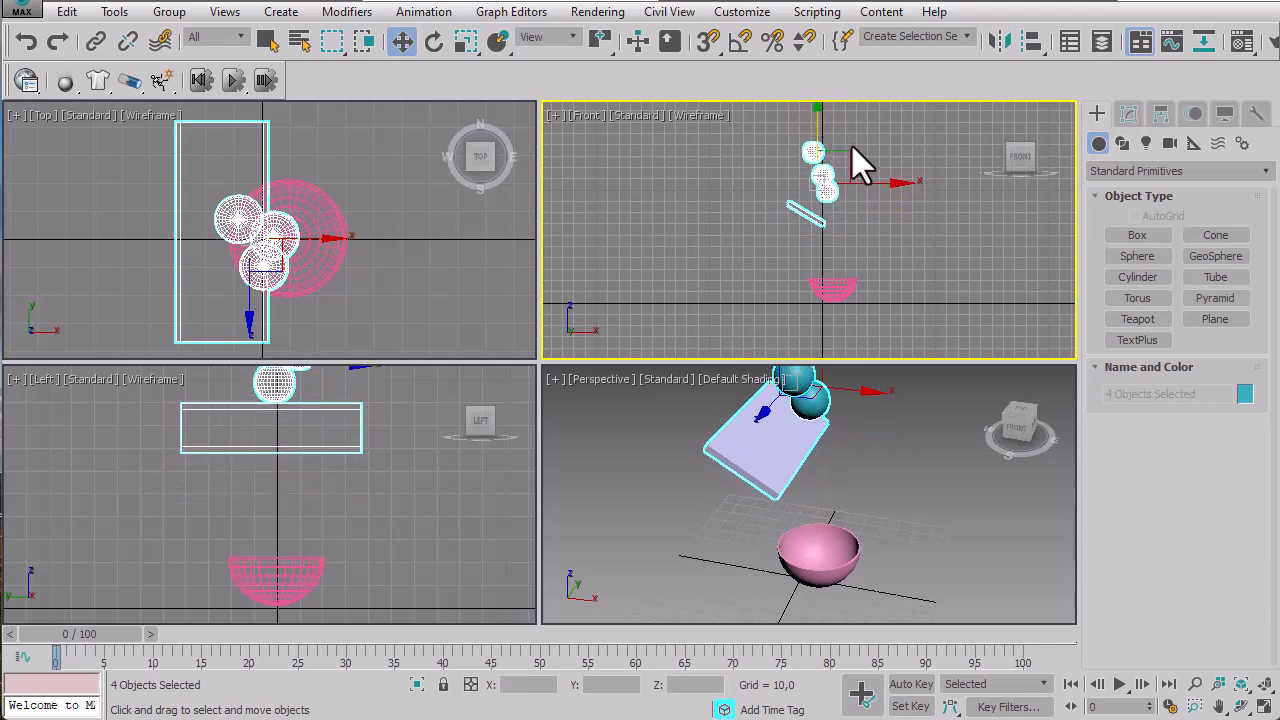
left_click(857, 286)
left_click_drag(887, 280, 893, 281)
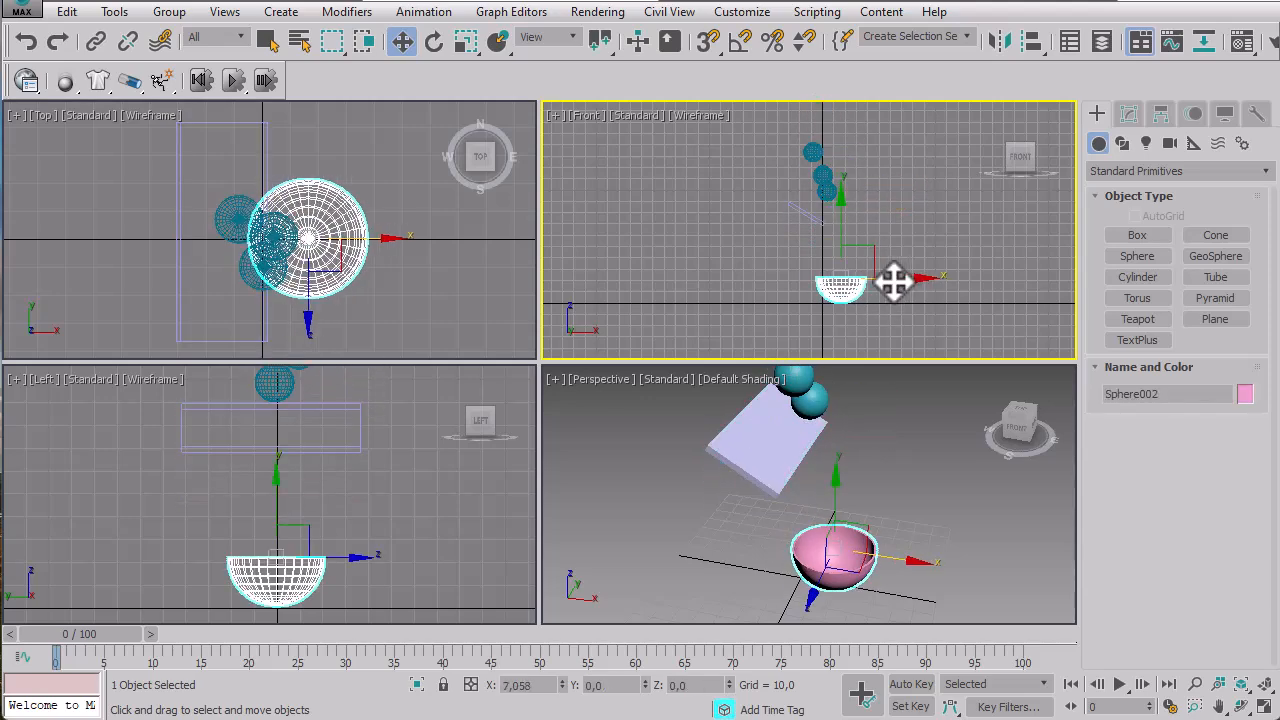
left_click(905, 212)
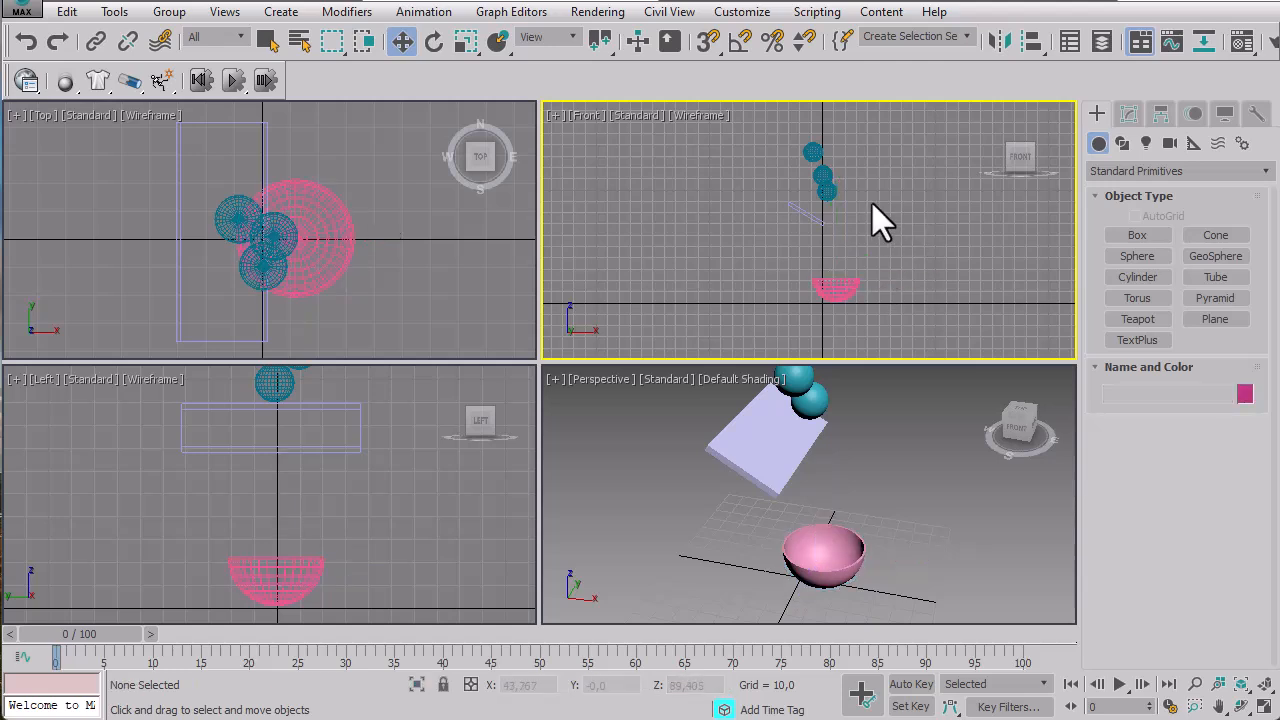
left_click(821, 175)
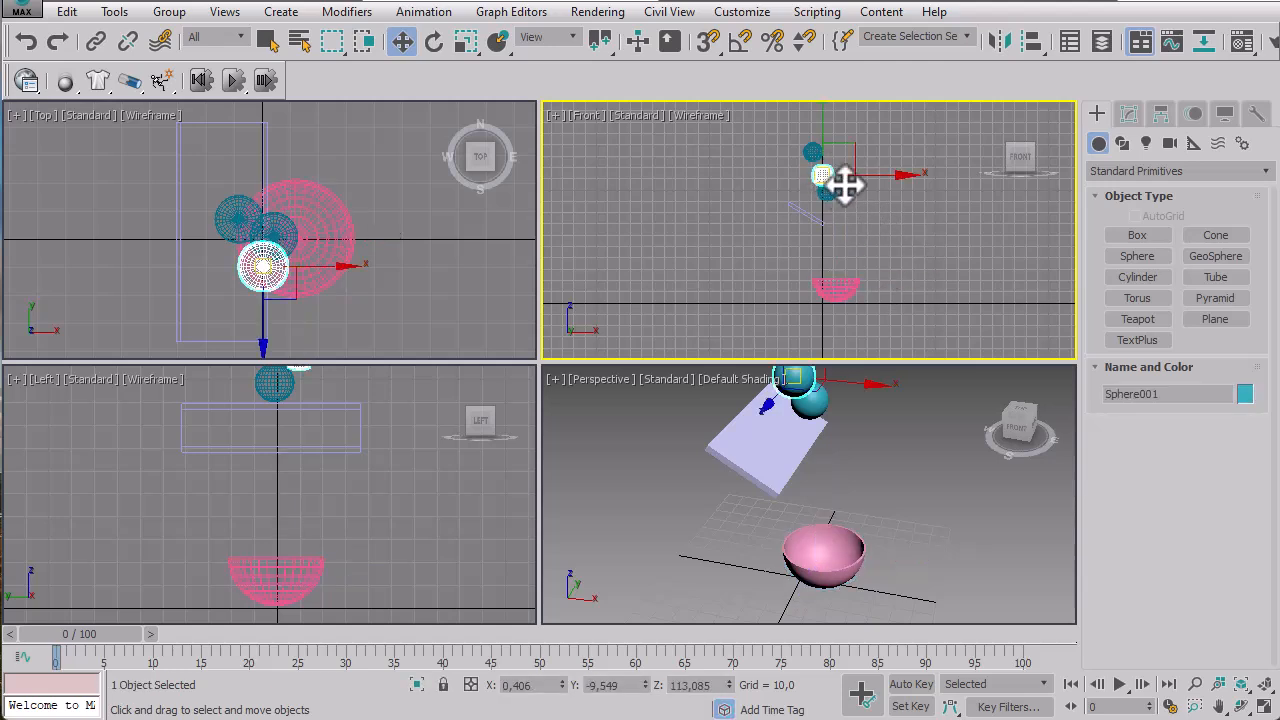
left_click(887, 267)
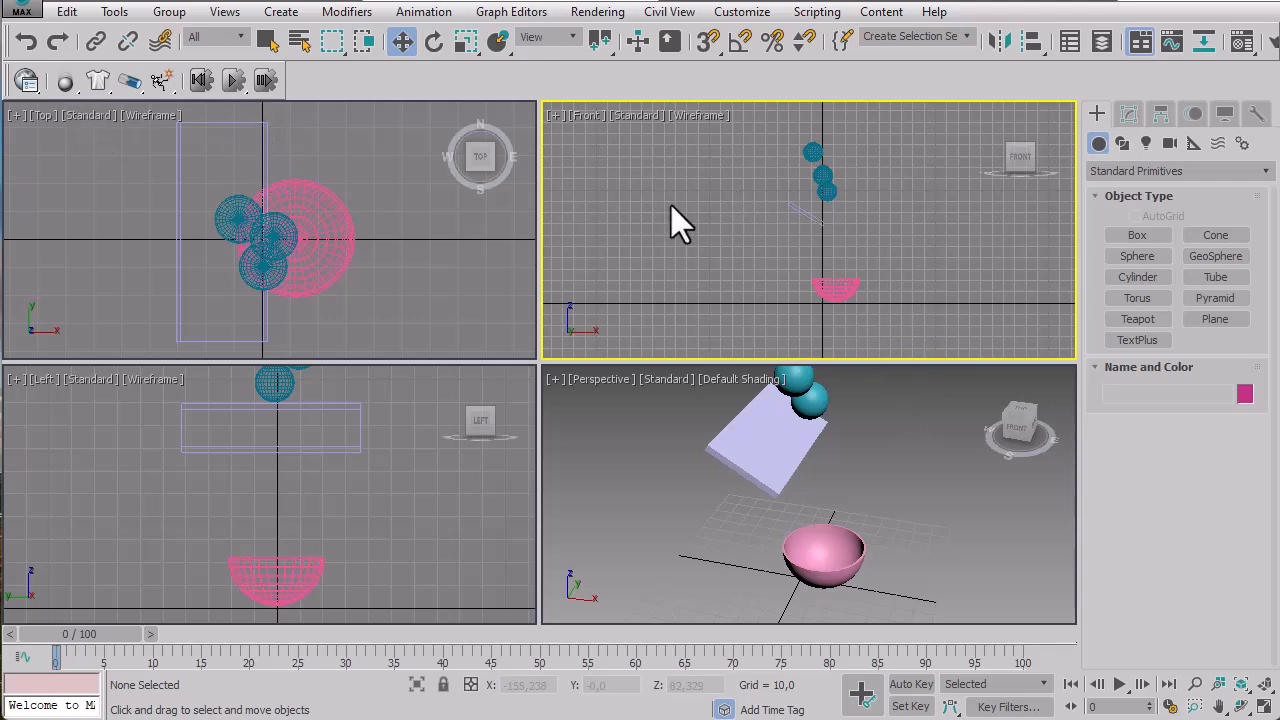
Set the tilted box and the bowl as MassFX static rigid bodies, and deselect them.
left_click(800, 210)
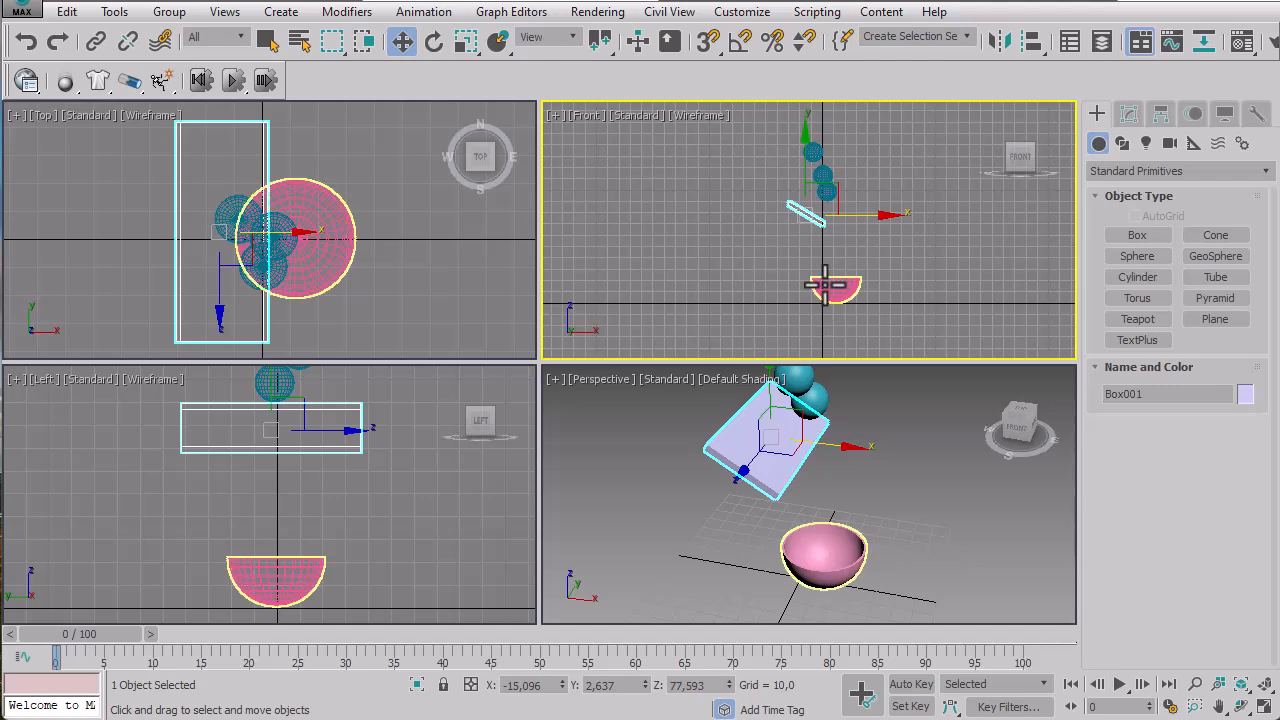
left_click(828, 290, "ctrl")
left_click_drag(70, 91, 134, 178)
left_click(866, 152)
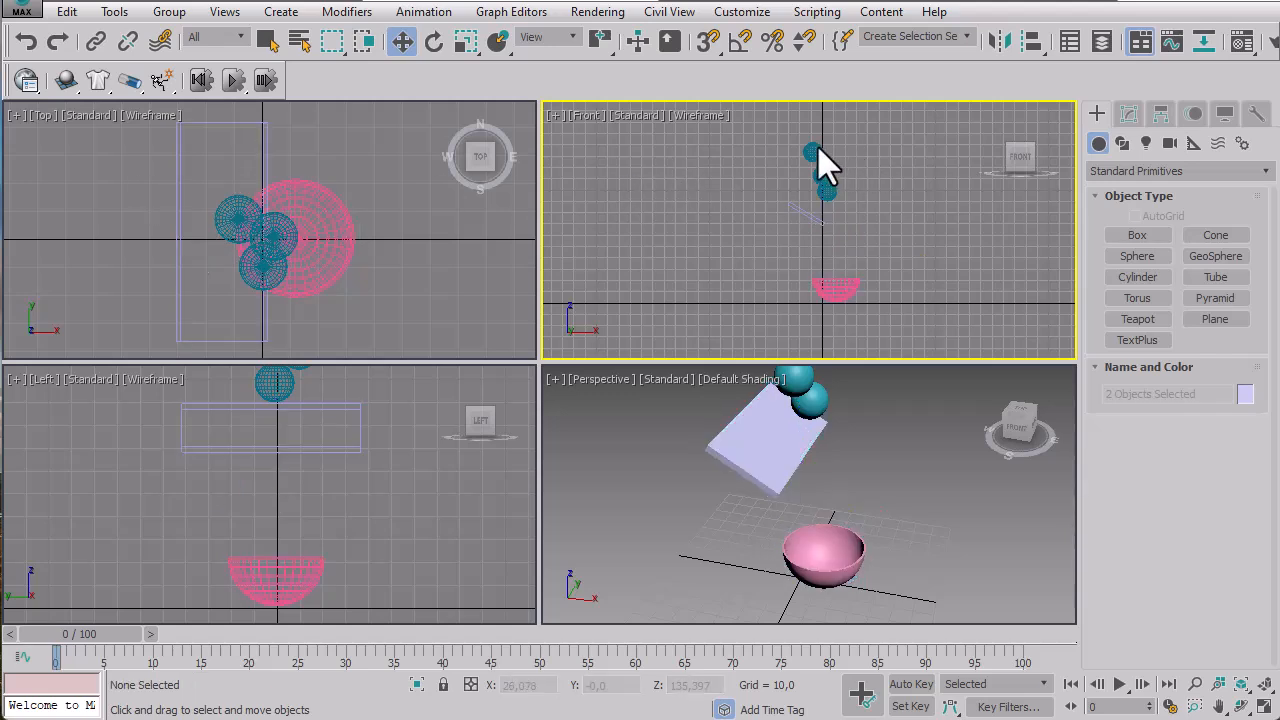
Set the three spheres as MassFX dynamic rigid bodies, and move the bowl in the Top view to about X 21.6, Y -4.6.
left_click_drag(849, 204, 849, 204)
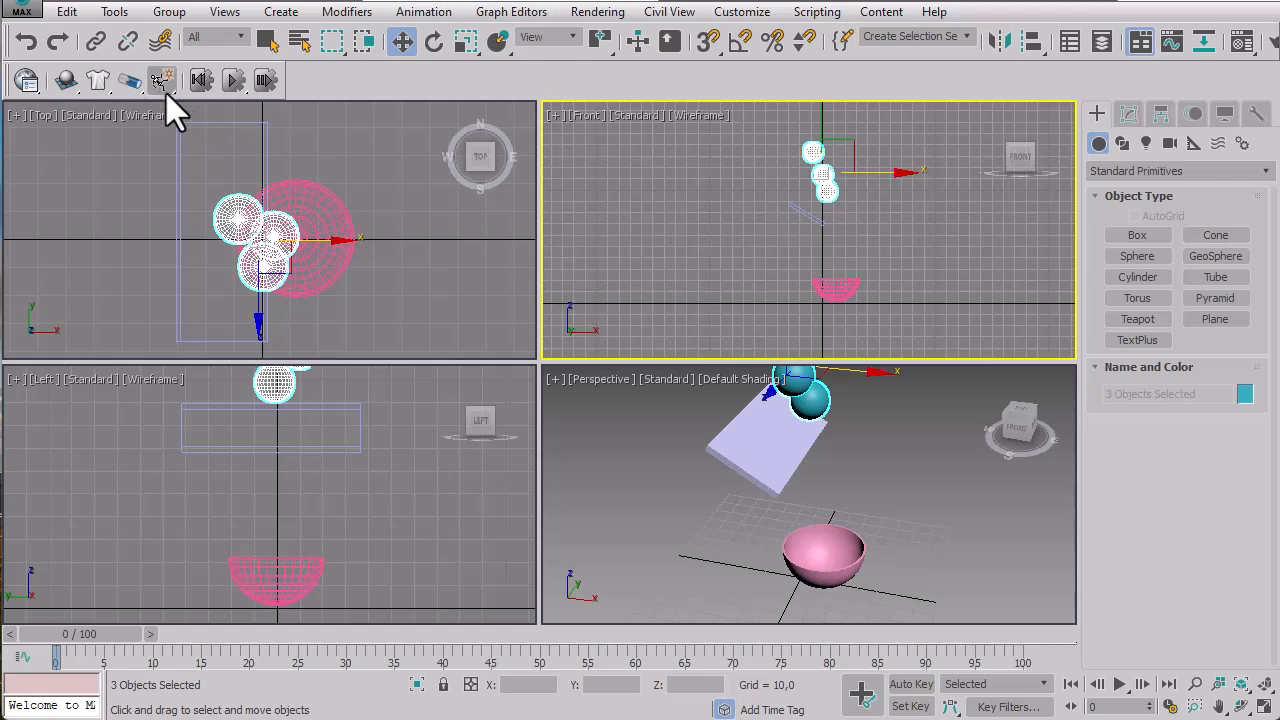
left_click_drag(65, 88, 90, 112)
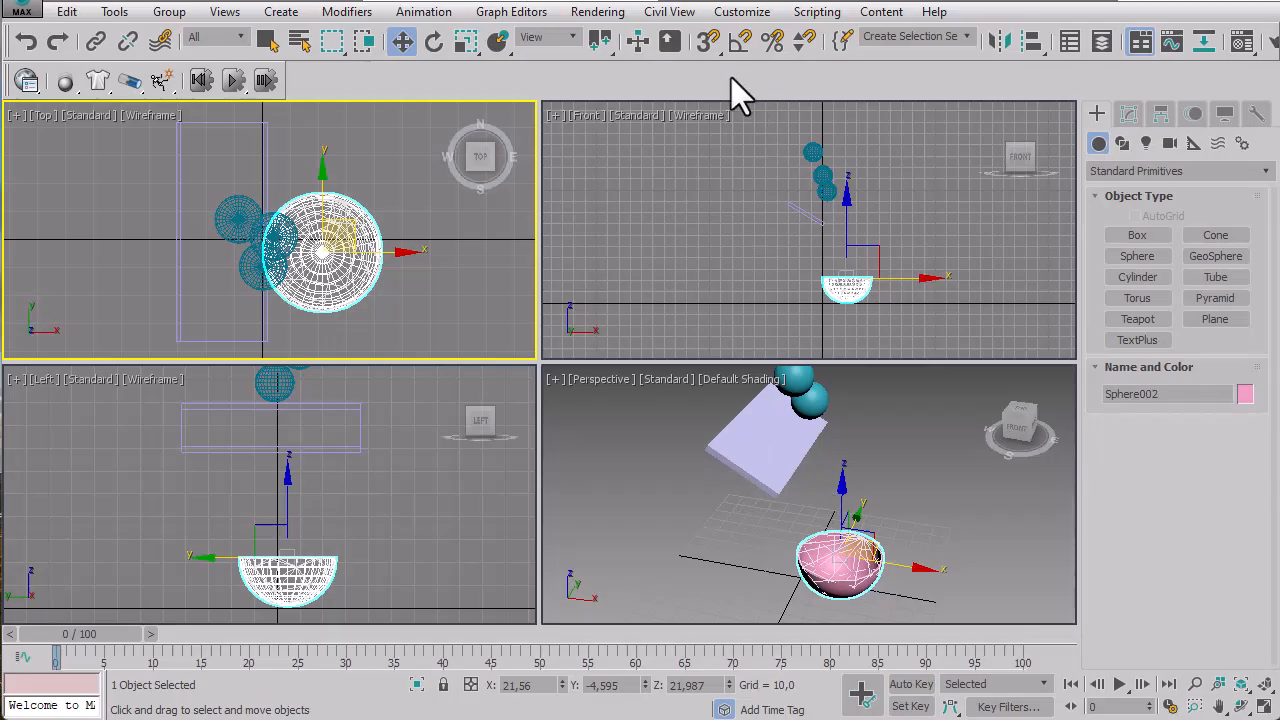
left_click(873, 247)
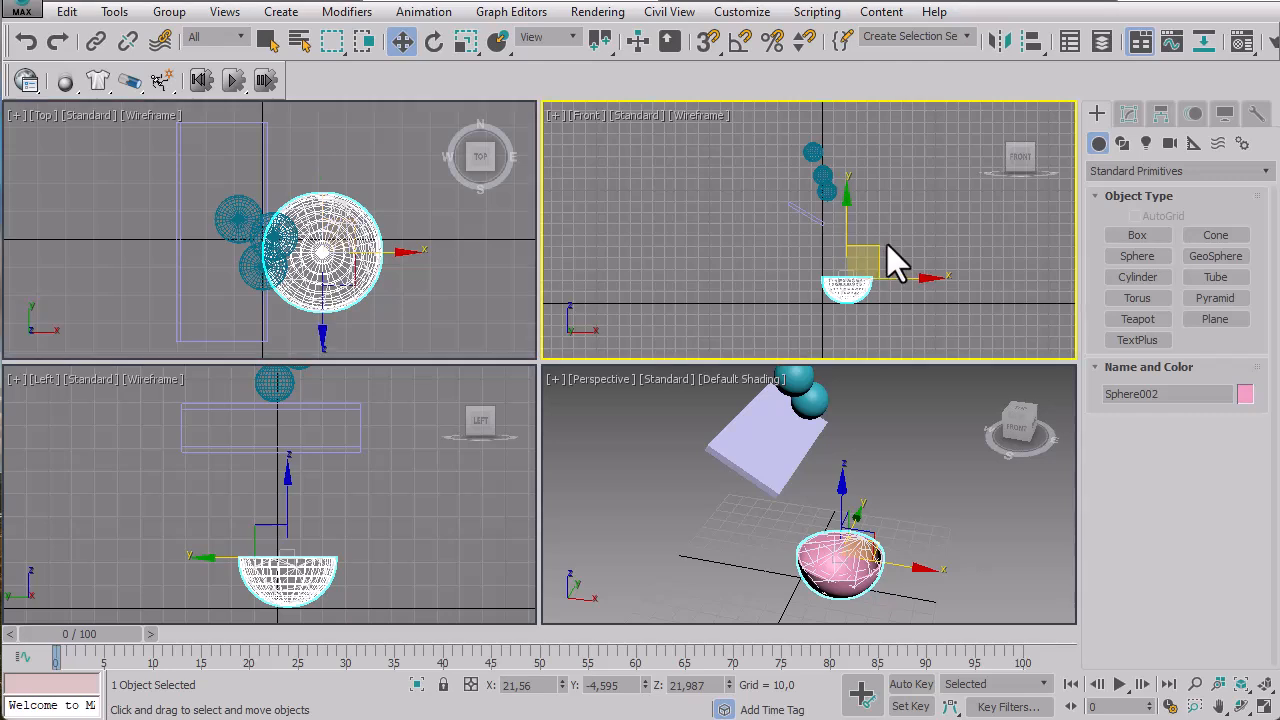
Shift the bowl about 1.7 units further along positive X in the Front view, and deselect it.
left_click_drag(885, 249, 884, 251)
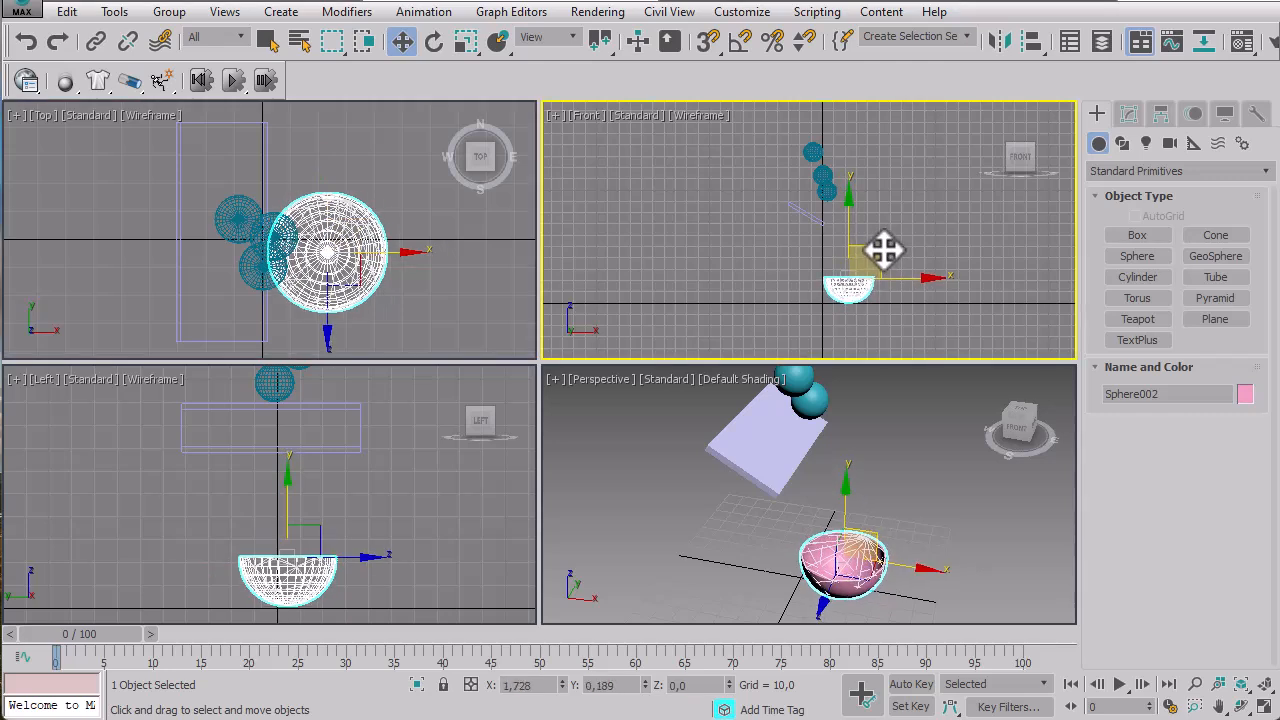
left_click(871, 170)
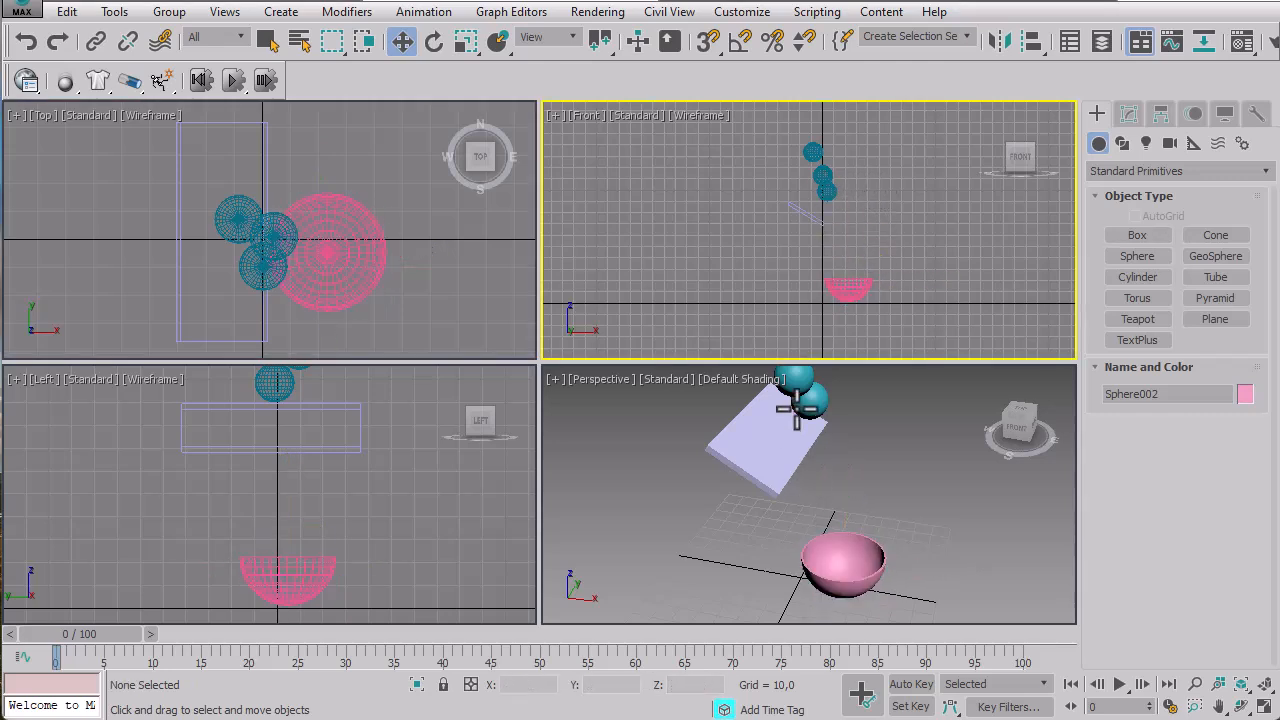
Change the object color of the middle-height sphere to dark red, and deselect it.
left_click(263, 272)
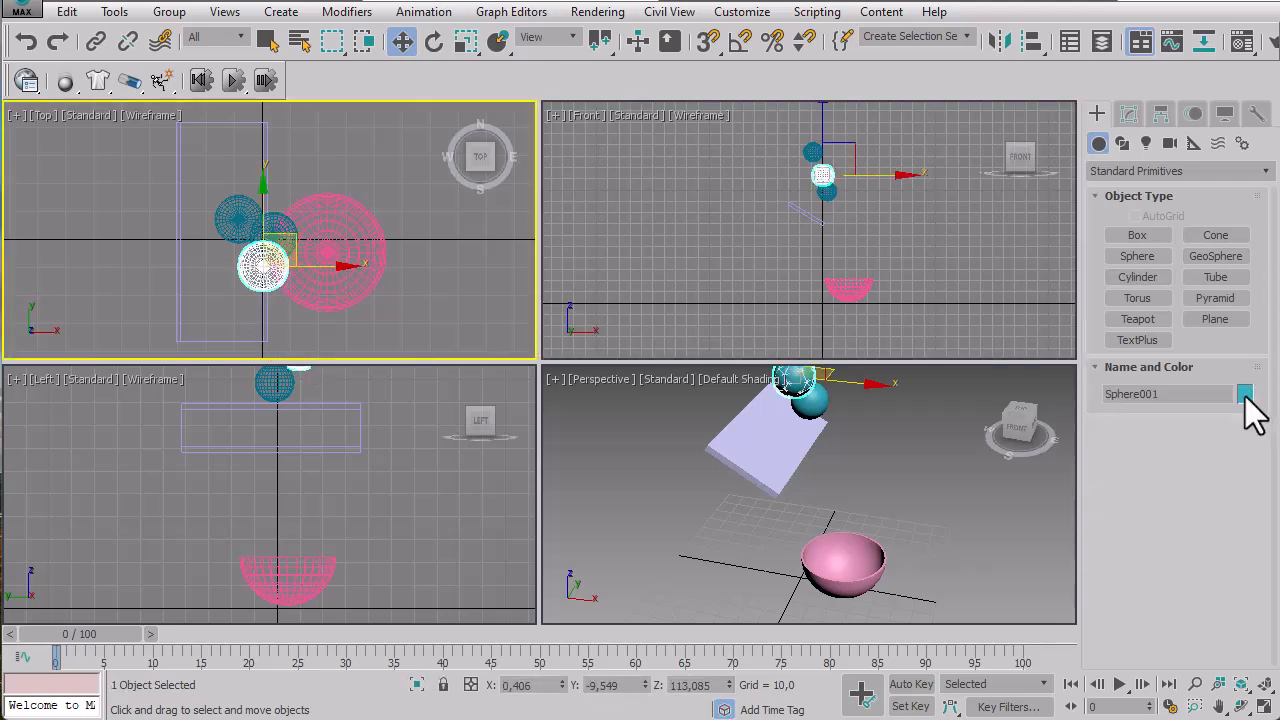
left_click(1245, 394)
left_click(510, 361)
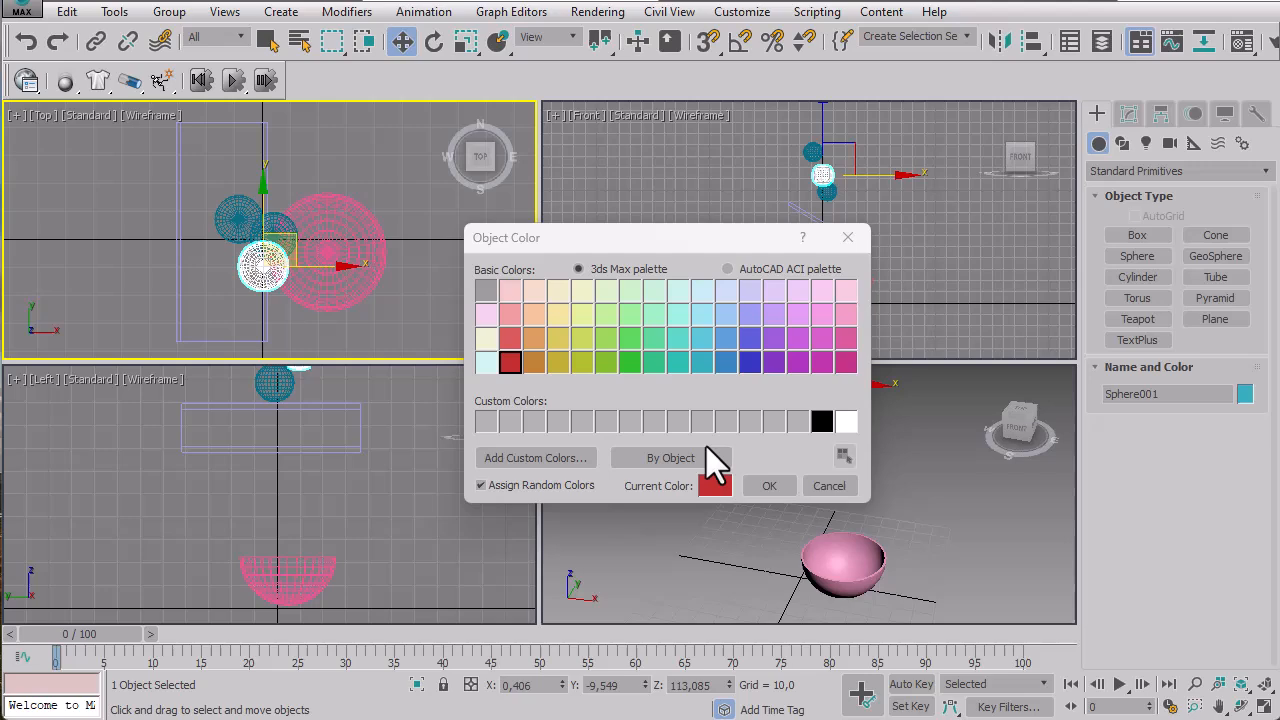
left_click(769, 486)
left_click(912, 457)
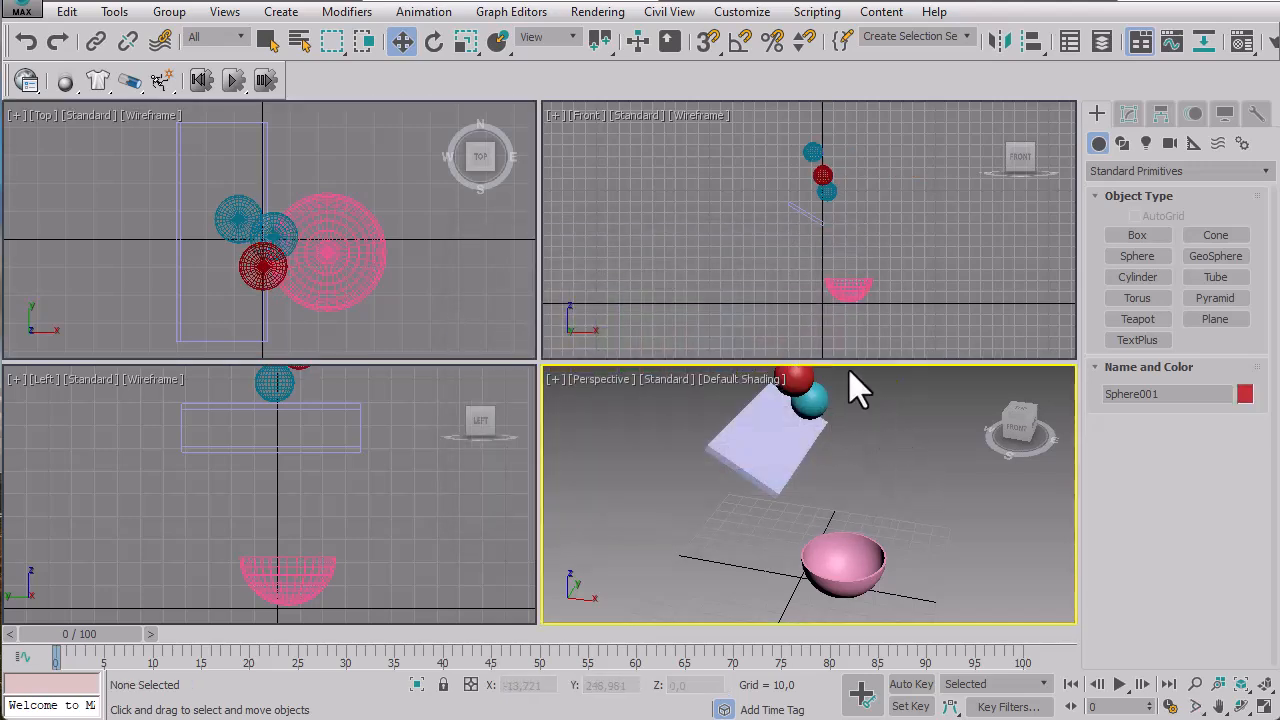
Change the object color of the uppermost sphere to olive yellow, and deselect it.
left_click(231, 213)
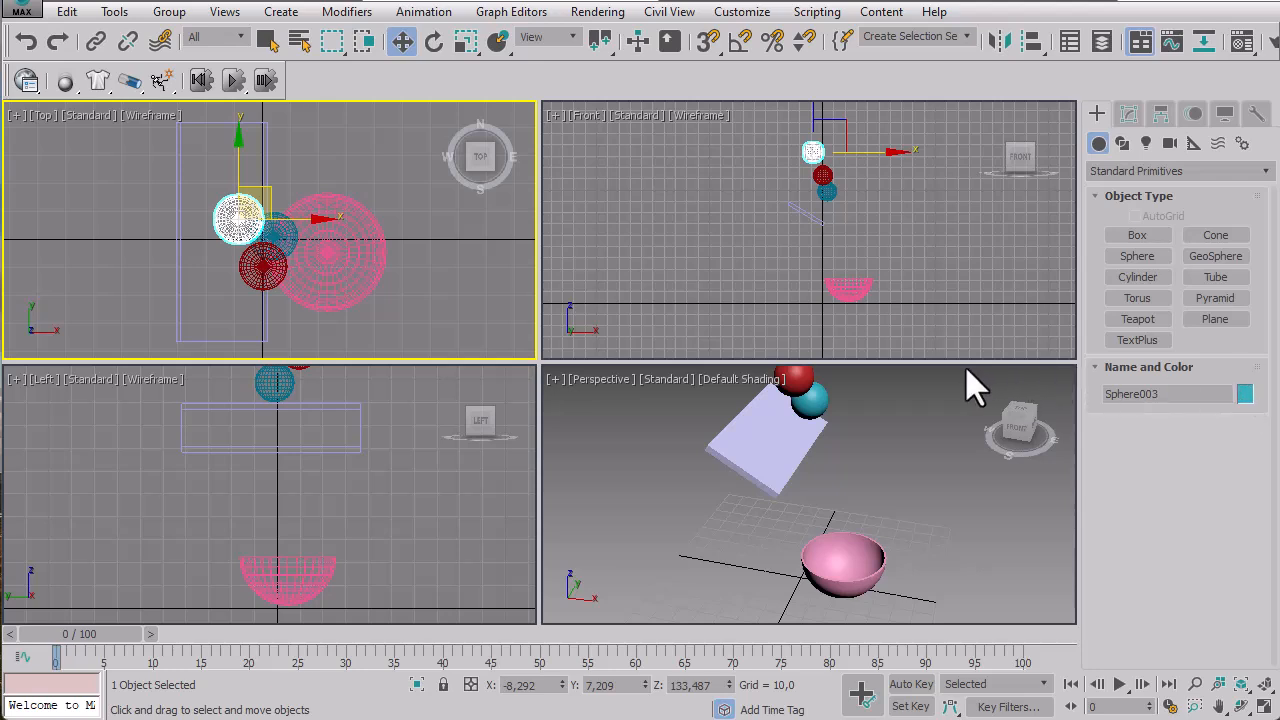
left_click(1244, 393)
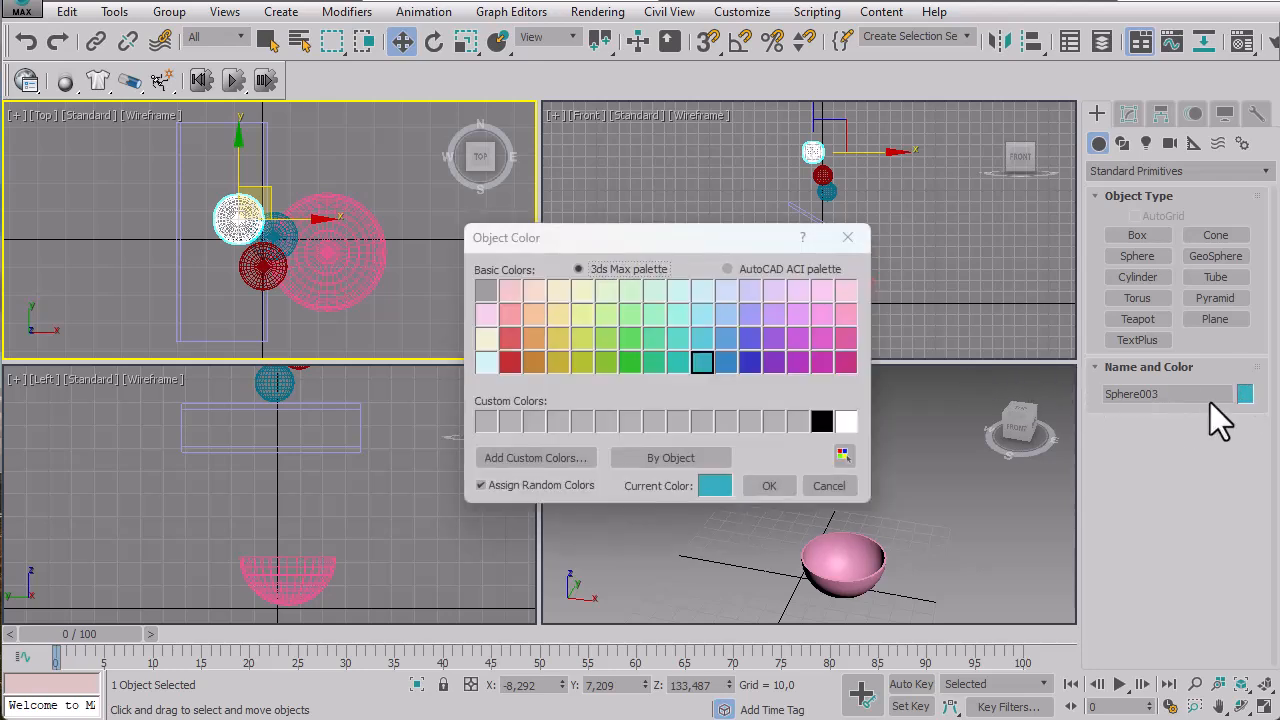
left_click(578, 345)
left_click(767, 487)
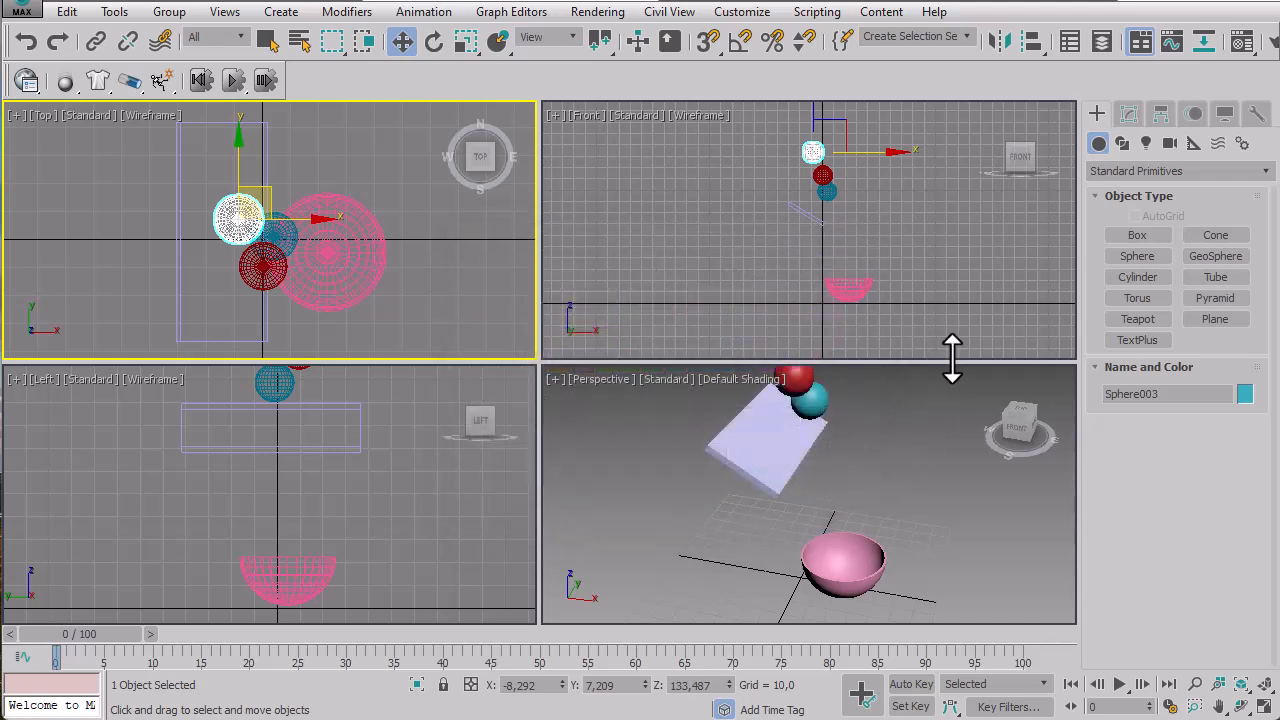
left_click(929, 414)
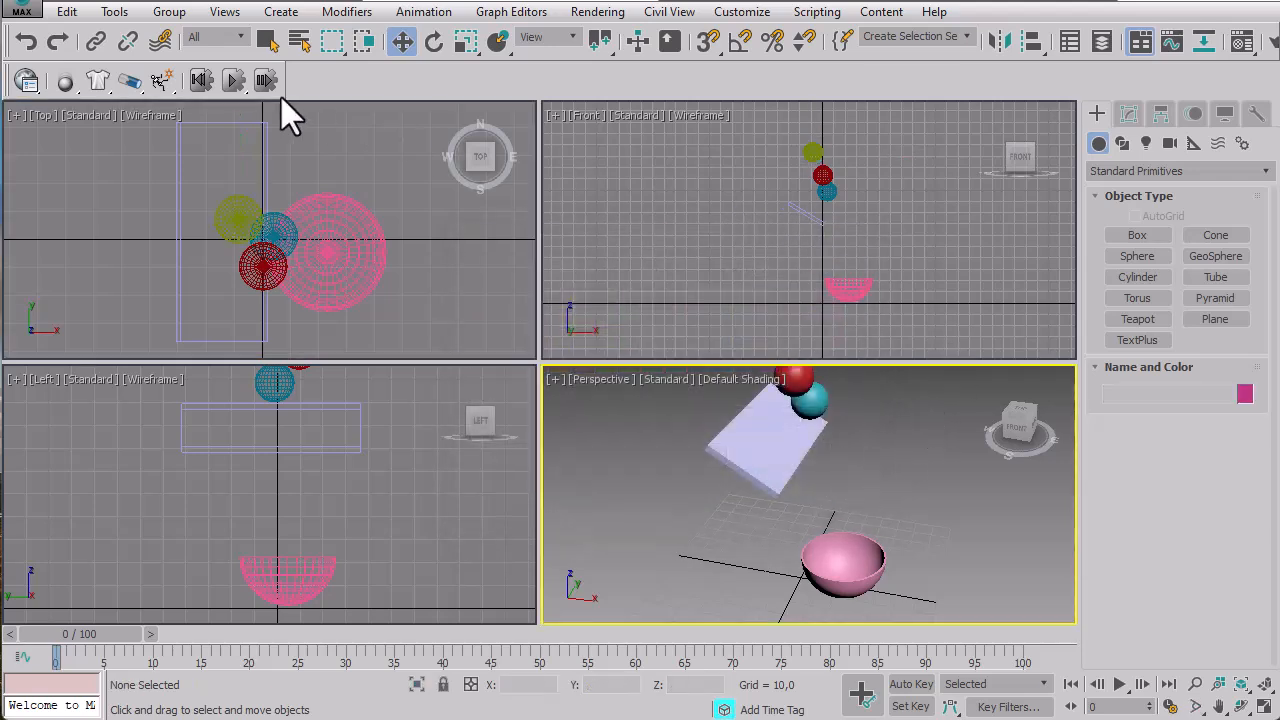
Open the MassFX rigid body settings and show the yellow sphere's physical material properties.
left_click(263, 266)
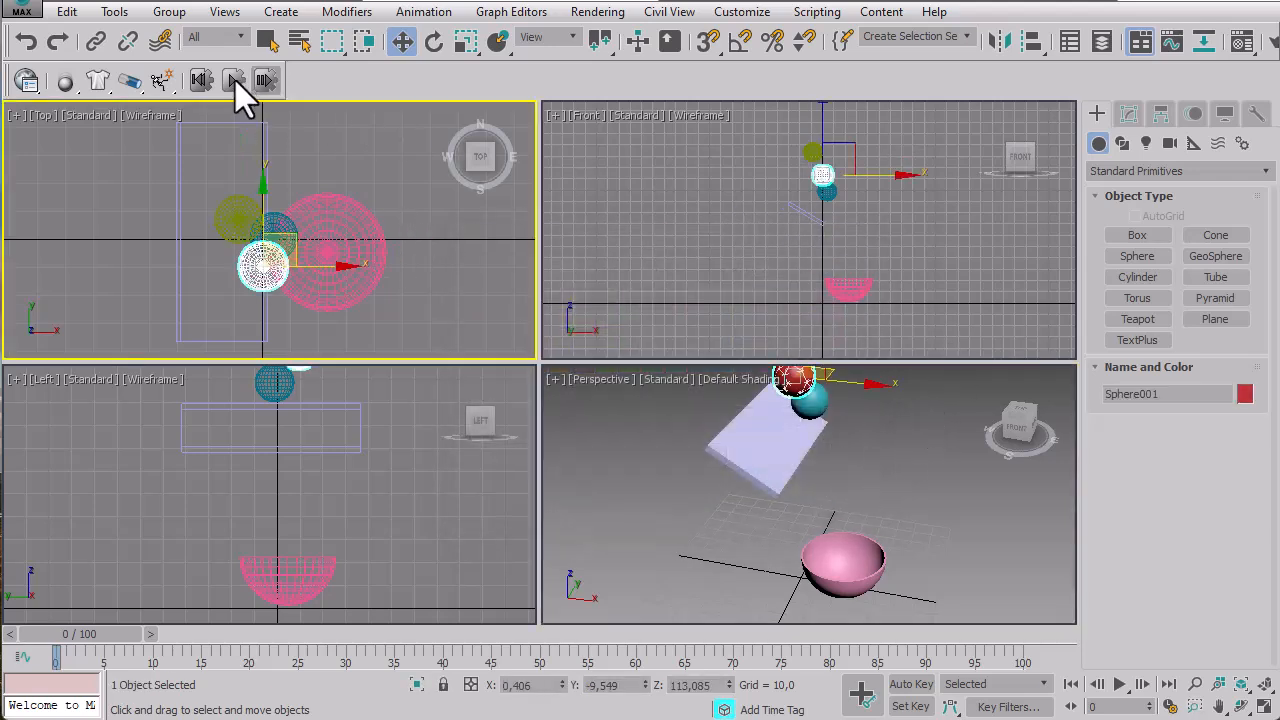
left_click(33, 87)
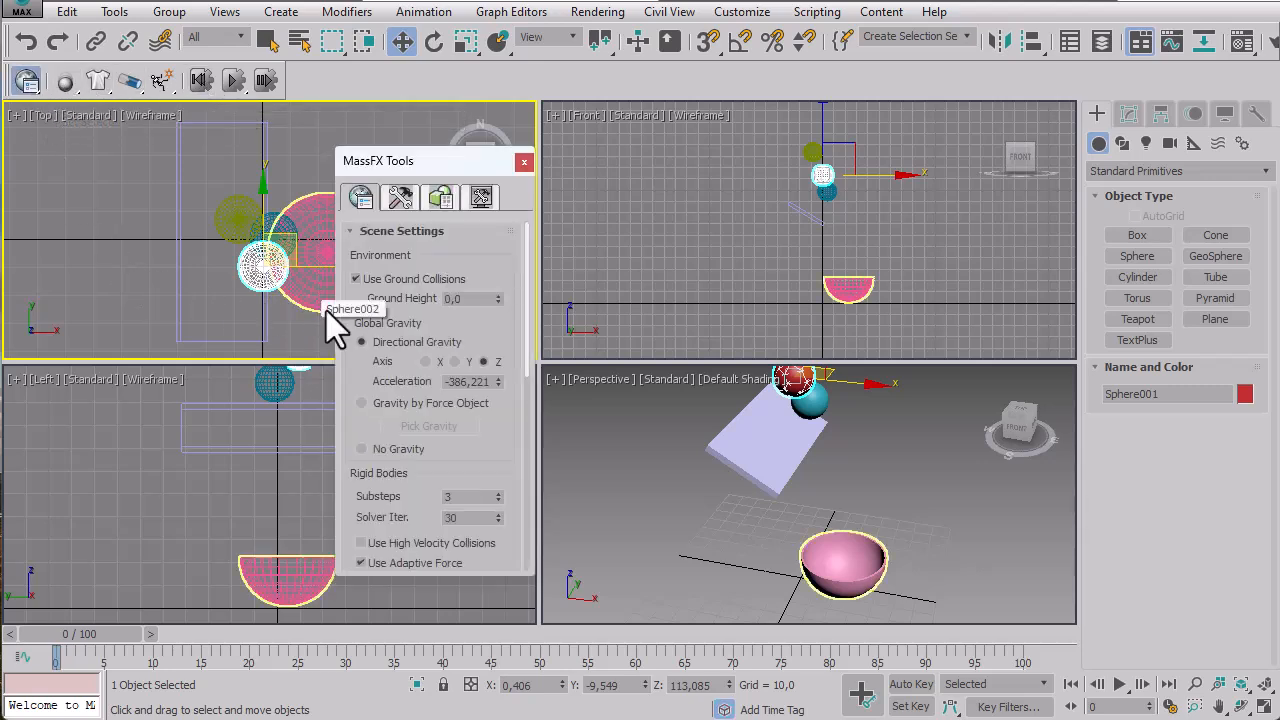
left_click(444, 196)
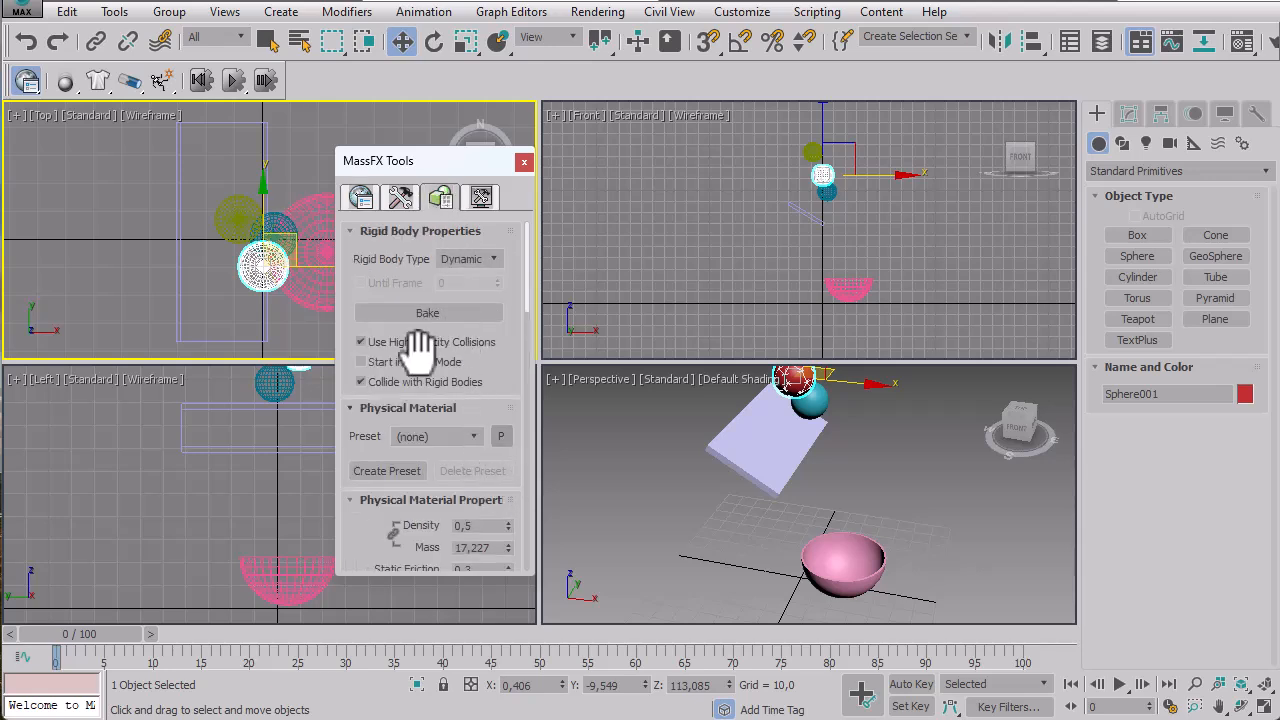
left_click(857, 459)
left_click(809, 262)
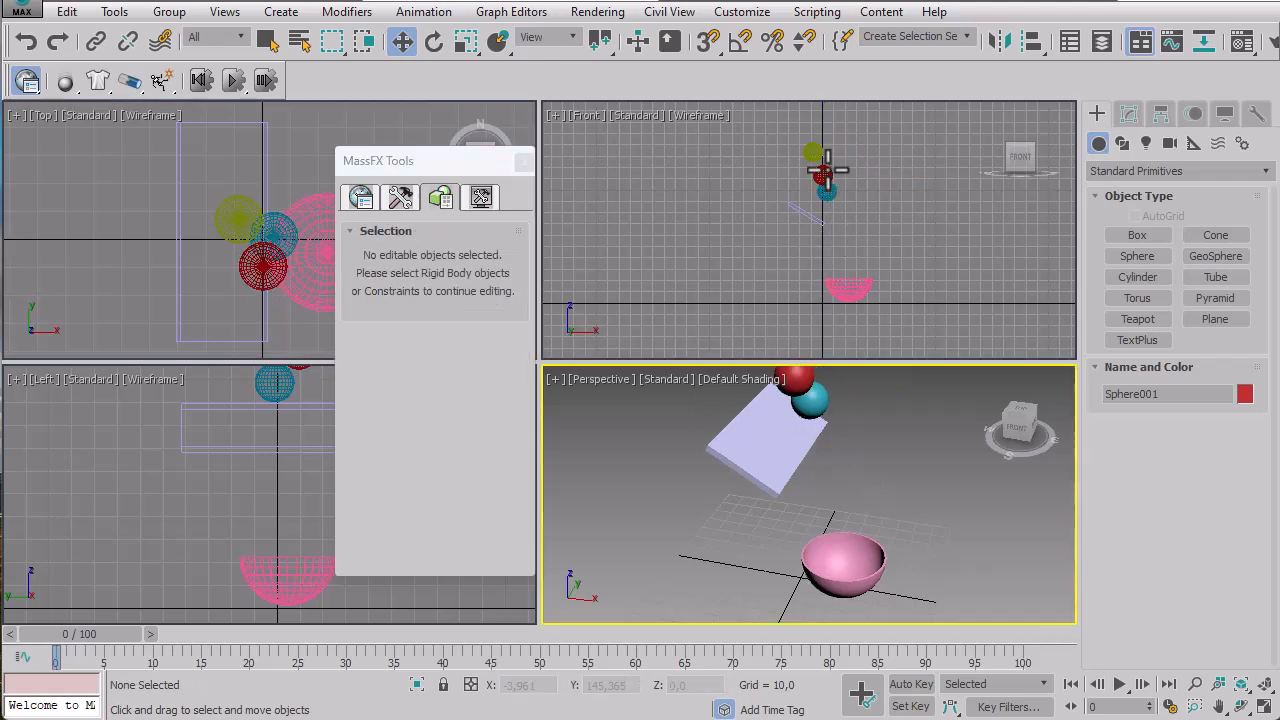
left_click(816, 149)
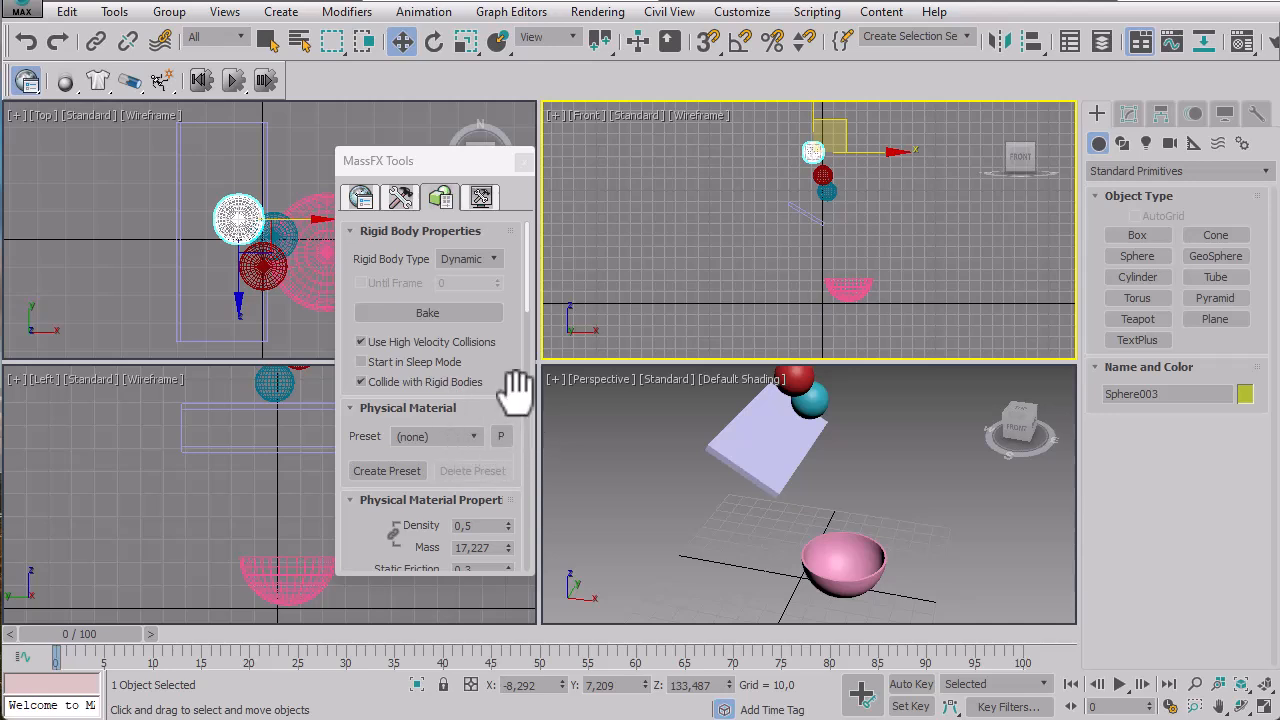
left_click_drag(517, 390, 508, 277)
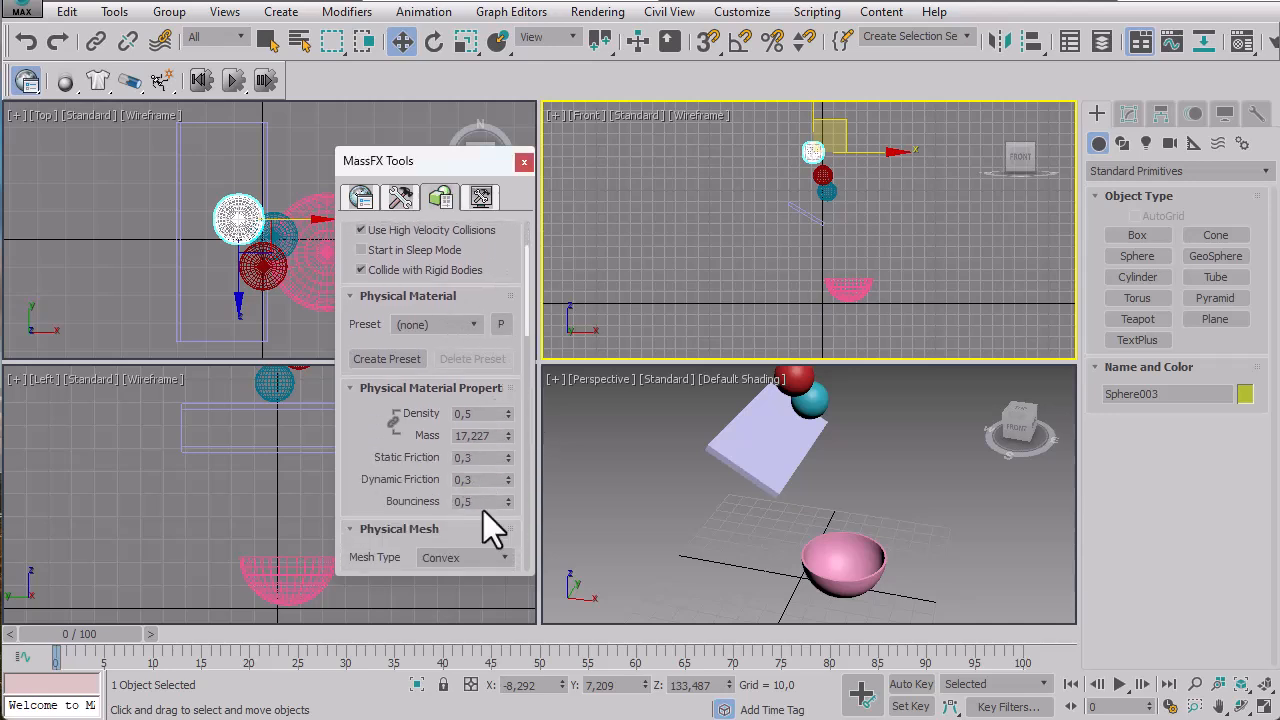
Edit the cyan sphere's bounciness, set the red sphere's bounciness to 0,14, and close MassFX Tools.
left_click(829, 195)
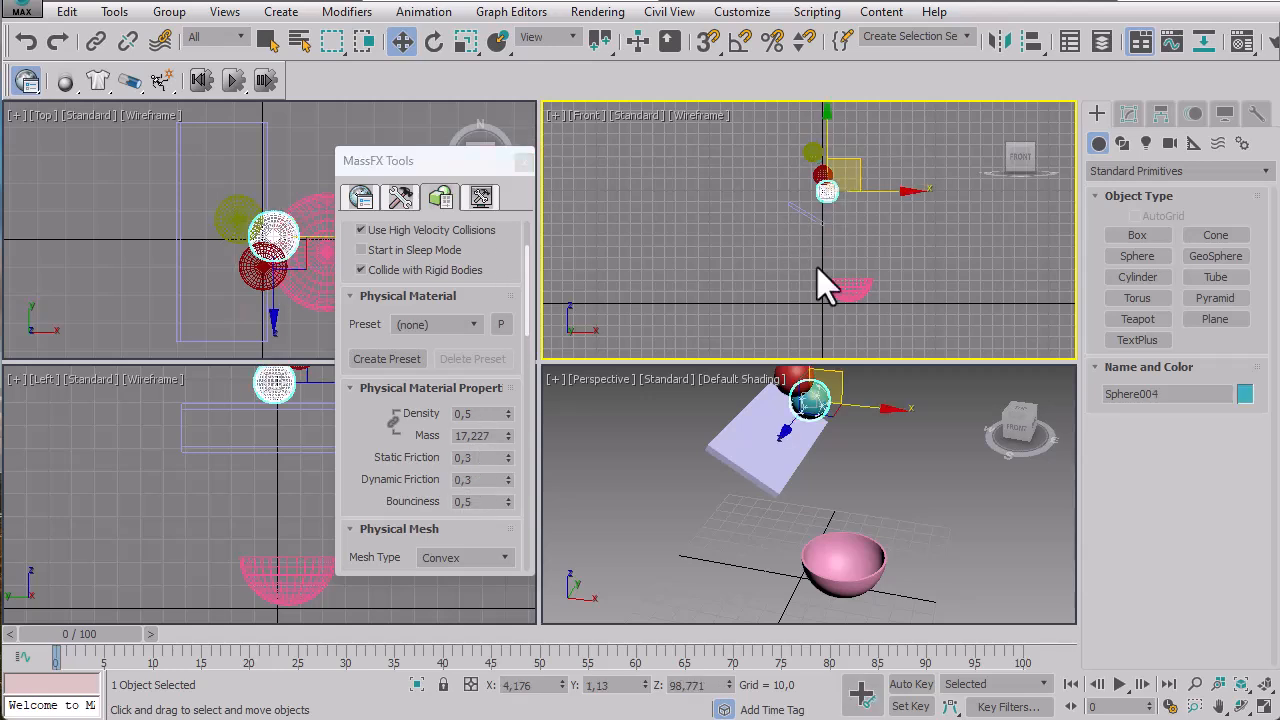
left_click(482, 502)
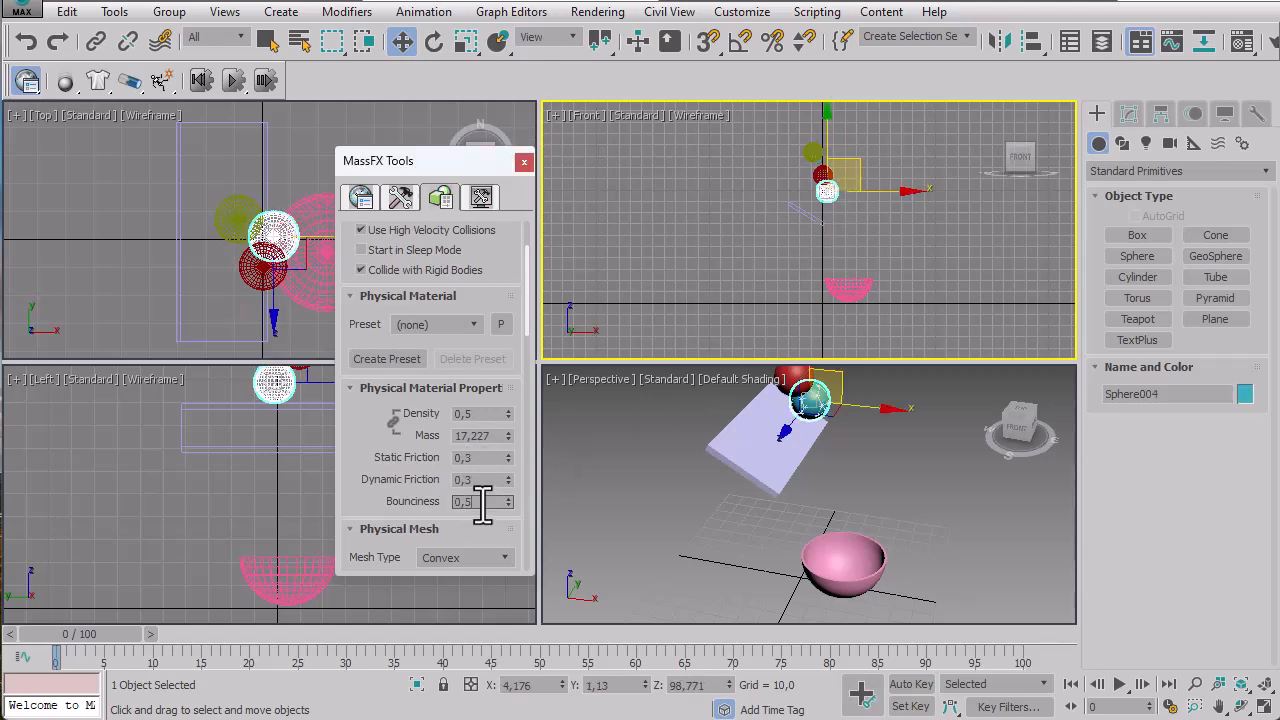
left_click(791, 378)
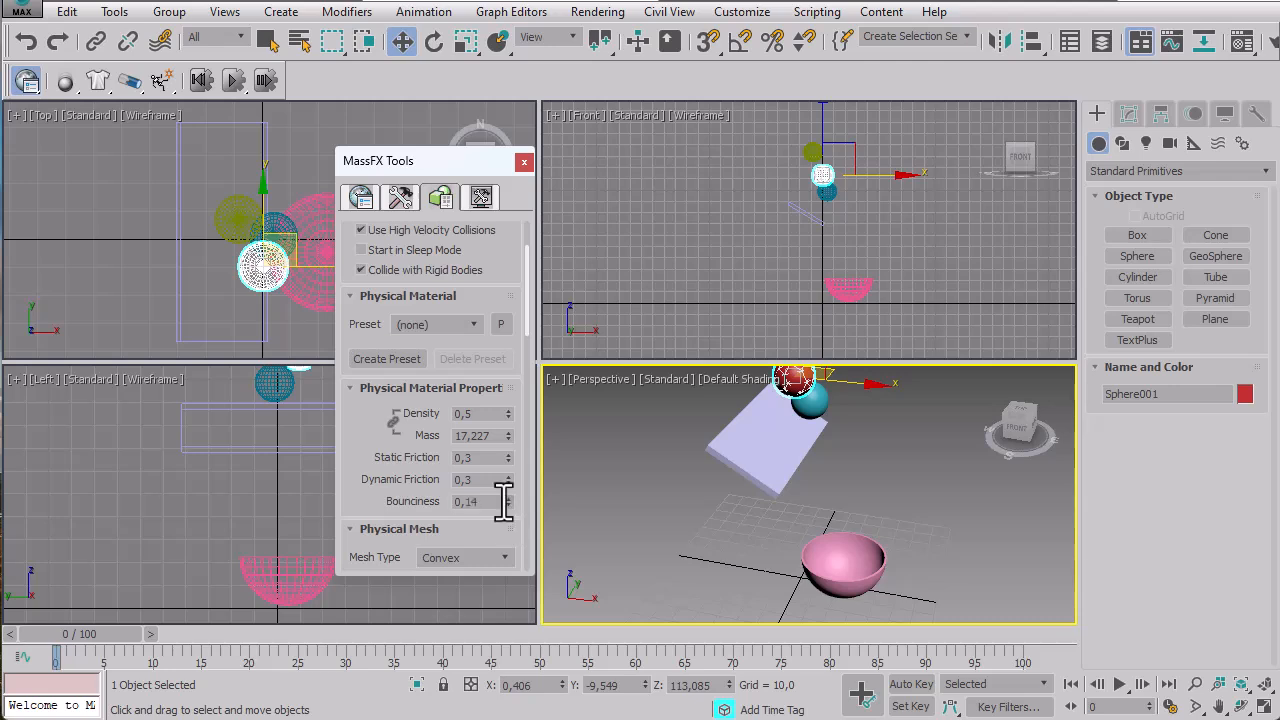
left_click_drag(473, 503, 493, 503)
left_click(482, 480)
left_click(630, 438)
left_click(521, 162)
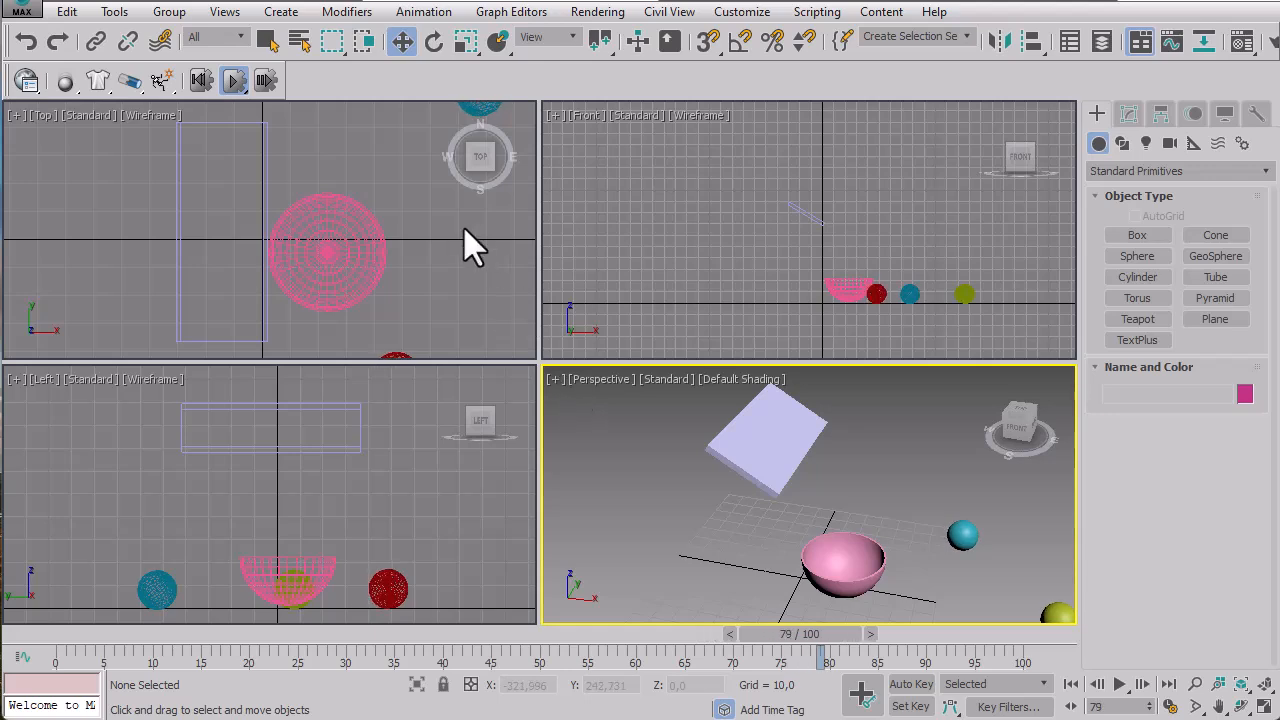
Reset the MassFX simulation, replay it from a higher Perspective angle to examine where the spheres land, and reset it to frame 0.
left_click(202, 81)
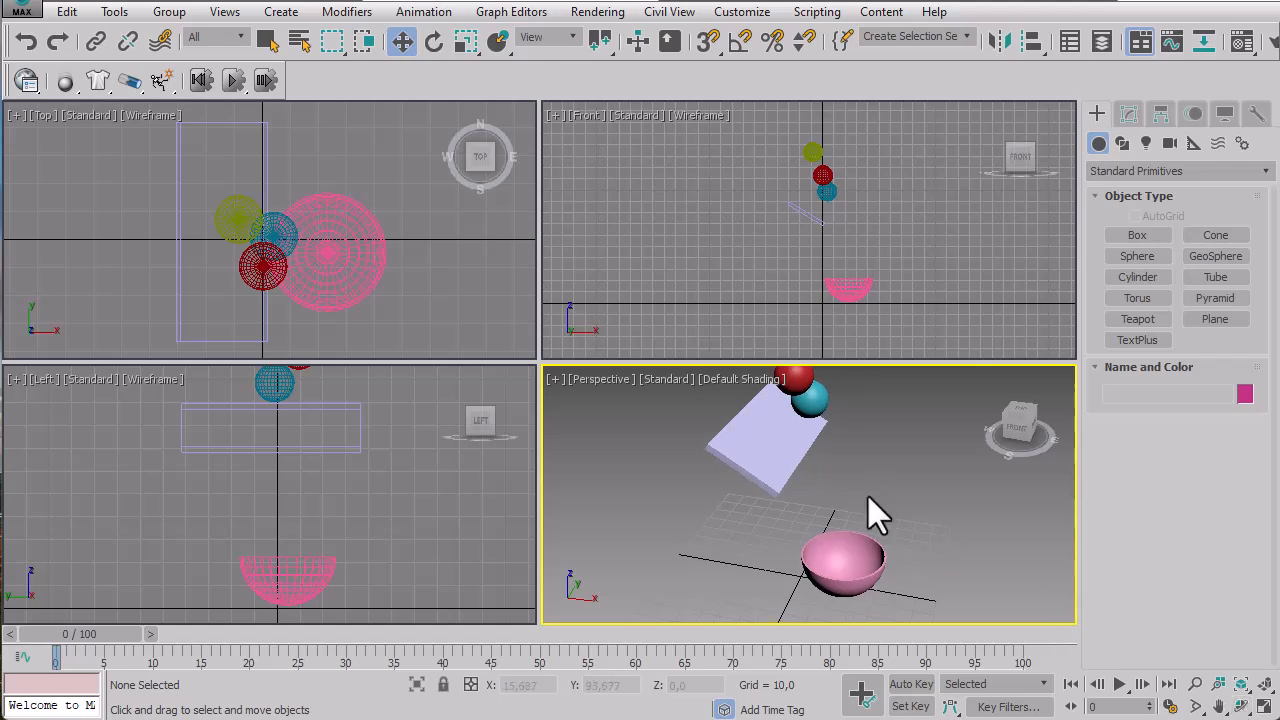
scroll(868, 500, "up", 5)
scroll(915, 499, "down", 5)
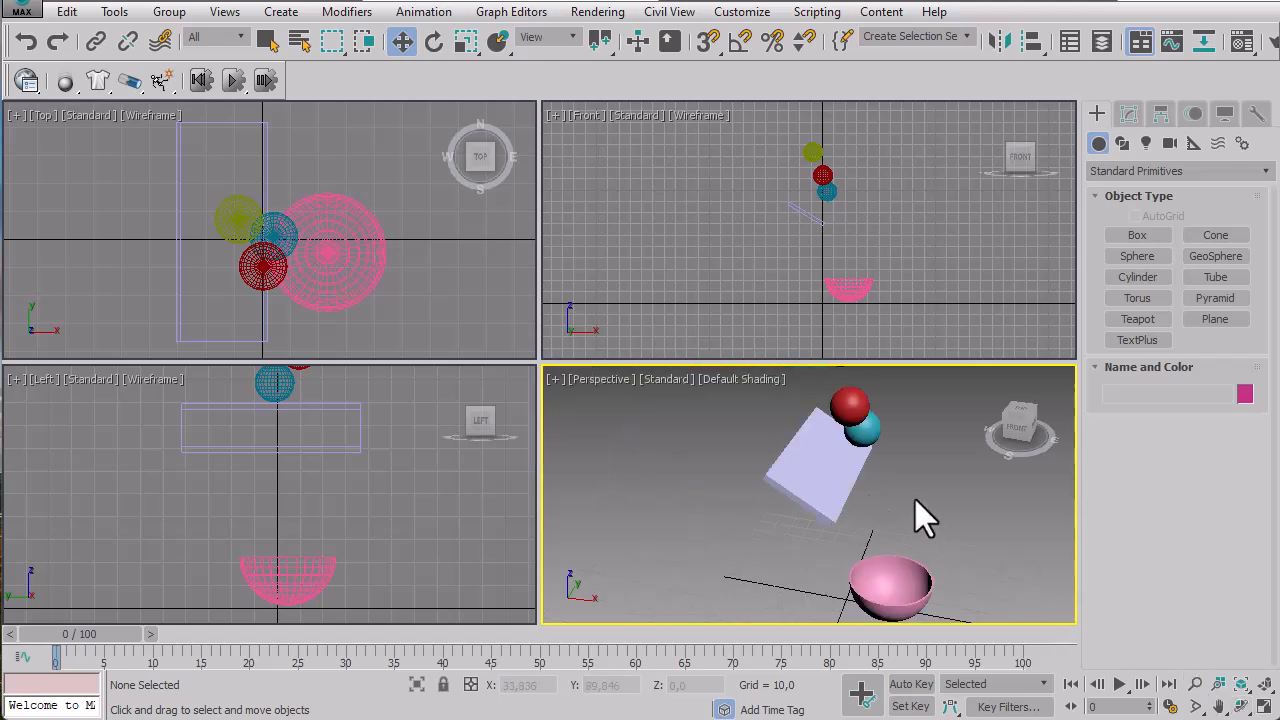
left_click(1240, 707)
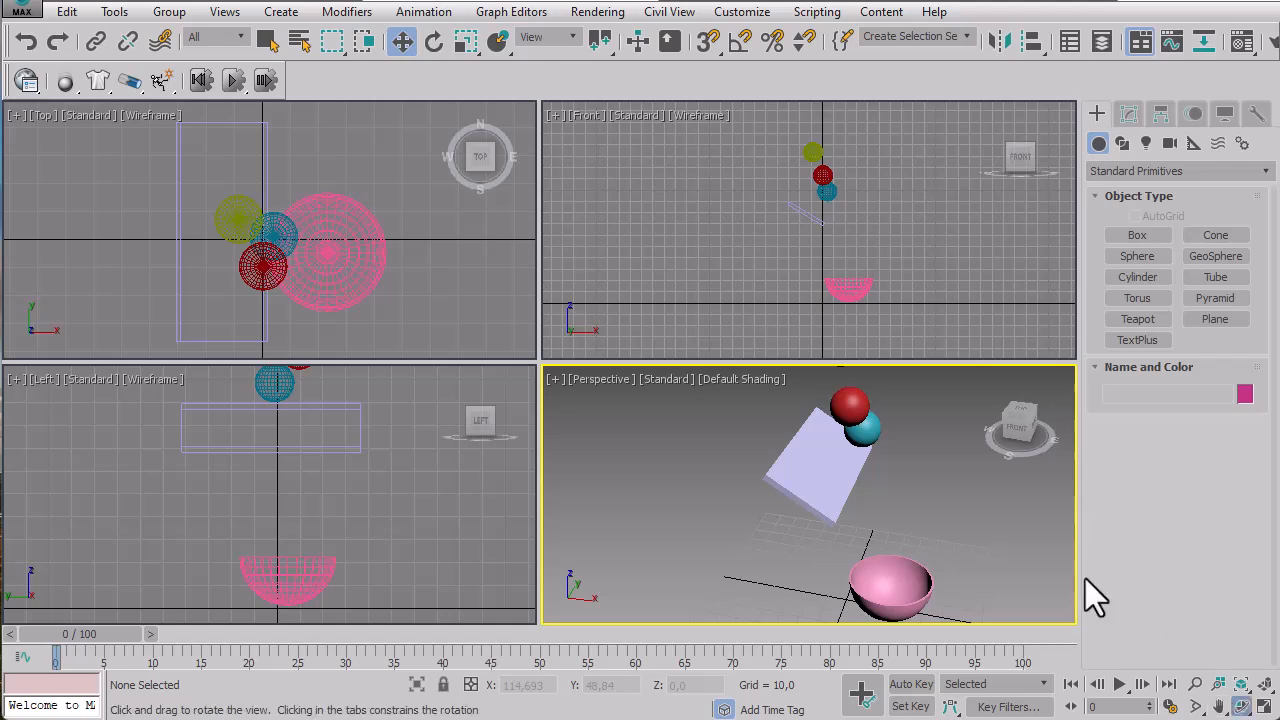
left_click_drag(808, 410, 811, 423)
left_click_drag(919, 452, 872, 425)
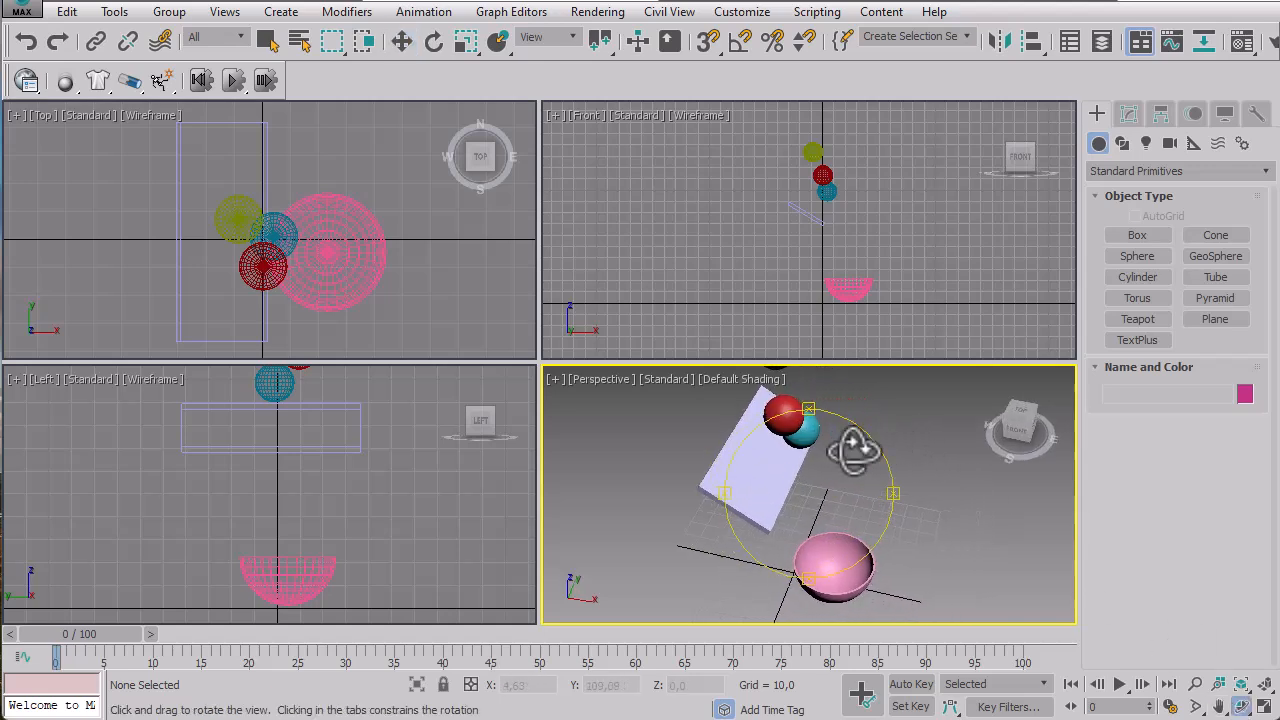
key("w")
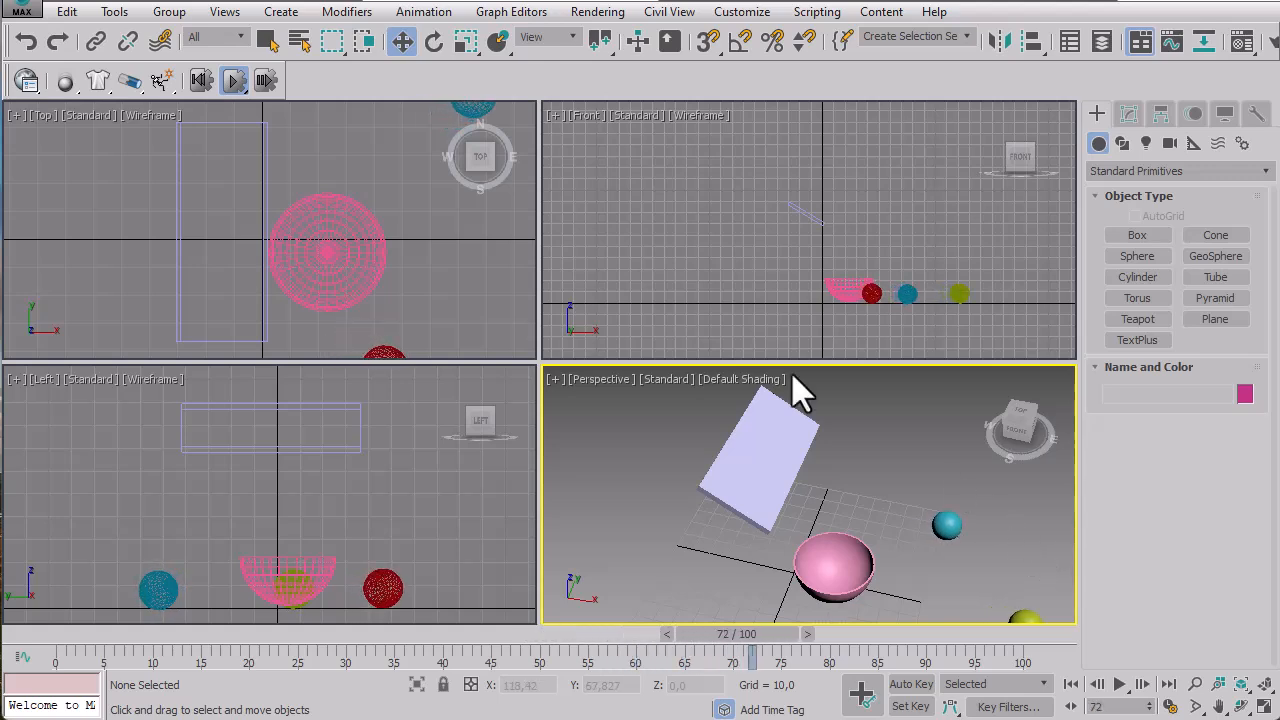
left_click(202, 79)
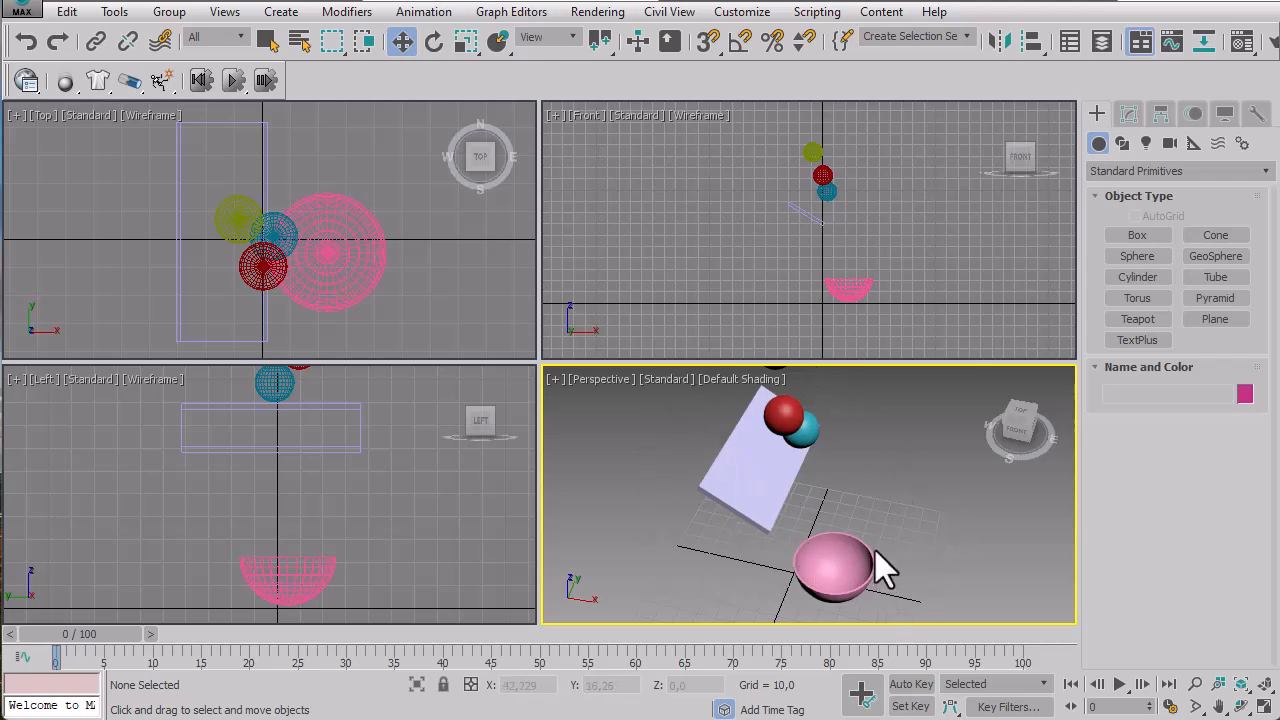
Create a thin floor box beneath the bowl in the Top view, about 217.8 long, 339.9 wide and -5 high.
left_click(476, 278)
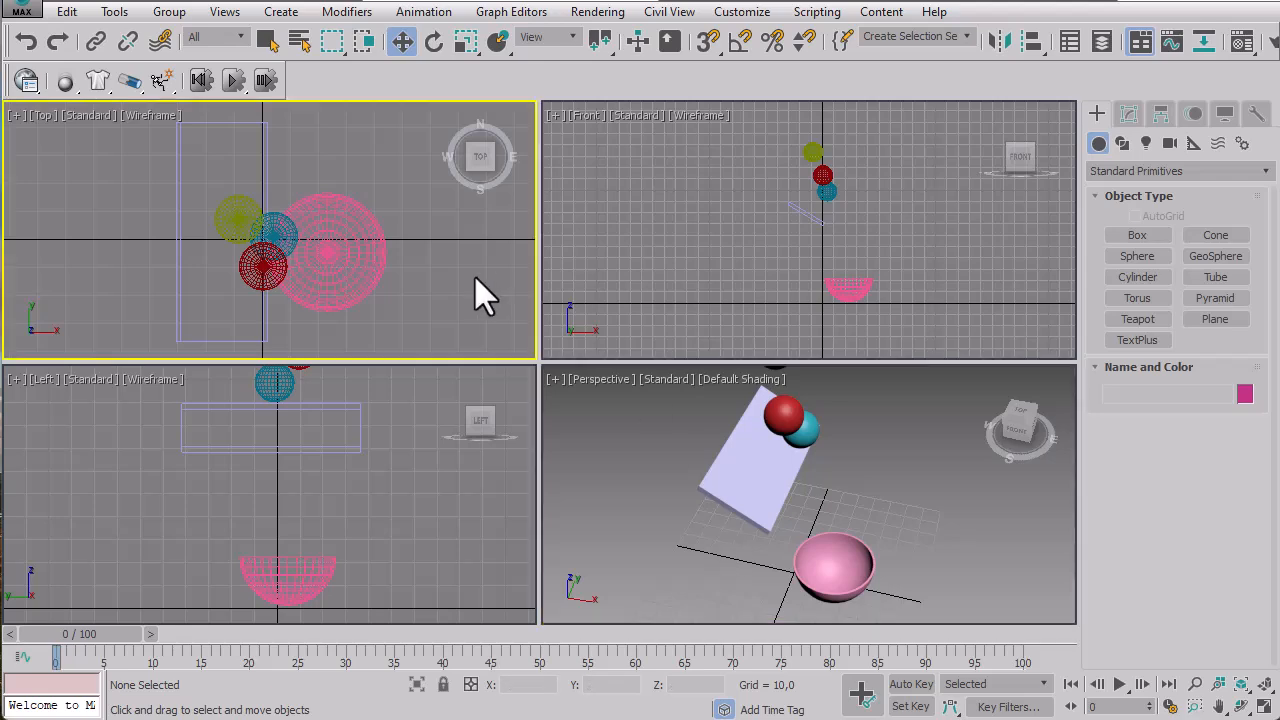
left_click(1140, 237)
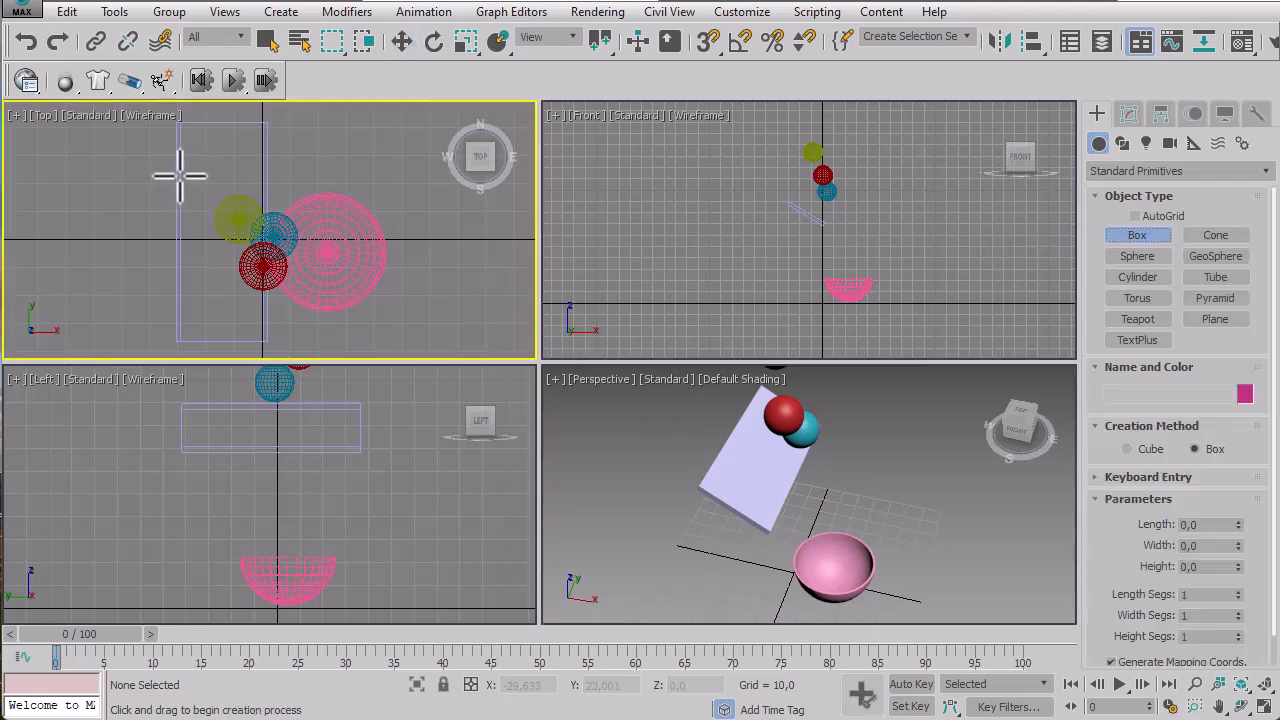
right_click(143, 191)
scroll(144, 191, "down", 5)
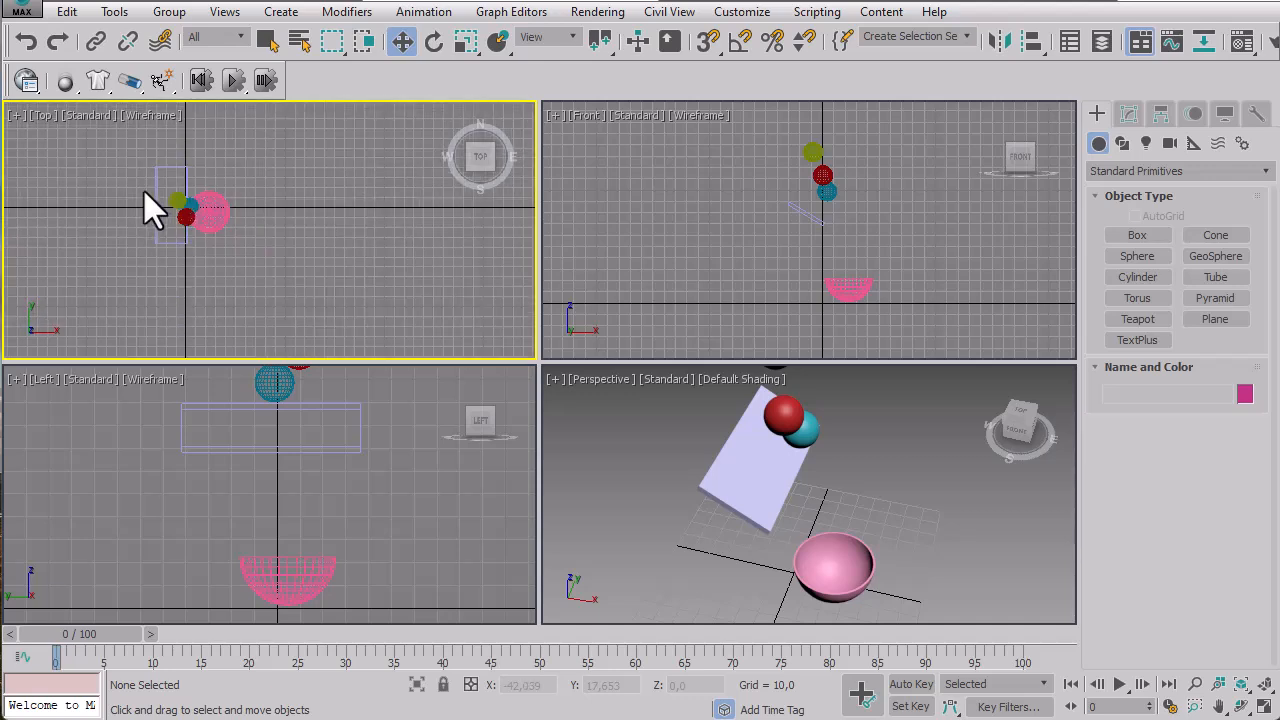
middle_click_drag(144, 191, 226, 212)
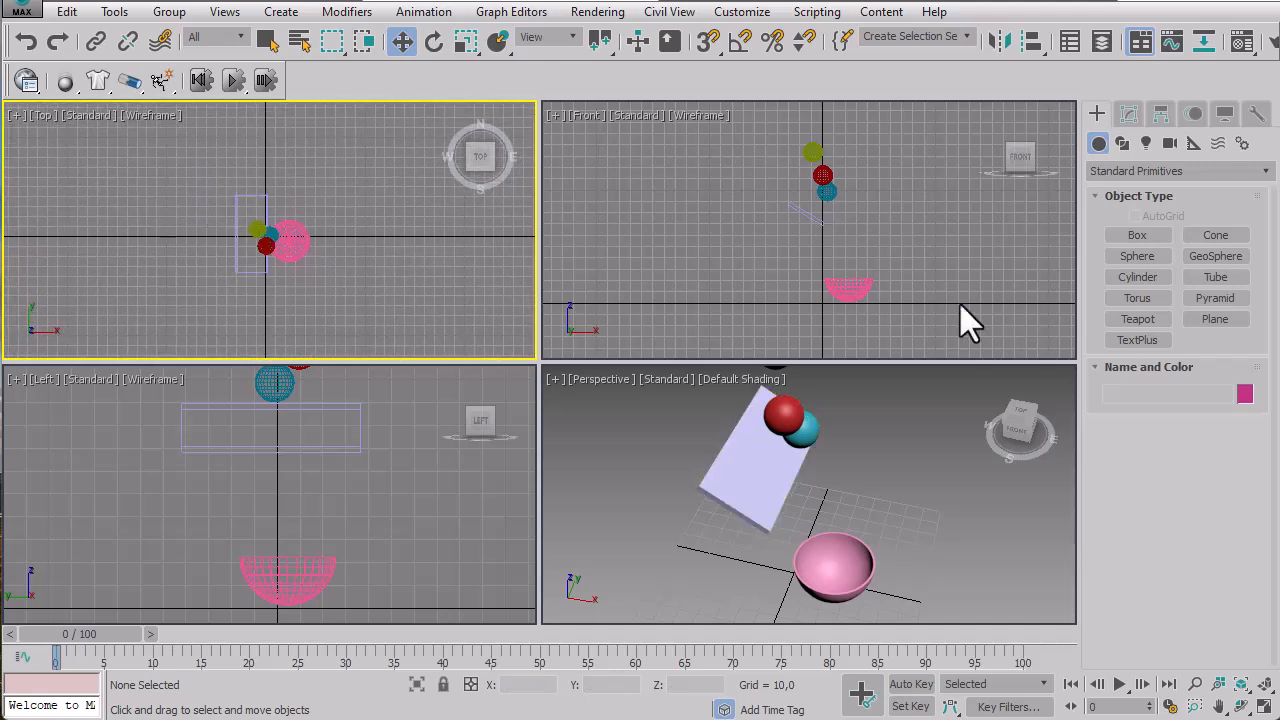
left_click(1124, 237)
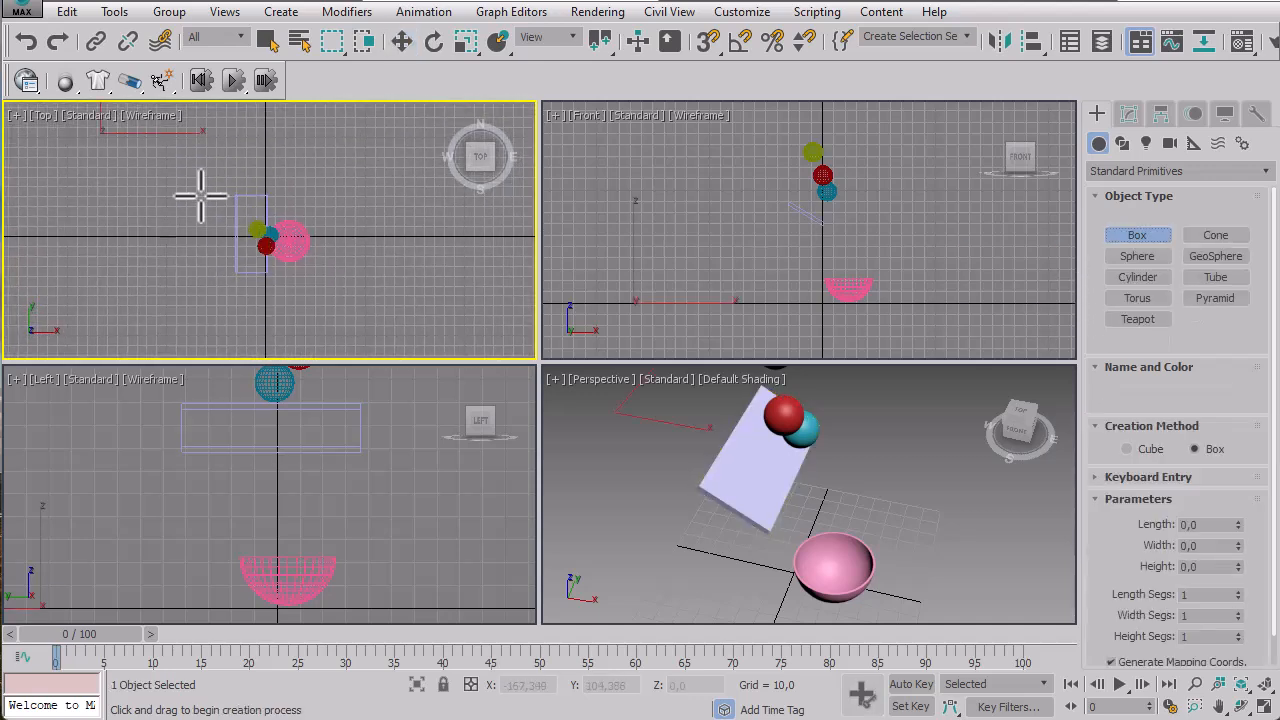
left_click_drag(99, 133, 443, 353)
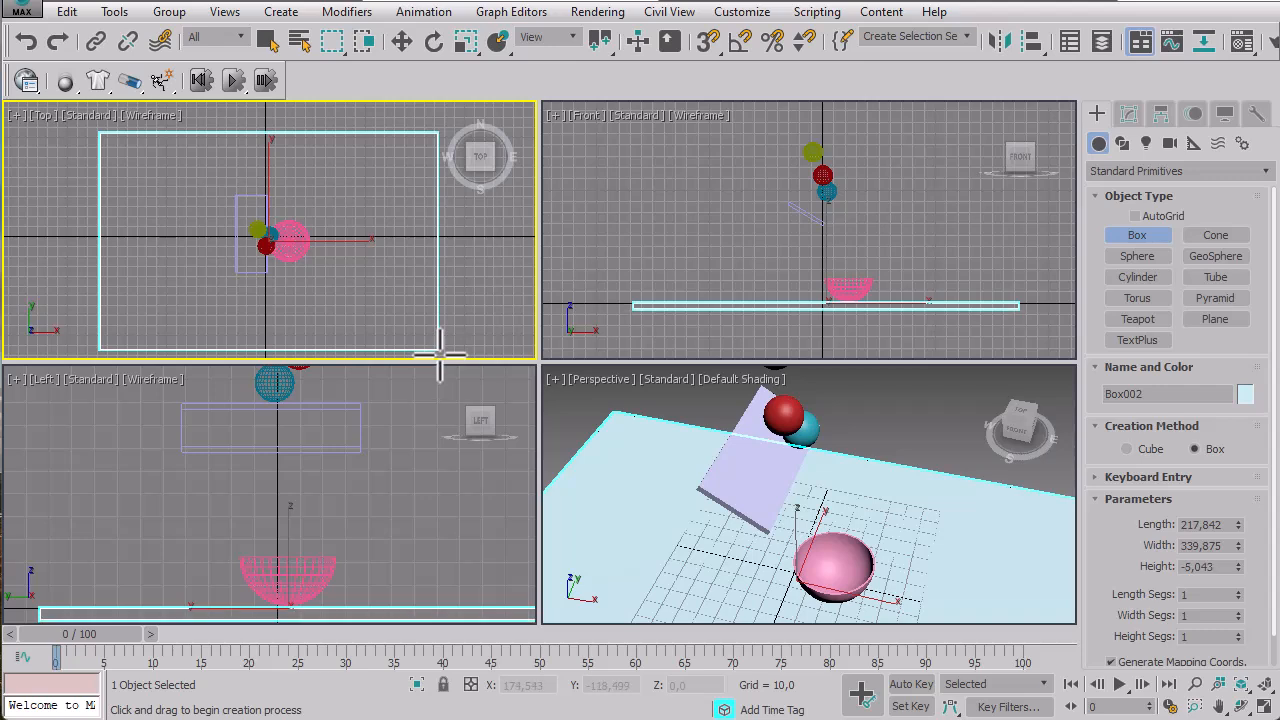
right_click(464, 248)
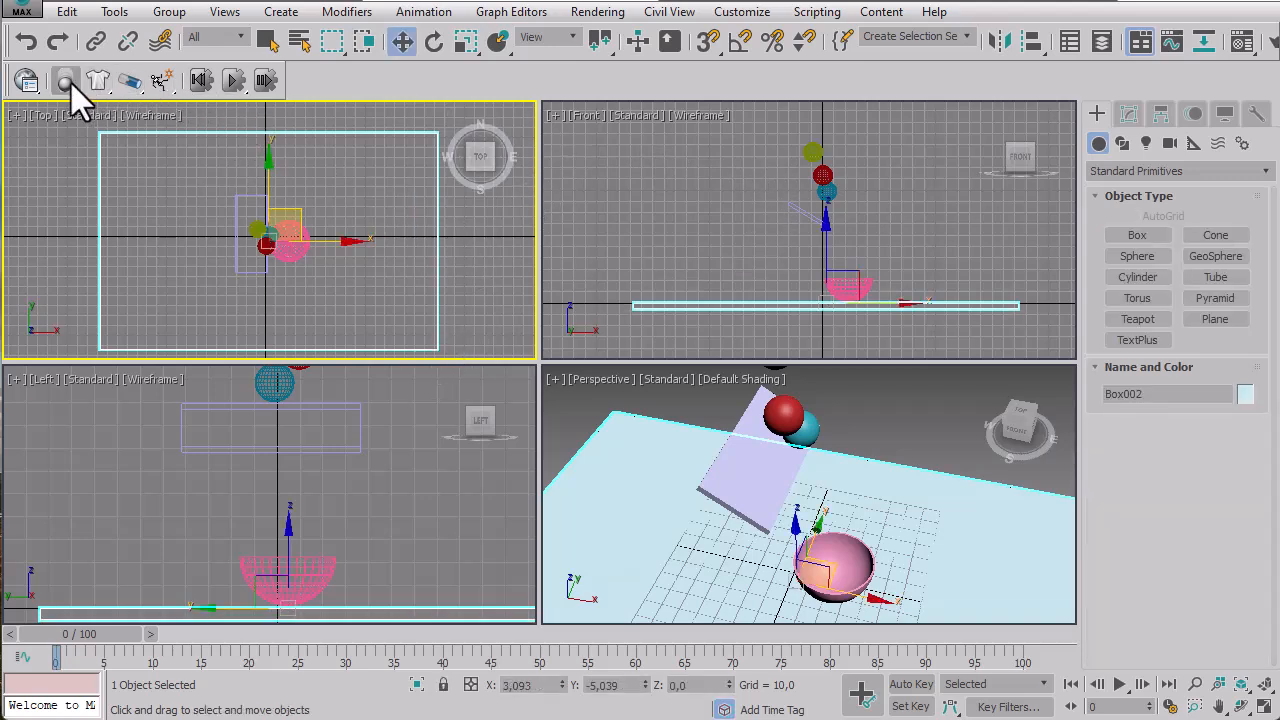
Set the floor box as a MassFX static rigid body, and change its object color to grey.
left_click_drag(71, 83, 171, 183)
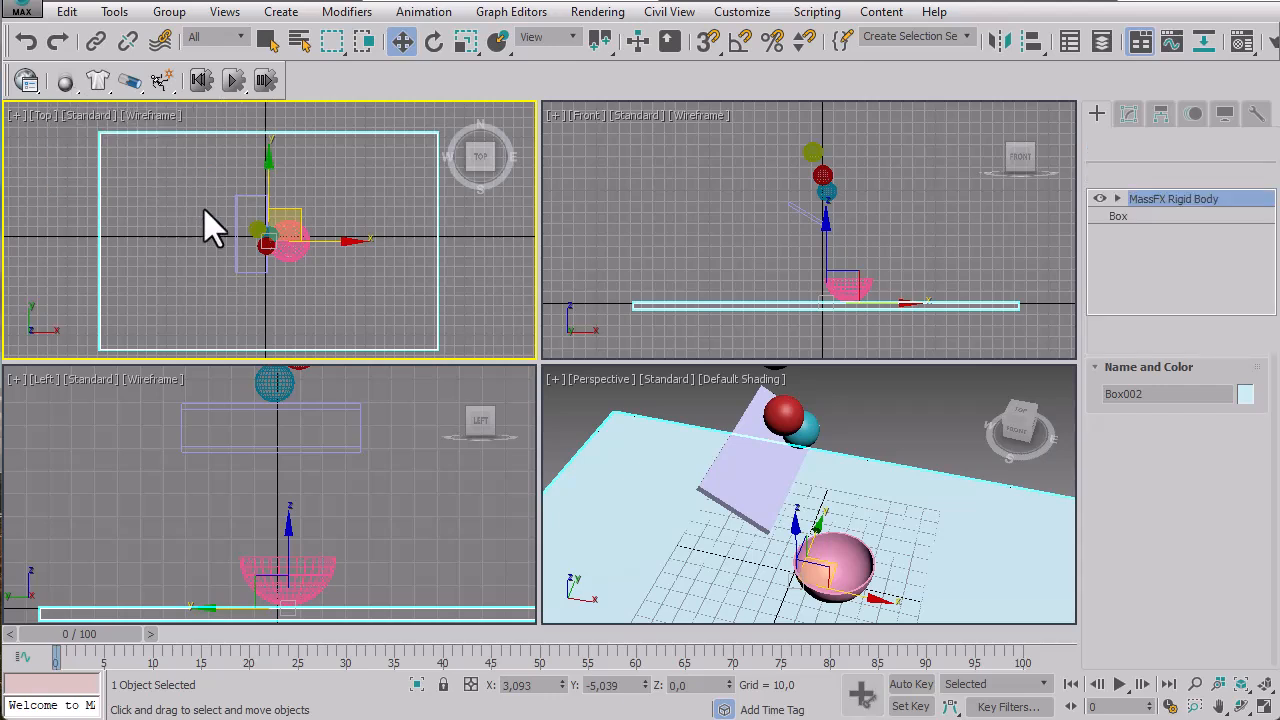
left_click(855, 419)
left_click(895, 491)
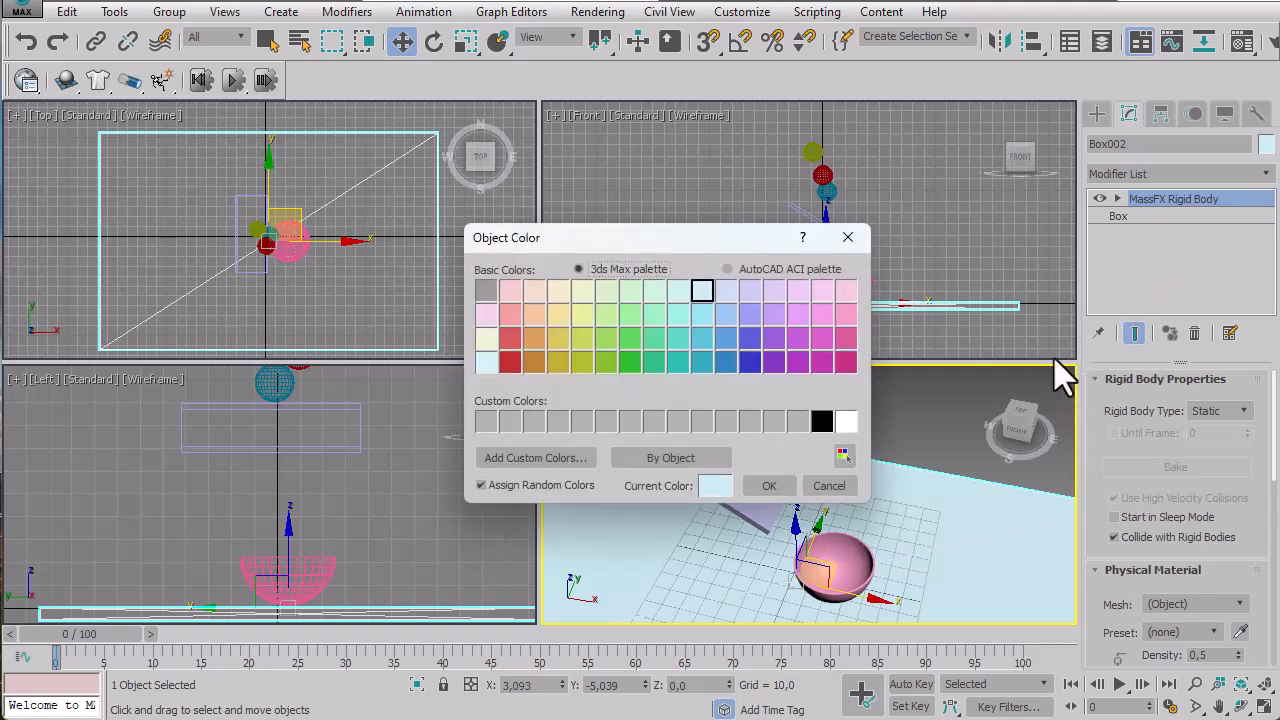
left_click(725, 422)
left_click(766, 486)
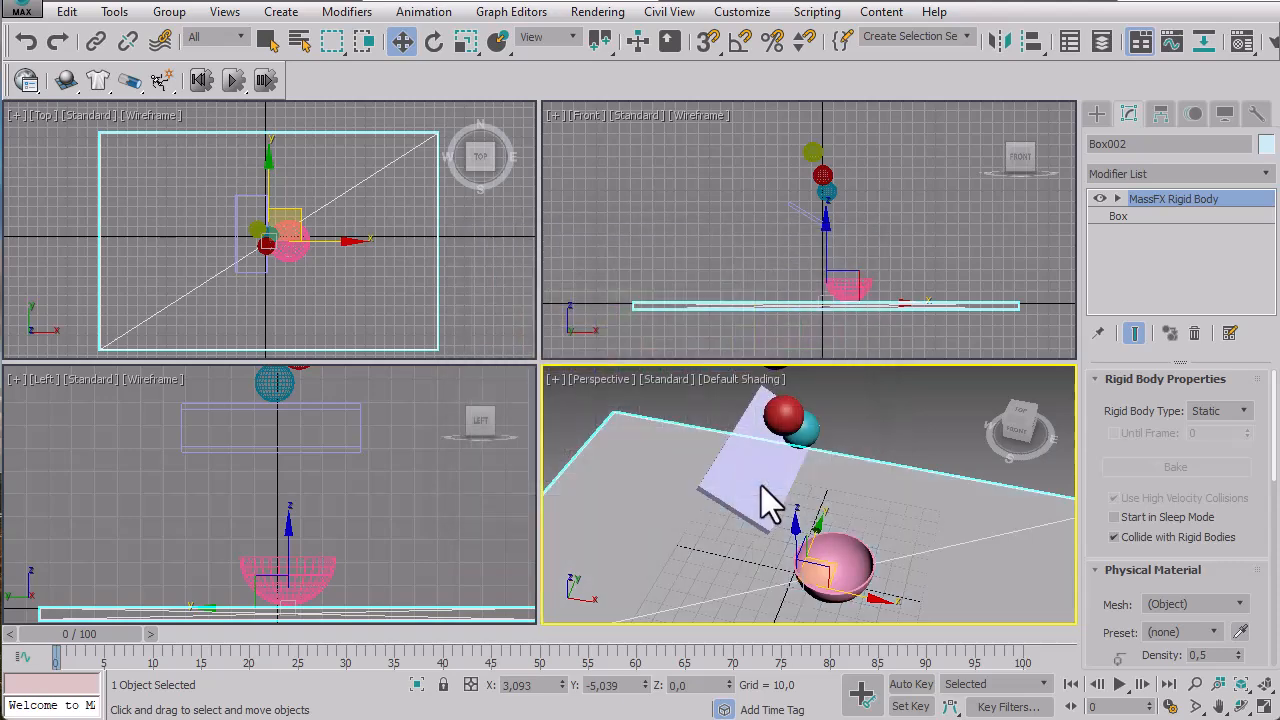
Play the MassFX simulation to examine how the spheres land on the floor box, and reset it to frame 0.
left_click(906, 440)
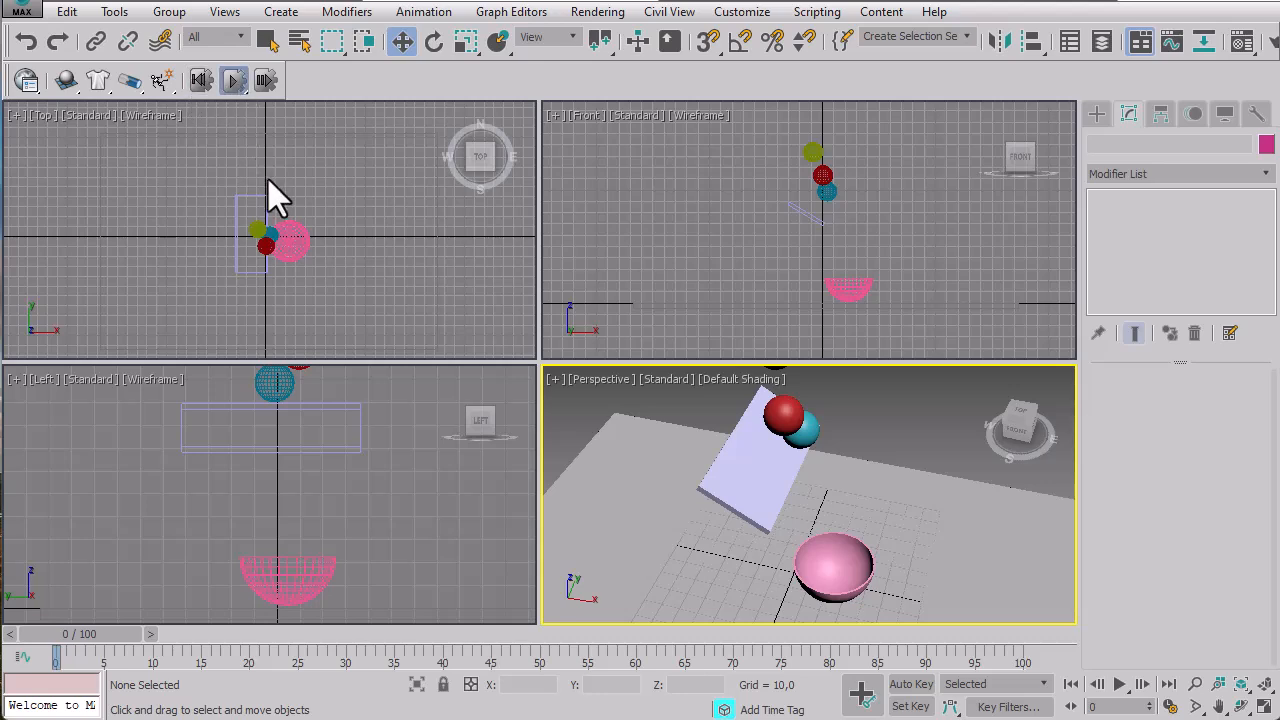
key("/")
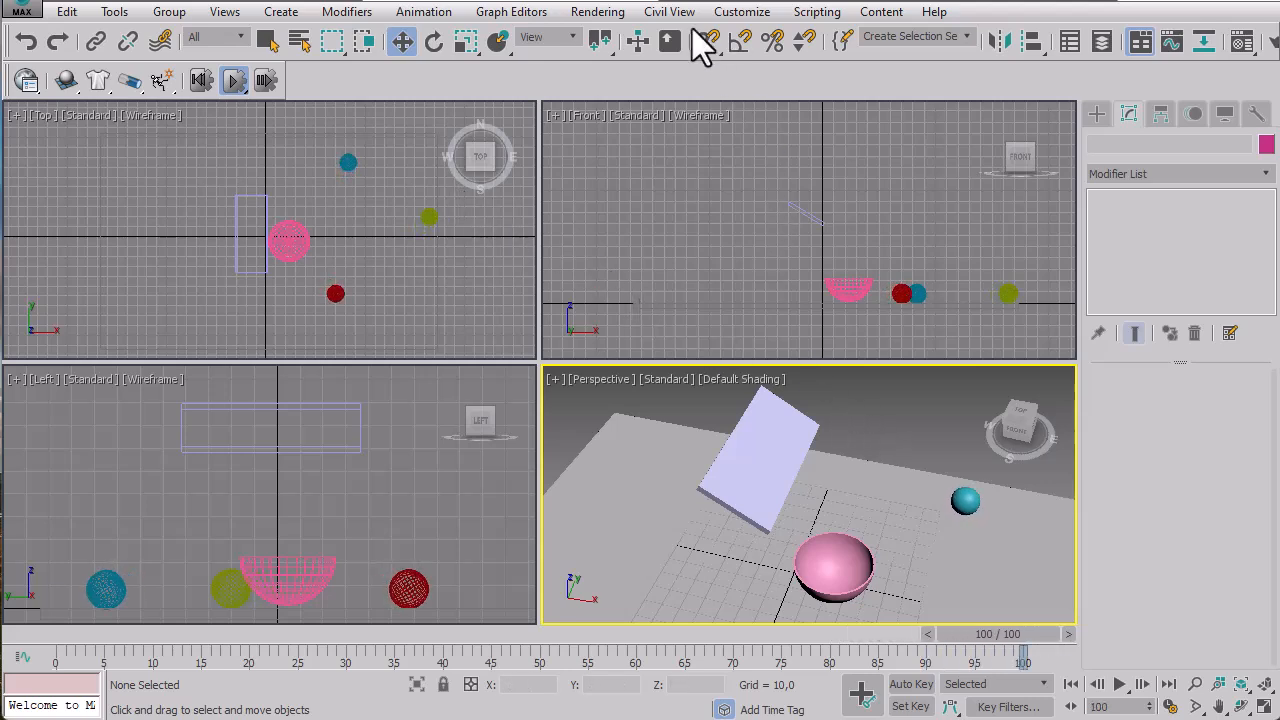
left_click(202, 82)
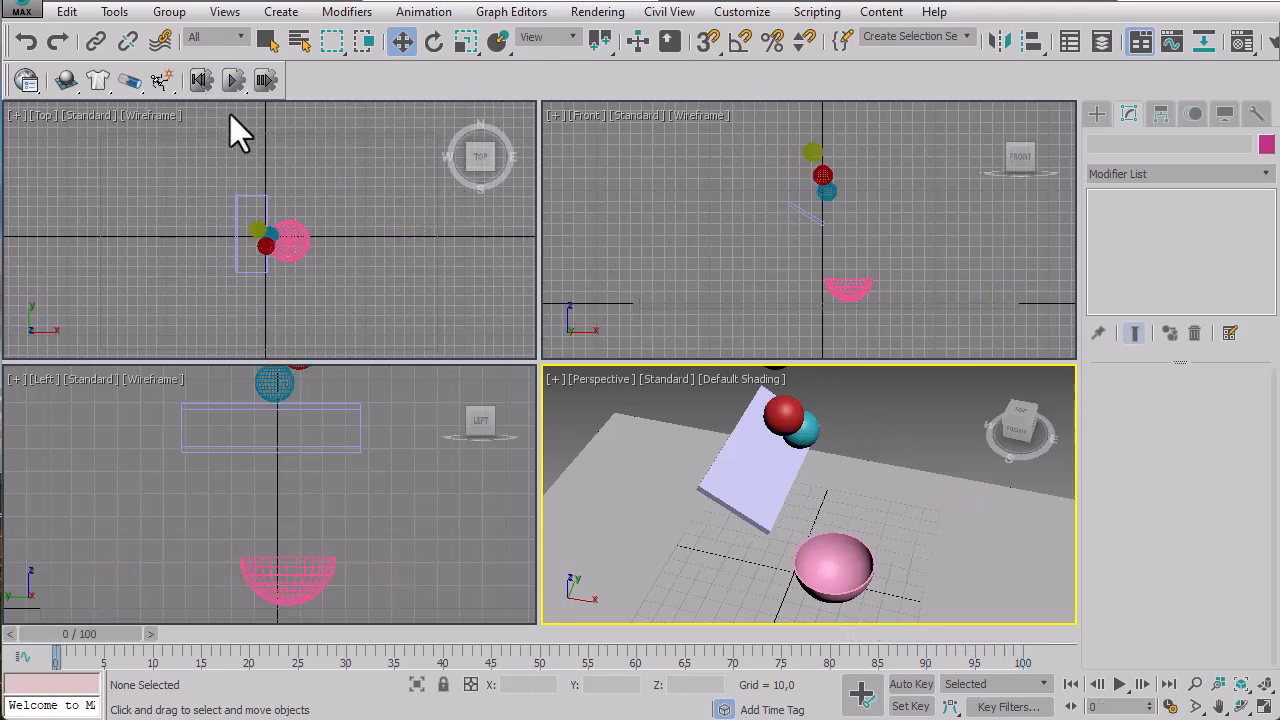
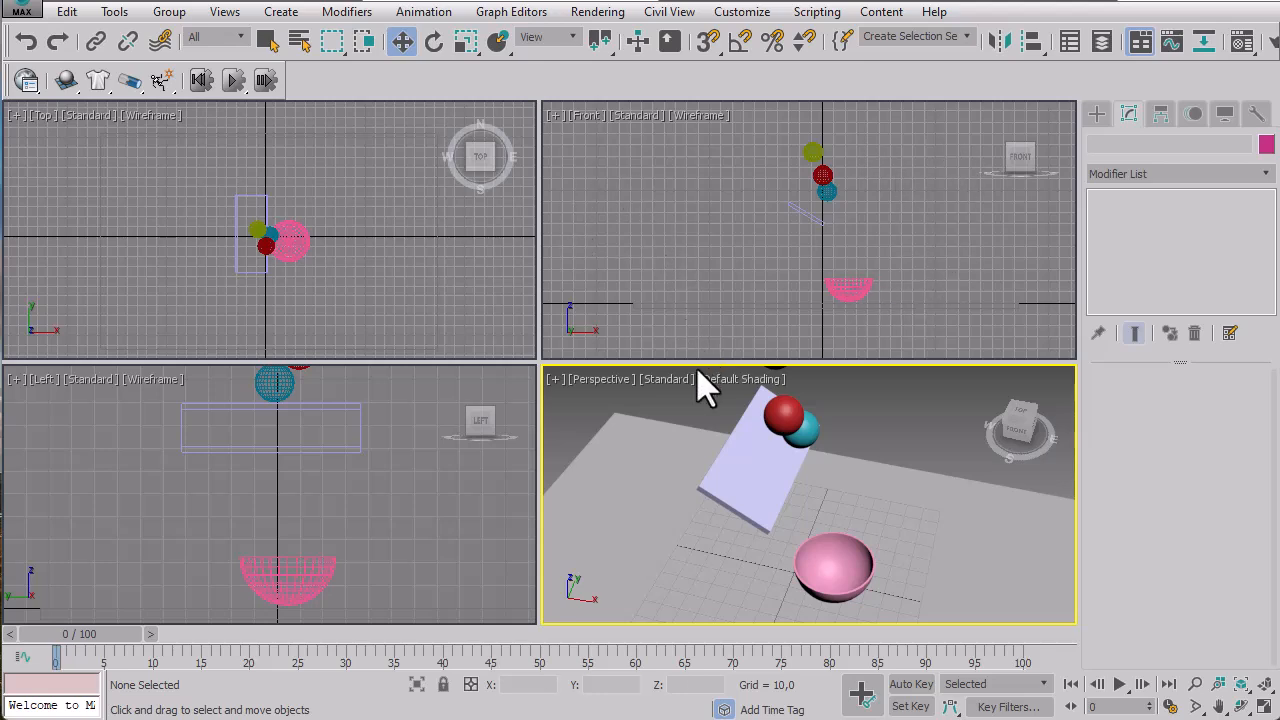
Replay the MassFX simulation, examine in the Front view how the spheres meet the enlarged bowl, and reset it to frame 0.
left_click(72, 89)
left_click_drag(73, 89, 372, 84)
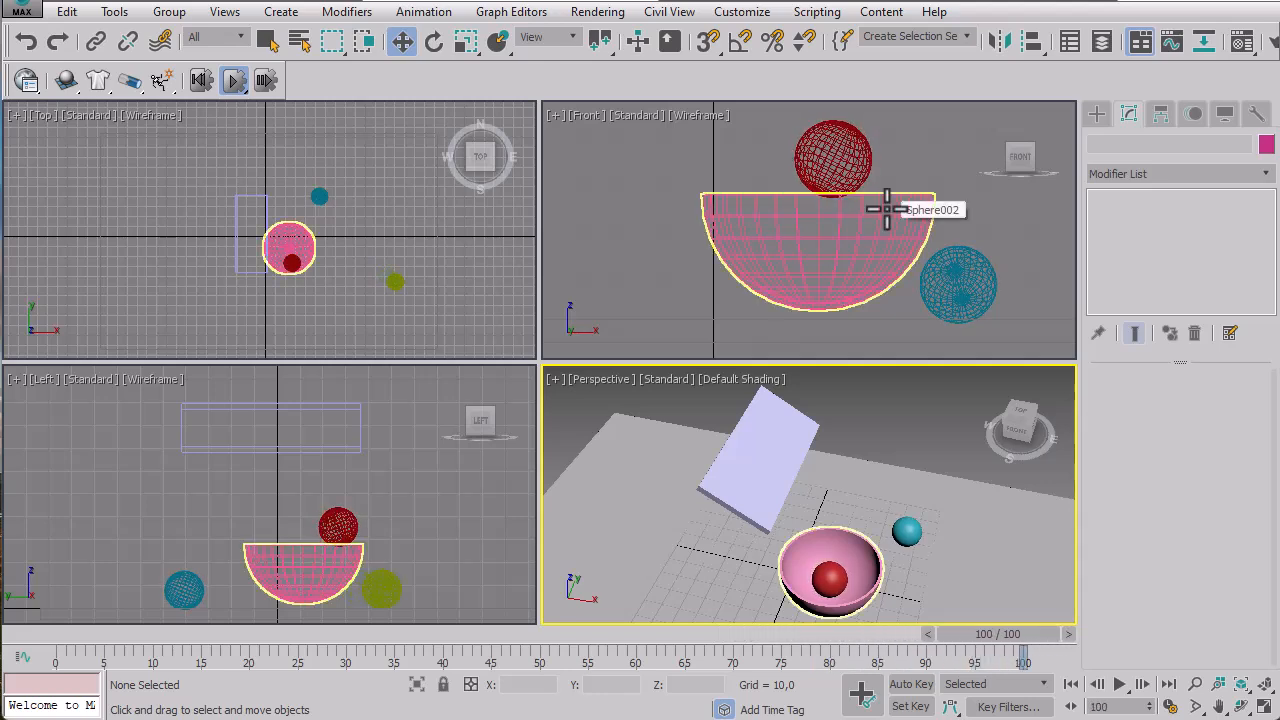
right_click(887, 209)
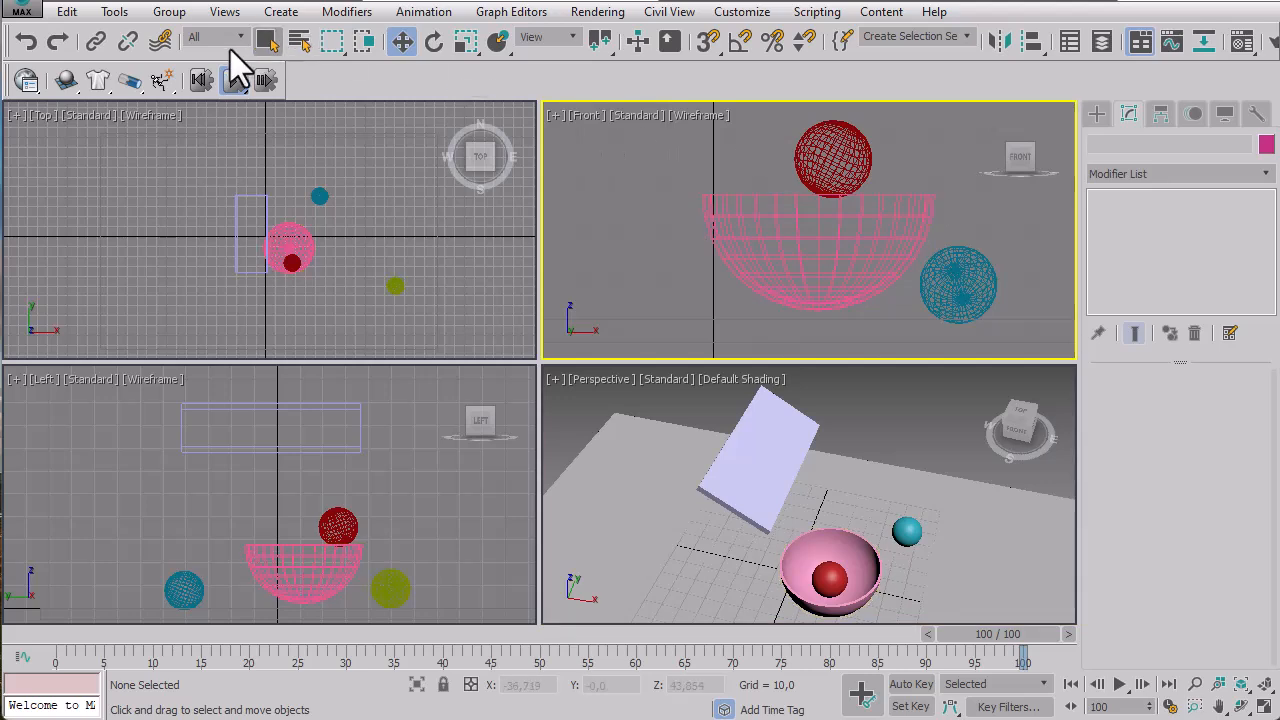
left_click(201, 81)
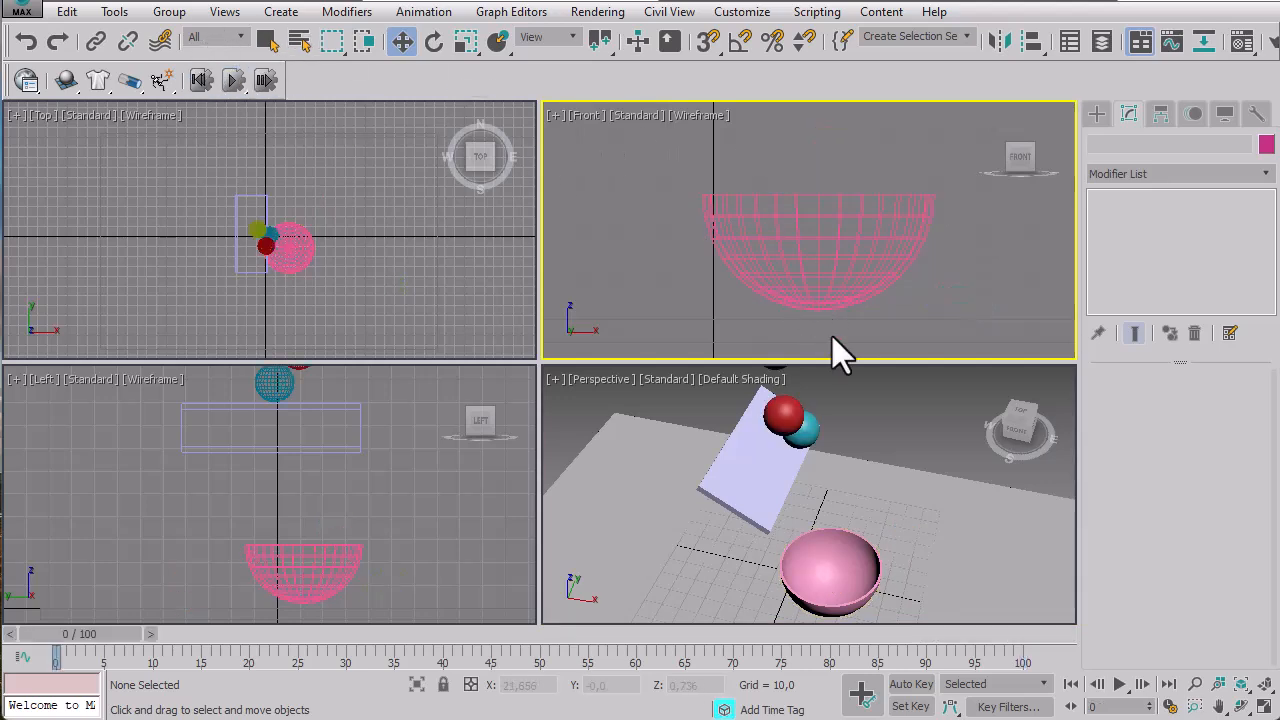
Set the physical shape type of the pink bowl's MassFX Rigid Body to Original.
left_click(862, 543)
left_click(862, 543)
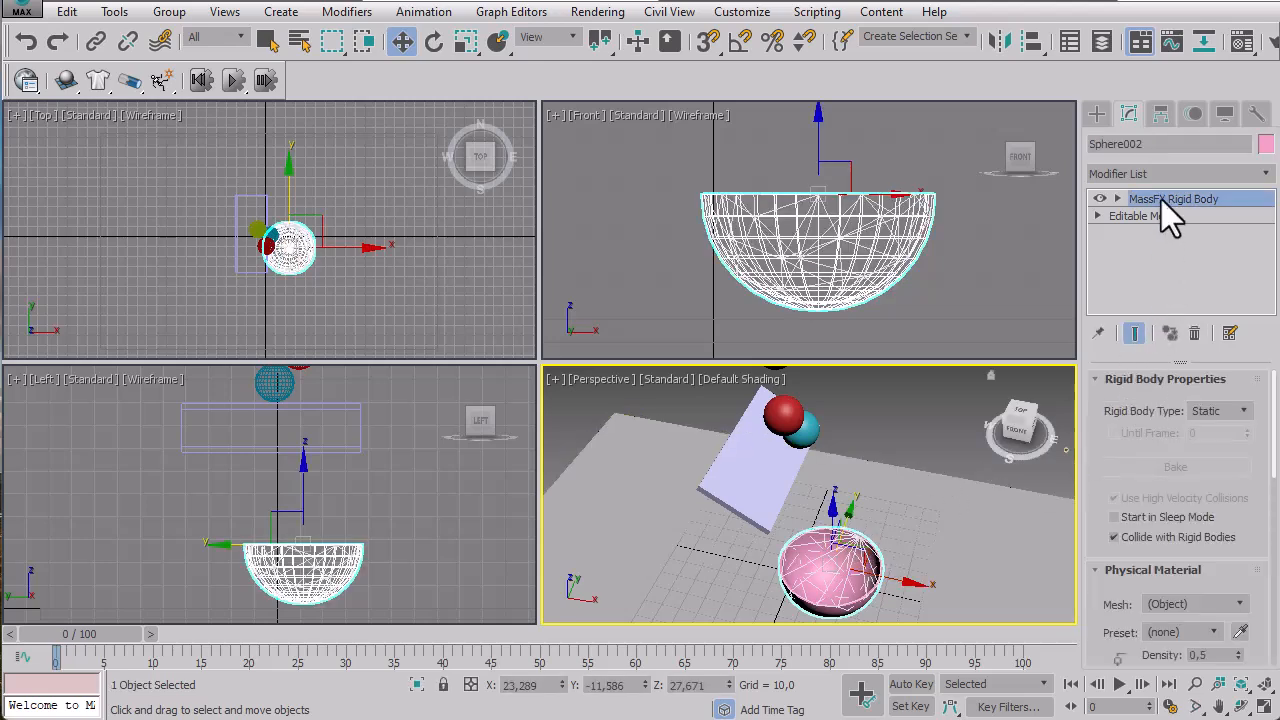
left_click_drag(1257, 516, 1249, 250)
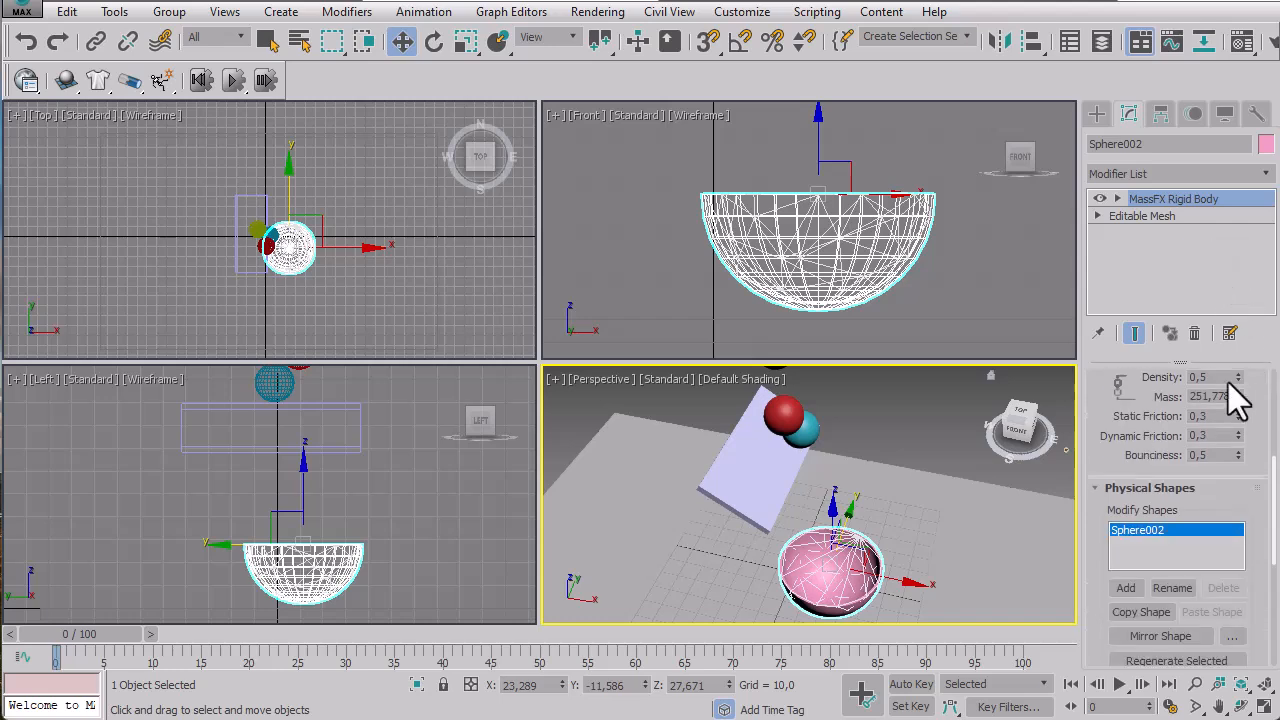
left_click_drag(1258, 582, 1252, 262)
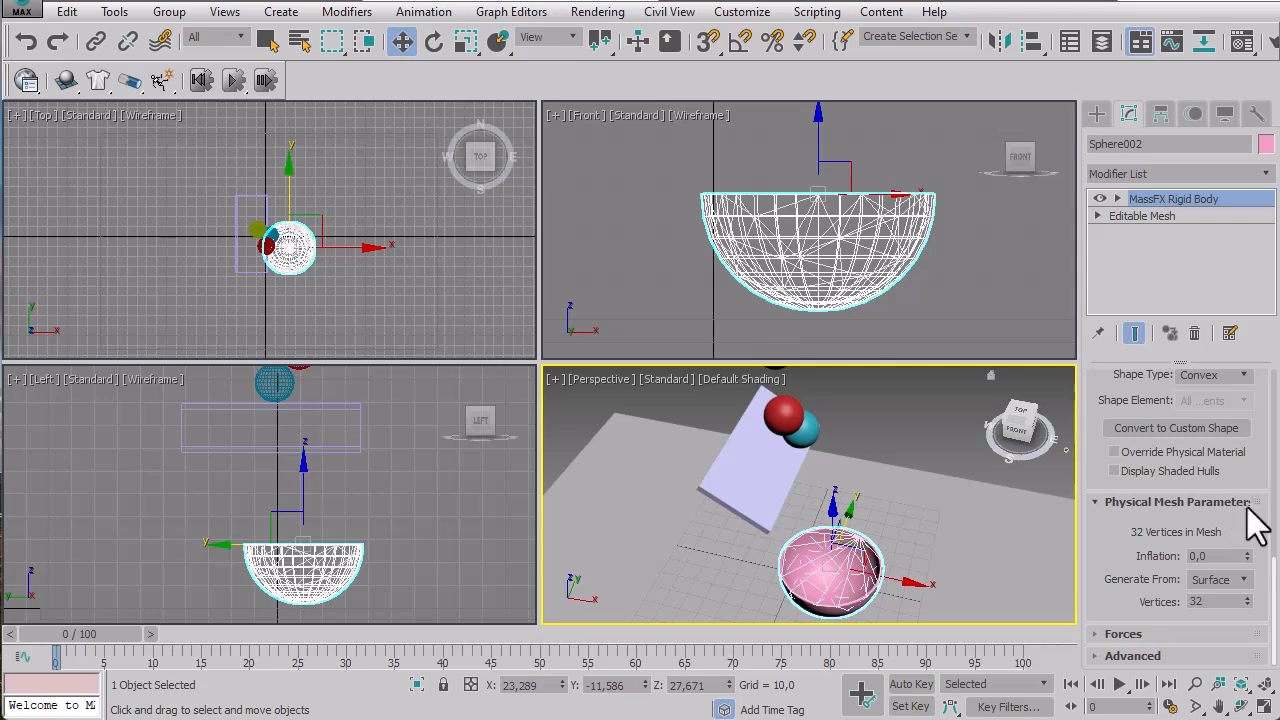
left_click_drag(1256, 472, 1250, 550)
left_click(1197, 456)
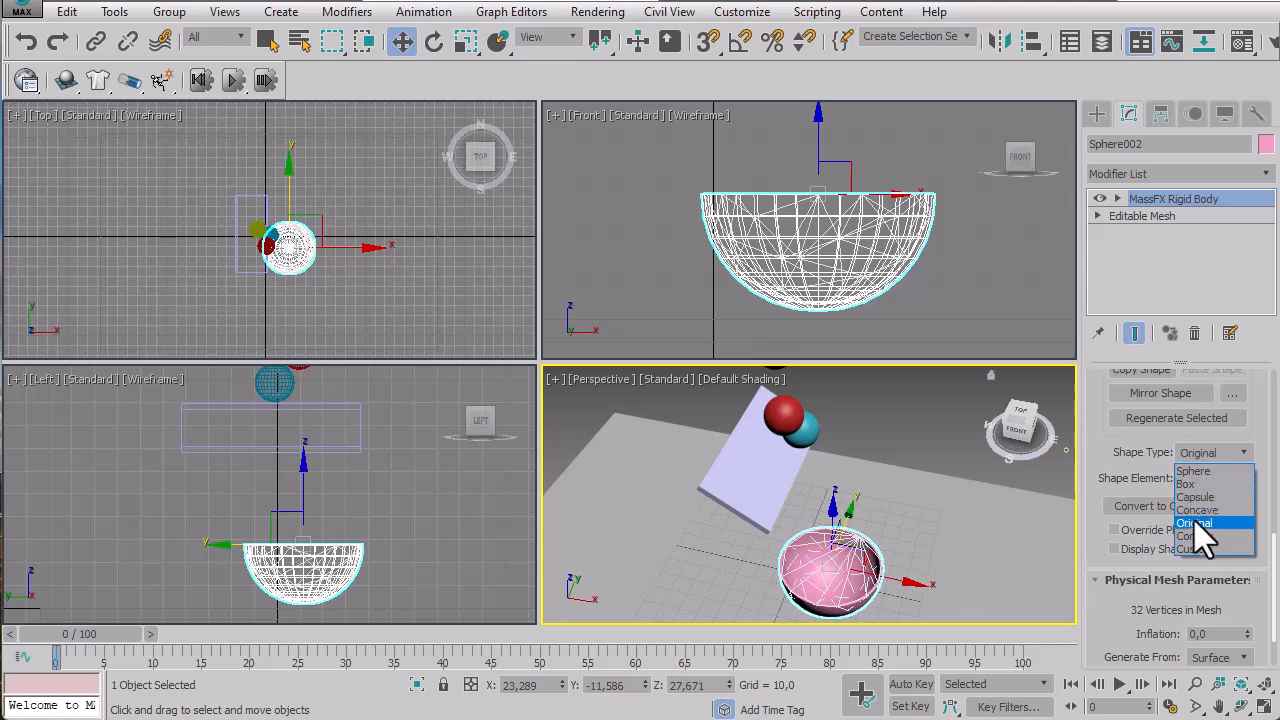
left_click(1193, 520)
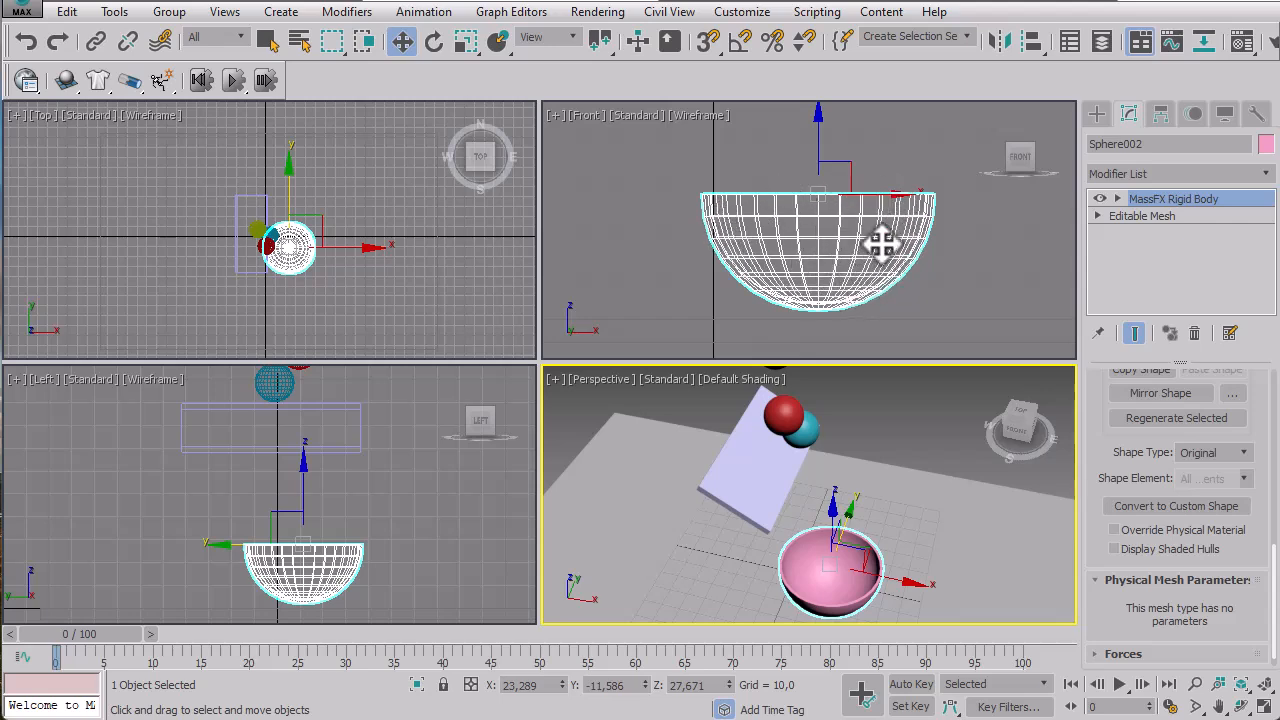
Return the bowl's physical shape type to Convex and review the other available shape types.
mouse_move(1103, 402)
left_mouse_down()
mouse_move(1094, 366)
mouse_move(1093, 535)
mouse_move(1094, 391)
mouse_move(1094, 414)
left_mouse_up()
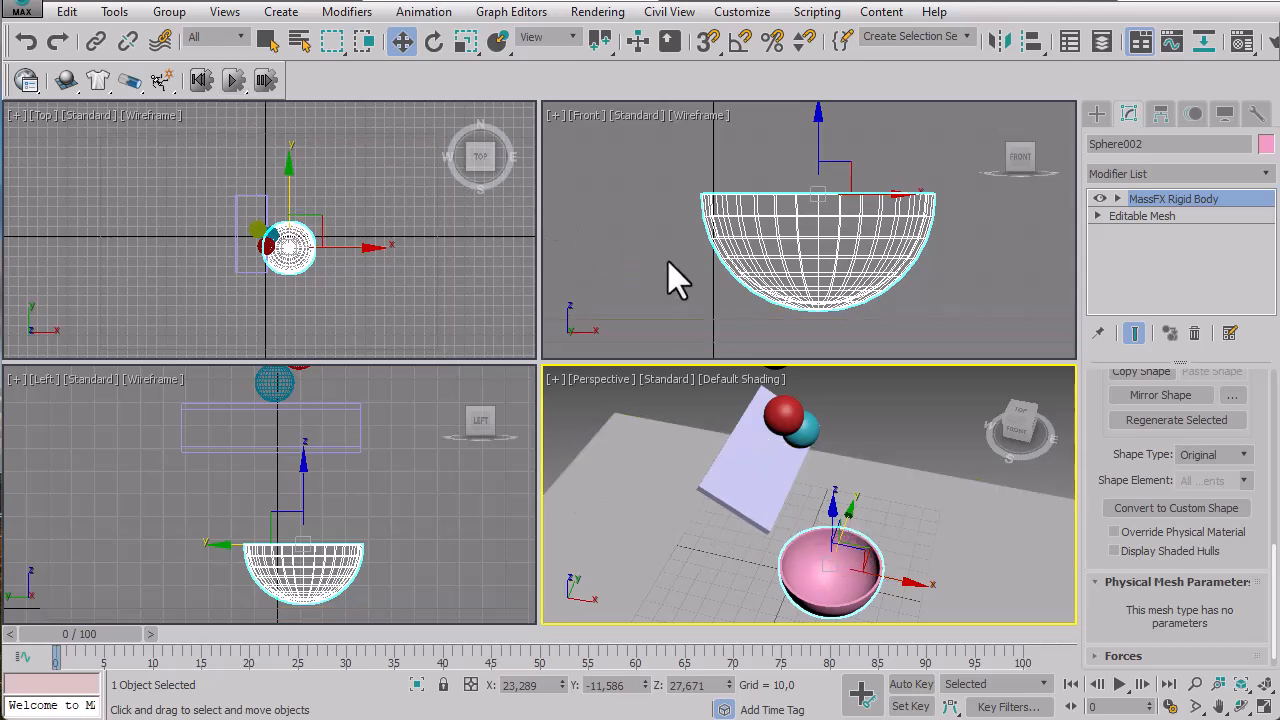
left_click(1243, 457)
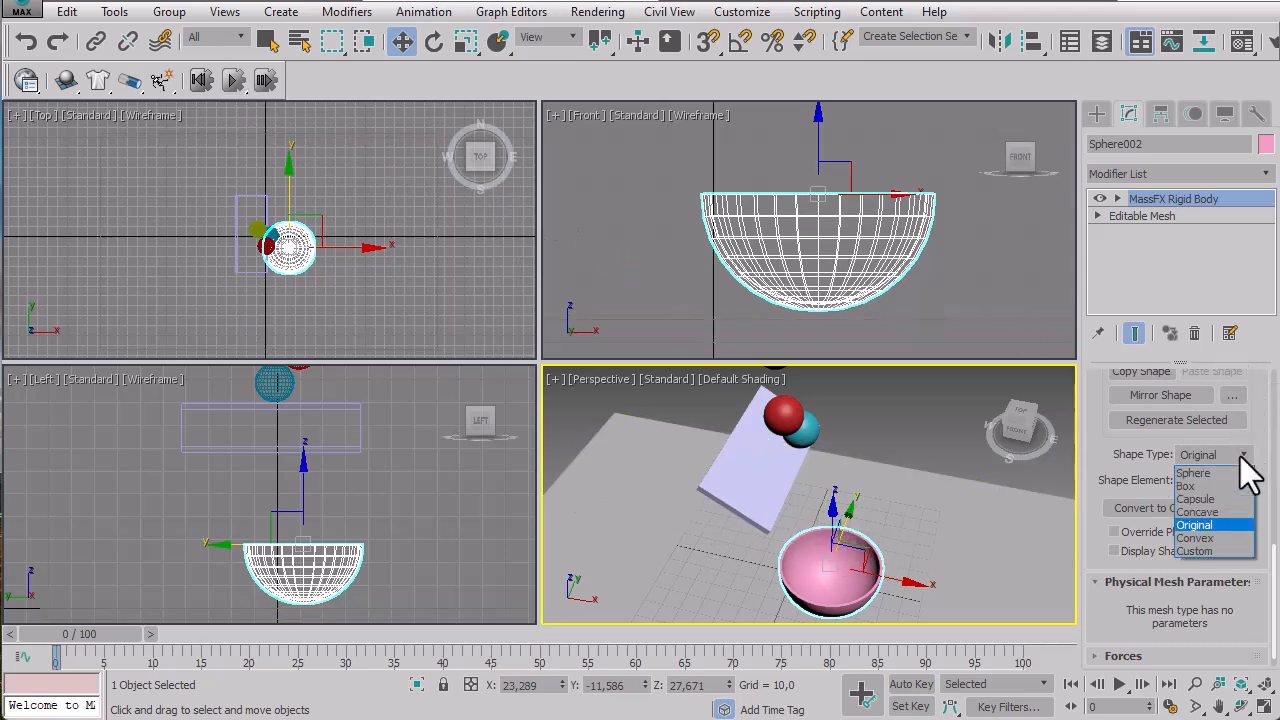
left_click(1222, 539)
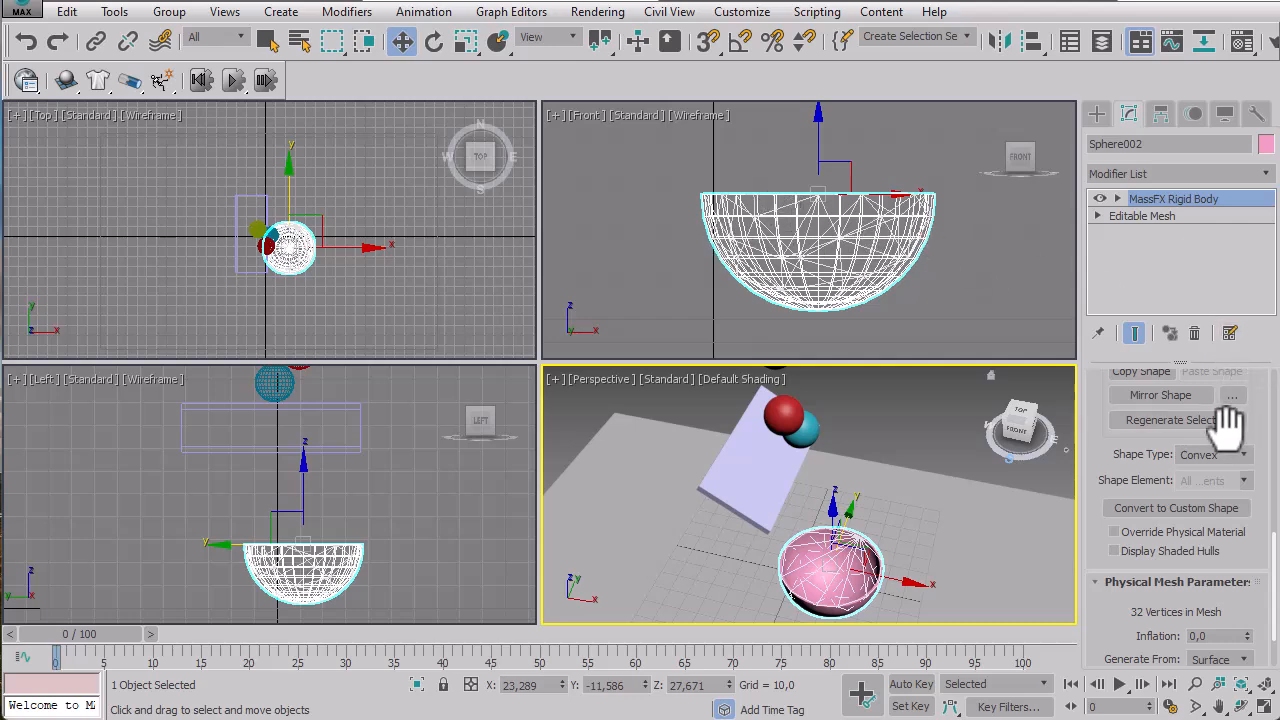
left_click_drag(1262, 424, 1260, 439)
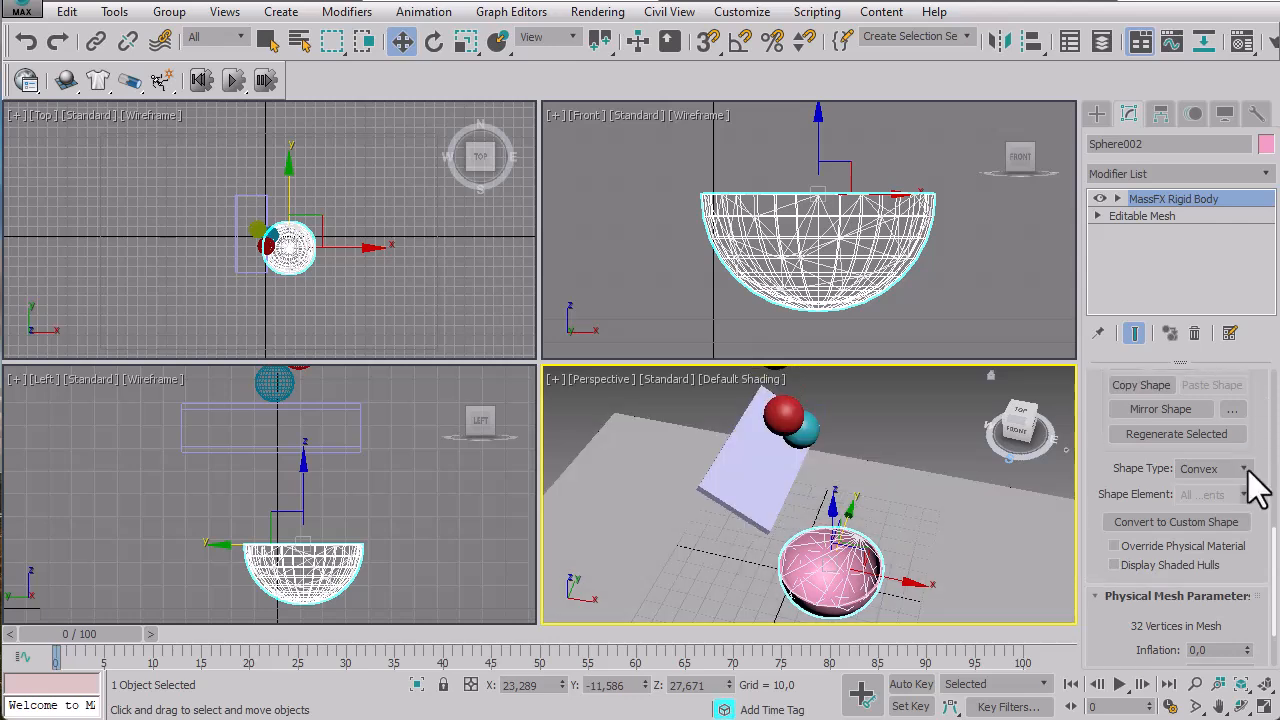
left_click(1245, 468)
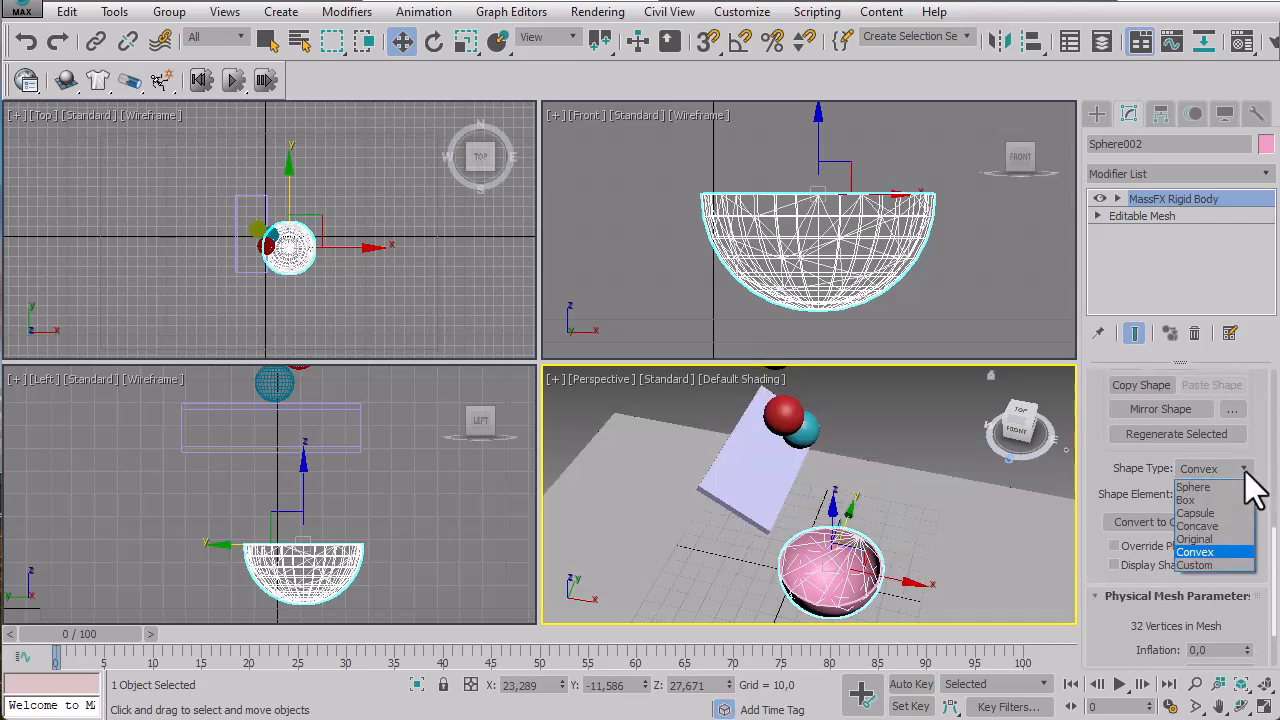
left_click(890, 567)
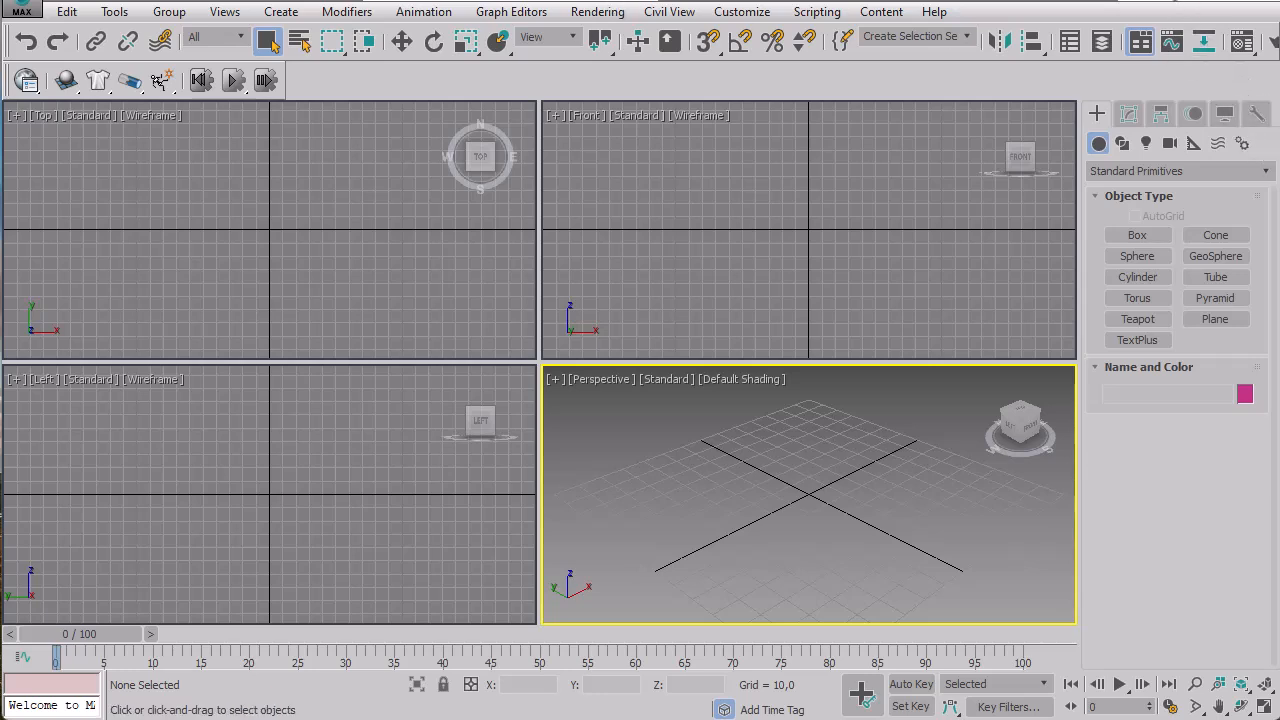
Create a flat cylinder at the origin in the Top view, about 25 in radius and 5.3 high.
left_click(387, 263)
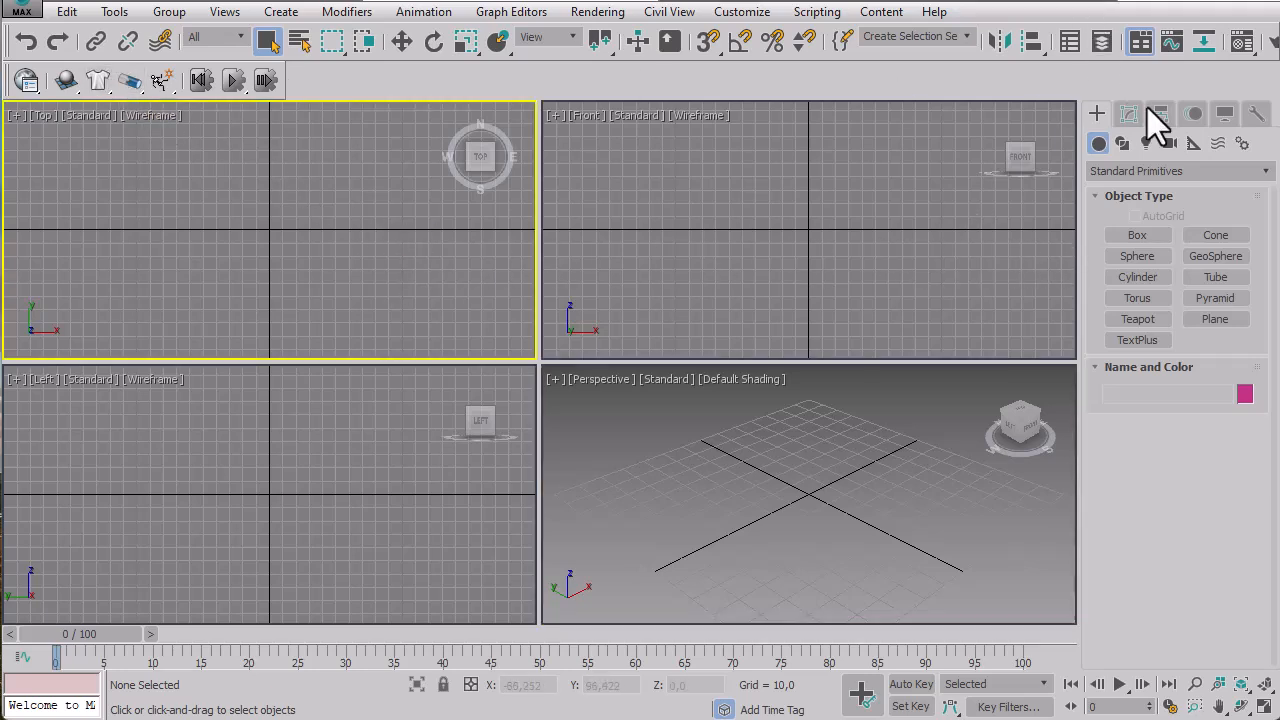
left_click(1140, 257)
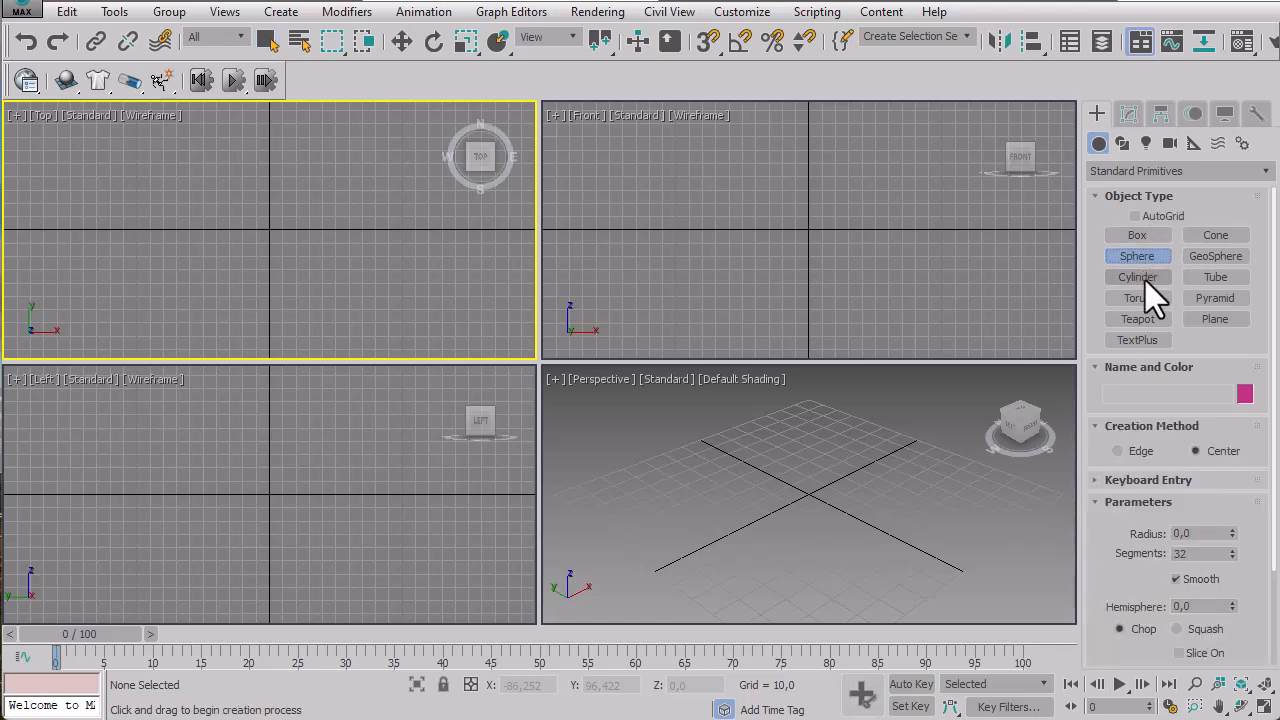
left_click(1143, 279)
left_click(269, 235)
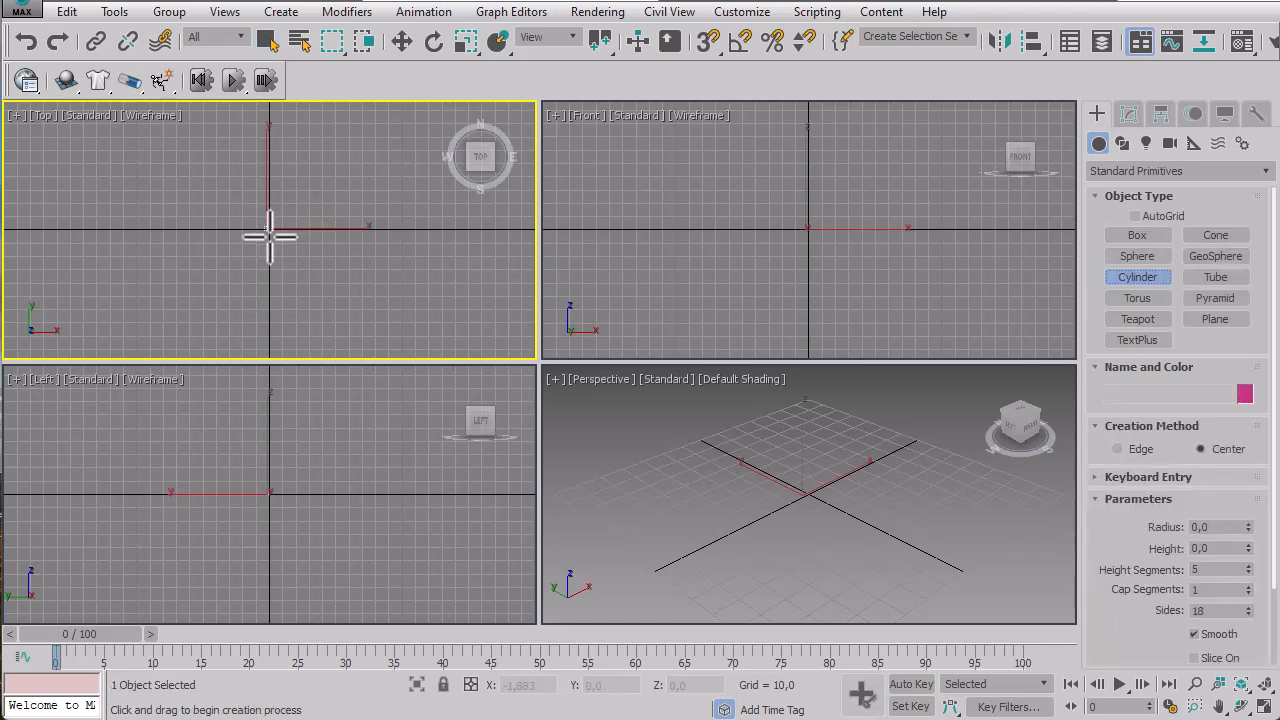
left_click_drag(269, 235, 280, 271)
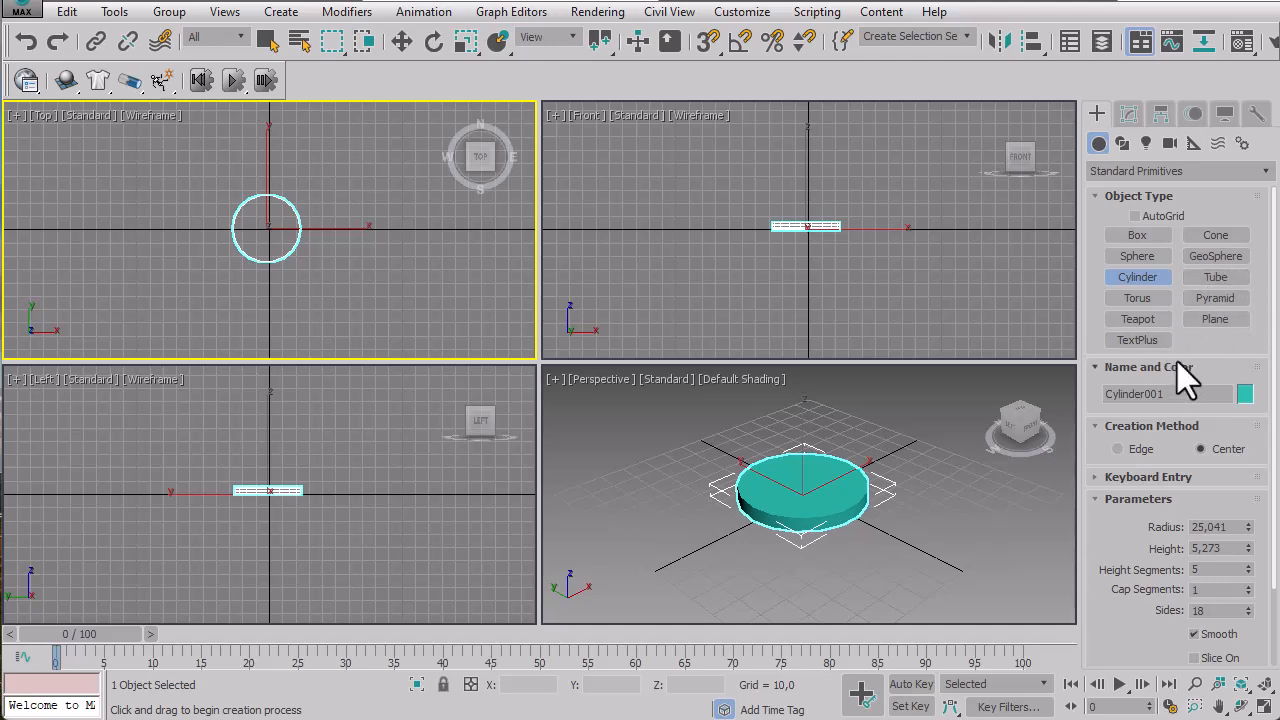
Create a plane over the cylinder in the Top view, about 124.3 long and 162.7 wide.
left_click(1211, 320)
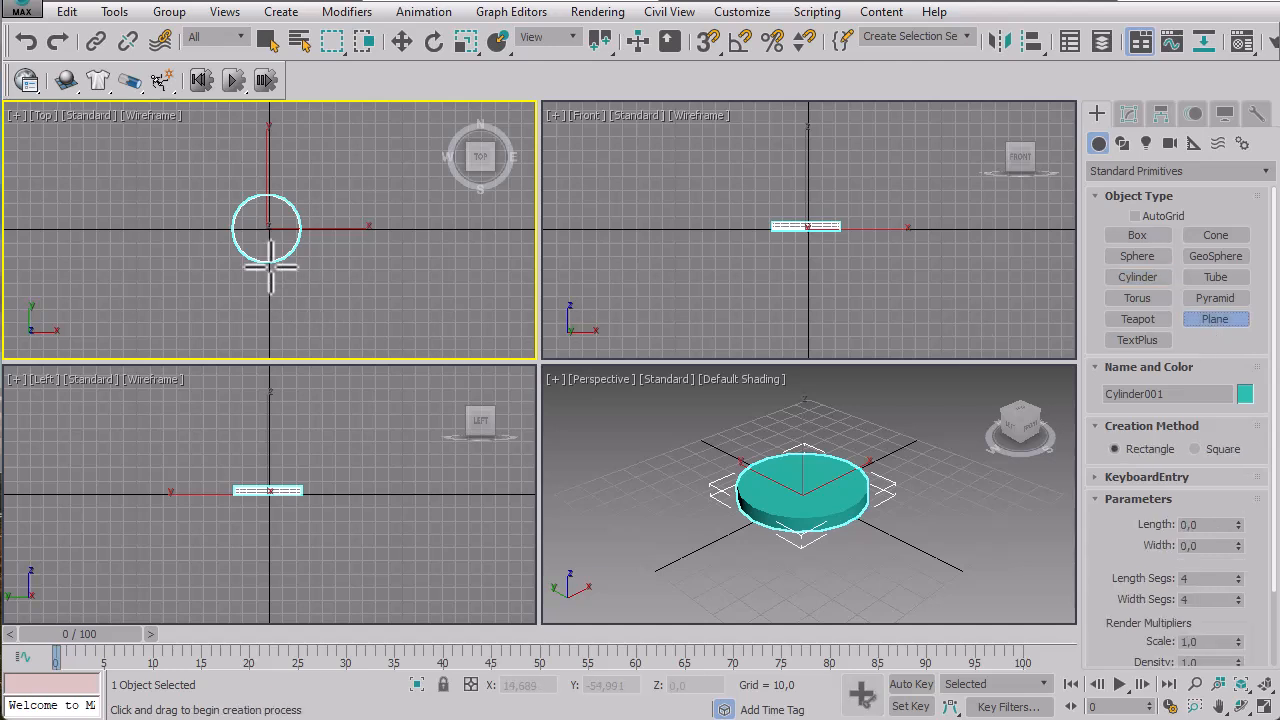
left_click_drag(165, 146, 380, 311)
right_click(424, 247)
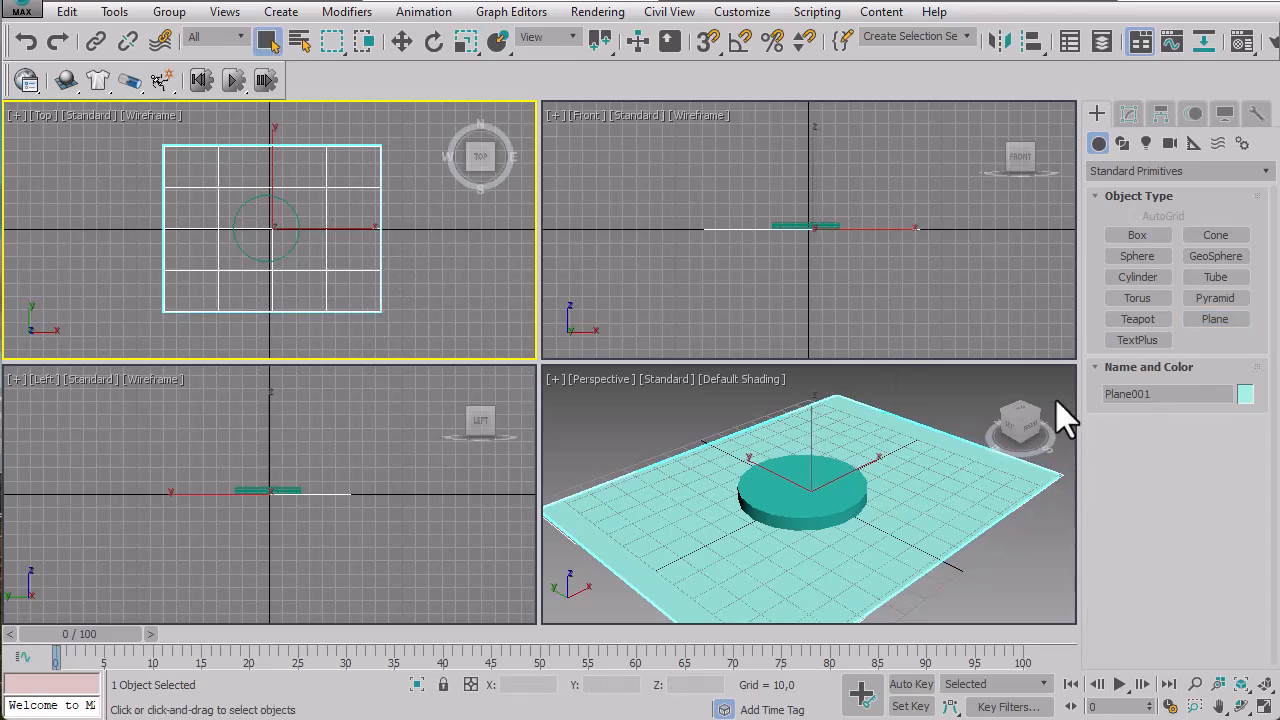
Set the plane's length segments and width segments to 50 each.
left_click(1127, 114)
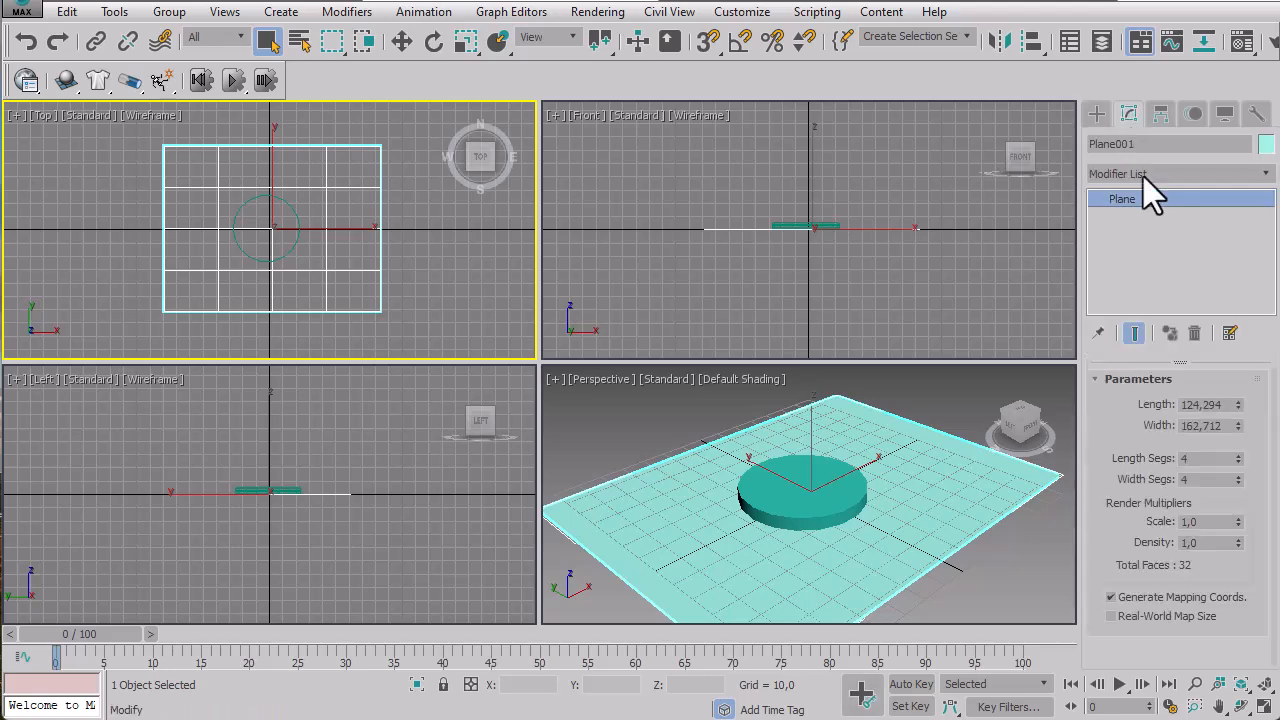
double_click(1212, 461)
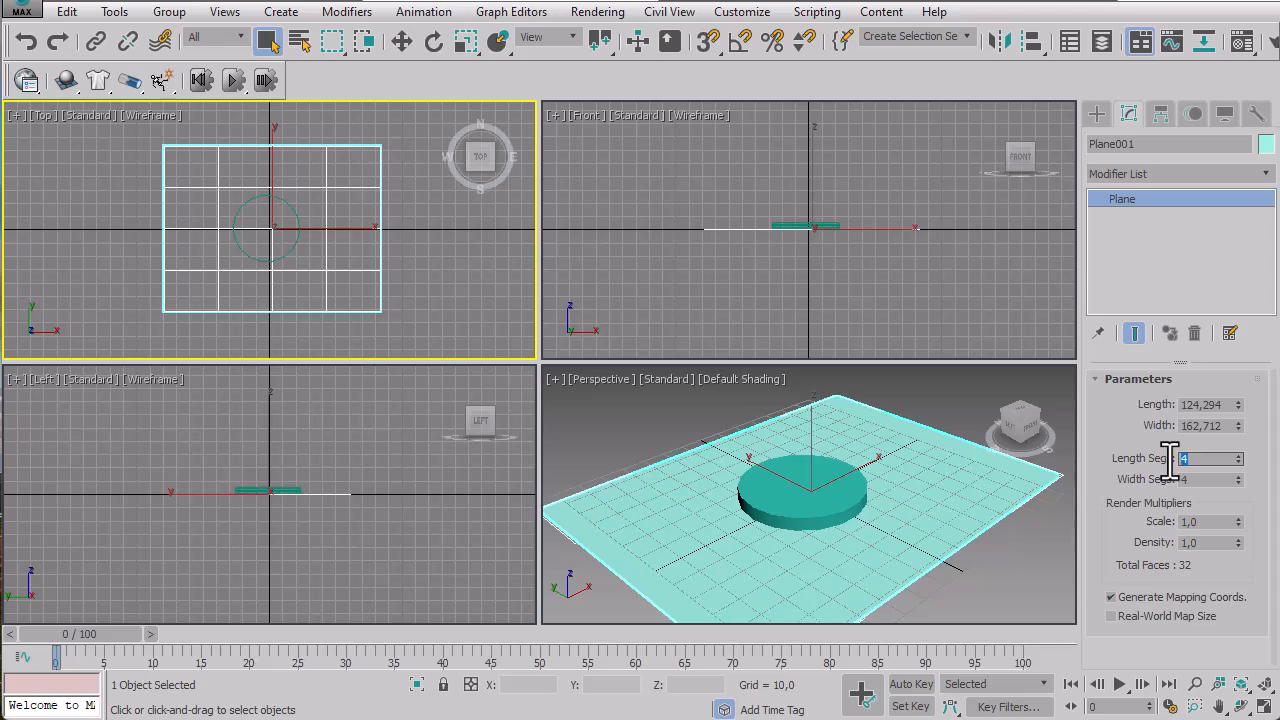
type("50")
double_click(1198, 480)
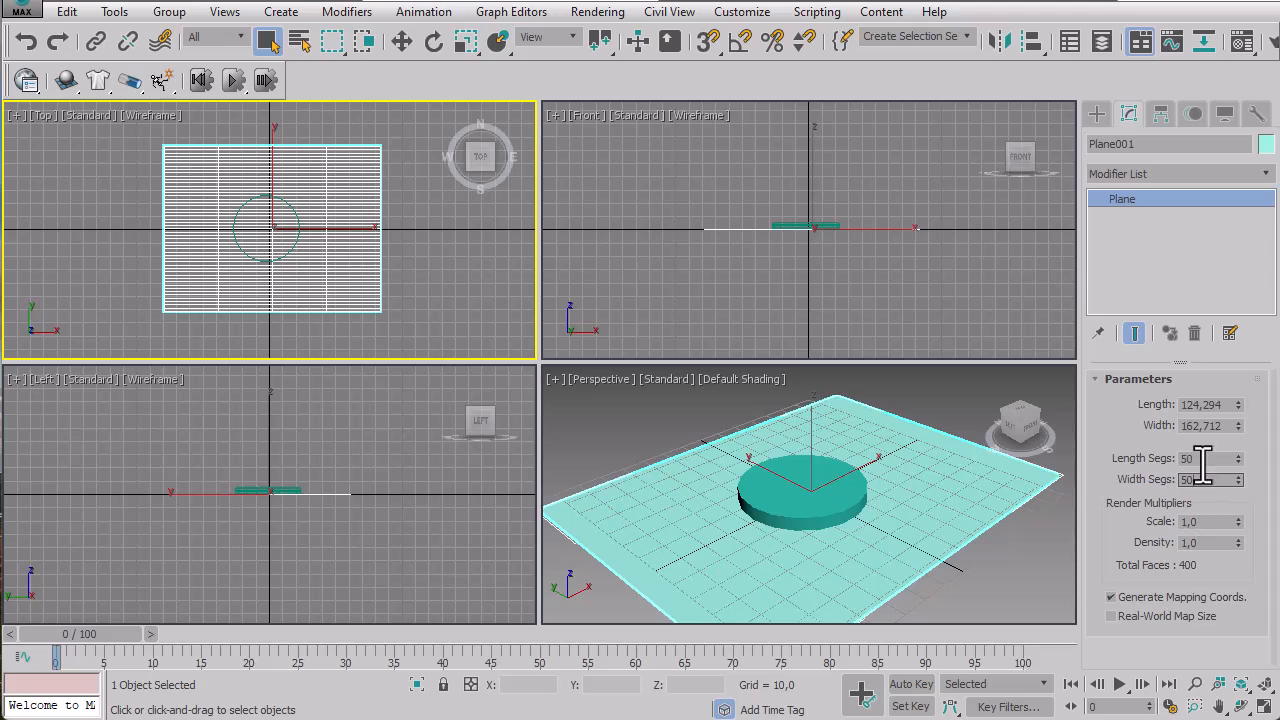
key("Return")
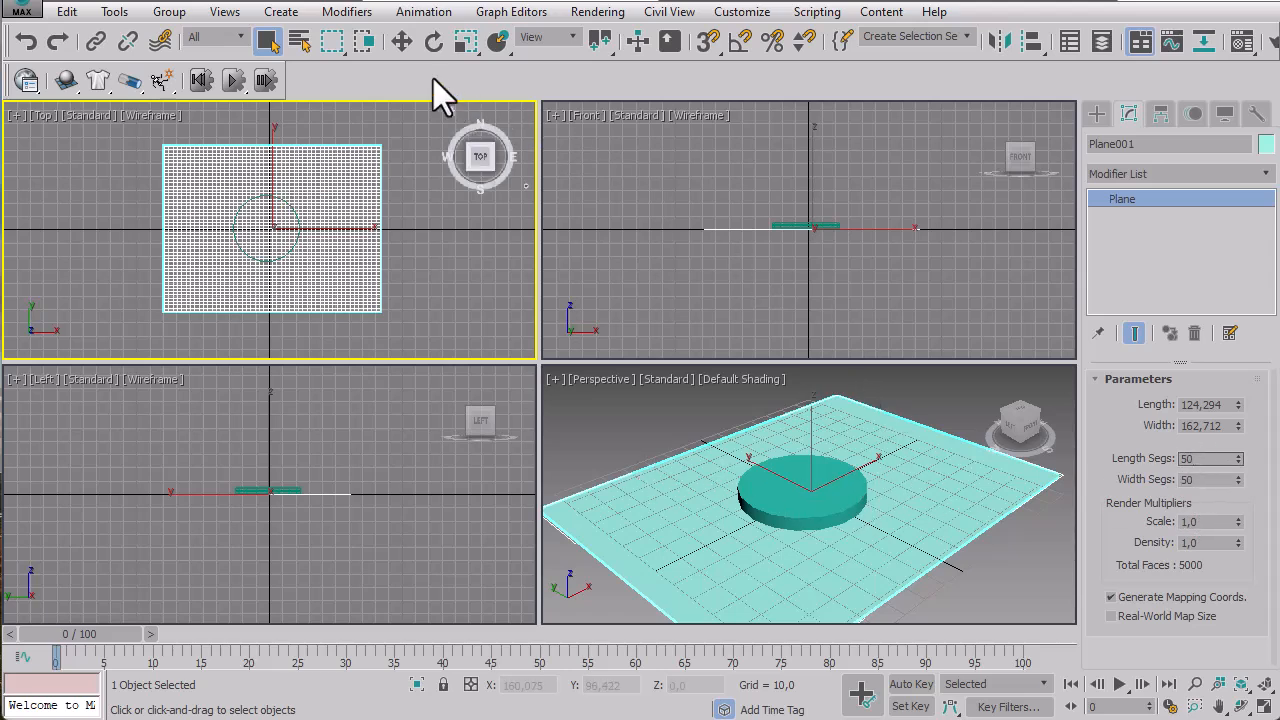
Move the plane up in the Front view to just above the cylinder, at a height of about 7.5.
left_click(401, 41)
right_click(845, 324)
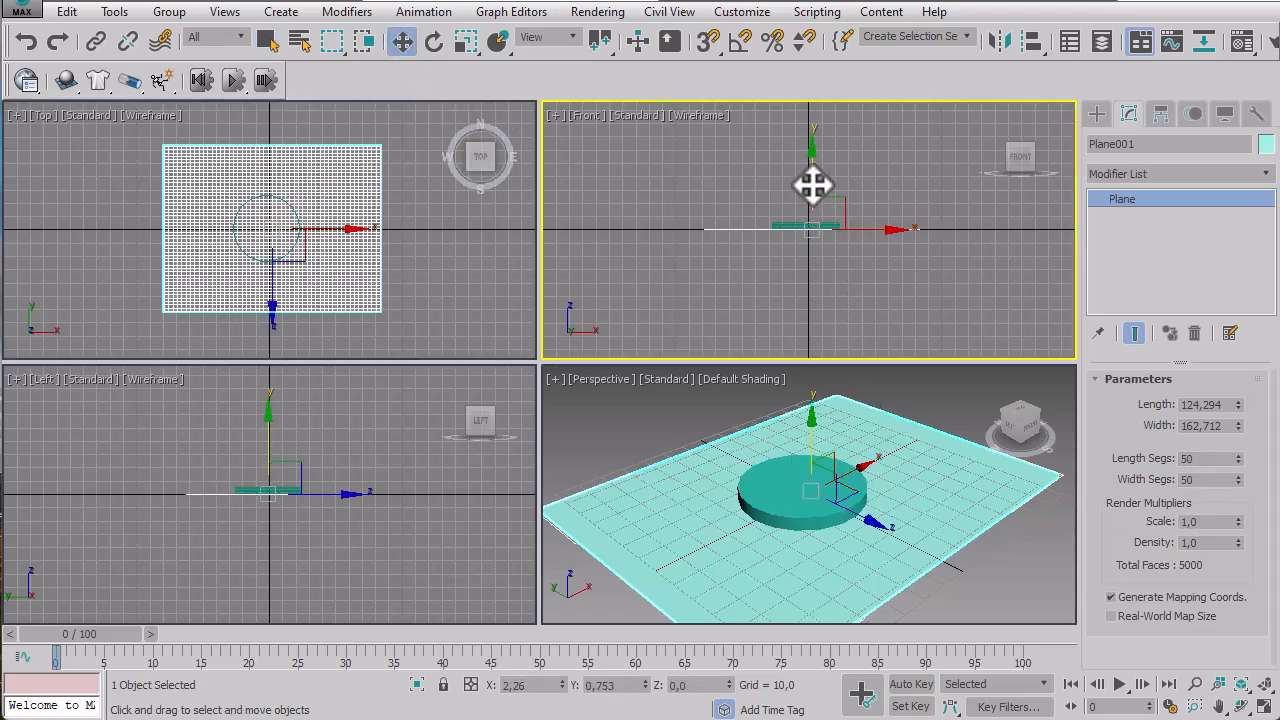
left_click_drag(812, 185, 817, 176)
left_click(873, 276)
scroll(829, 240, "up", 5)
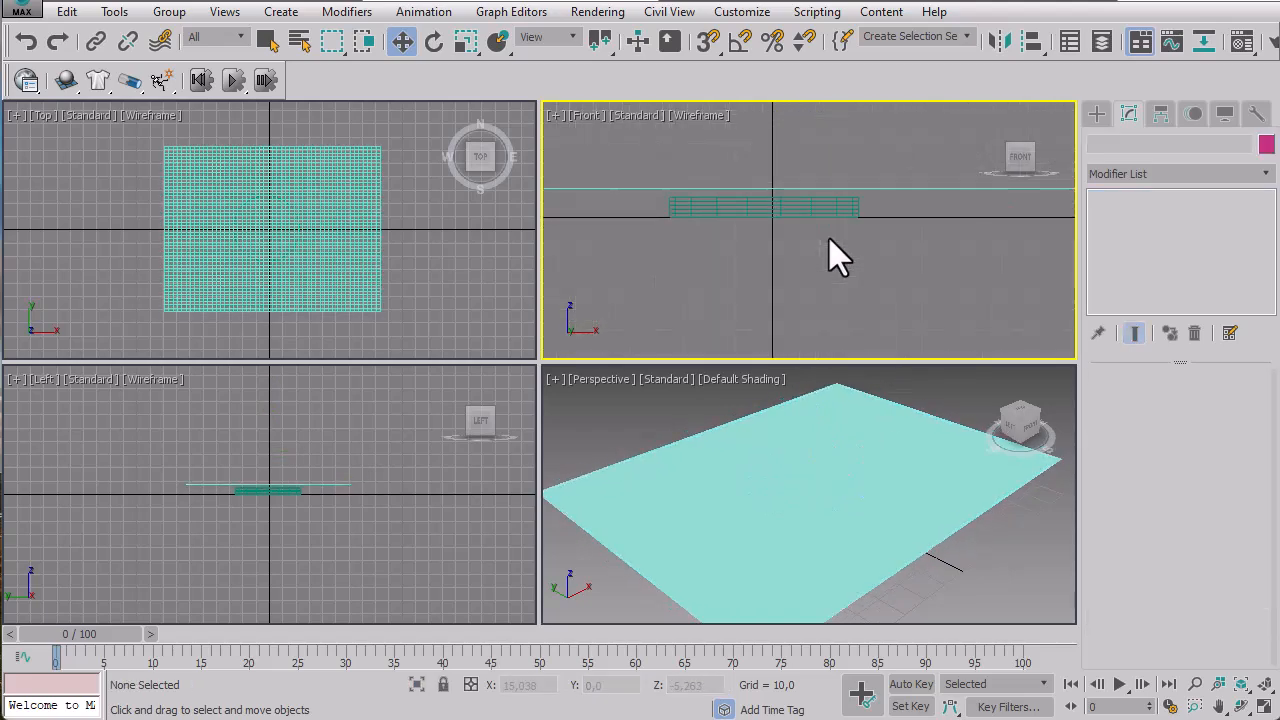
scroll(824, 228, "down", 6)
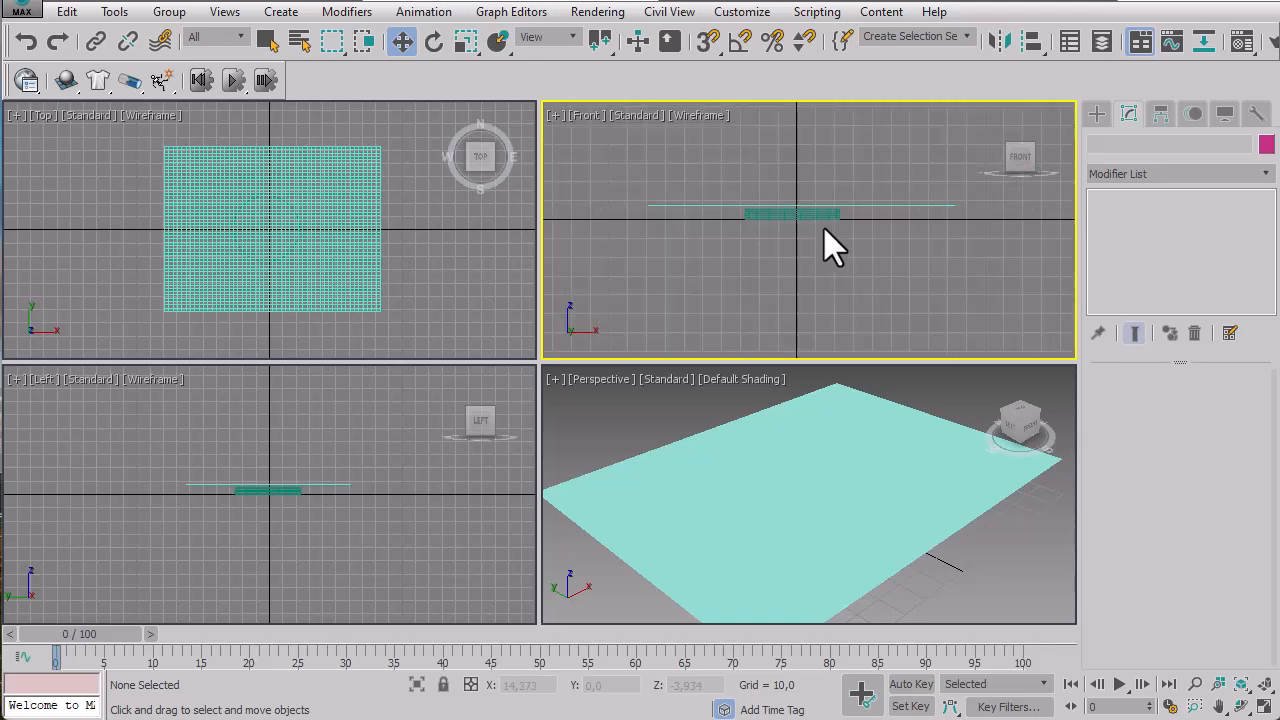
left_click(820, 218)
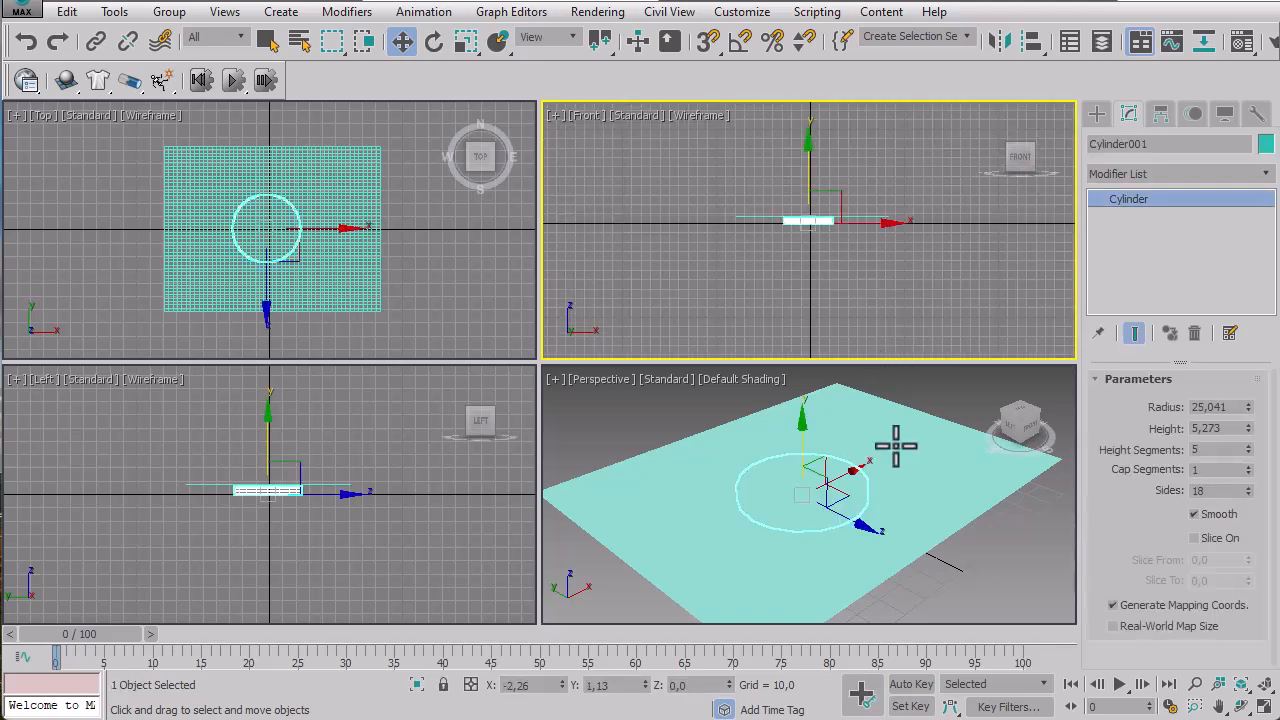
left_click(931, 284)
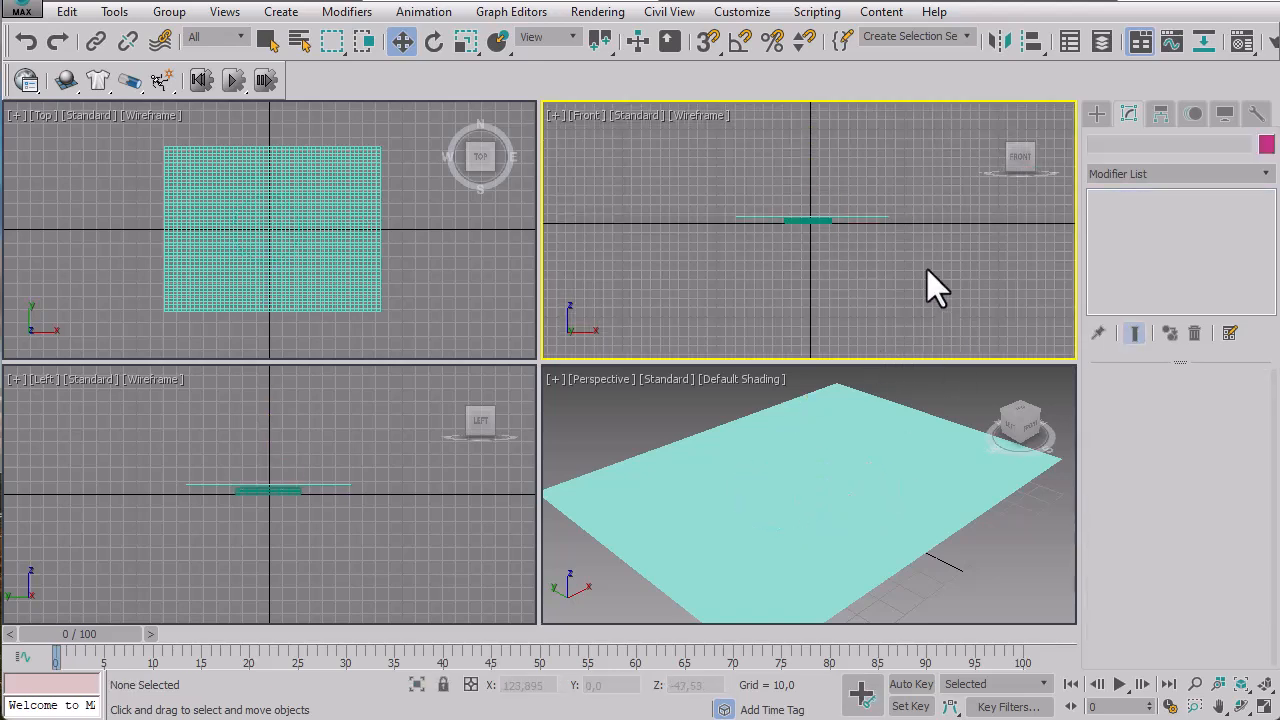
Apply a Cloth modifier to the plane above the cylinder.
left_click(866, 218)
left_click(1176, 176)
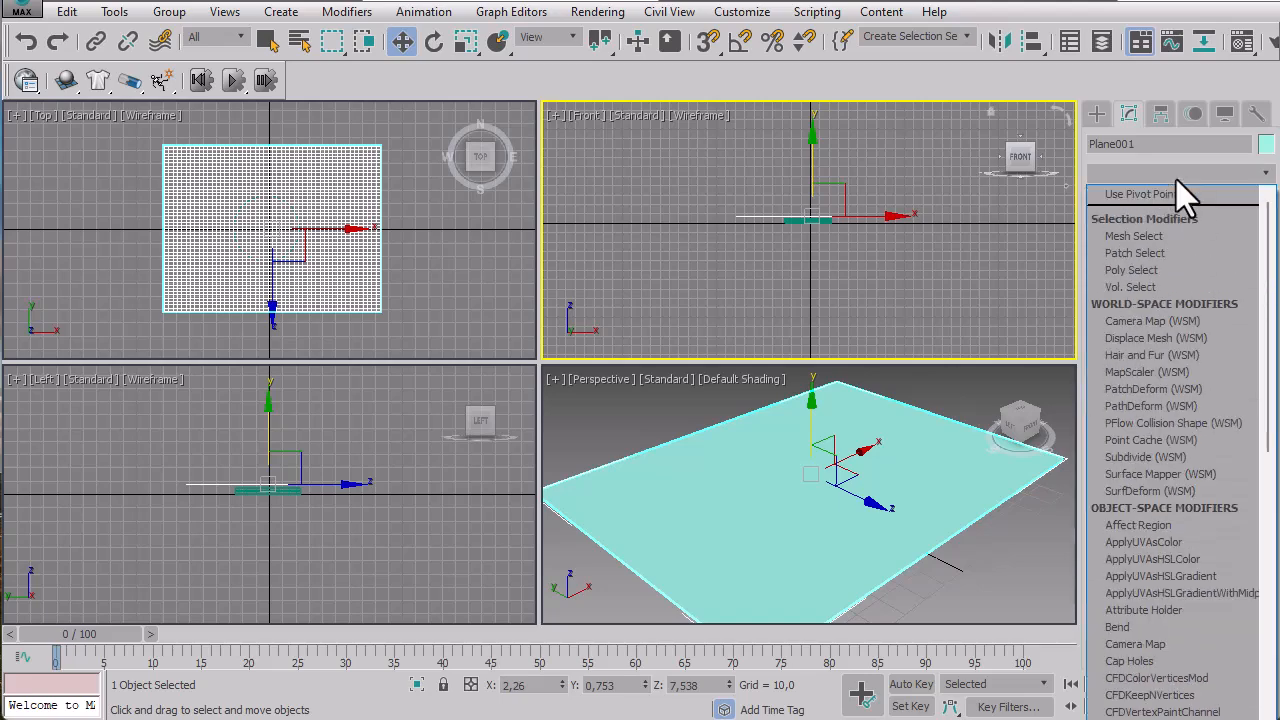
type("cl")
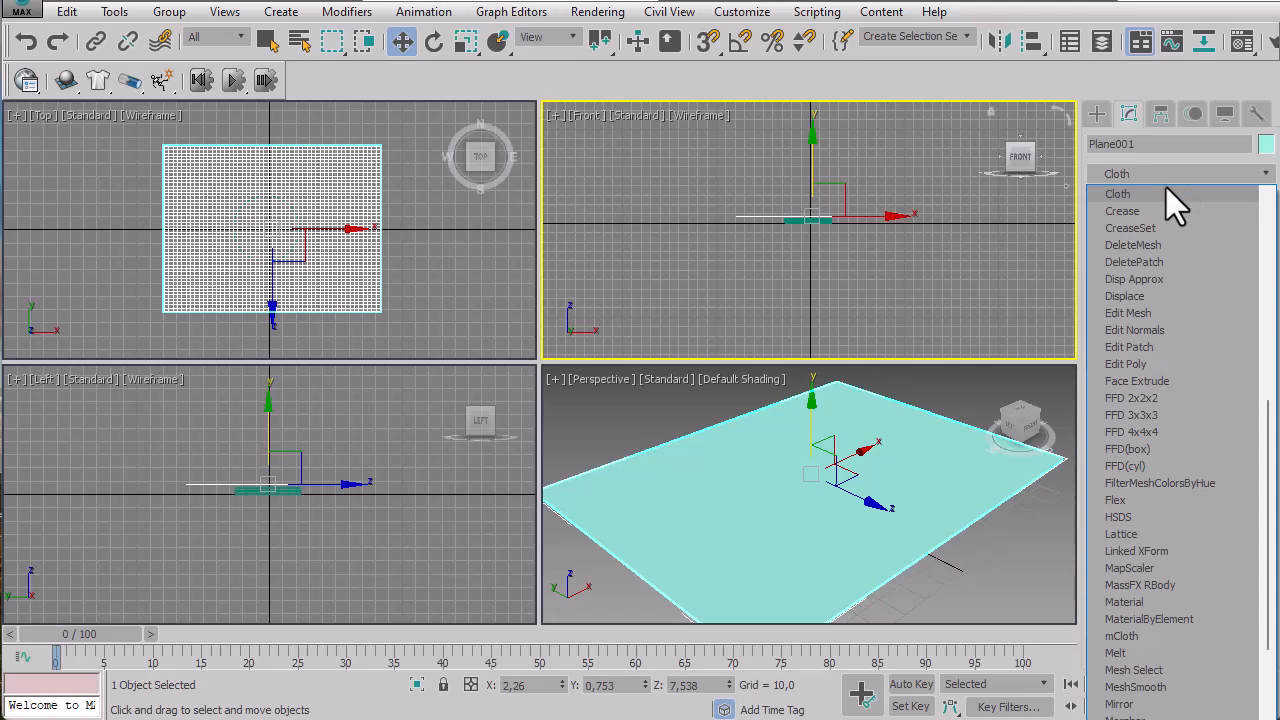
left_click(1137, 197)
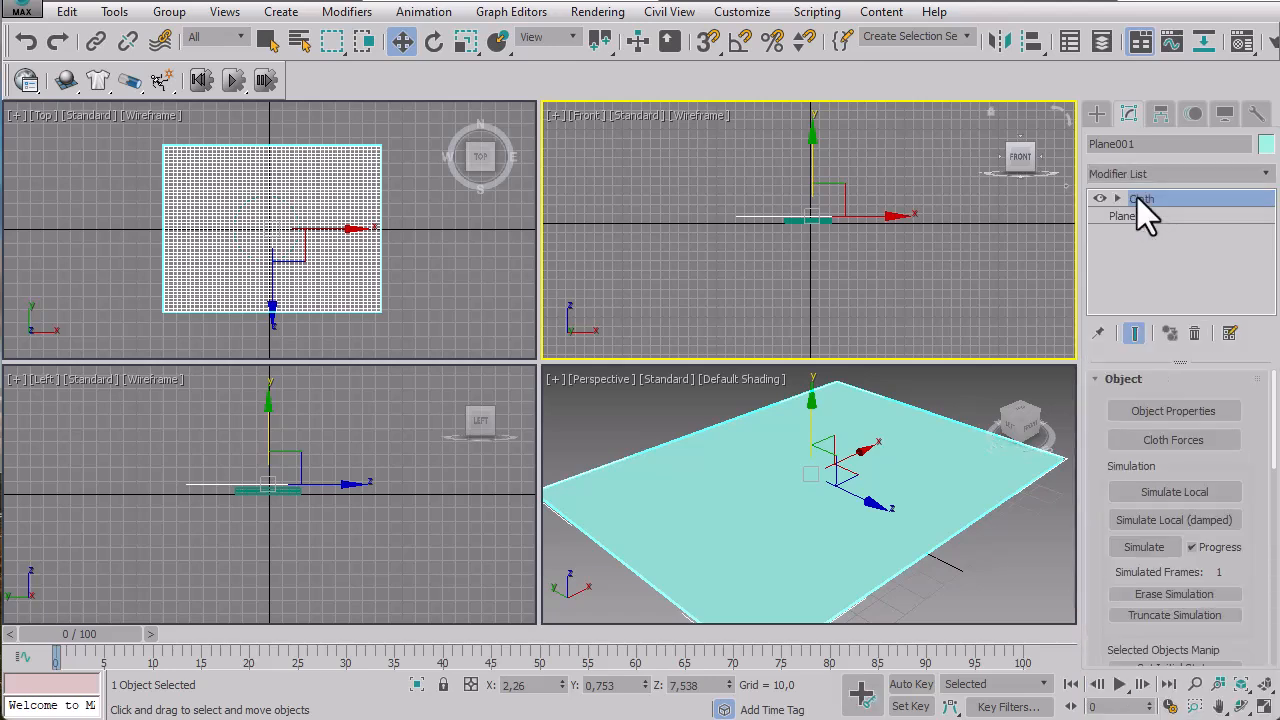
Open the Cloth modifier's object properties and add Cylinder001 to the objects in the simulation.
left_click(1204, 411)
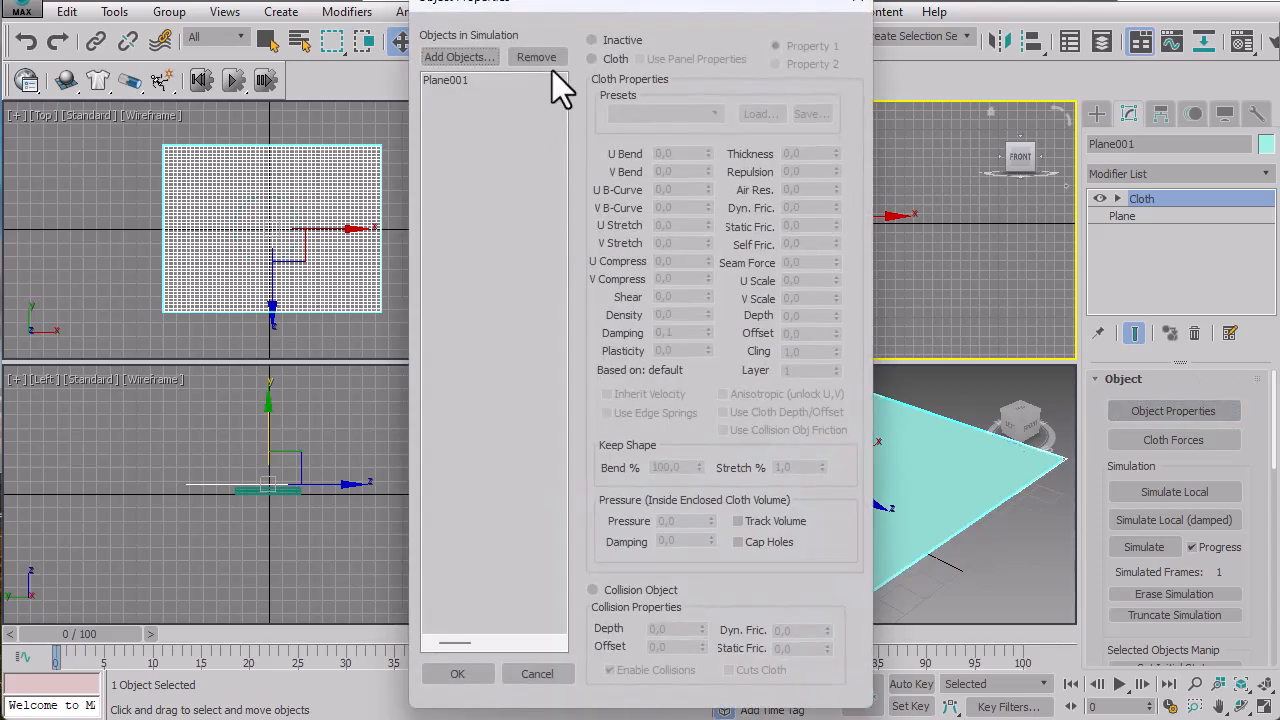
left_click_drag(552, 8, 310, 41)
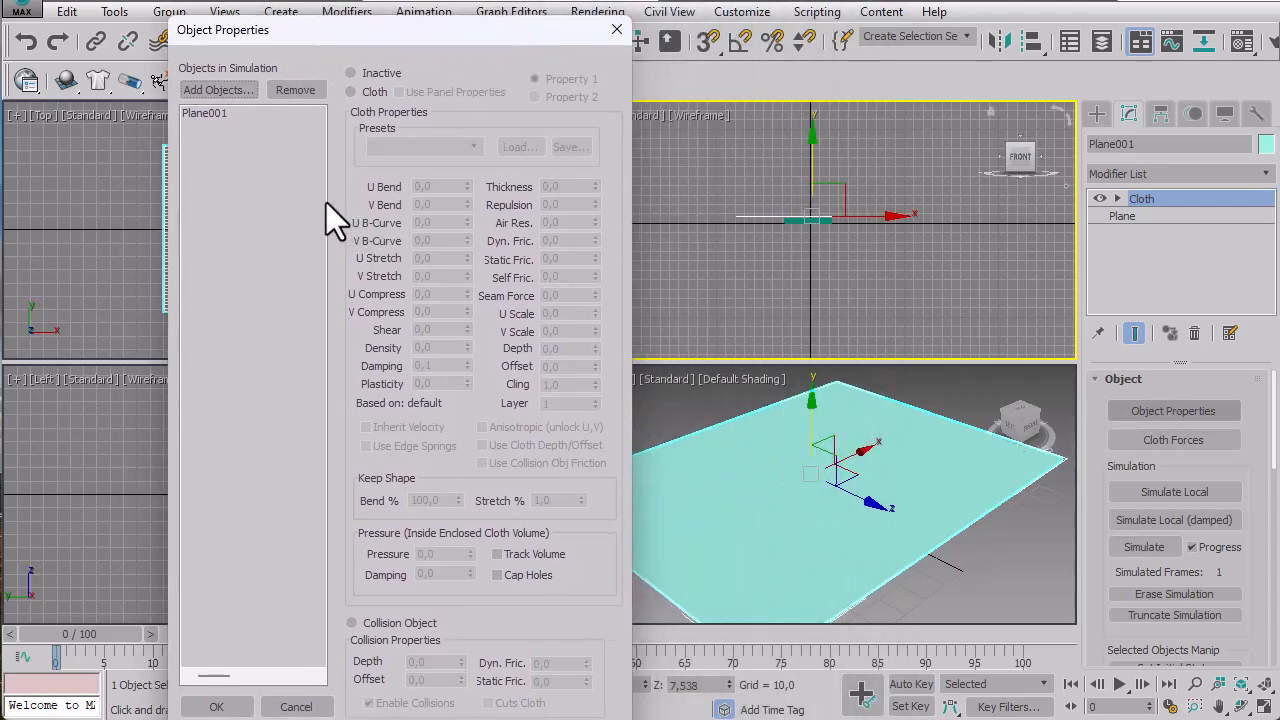
left_click(364, 90)
left_click(357, 76)
left_click(365, 98)
left_click(702, 1)
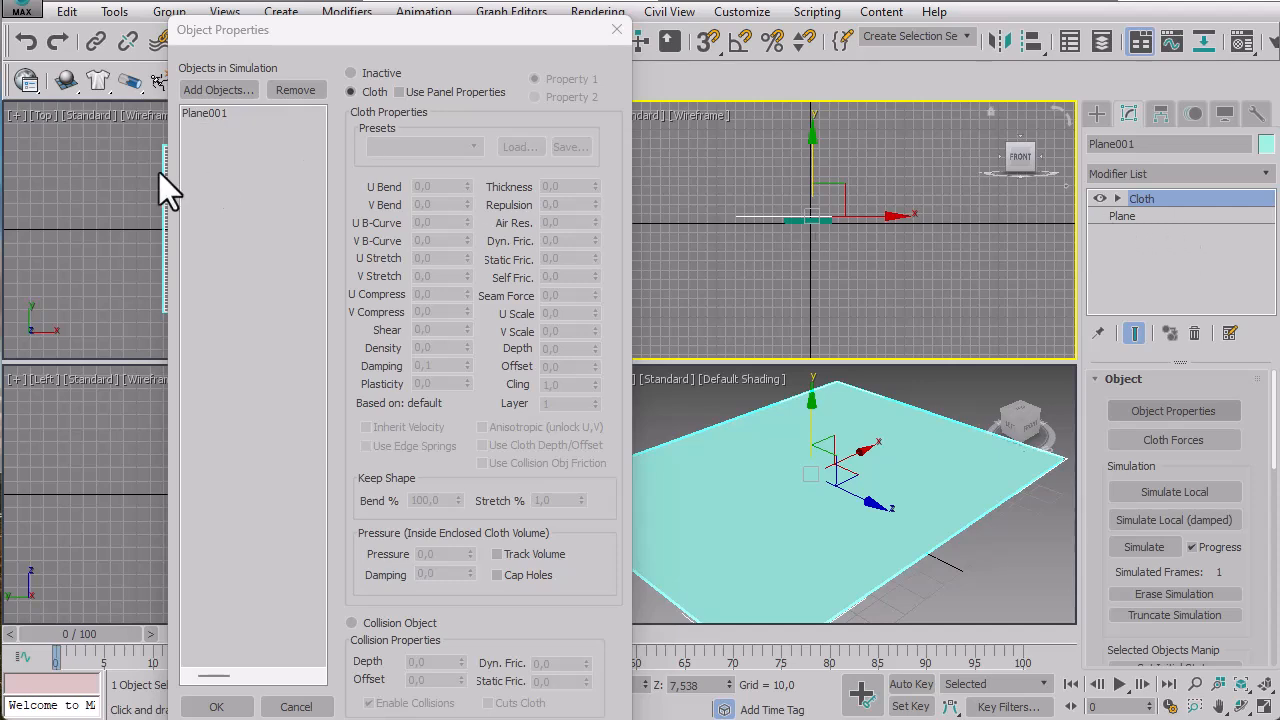
left_click(206, 88)
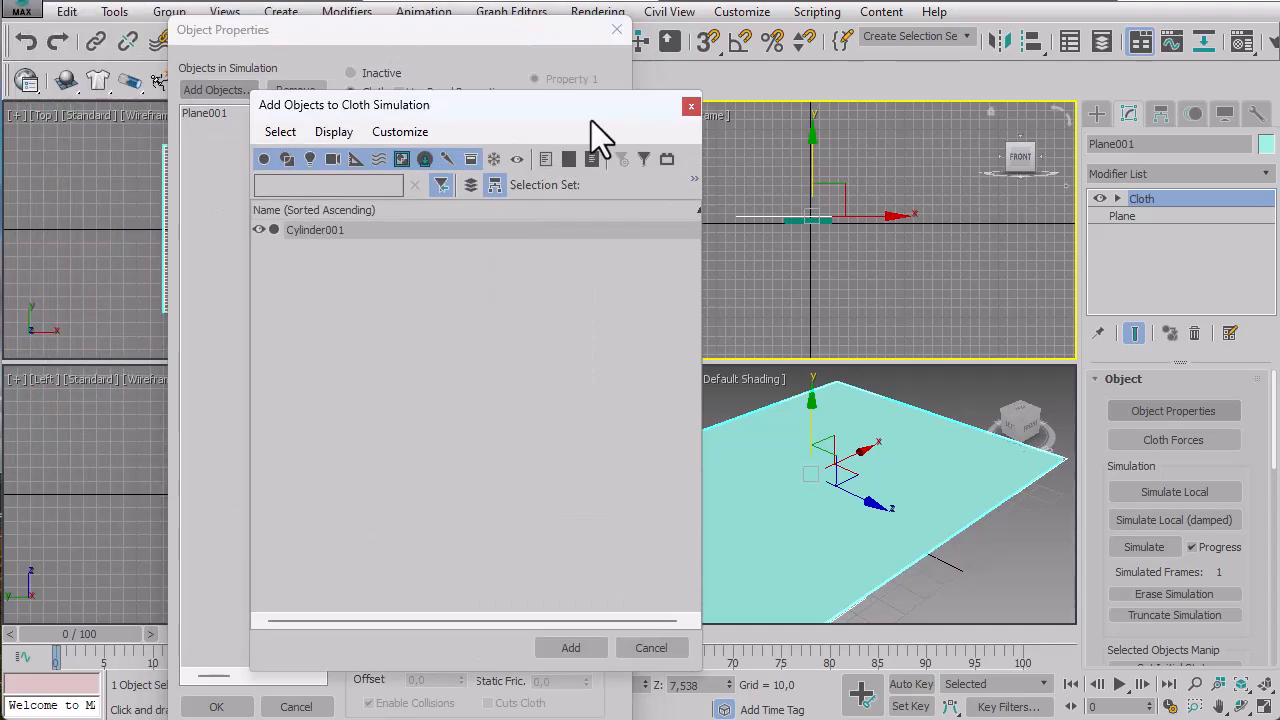
left_click(588, 254)
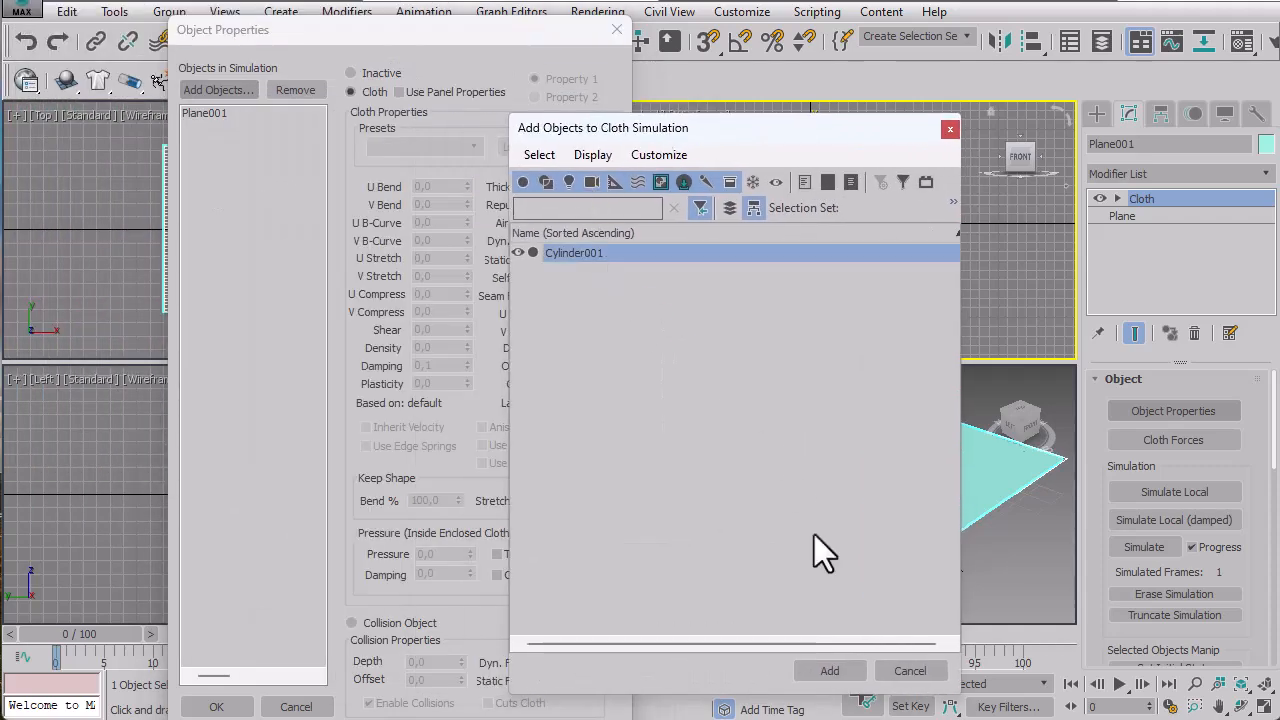
left_click(838, 674)
Define Plane001 as Cloth and Cylinder001 as a Collision Object, and accept the simulation's object properties.
left_click(216, 128)
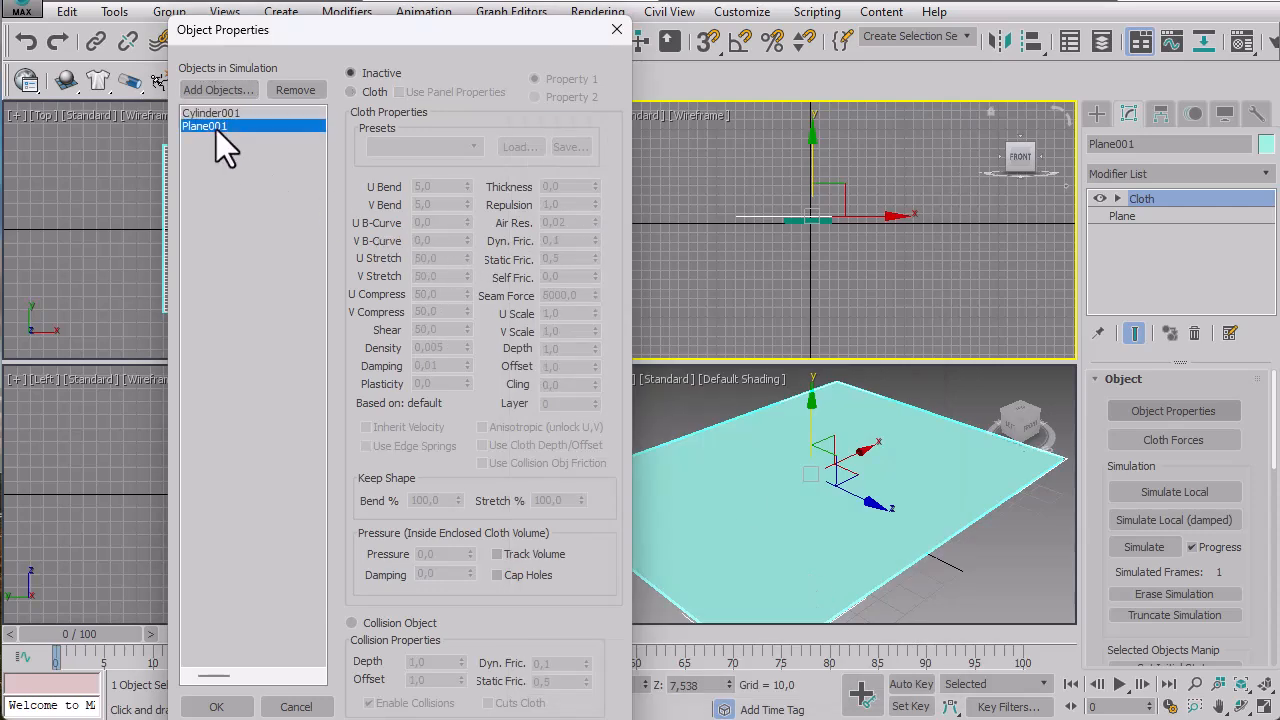
left_click(355, 92)
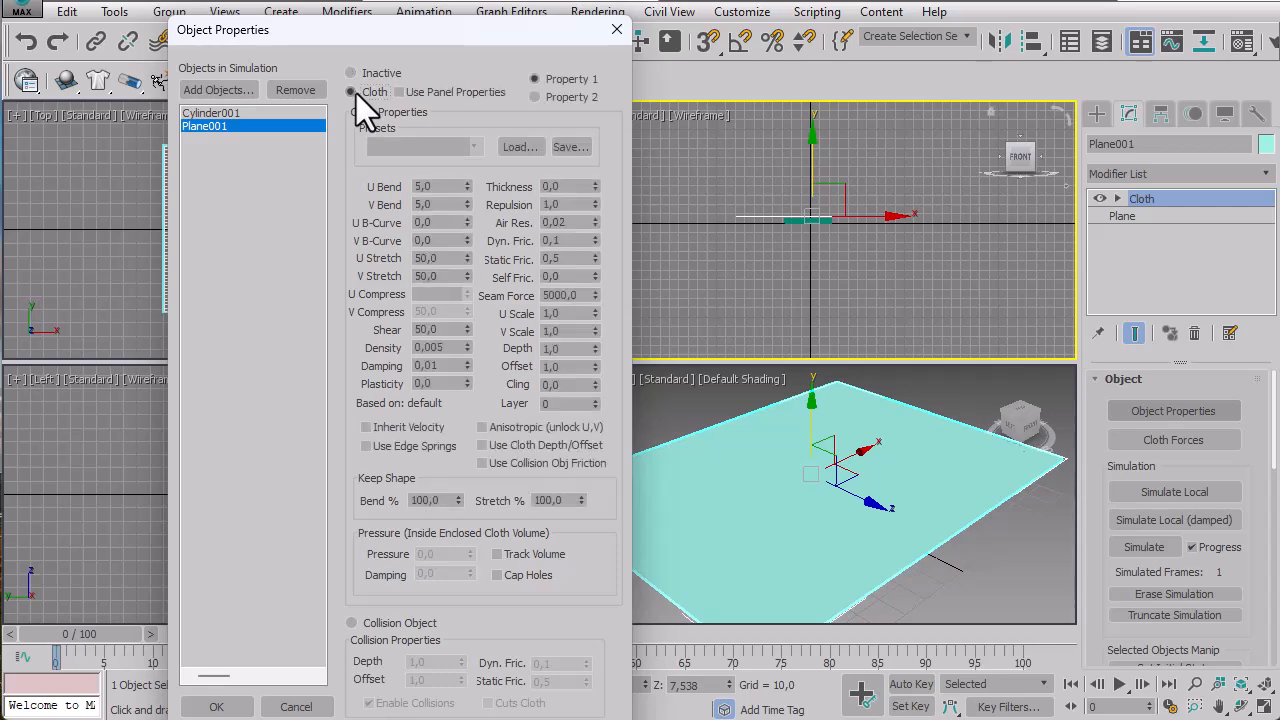
left_click(213, 114)
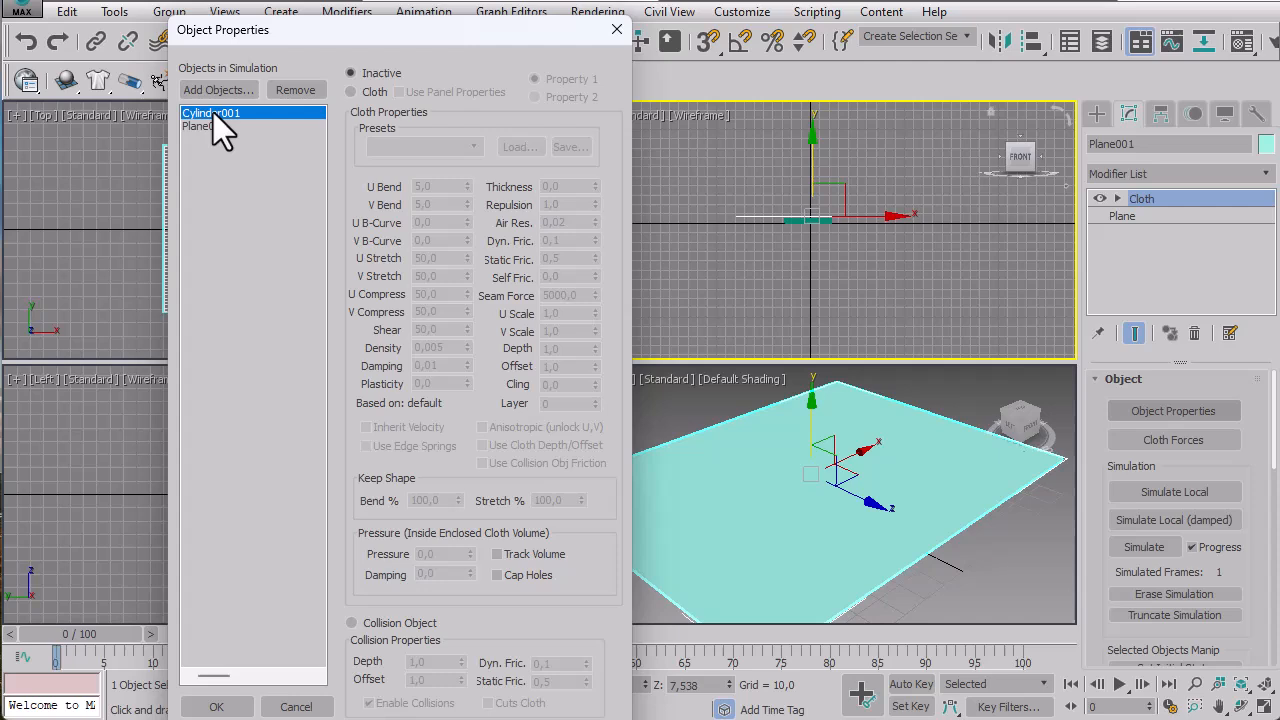
left_click(355, 623)
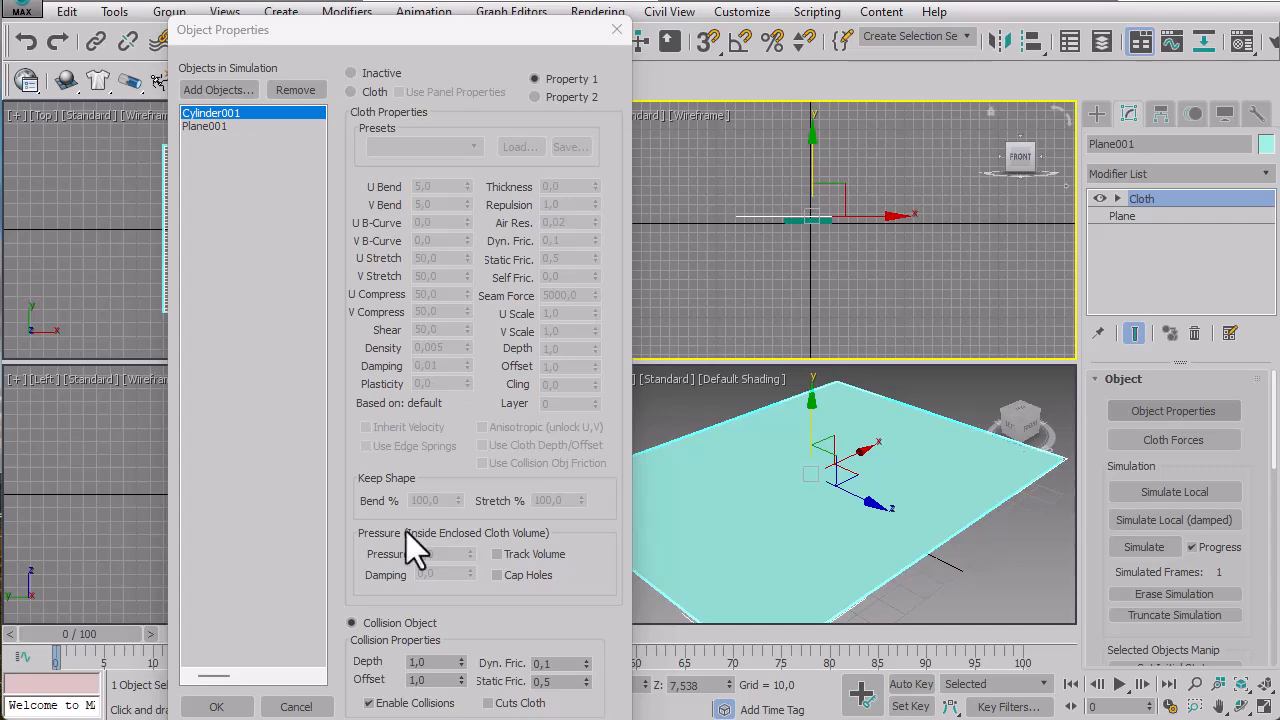
left_click(220, 705)
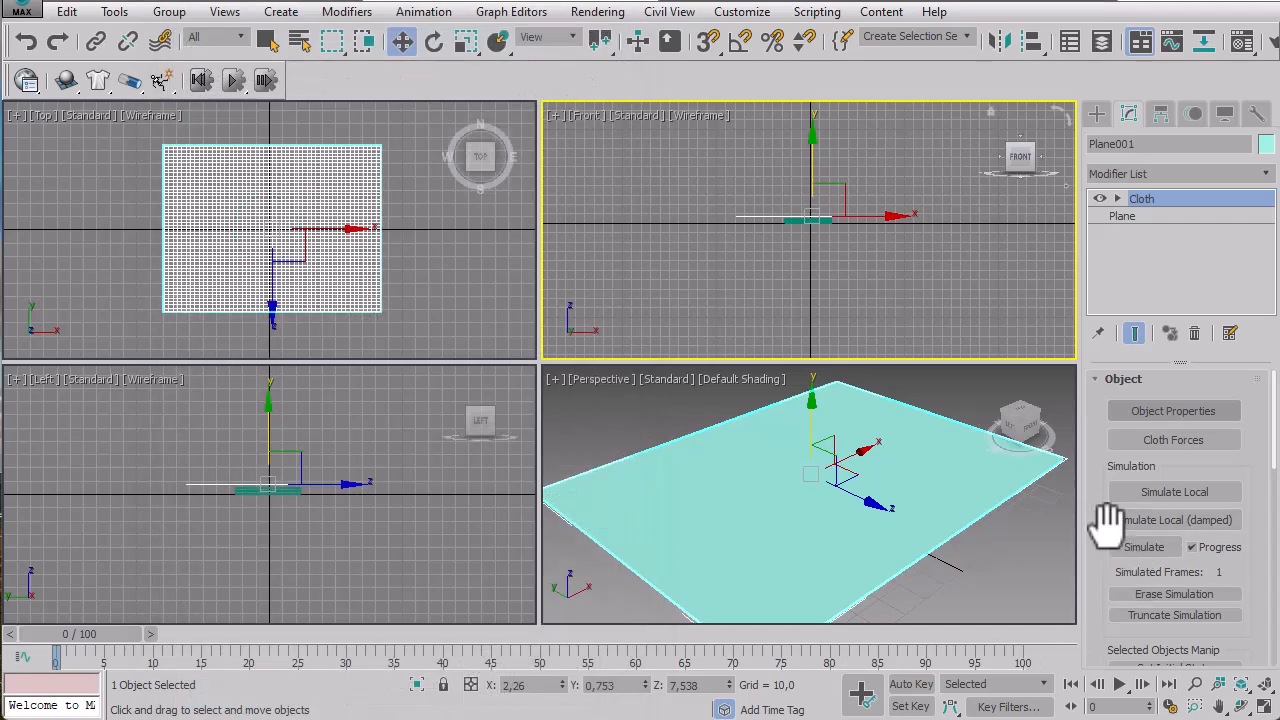
Run the cloth simulation through frame 100 so the plane drapes over the cylinder.
left_click_drag(1100, 522, 1098, 410)
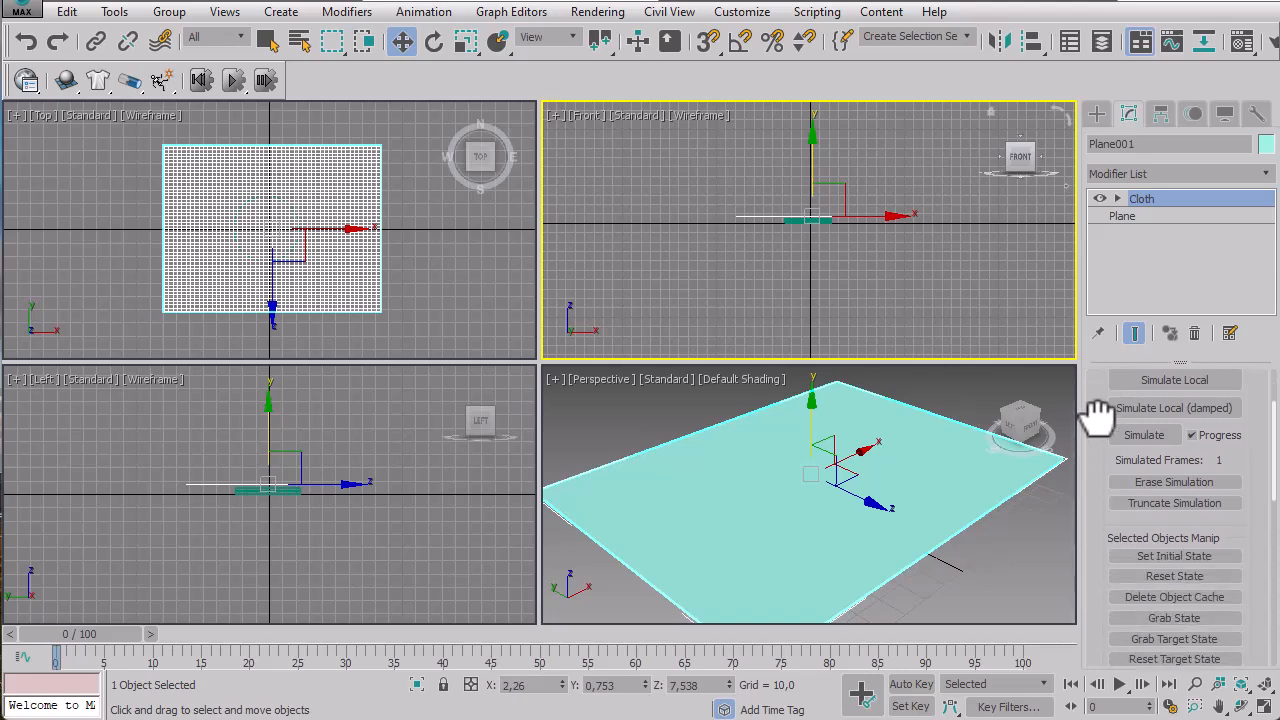
left_click(1149, 438)
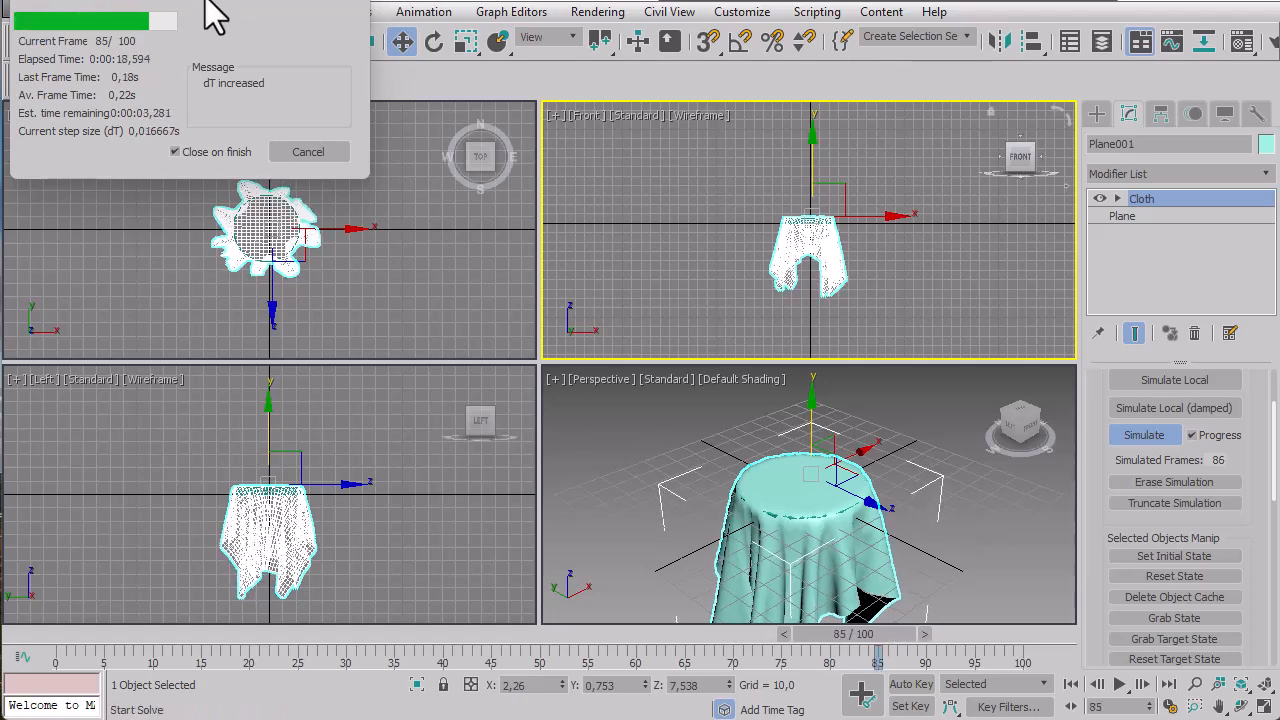
left_click_drag(206, 2, 437, 170)
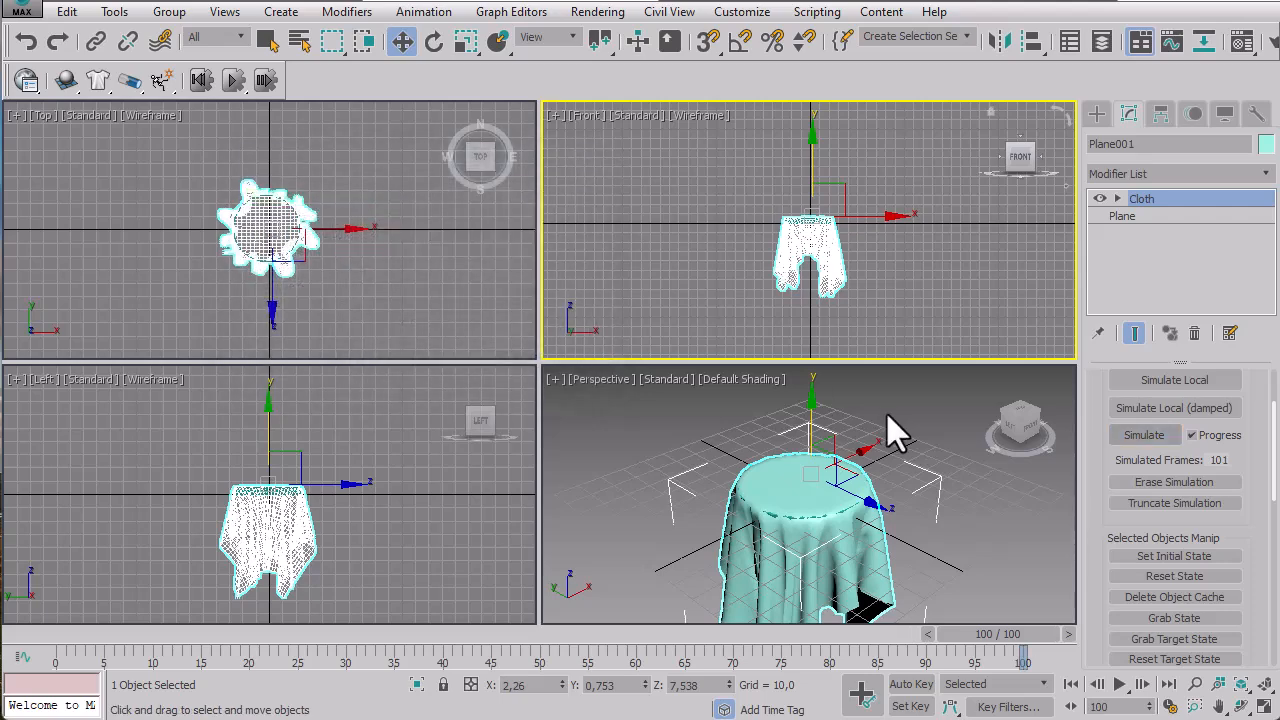
Examine the draped cloth in a maximized Perspective view and return to the four-view layout.
right_click(957, 470)
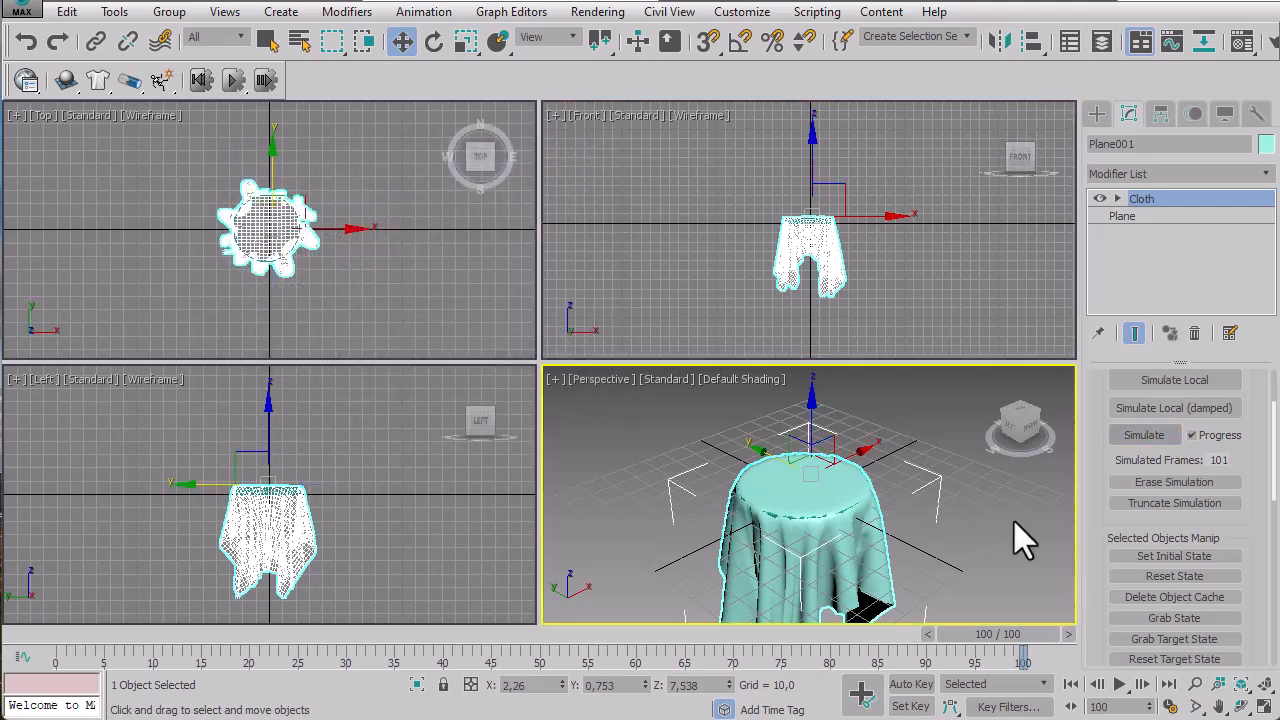
left_click(1266, 708)
middle_click_drag(818, 375, 670, 310)
scroll(837, 300, "down", 4)
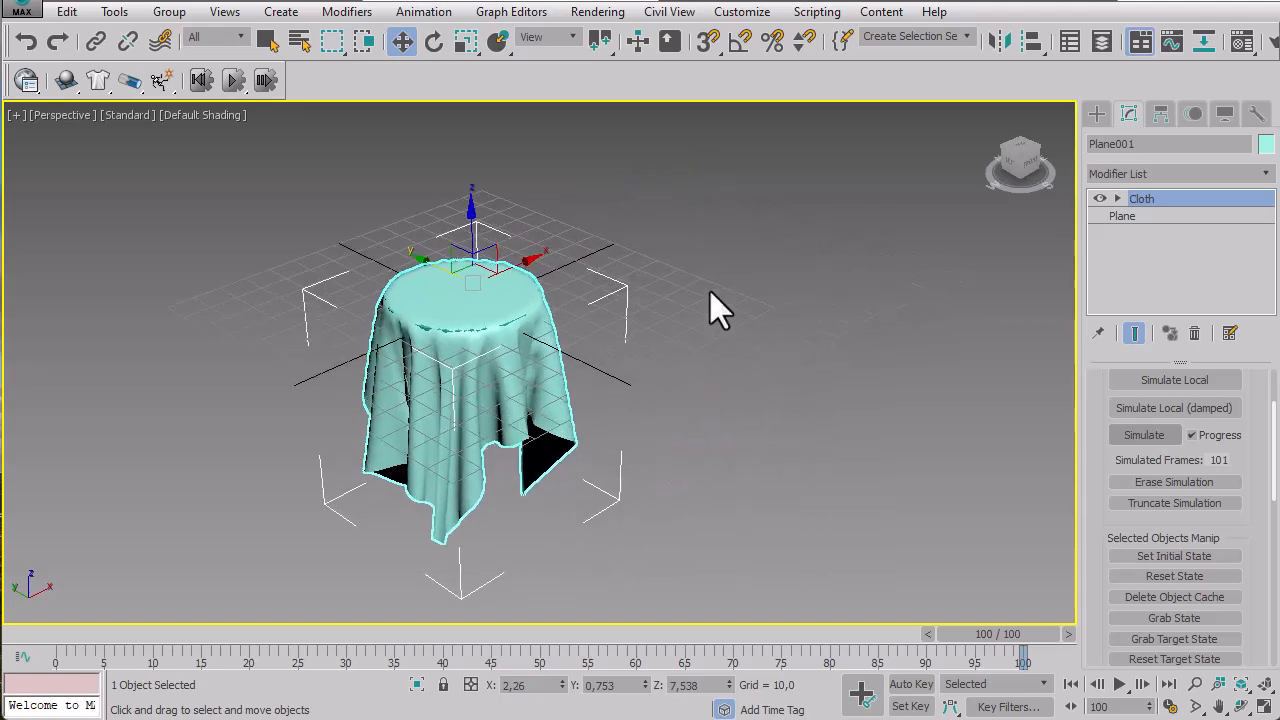
left_click(711, 294)
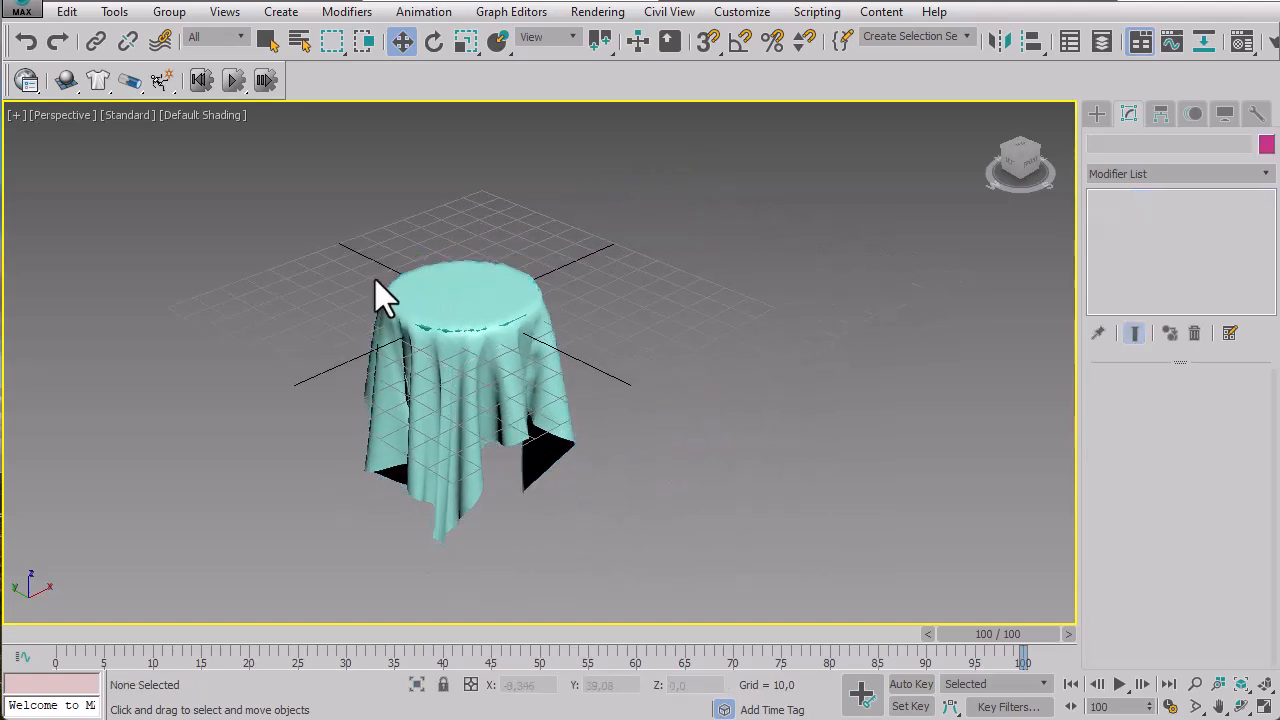
left_click(1262, 684)
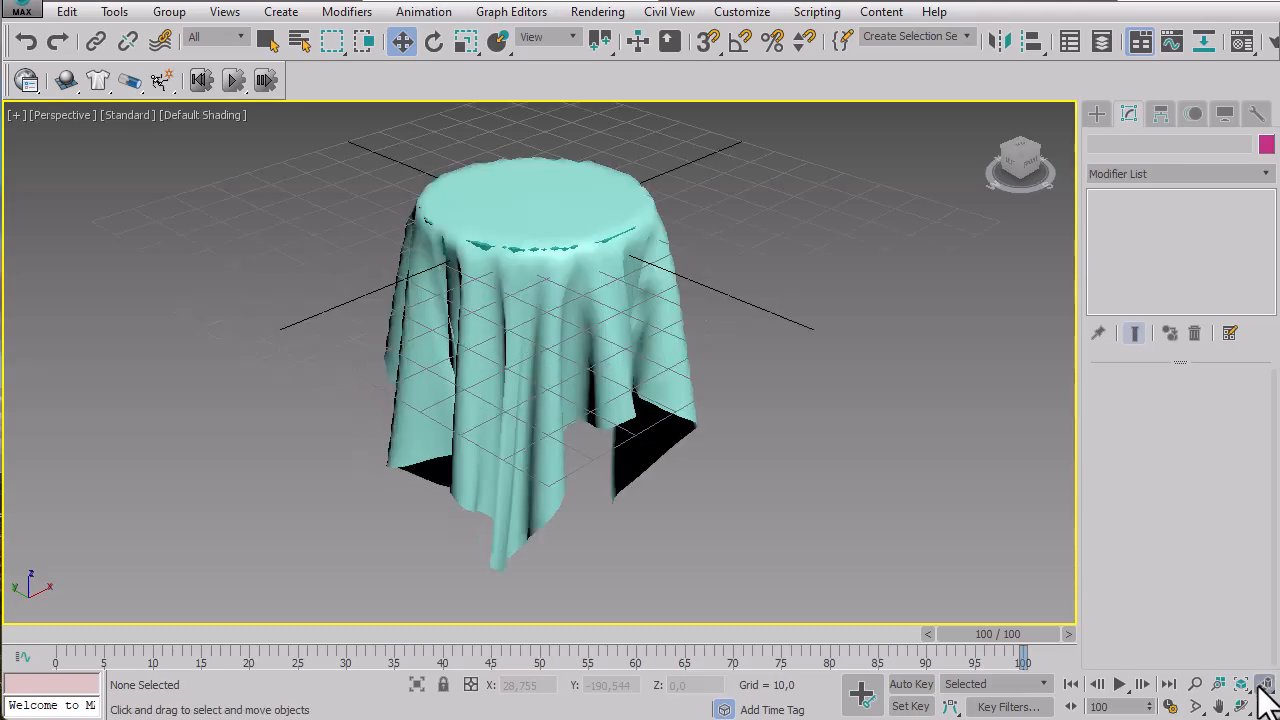
left_click(1263, 706)
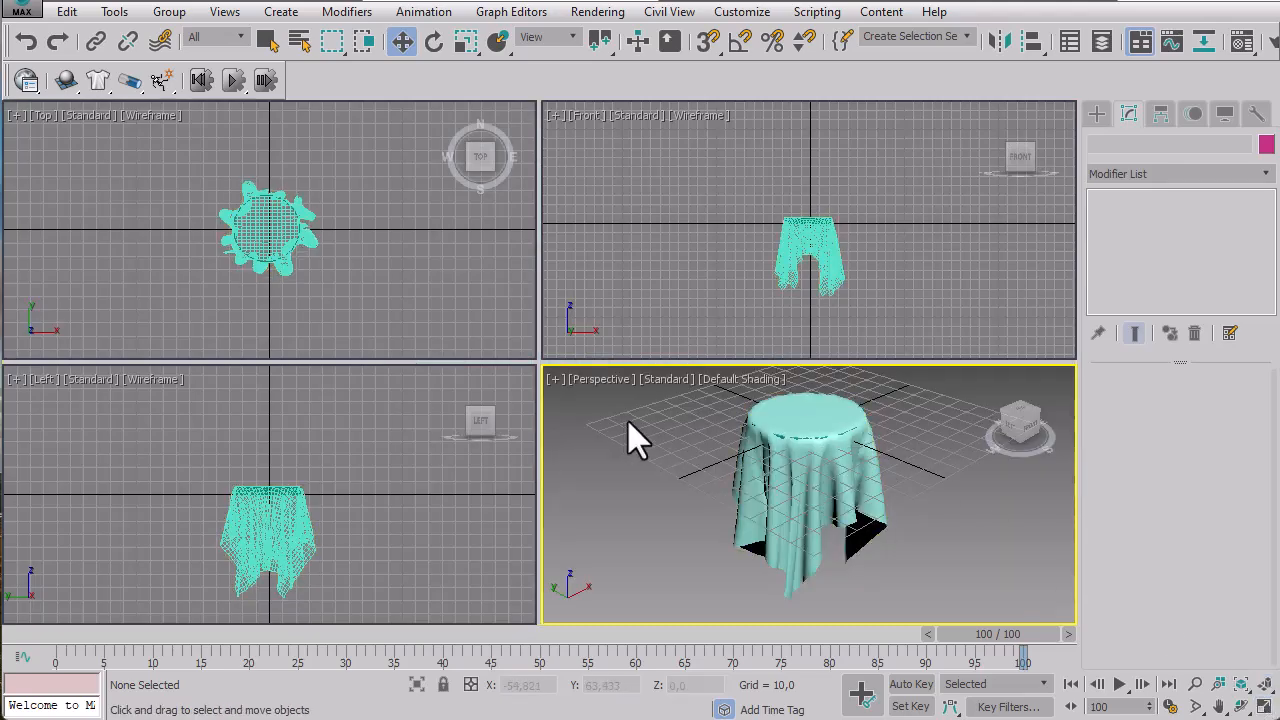
left_click(879, 463)
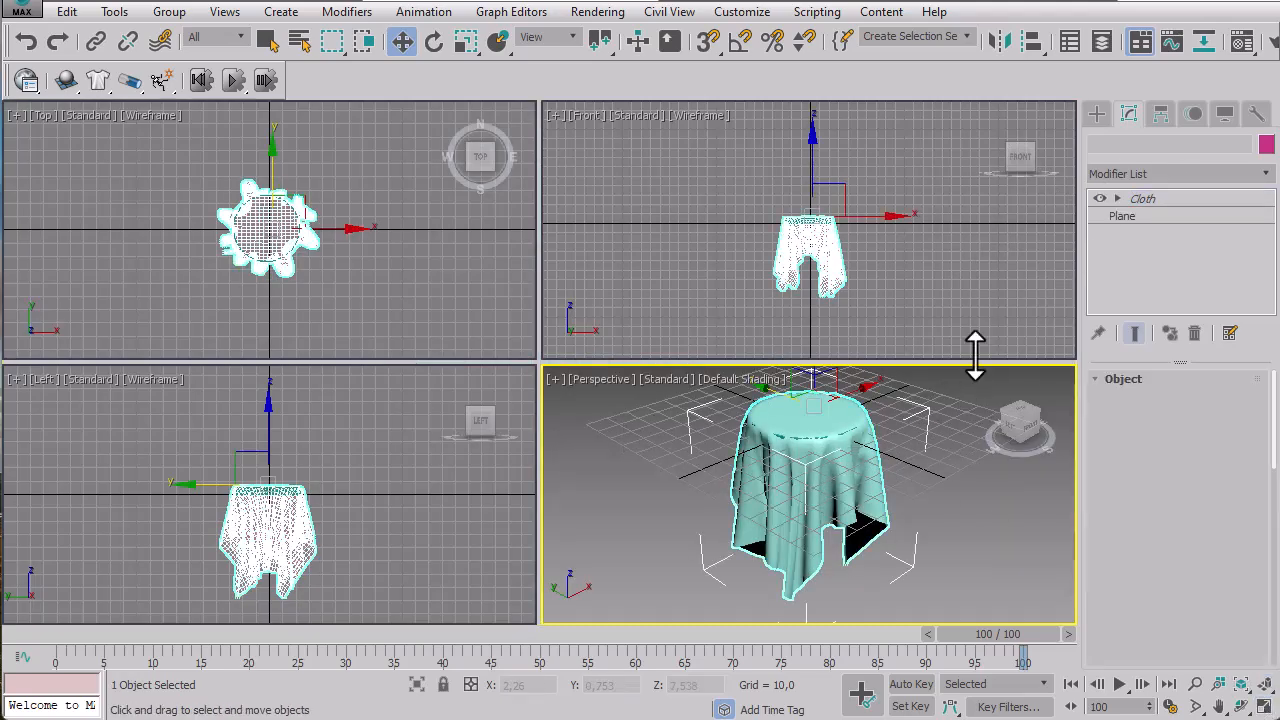
left_click(1124, 216)
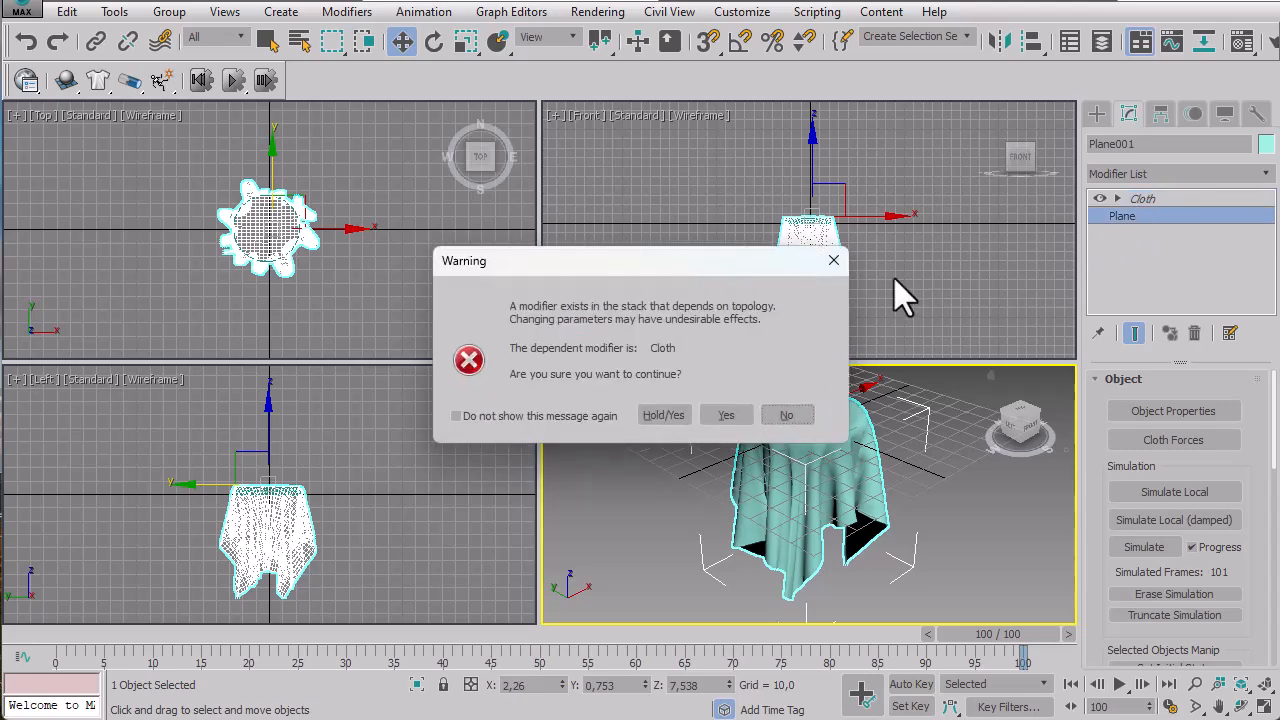
left_click(836, 262)
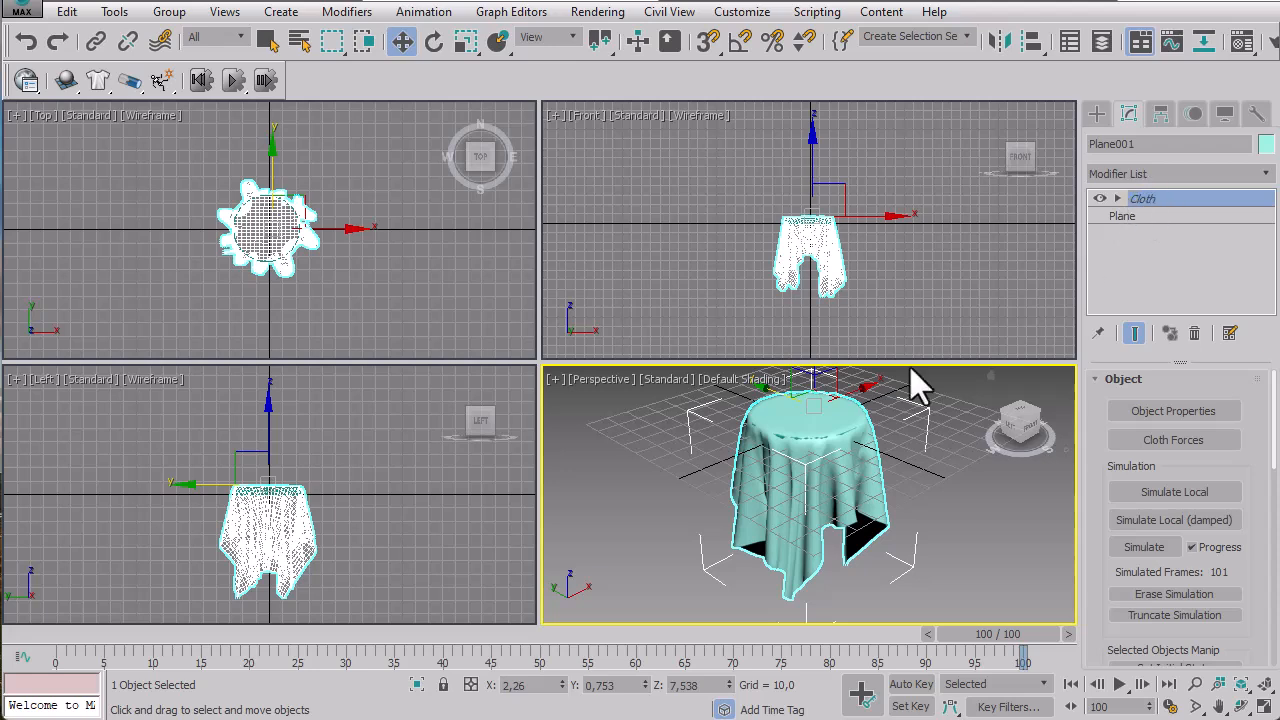
left_click(930, 505)
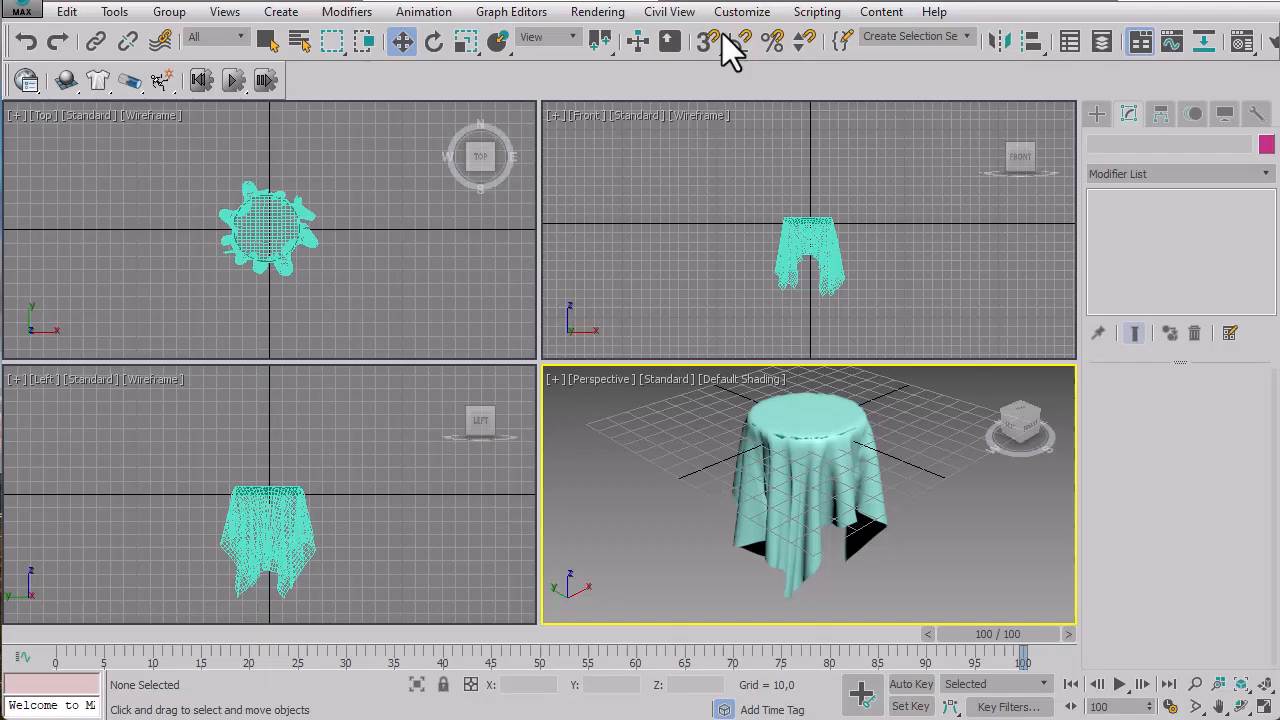
Add a TurboSmooth modifier above Cloth on the draped plane.
scroll(863, 486, "up", 6)
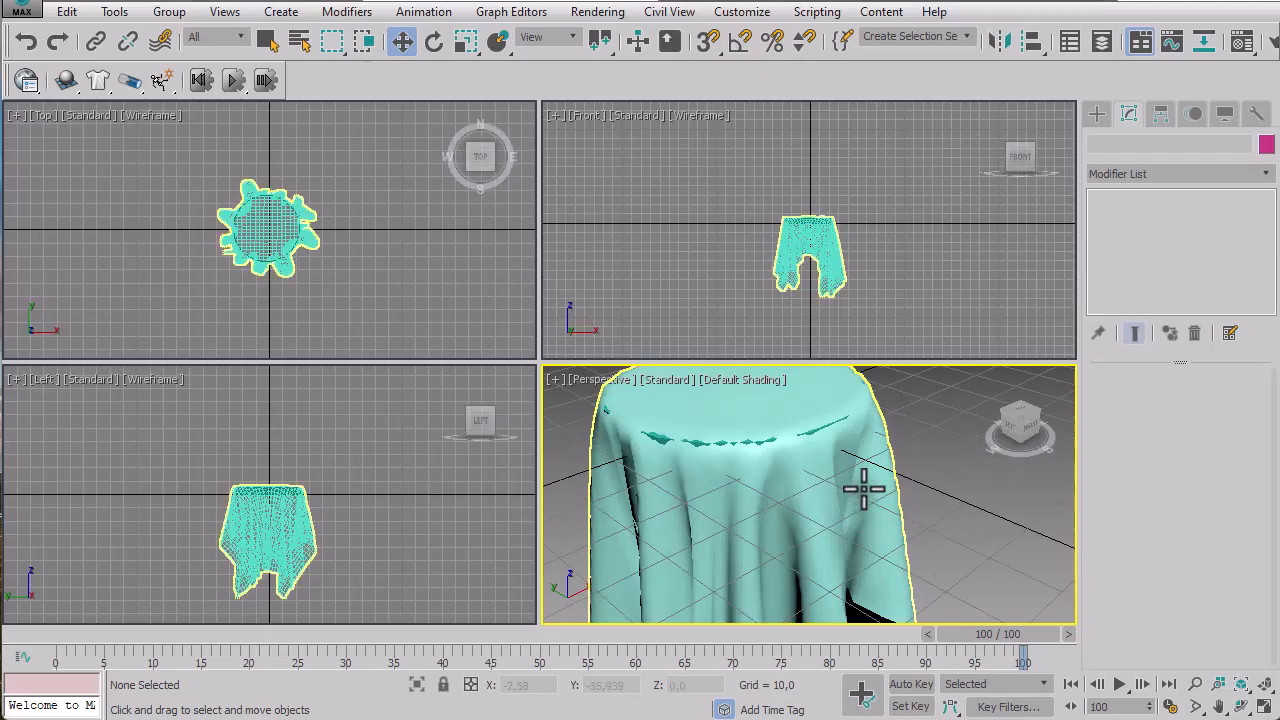
scroll(933, 505, "down", 6)
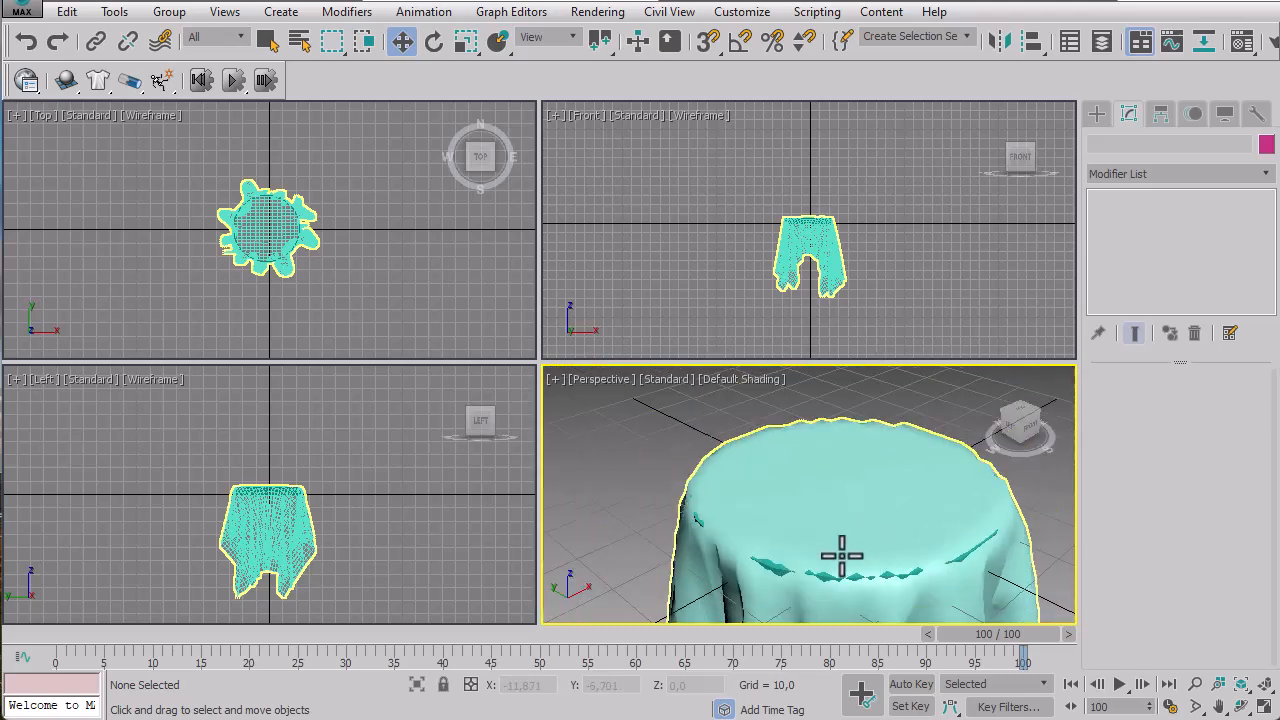
middle_click_drag(985, 484, 962, 463)
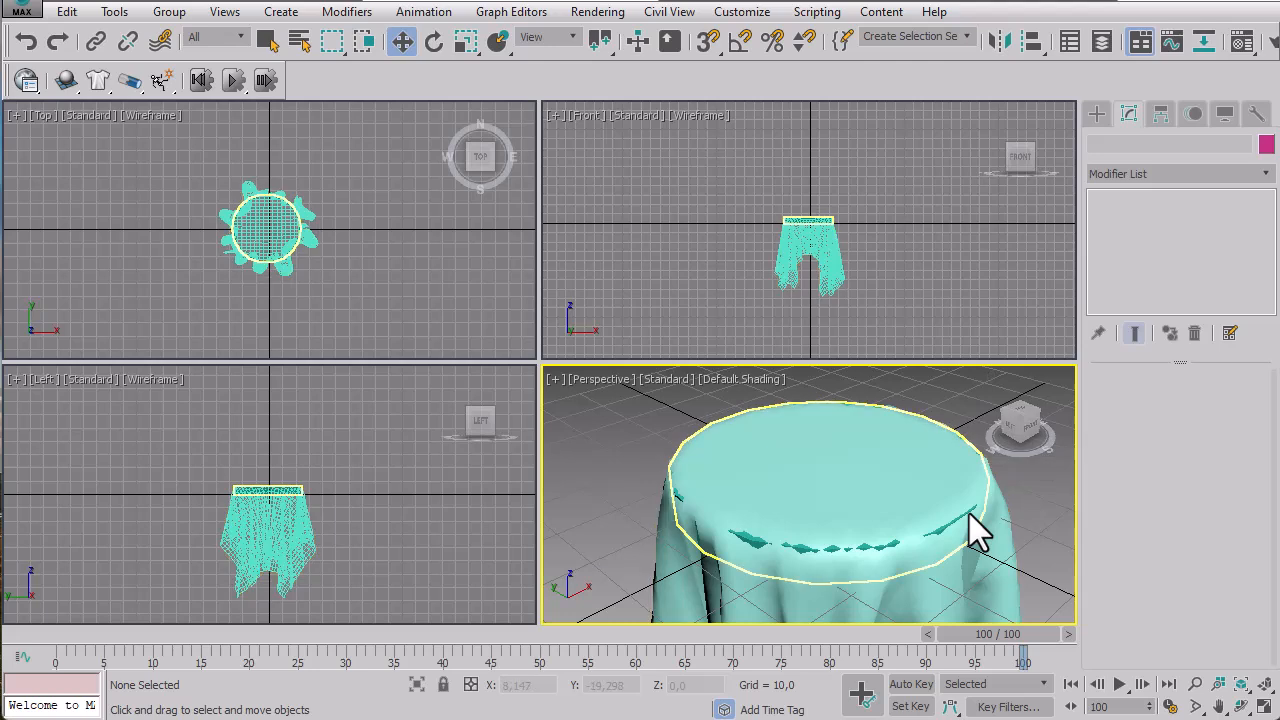
left_click(1096, 113)
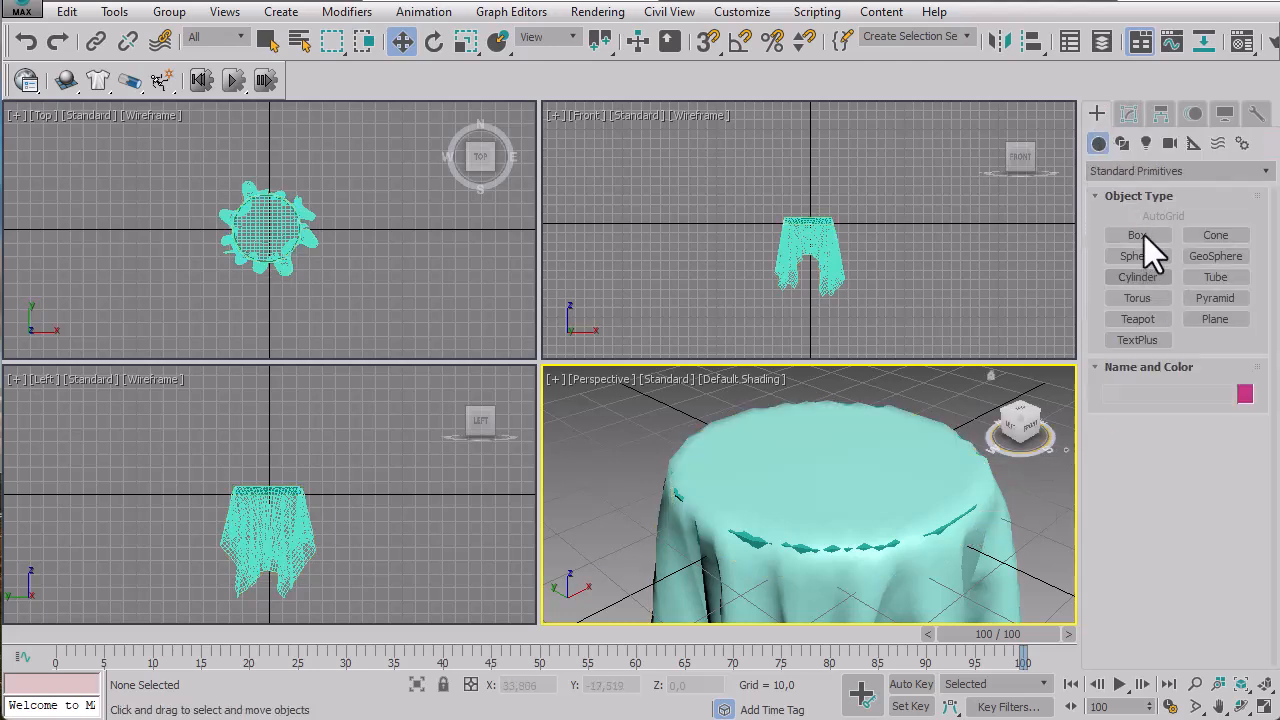
left_click(1129, 116)
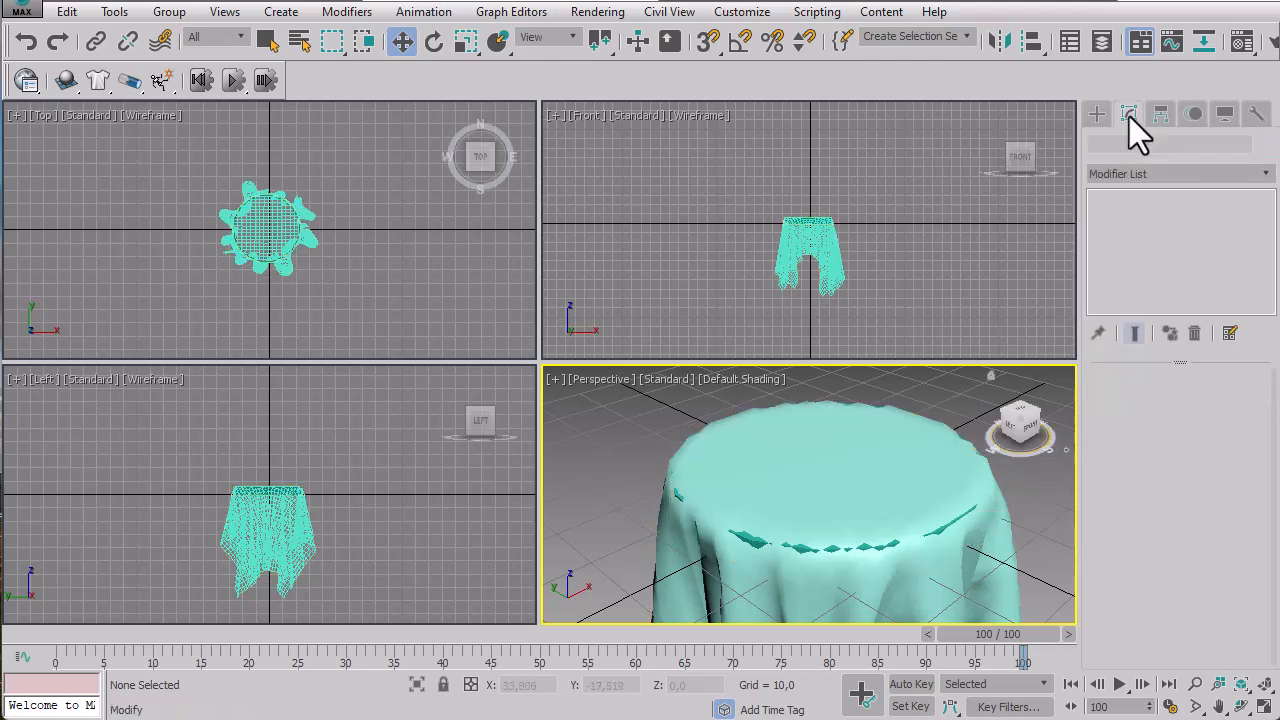
left_click(1000, 520)
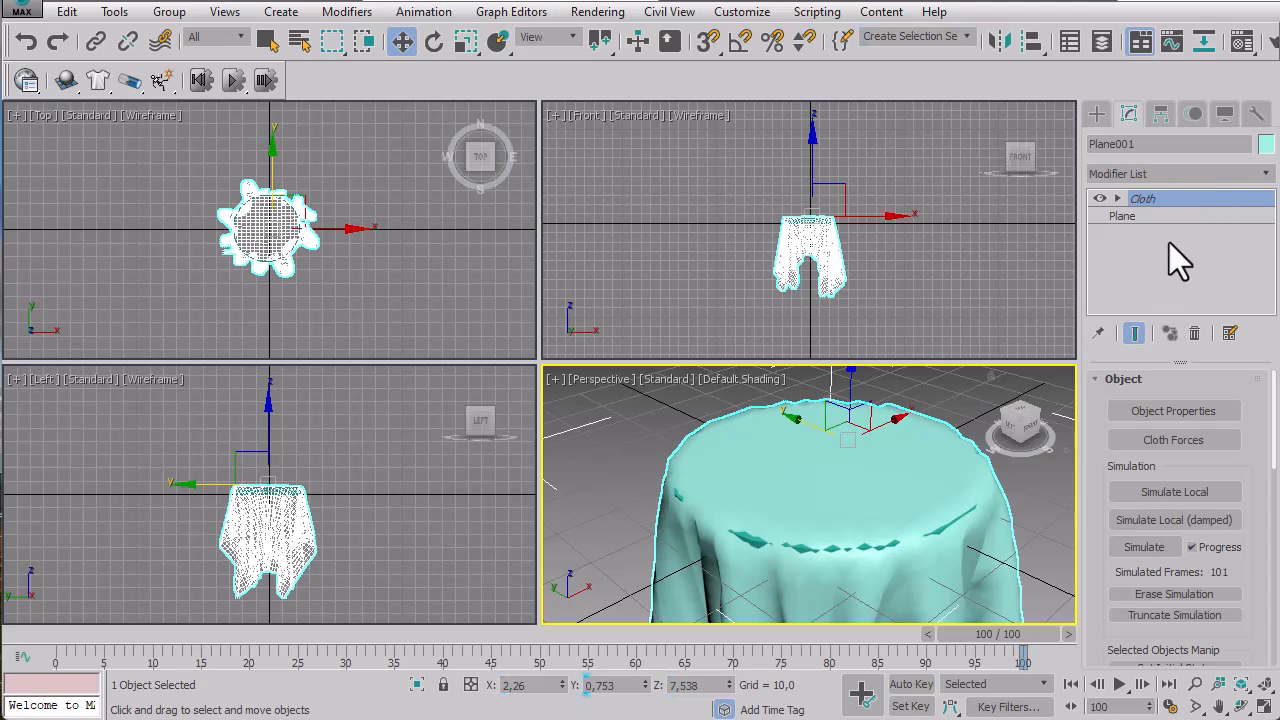
left_click(1168, 245)
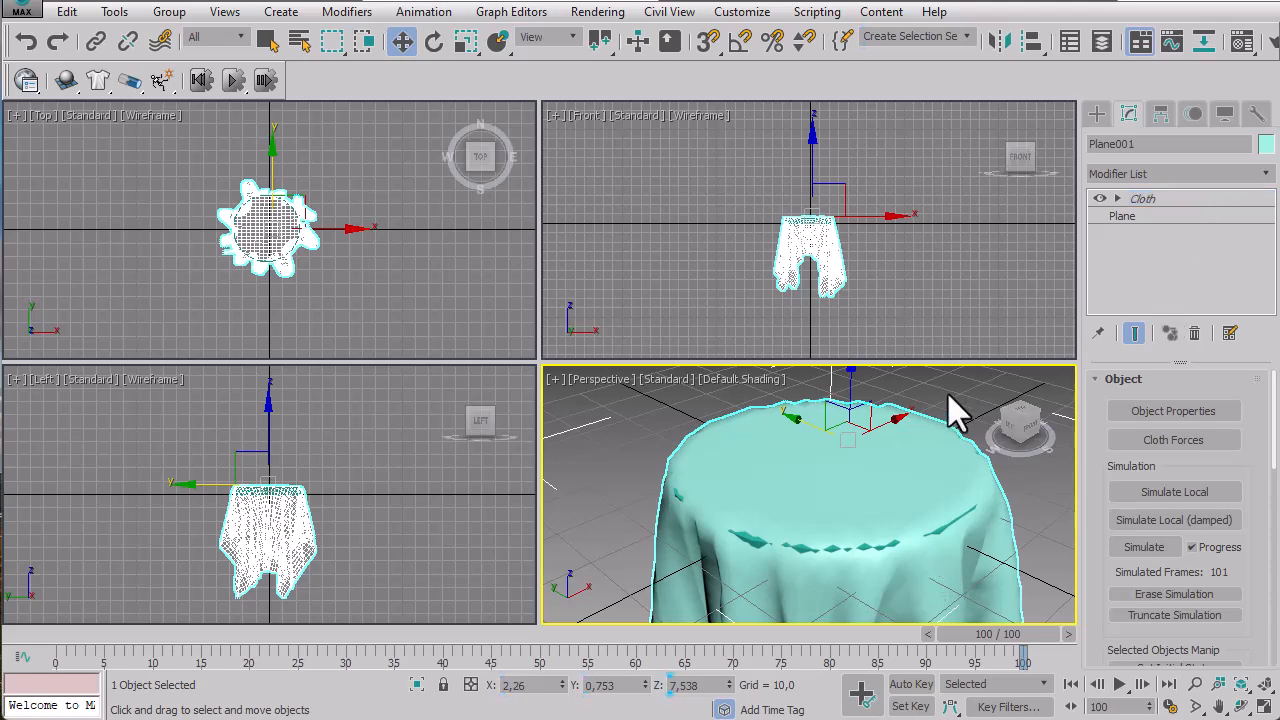
left_click(1261, 173)
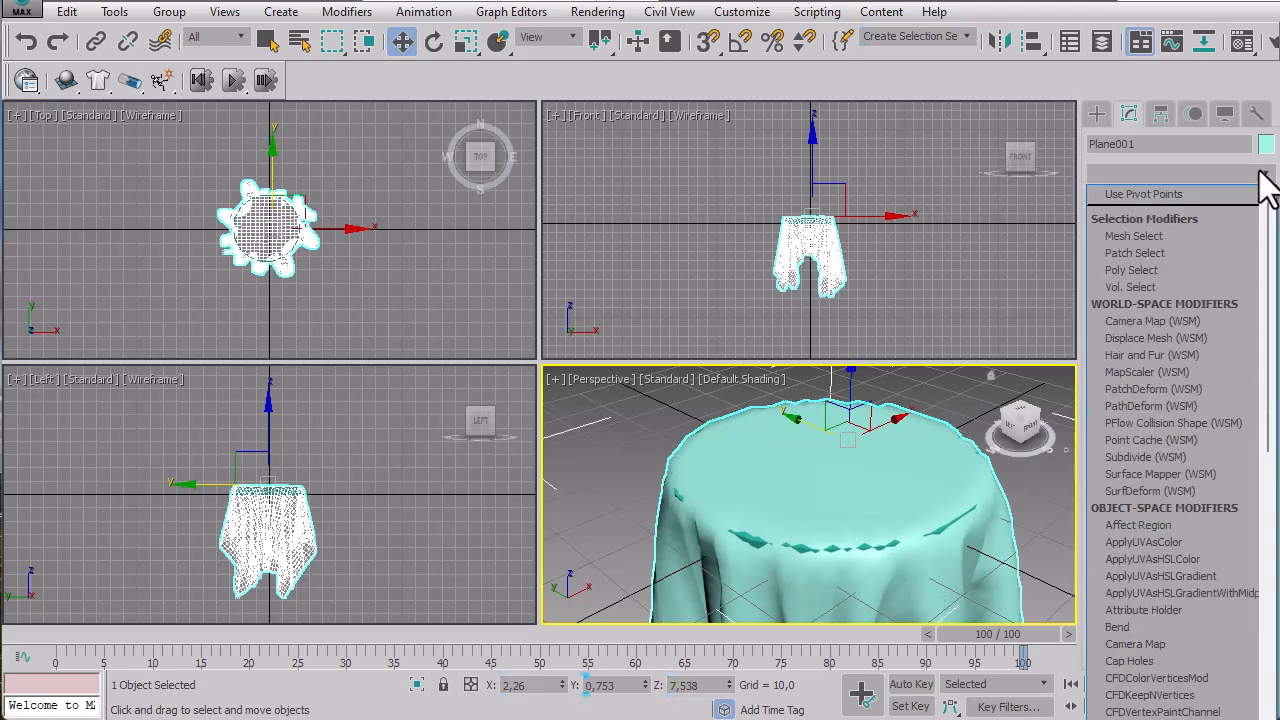
key("t")
key("u")
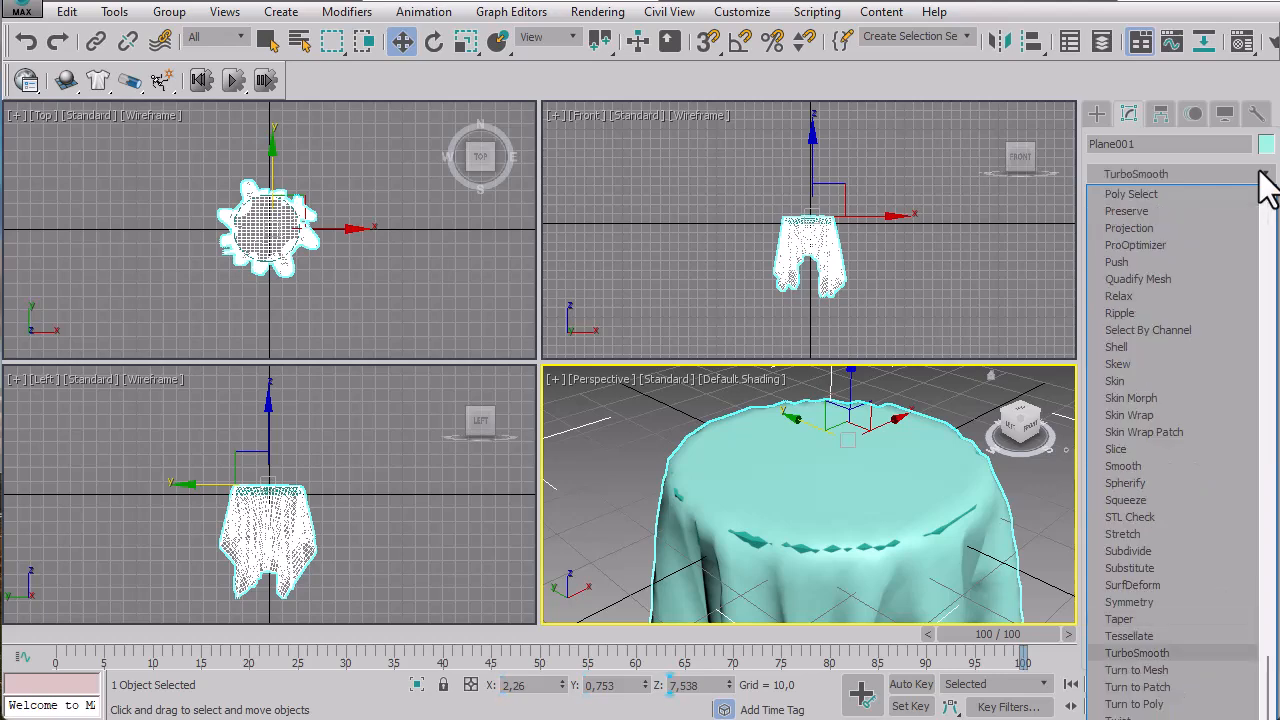
left_click(1168, 650)
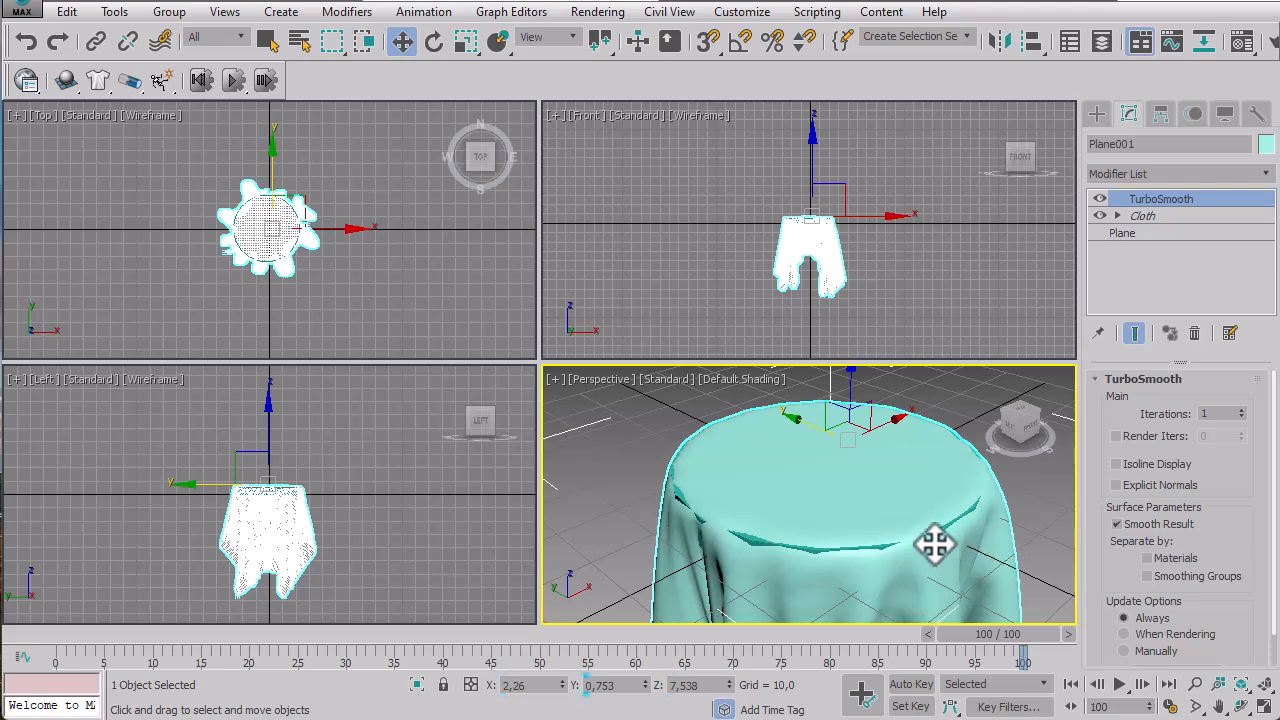
Set the TurboSmooth iterations on the draped plane to 3.
left_click(1244, 410)
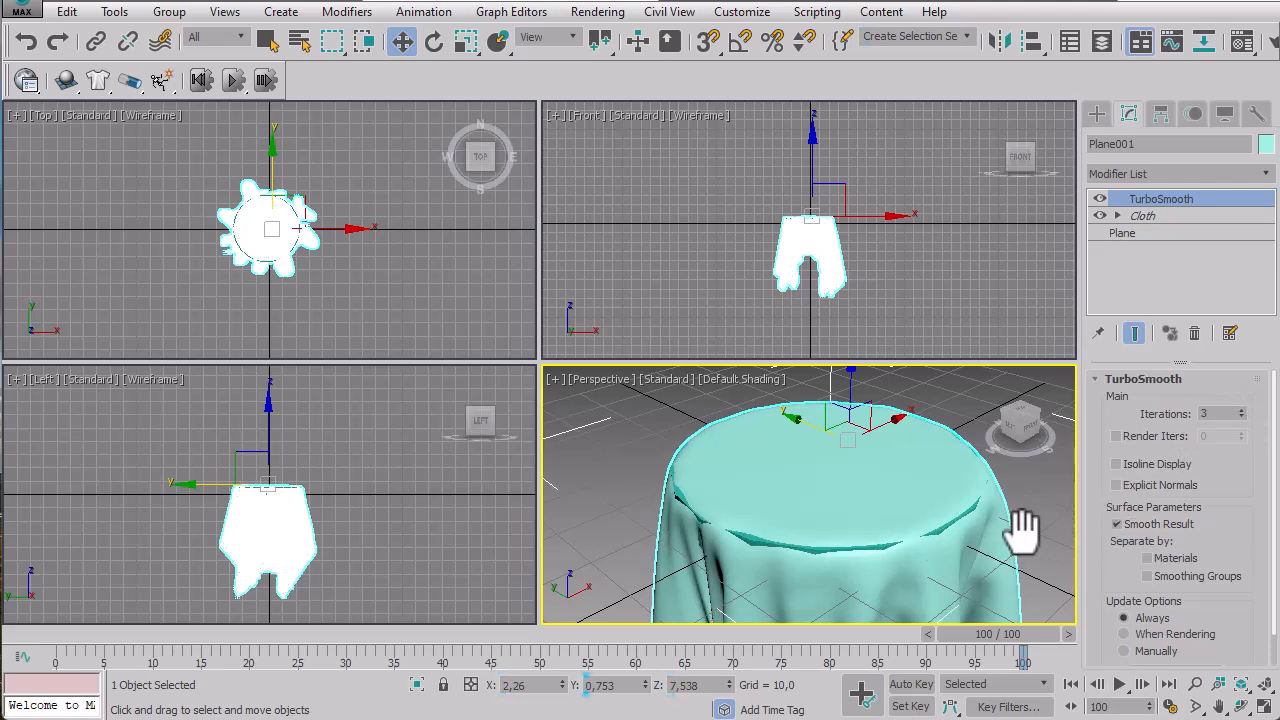
middle_click_drag(1022, 530, 1008, 495)
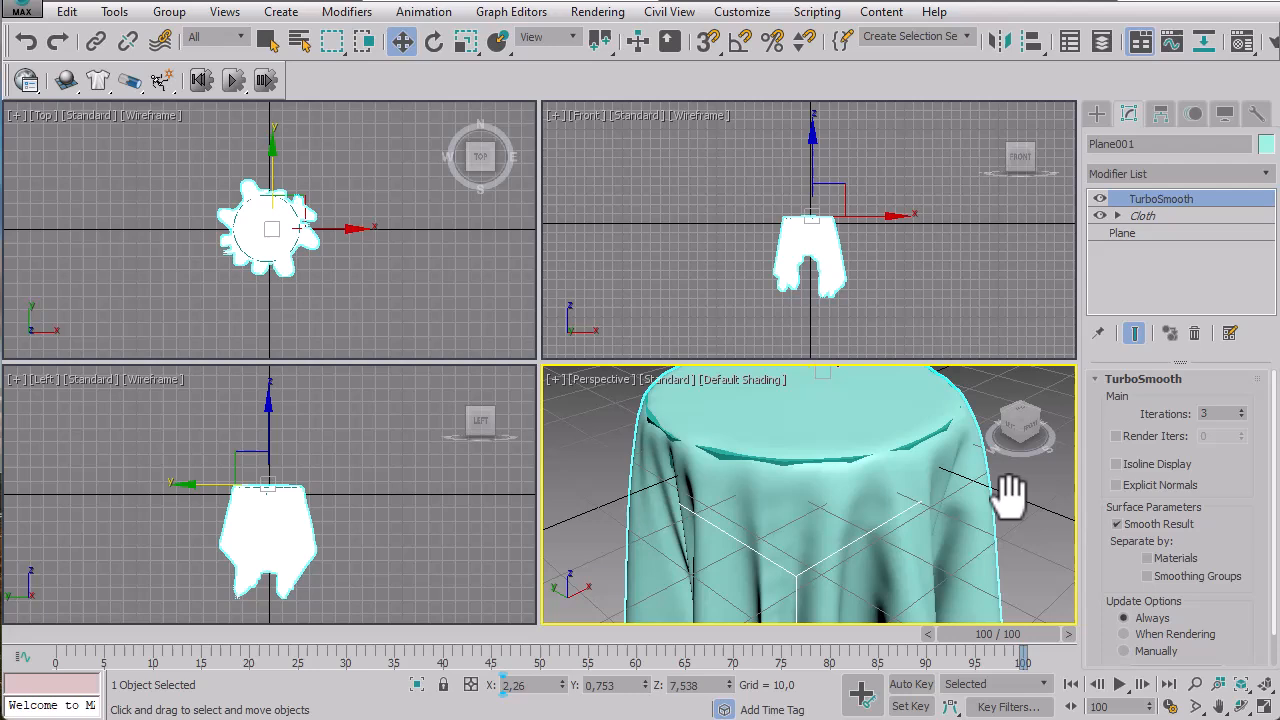
left_click(1011, 546)
left_click(903, 548)
Display edged faces in the Perspective view and take a close look at the cloth's mesh.
left_click(740, 380)
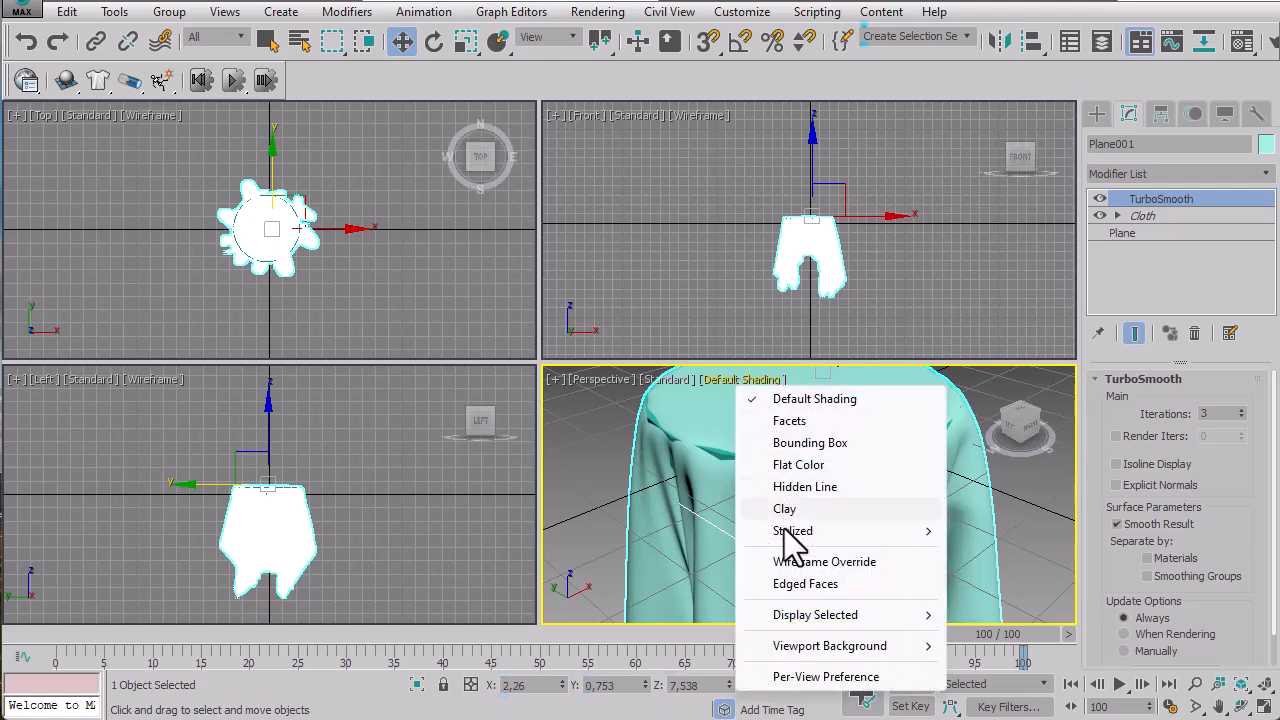
left_click(797, 585)
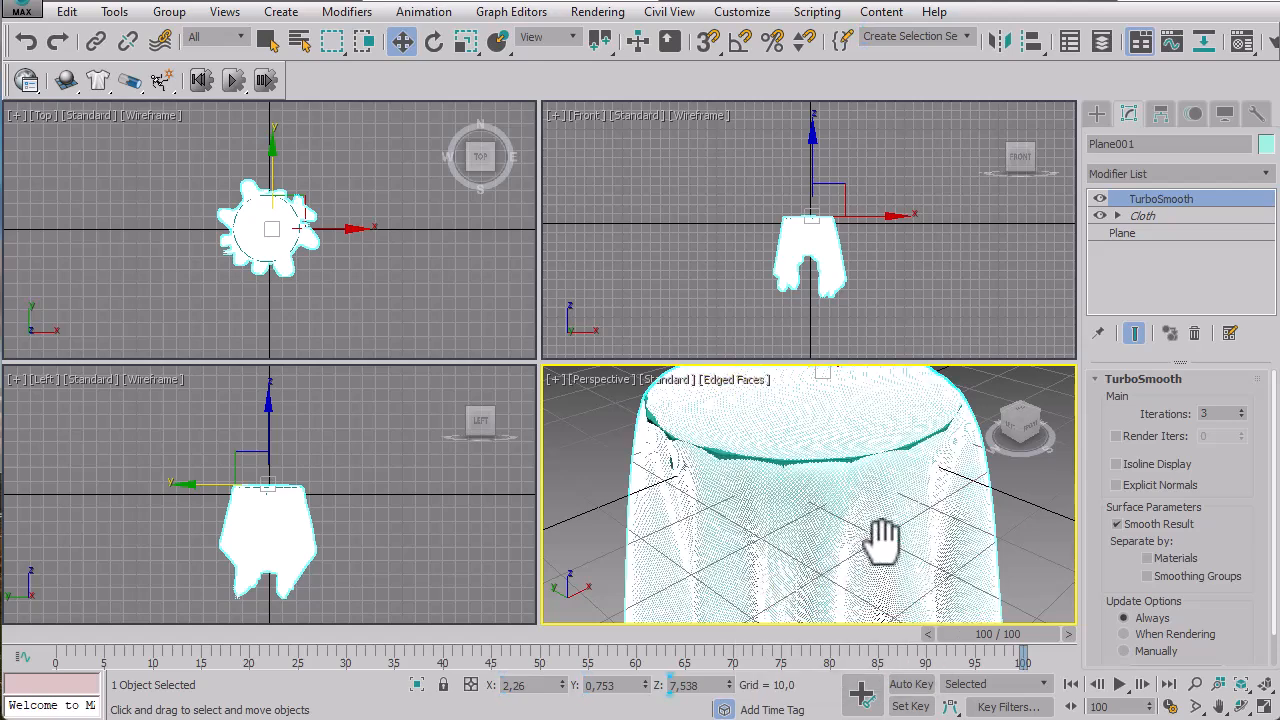
scroll(880, 537, "up", 5)
scroll(884, 541, "up", 1)
scroll(971, 498, "down", 1)
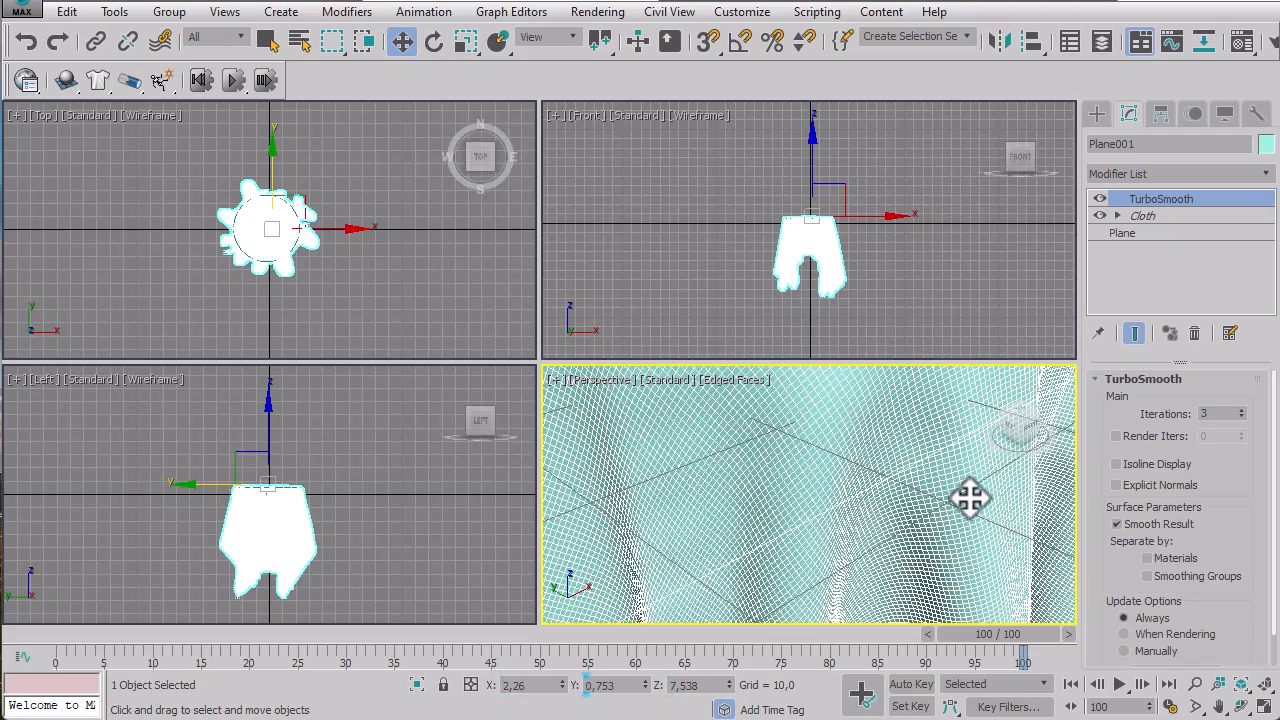
Switch the TurboSmooth iterations to 1 and back to 3 to compare the cloth's mesh density.
left_click(1241, 417)
left_click(1241, 417)
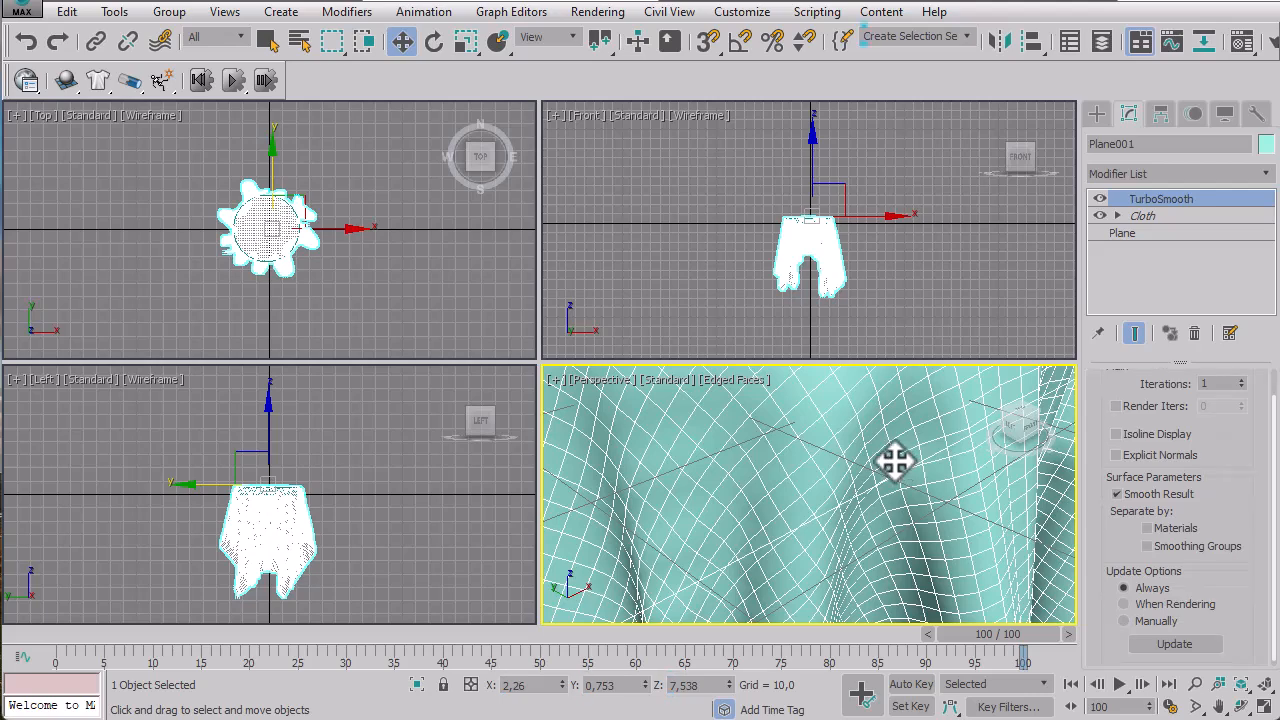
left_click(1241, 380)
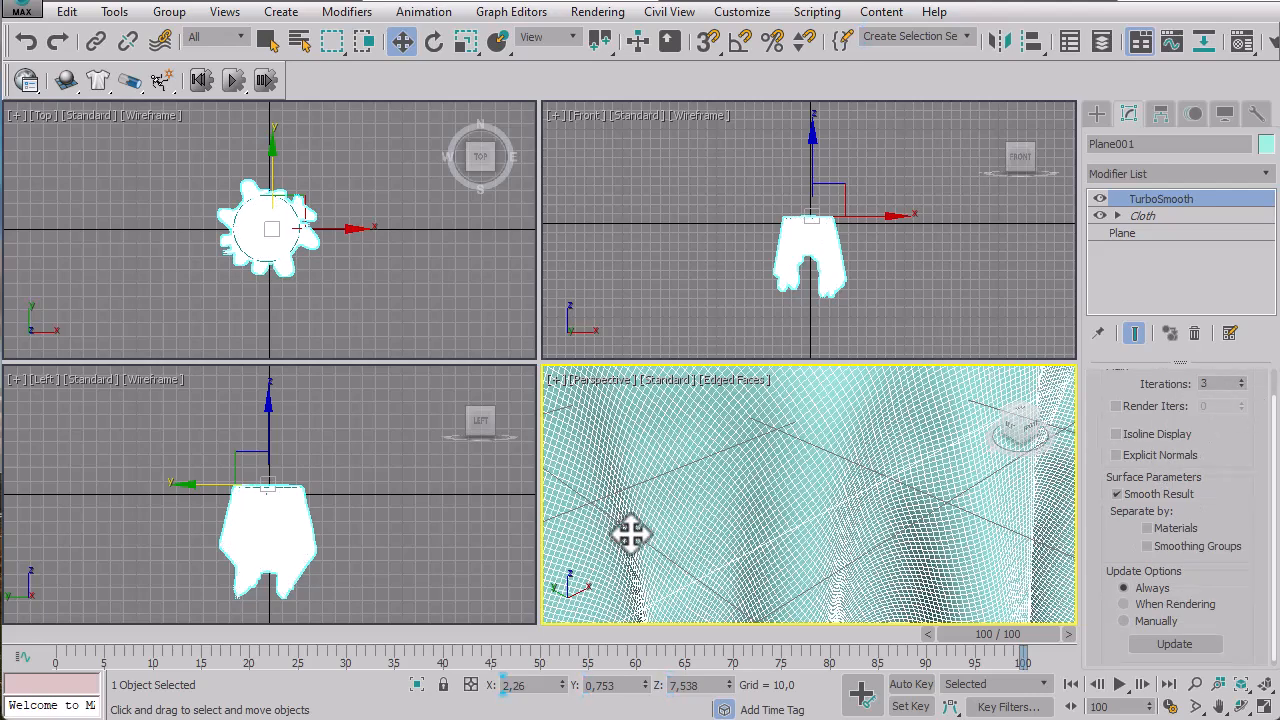
scroll(766, 506, "down", 3)
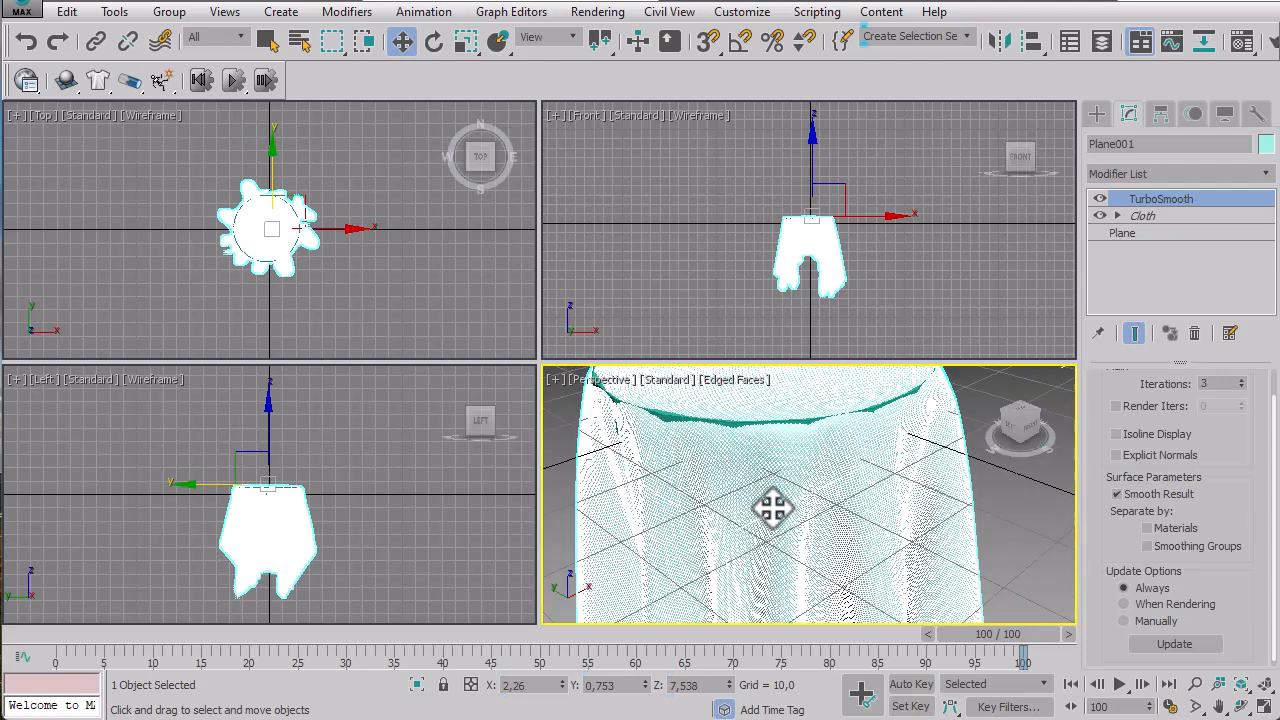
Lower the TurboSmooth iterations to 1 and view the tablecloth's upper surface.
left_click(1241, 388)
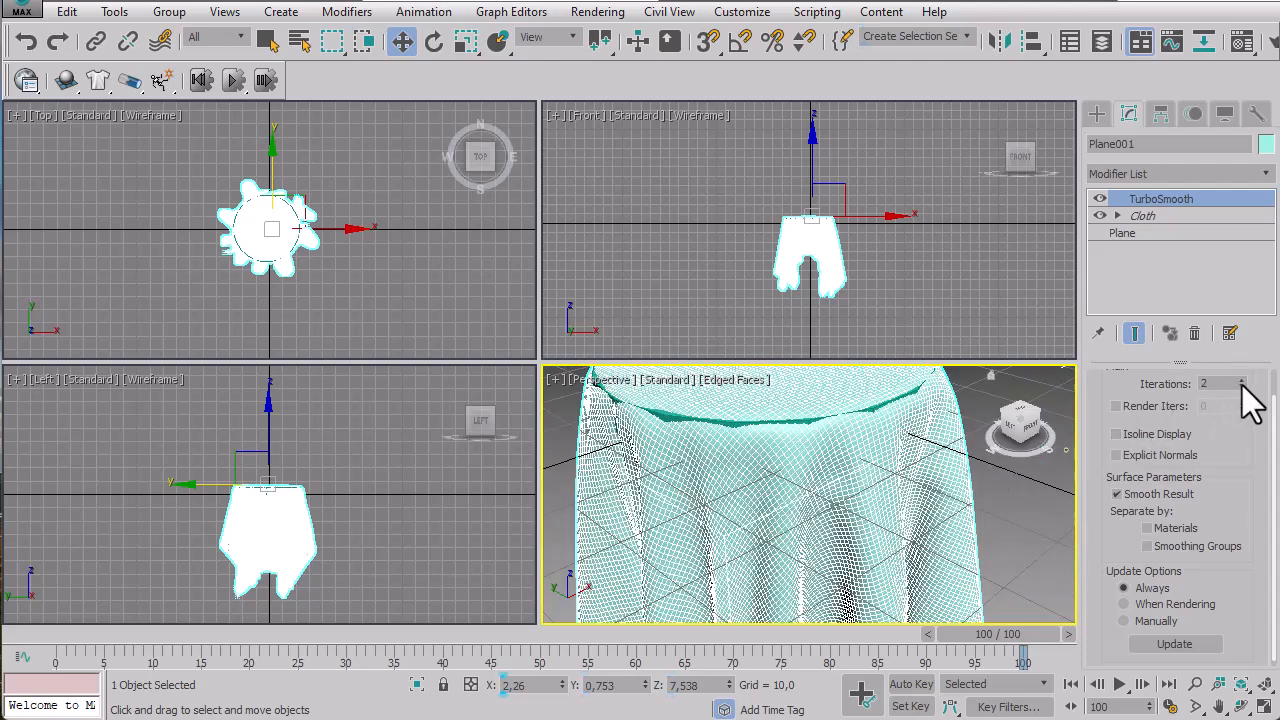
left_click(1241, 388)
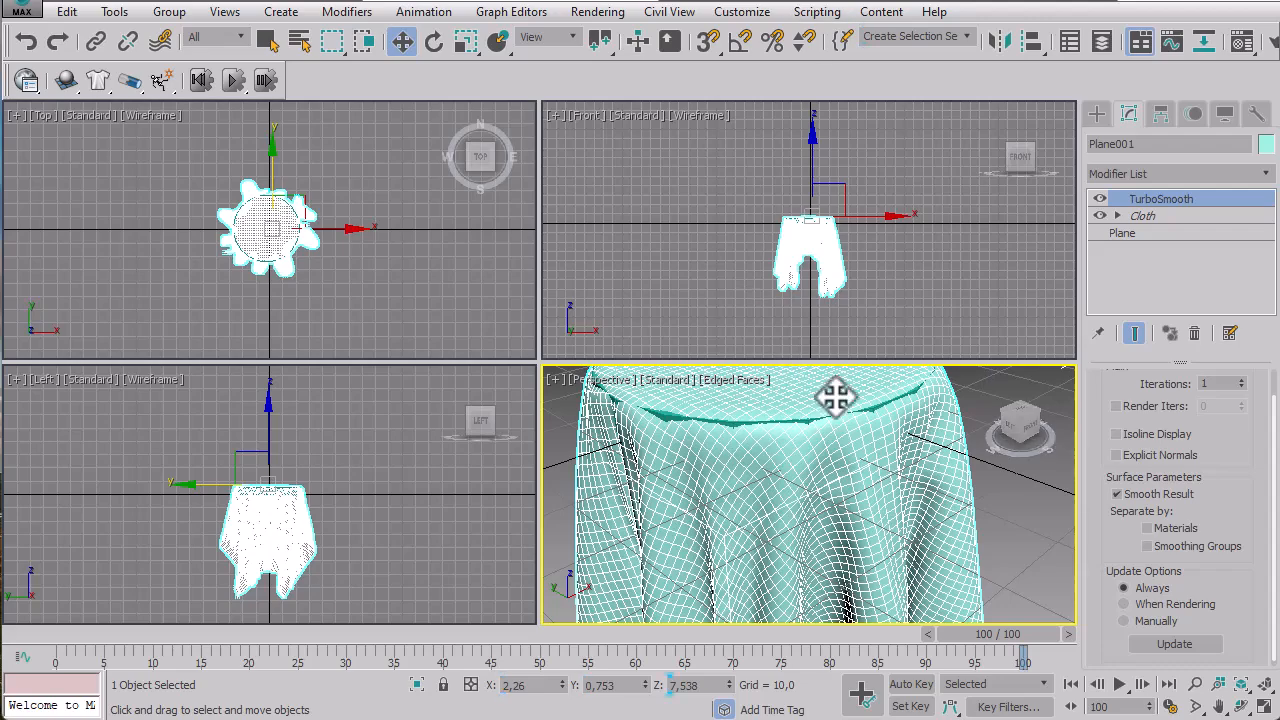
middle_click_drag(834, 394, 920, 477)
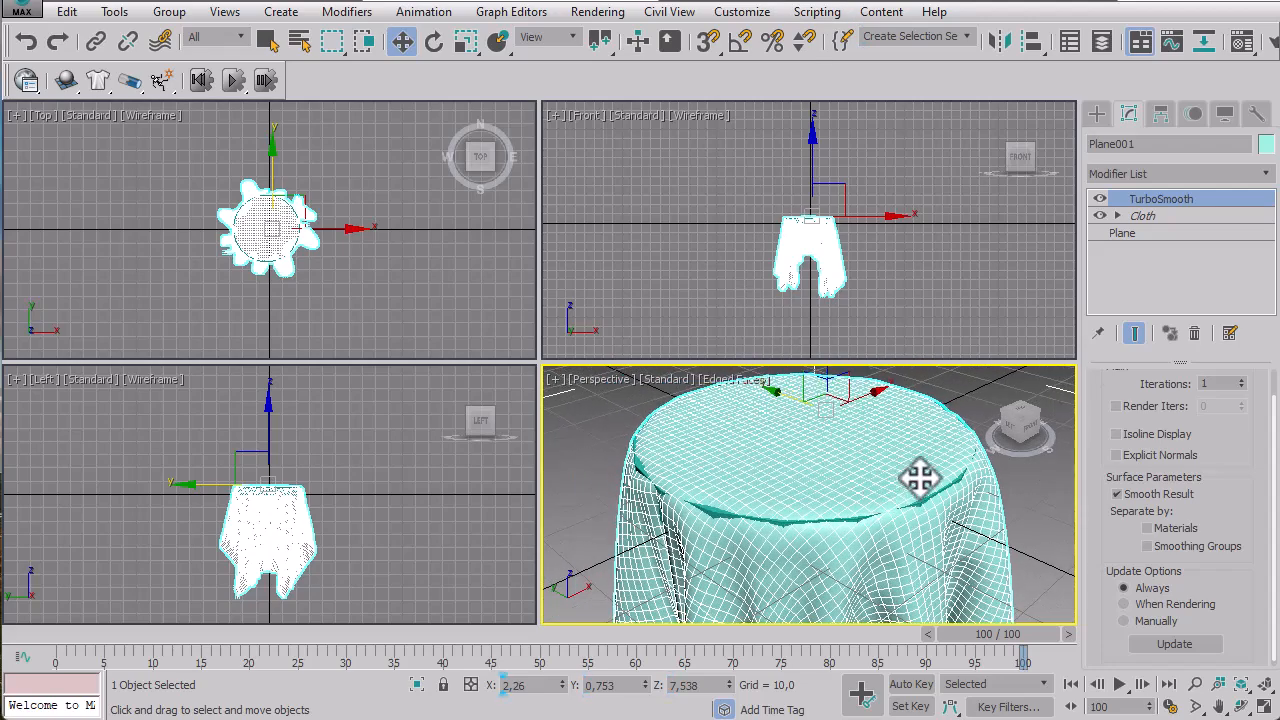
Select Plane001 and Cylinder001 in turn by name to compare their modifiers.
right_click(850, 147)
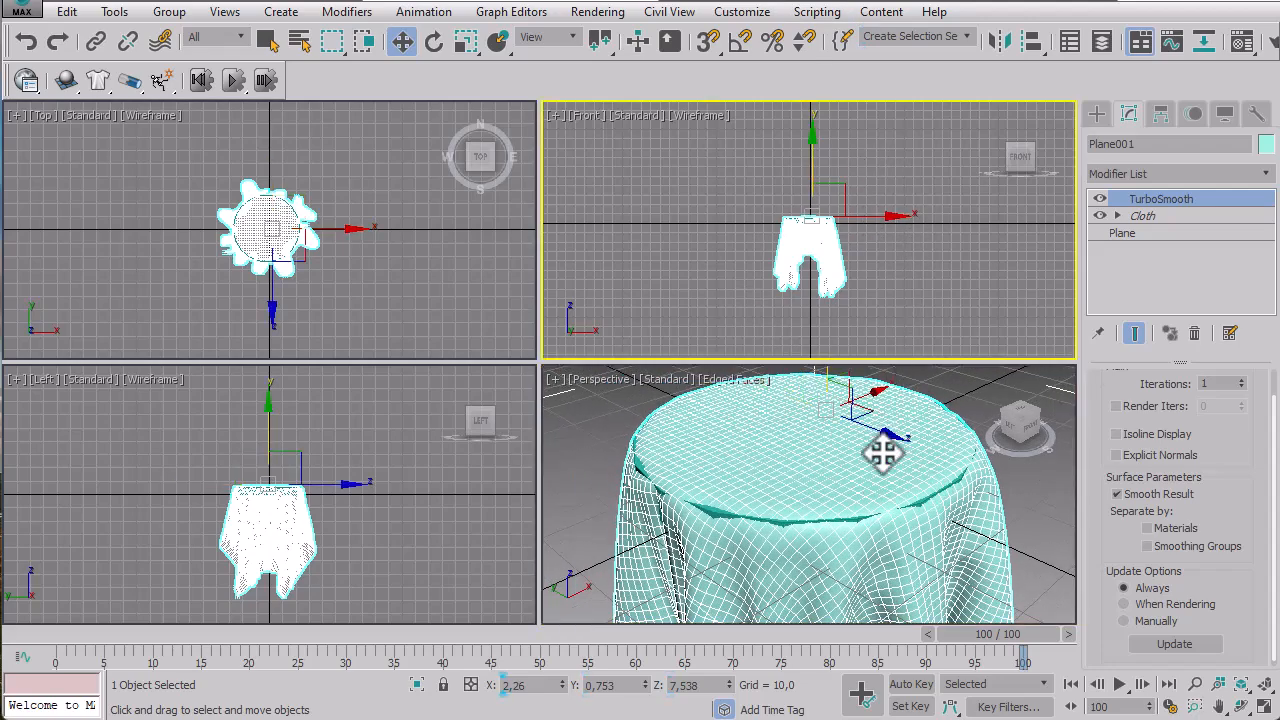
left_click(901, 305)
left_click(292, 47)
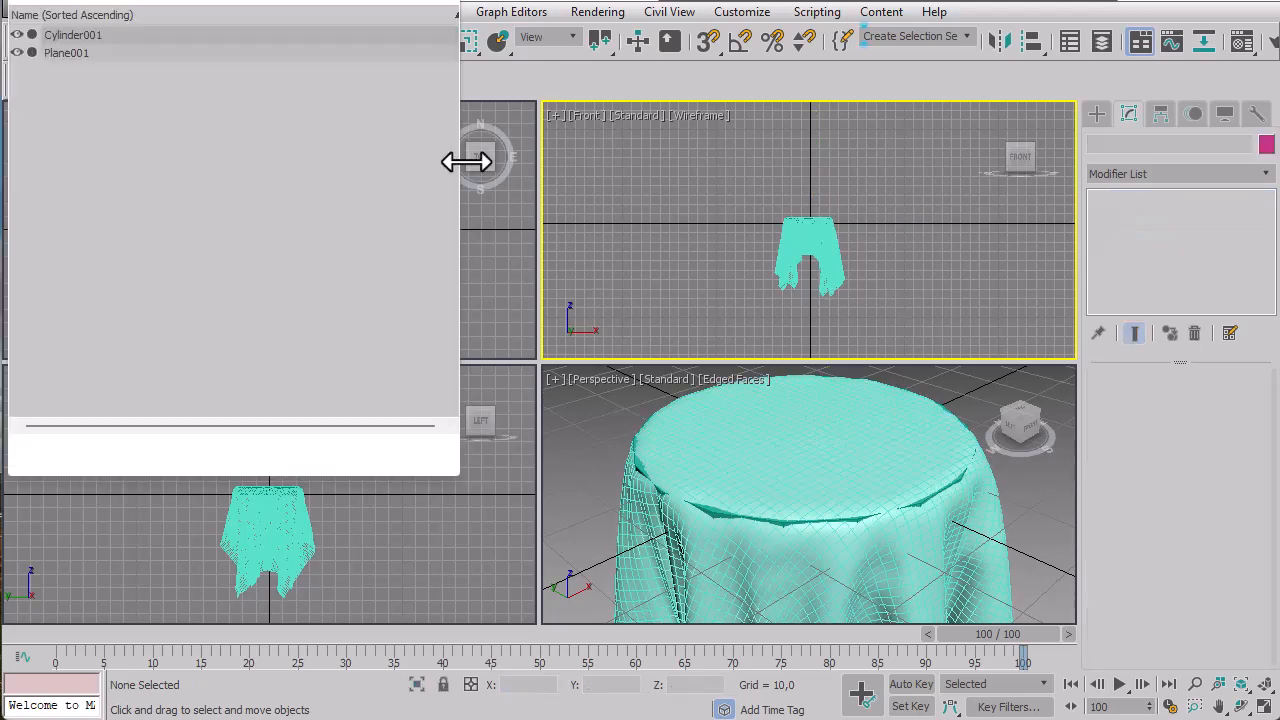
double_click(70, 54)
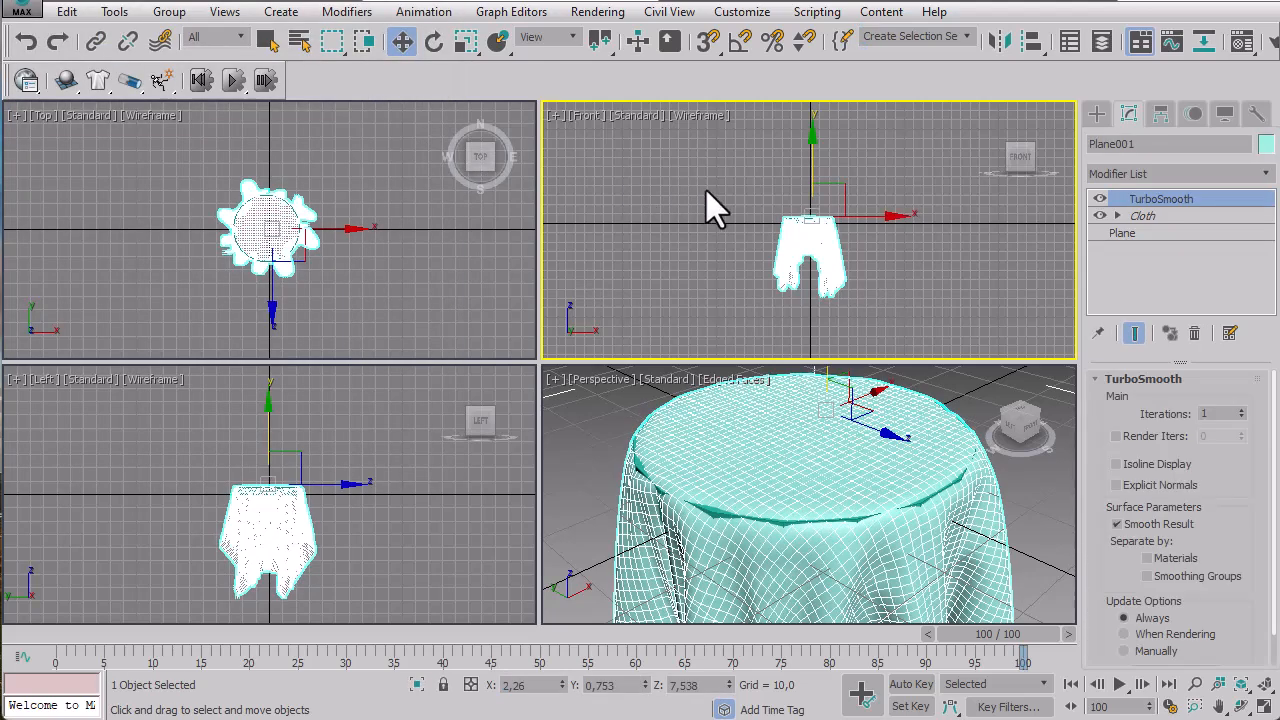
left_click(293, 45)
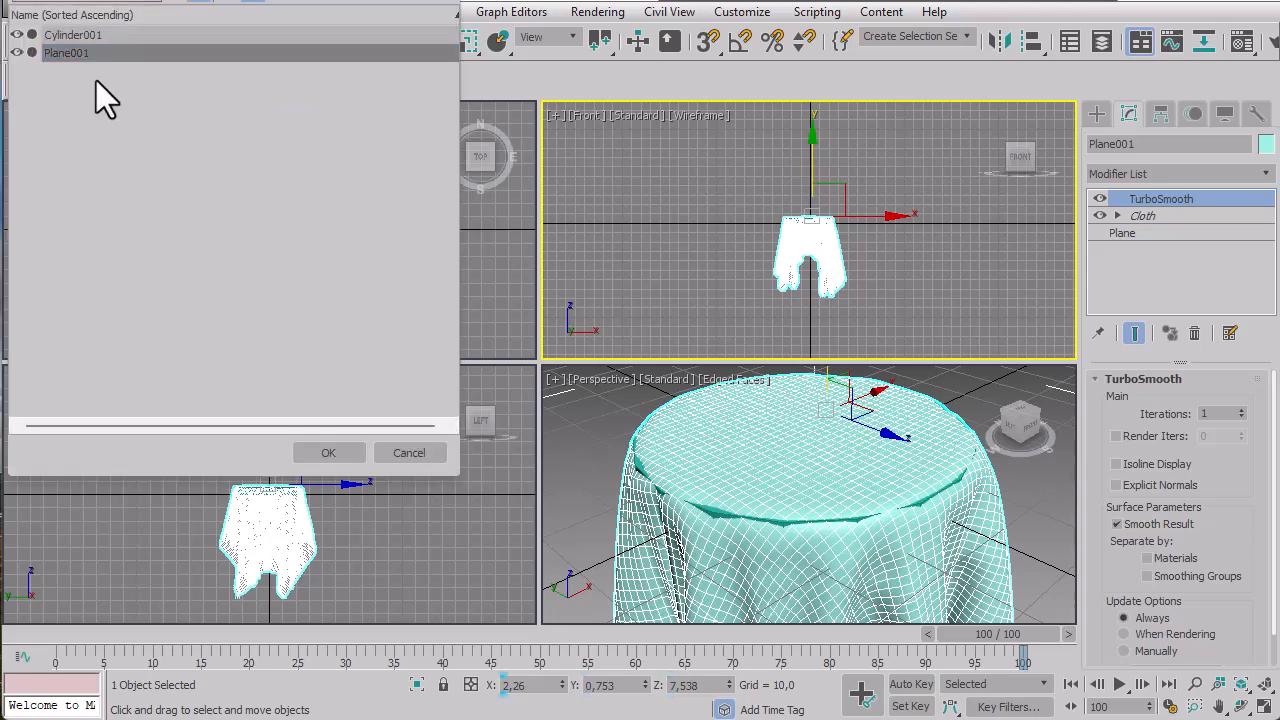
double_click(71, 35)
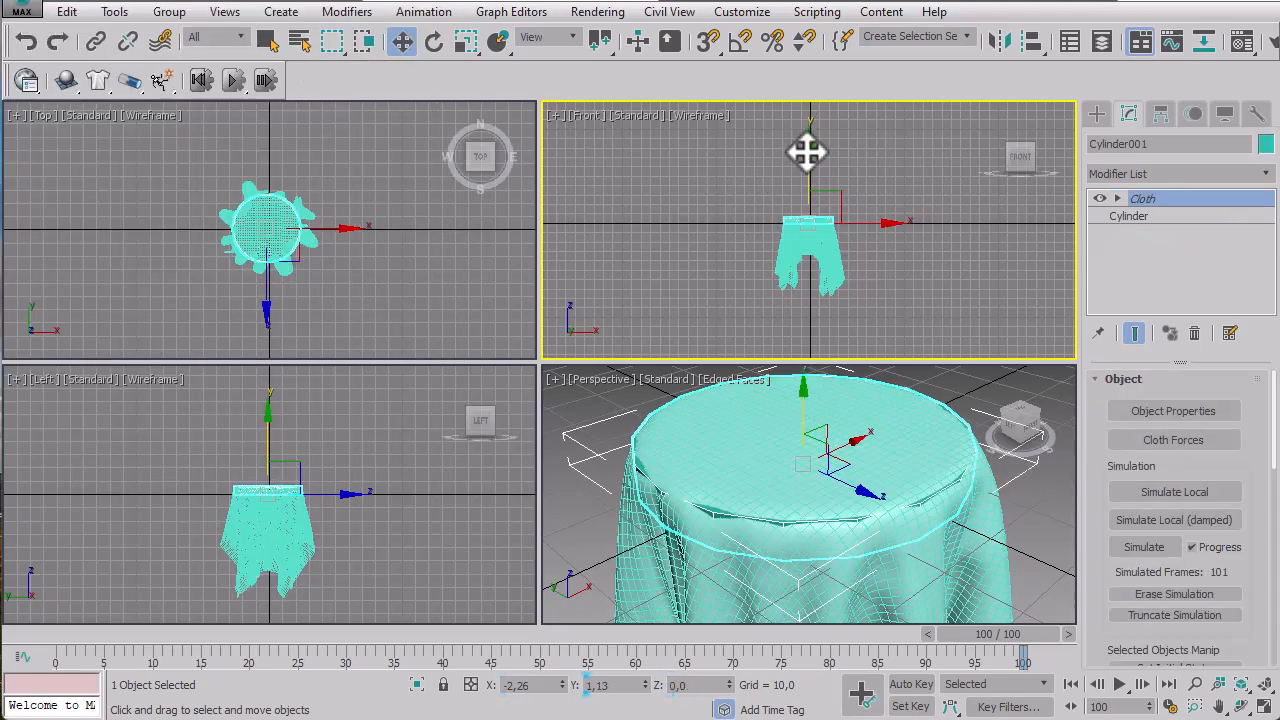
left_click_drag(808, 153, 811, 152)
left_click(922, 261)
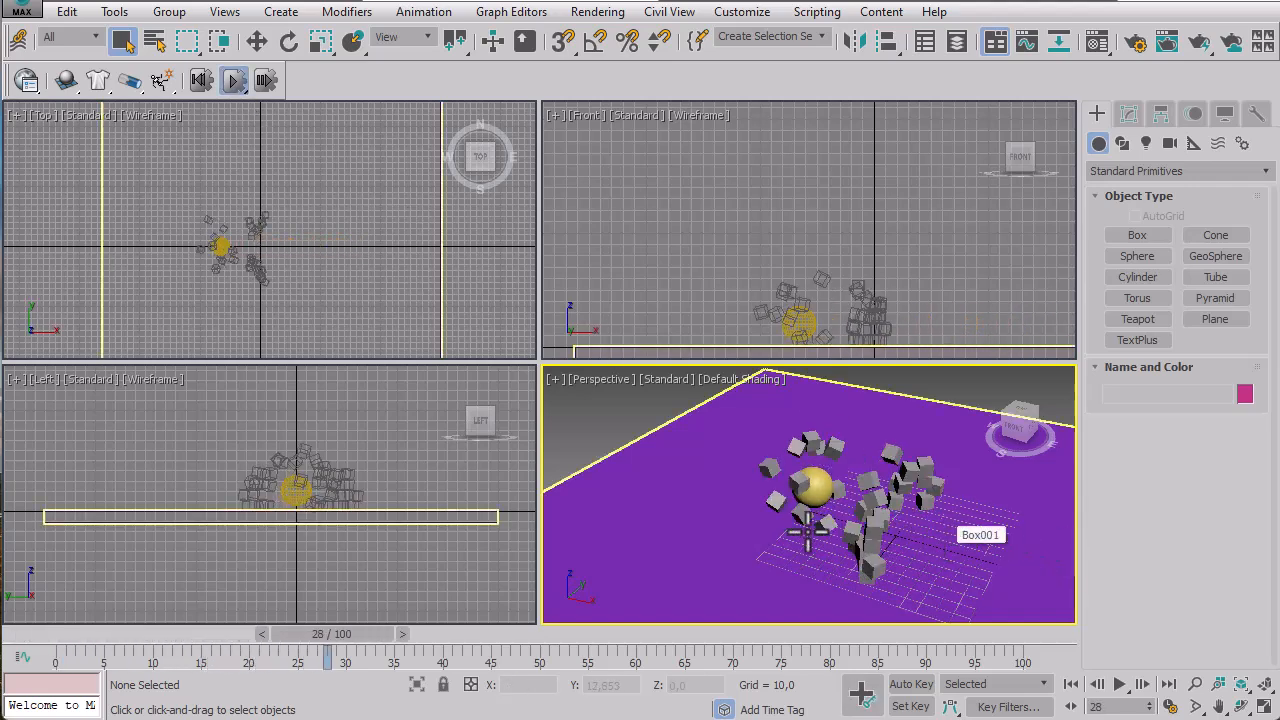
Reset the MassFX ball-and-wall simulation and render the Perspective view at frame 23.
left_click(209, 81)
left_click_drag(126, 635, 329, 604)
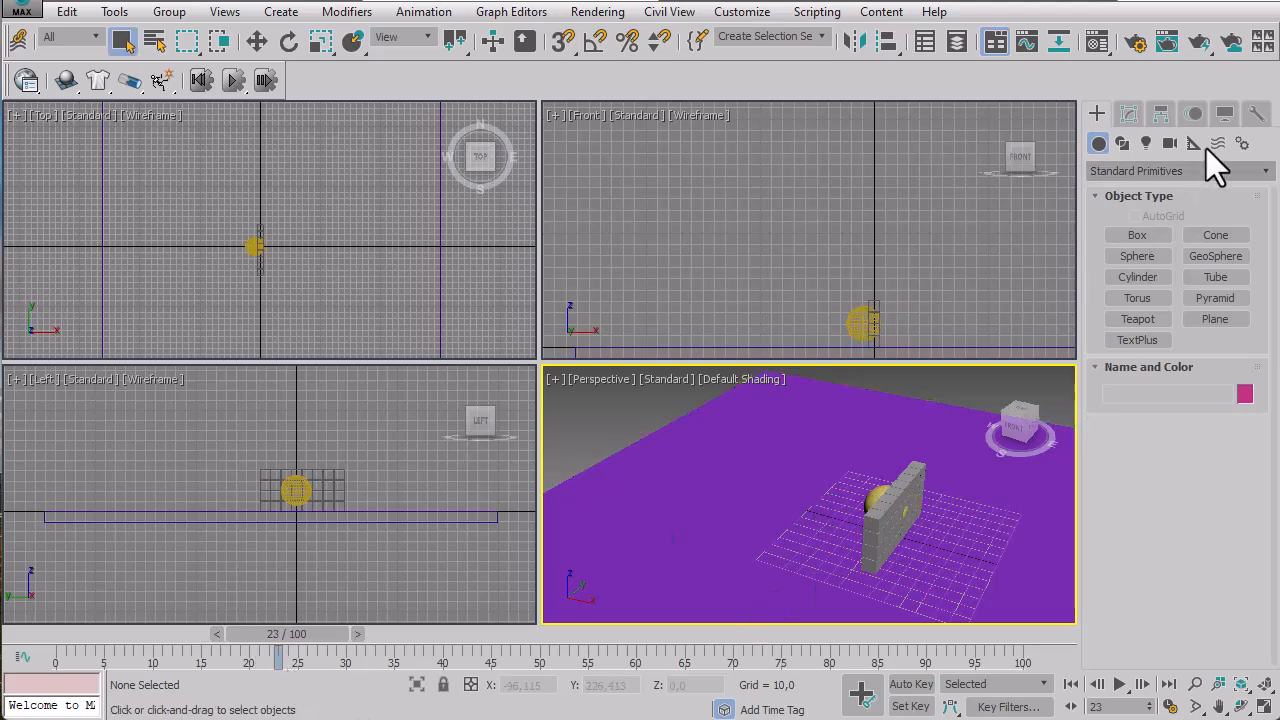
left_click(1165, 42)
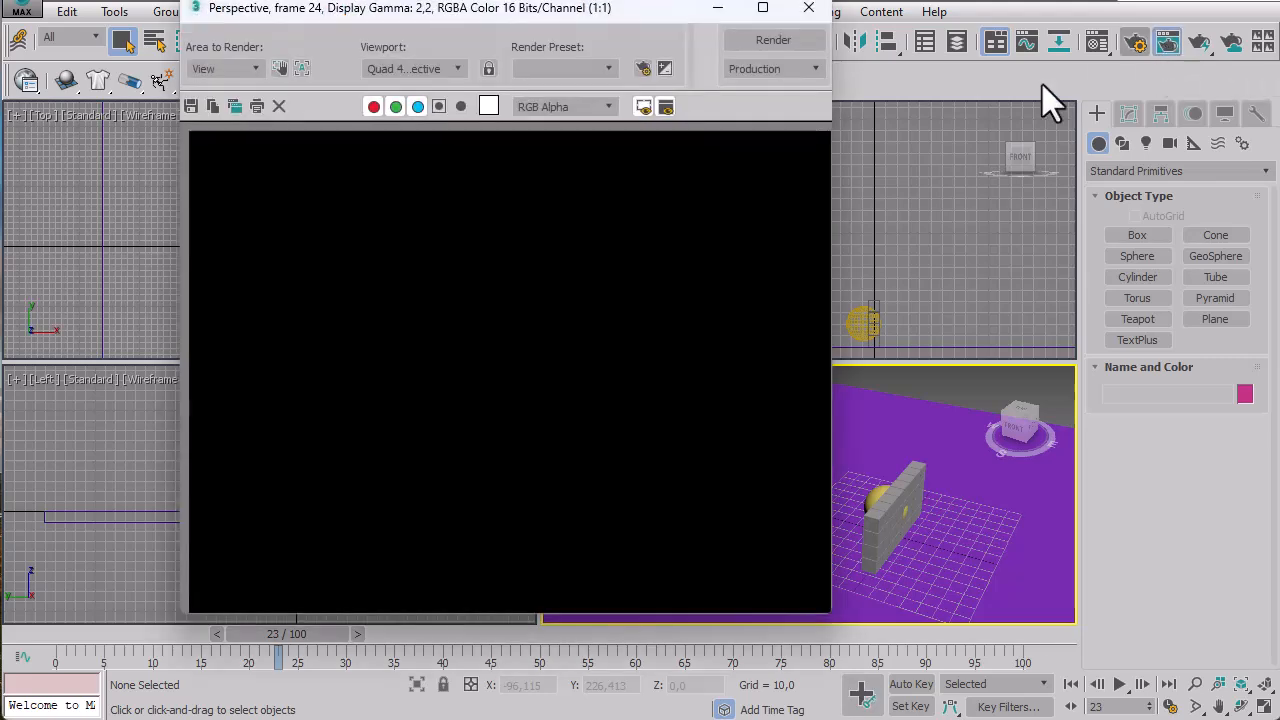
left_click(752, 40)
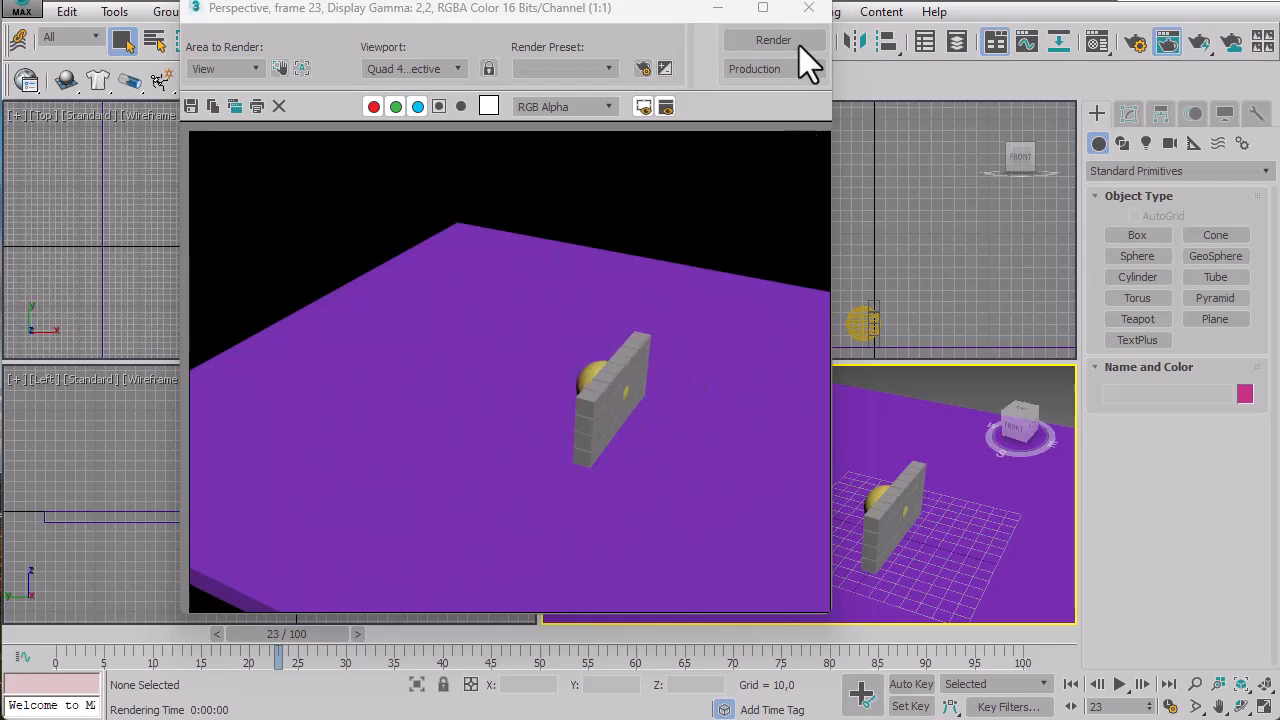
left_click(808, 9)
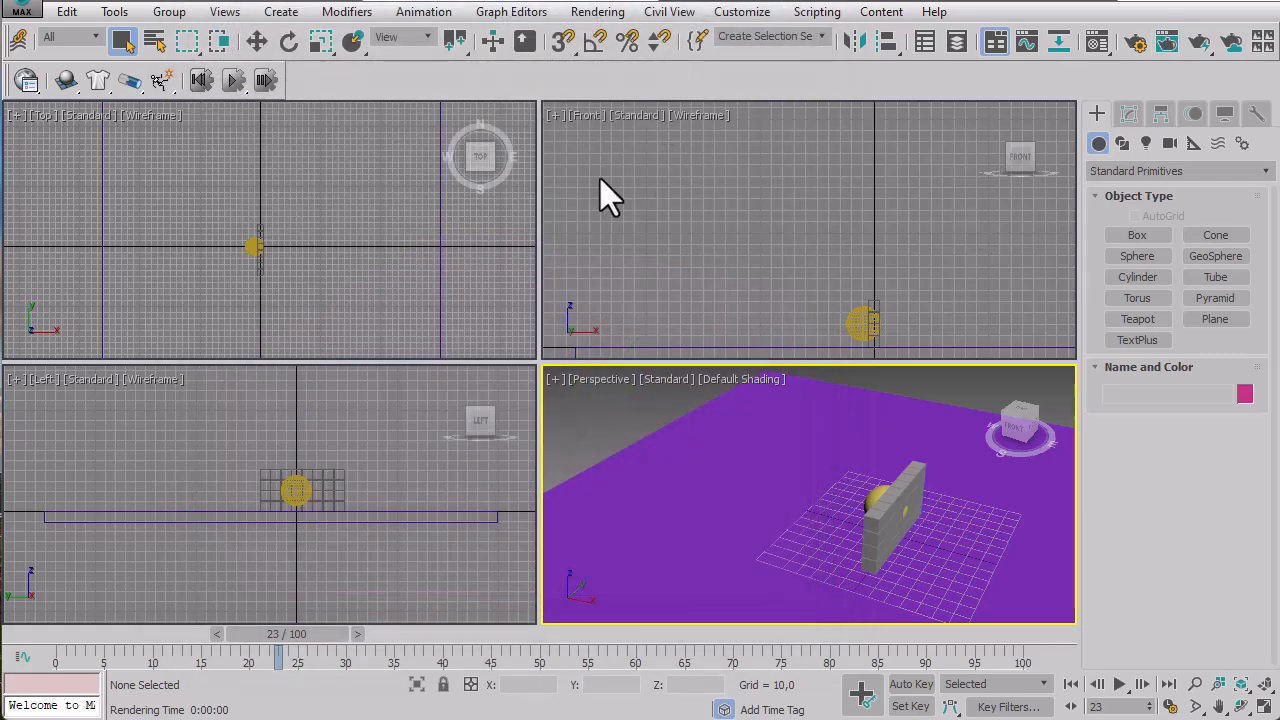
Bake the MassFX simulation of all the rigid bodies into the timeline.
left_click(22, 88)
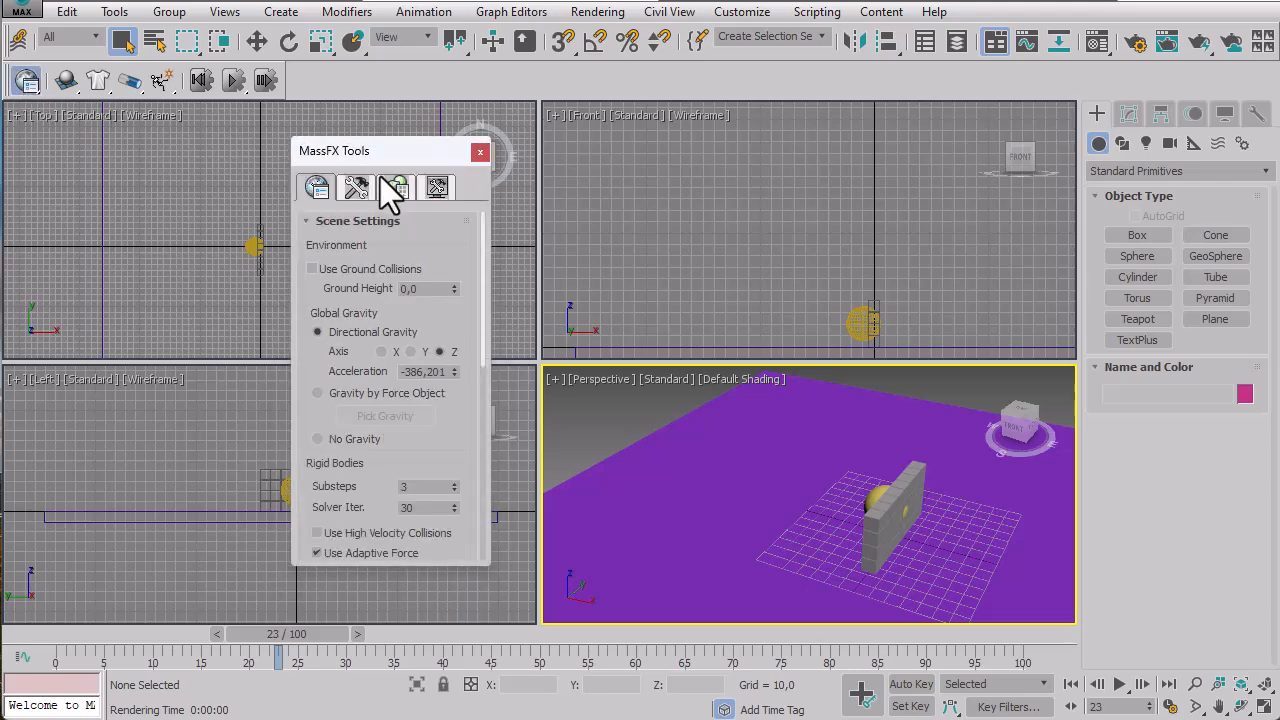
left_click(436, 189)
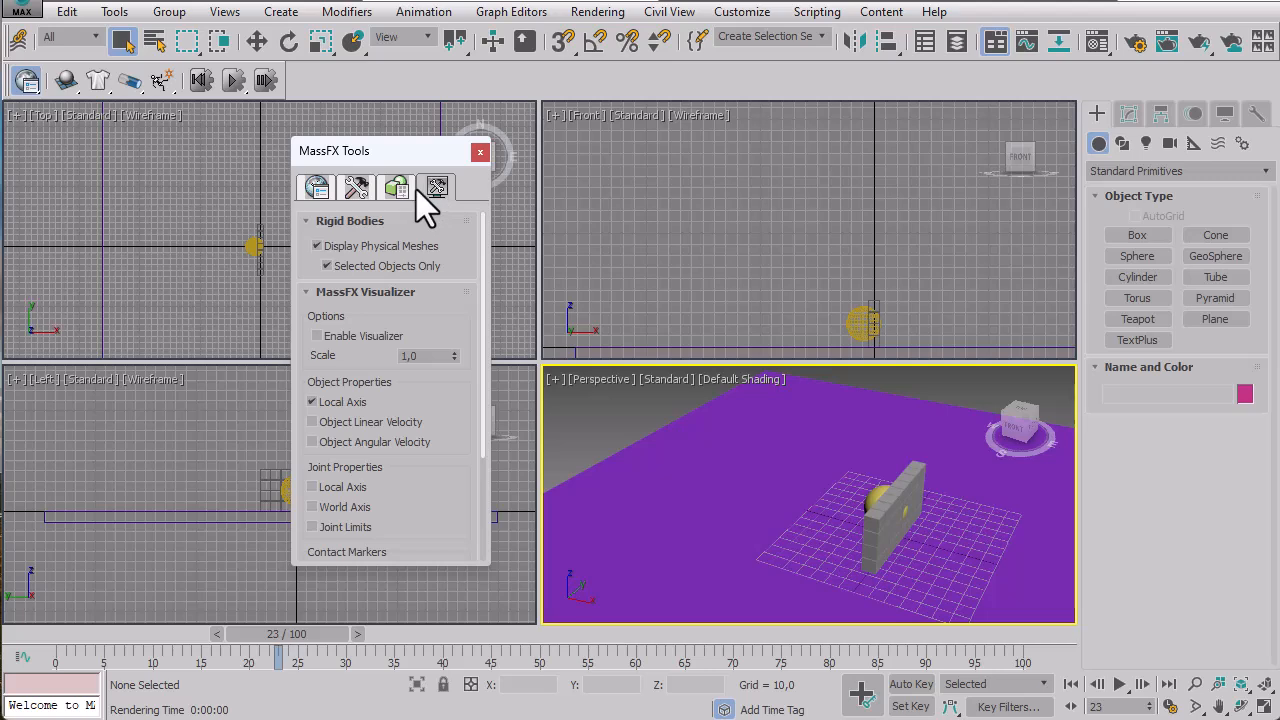
left_click(405, 189)
left_click(366, 189)
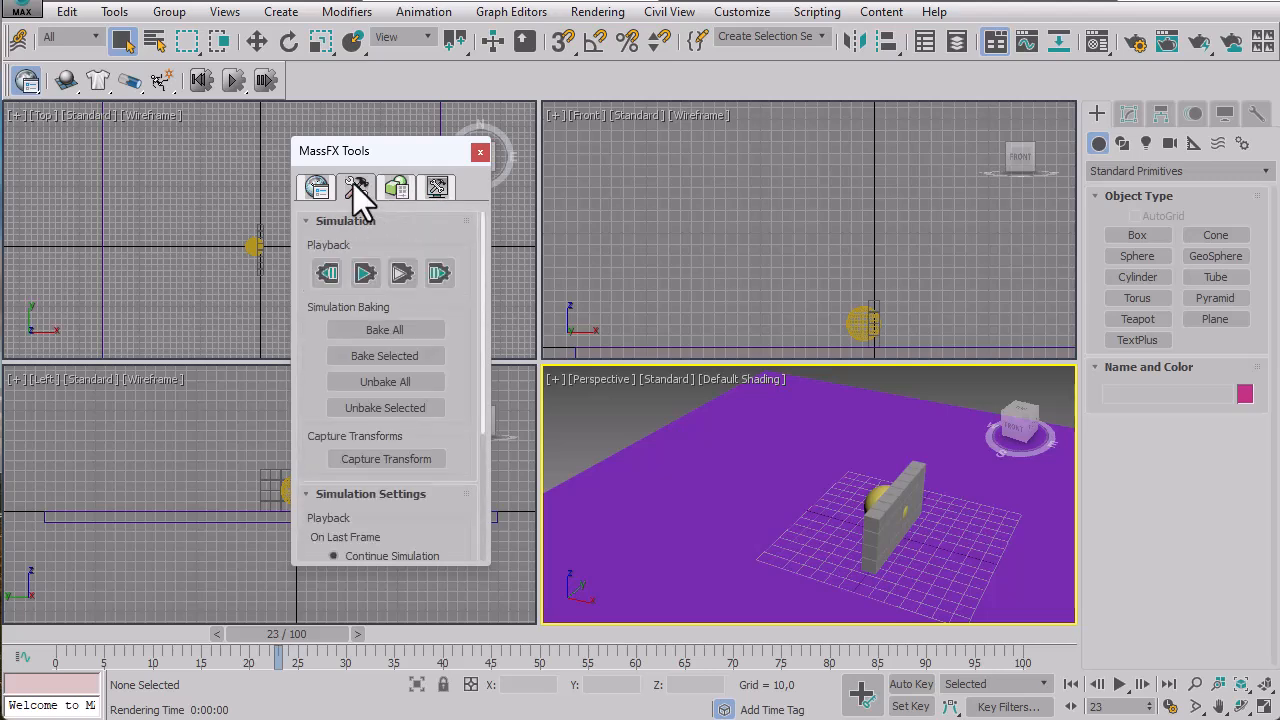
left_click(388, 332)
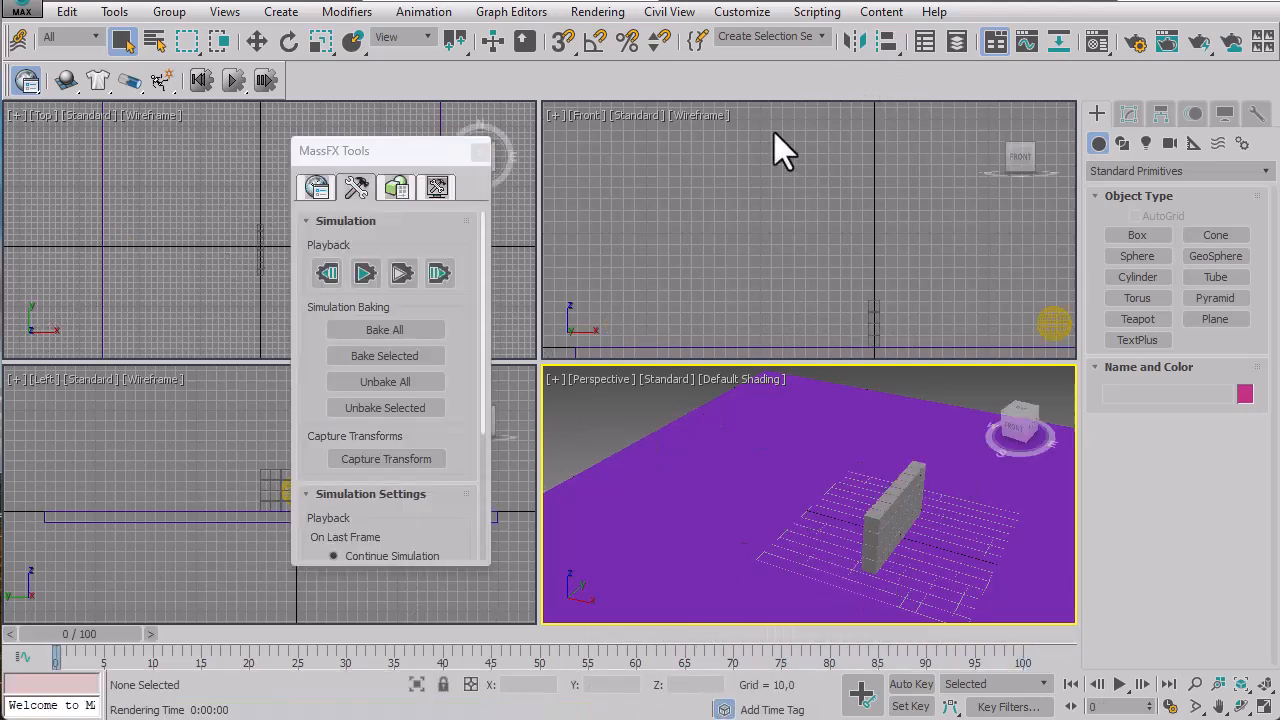
Render frame 23 of the baked wall collision in the Perspective view.
left_click_drag(130, 633, 307, 631)
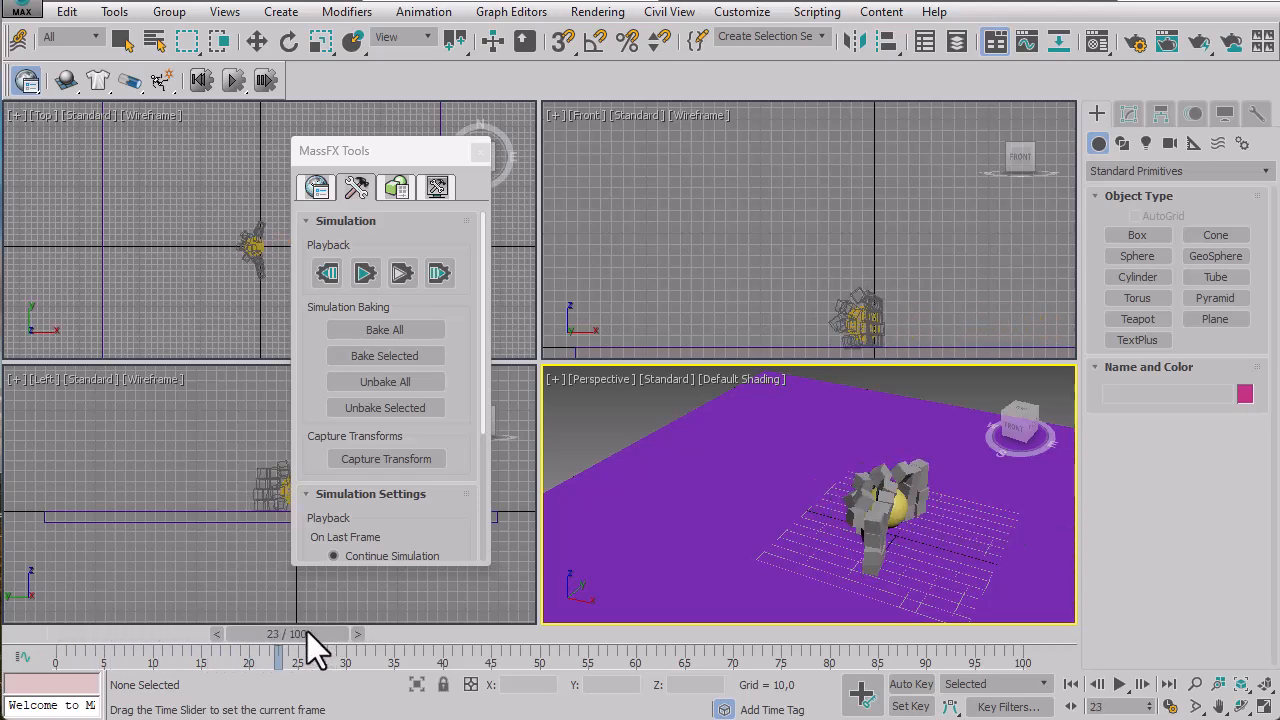
left_click(1166, 42)
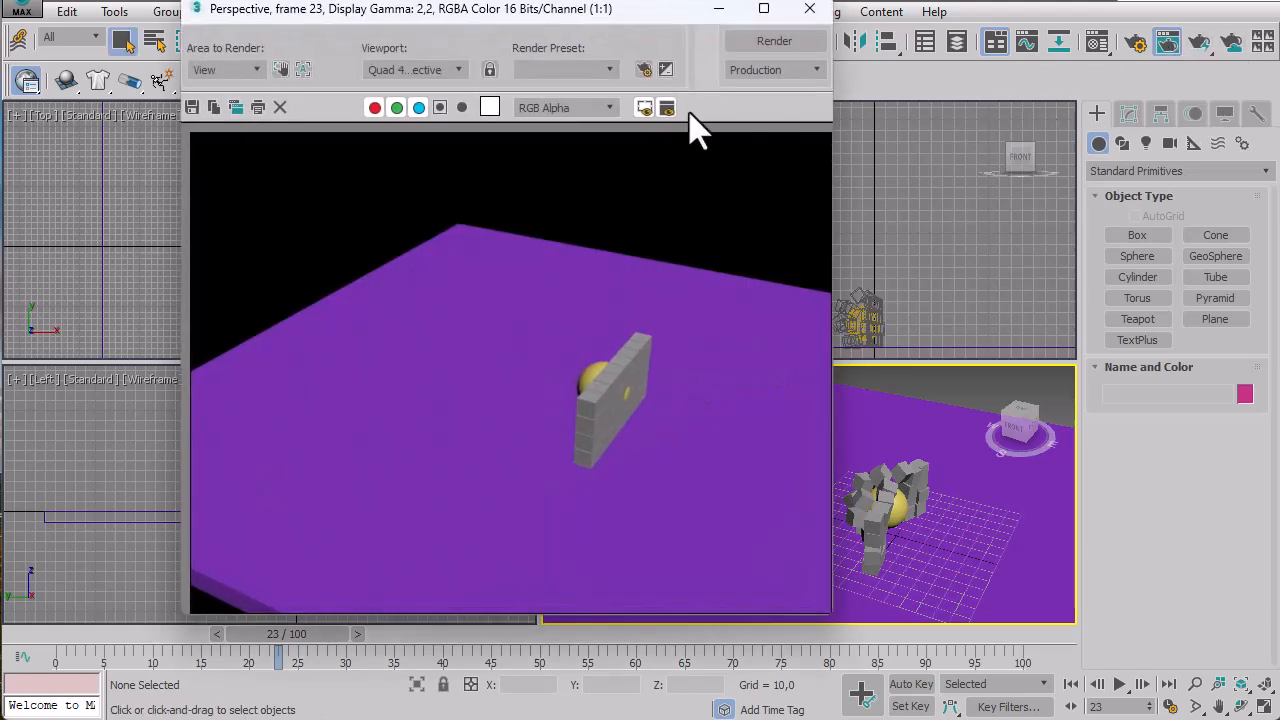
left_click(747, 43)
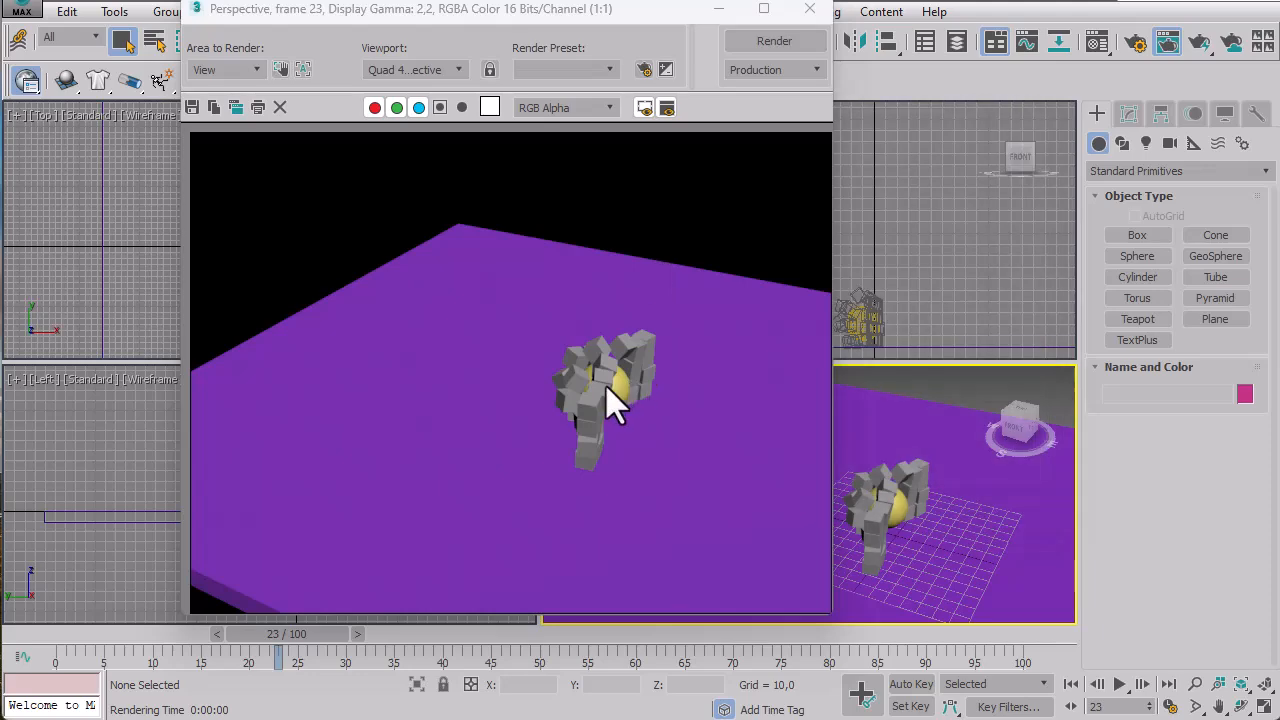
left_click(808, 10)
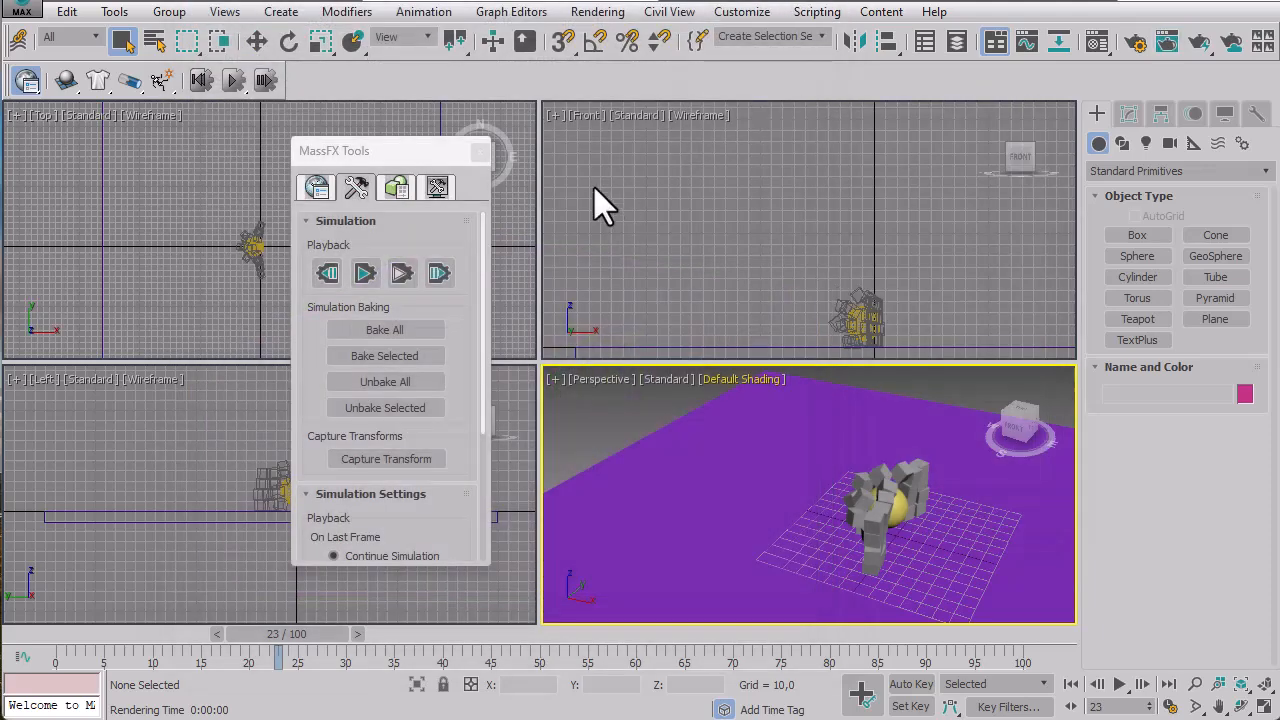
Close the MassFX Tools and review the last rendered frame once more.
left_click(479, 154)
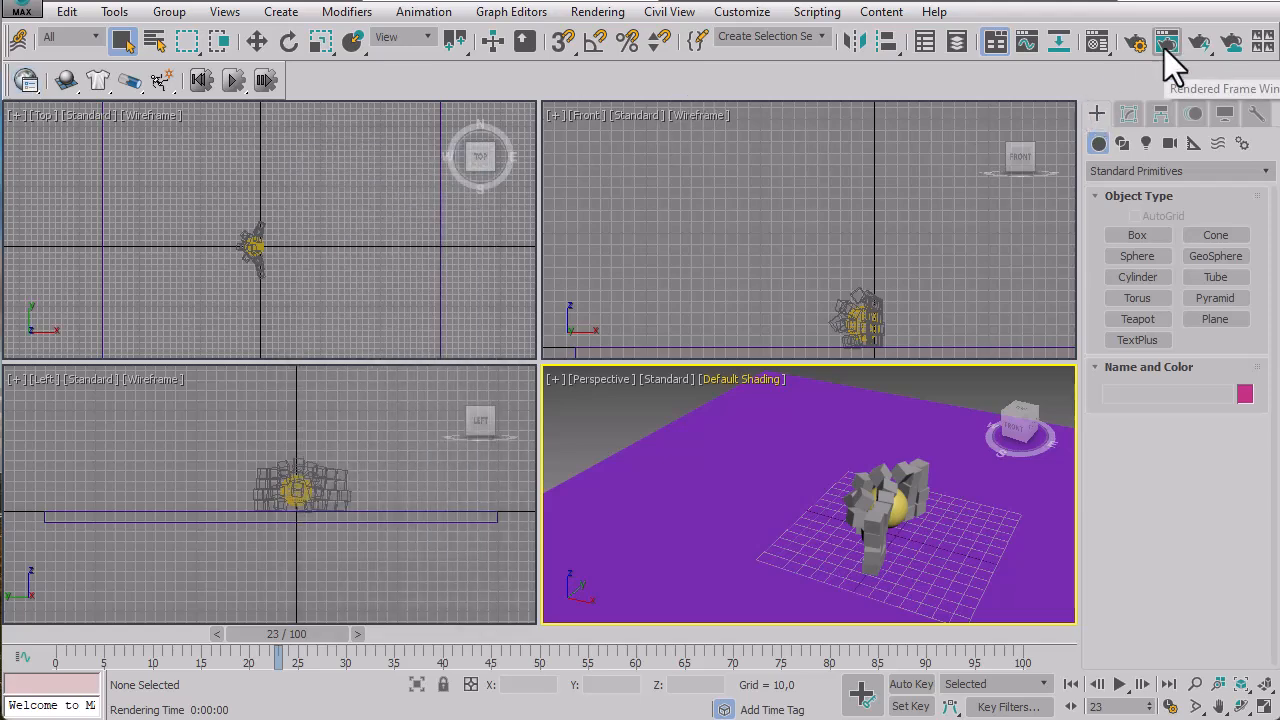
left_click(1164, 44)
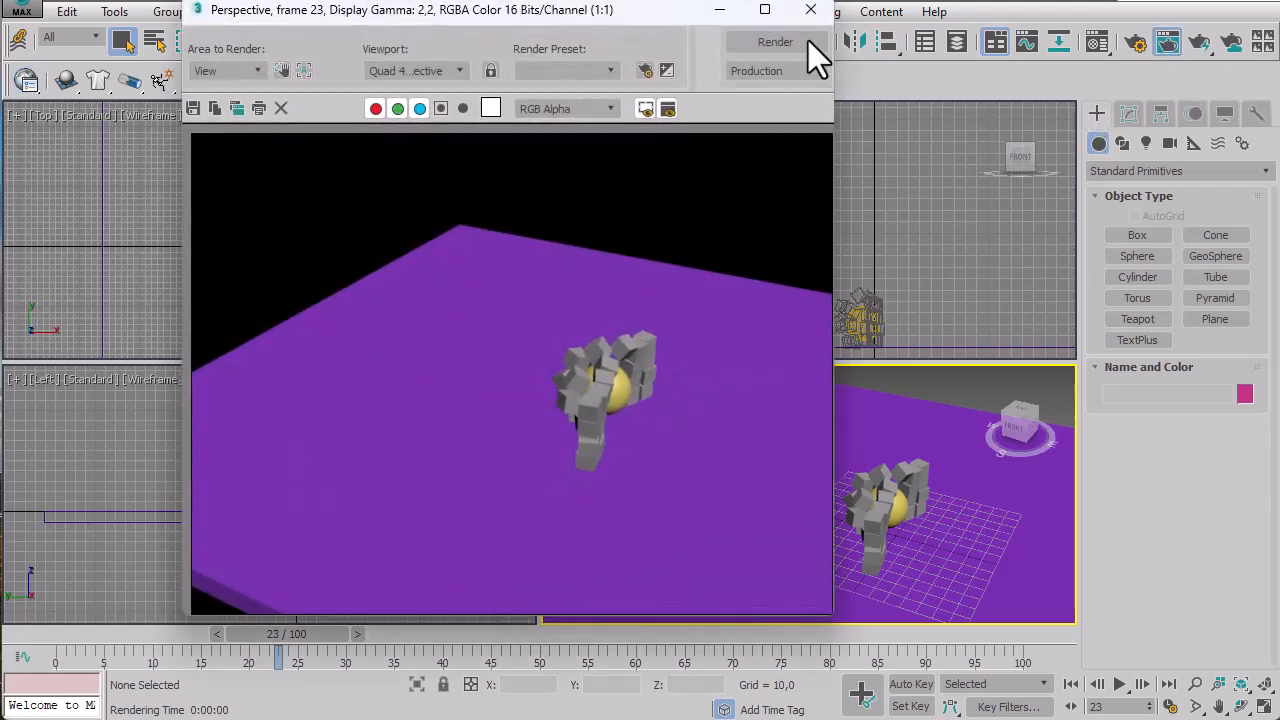
left_click(810, 9)
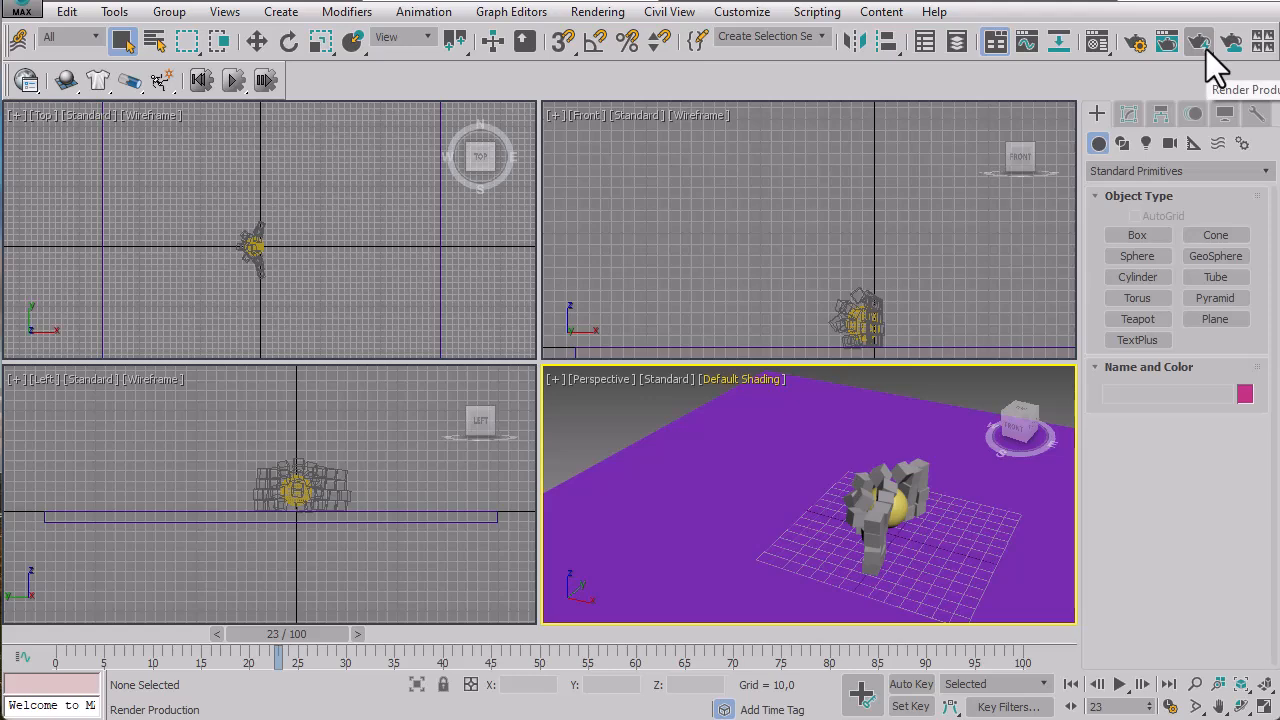
Set the render's time output to Active Time Segment, 0 to 100, and bring up the Render Output options.
left_click(1206, 49)
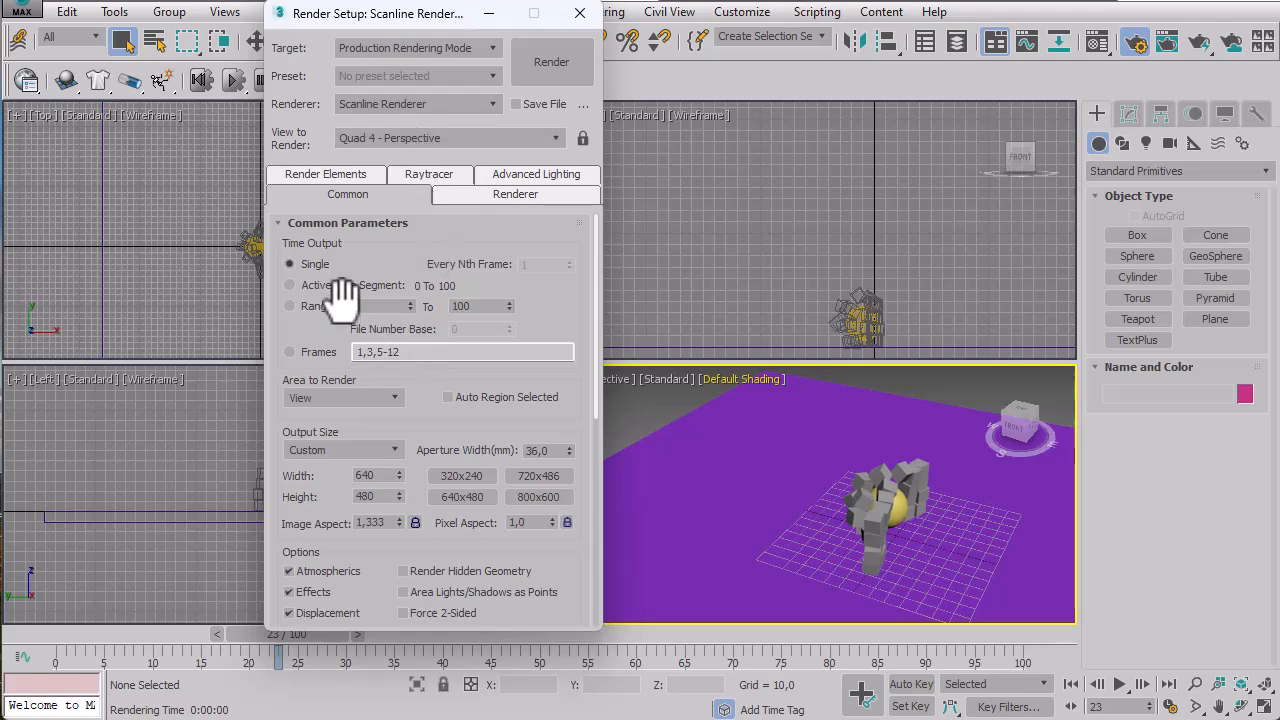
left_click(342, 288)
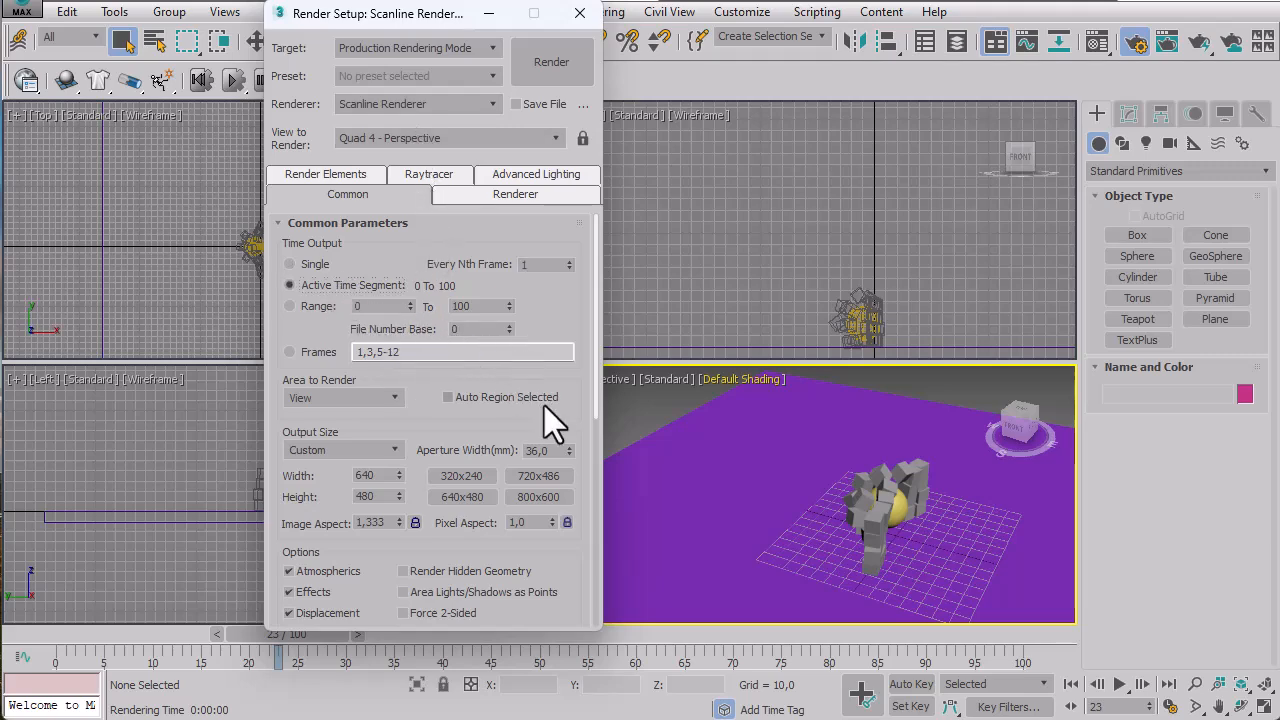
left_click_drag(571, 400, 571, 120)
left_click_drag(580, 345, 563, 251)
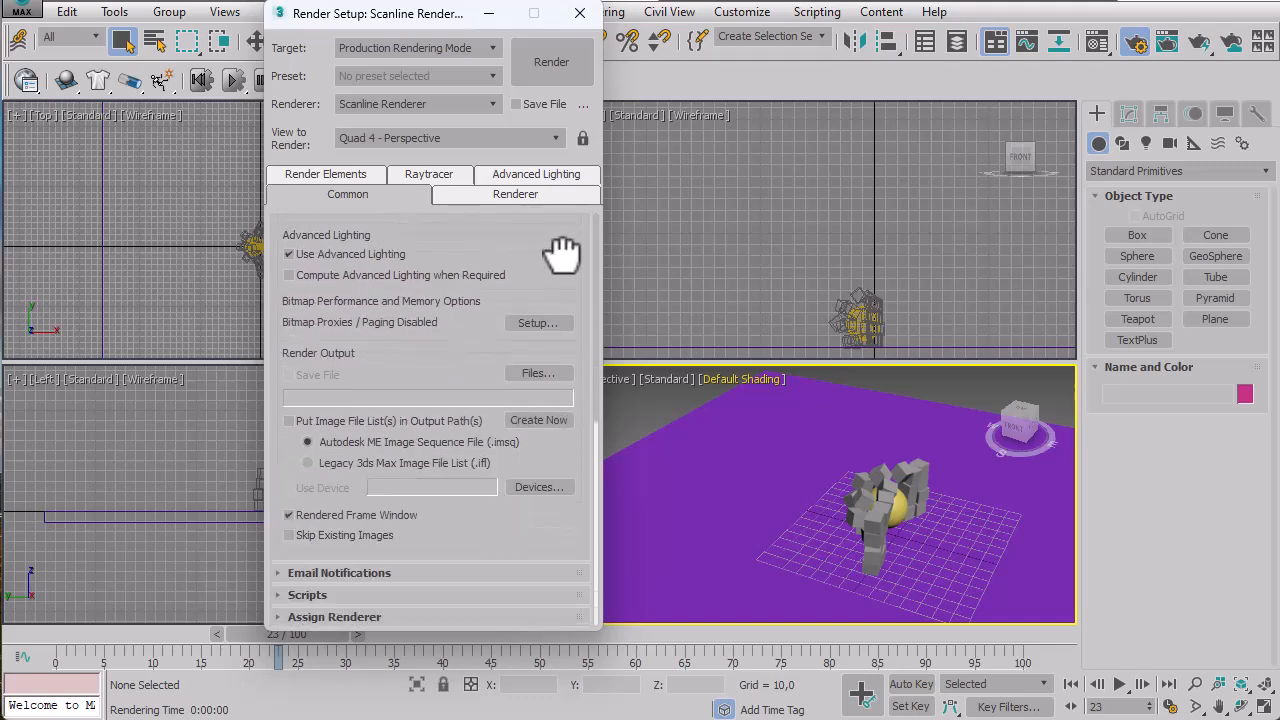
Set the render output file to Benturan as an AVI with the DV Video Encoder compressor, and render the animation.
left_click(532, 373)
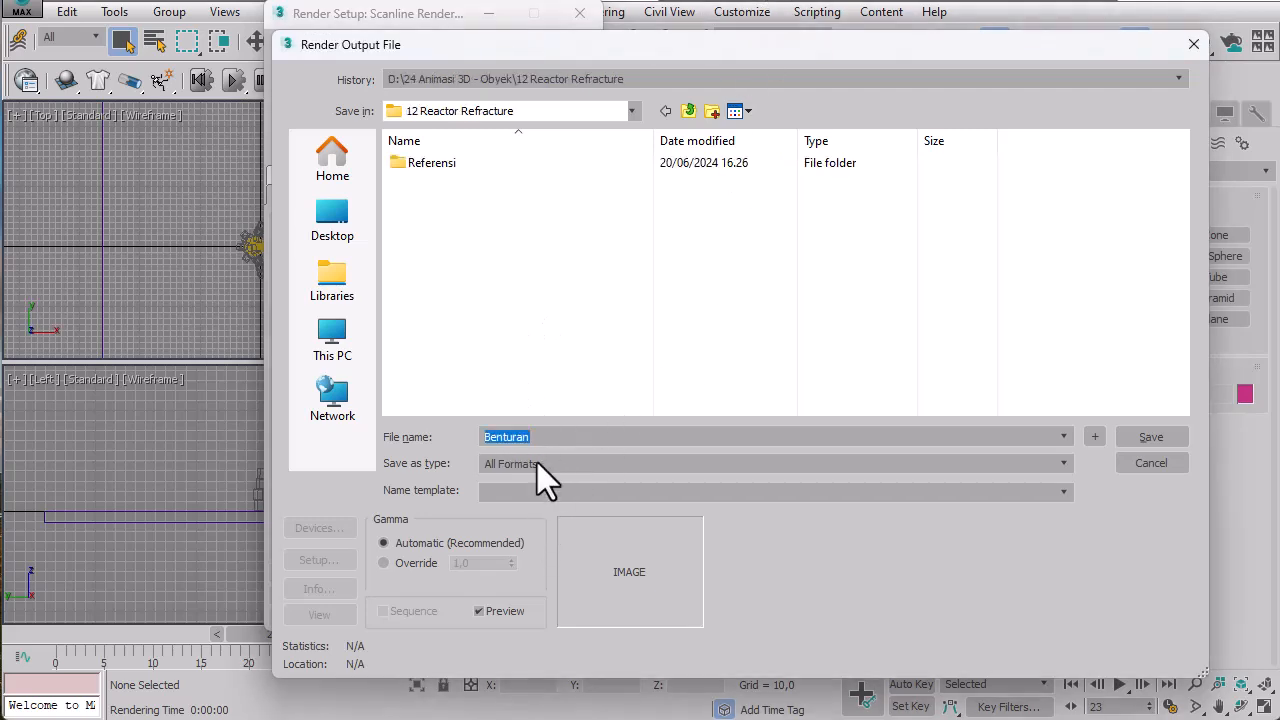
left_click(538, 463)
left_click(548, 495)
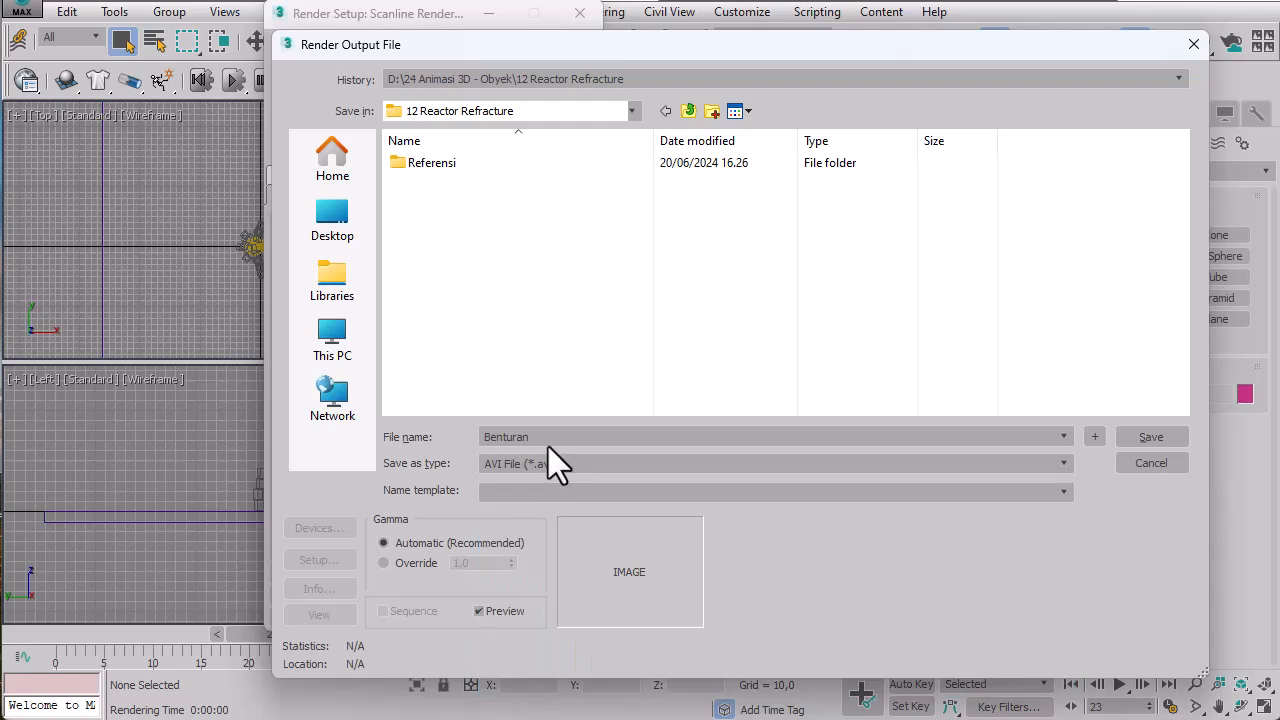
left_click(1134, 437)
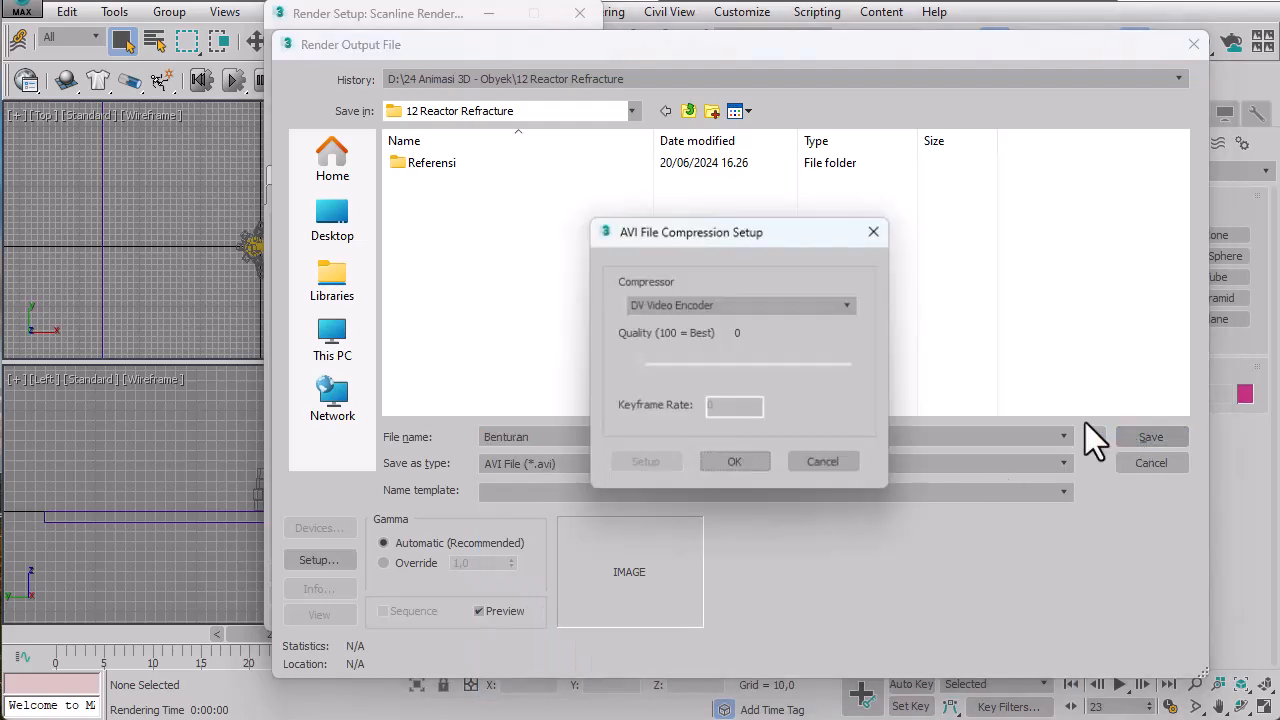
left_click(737, 463)
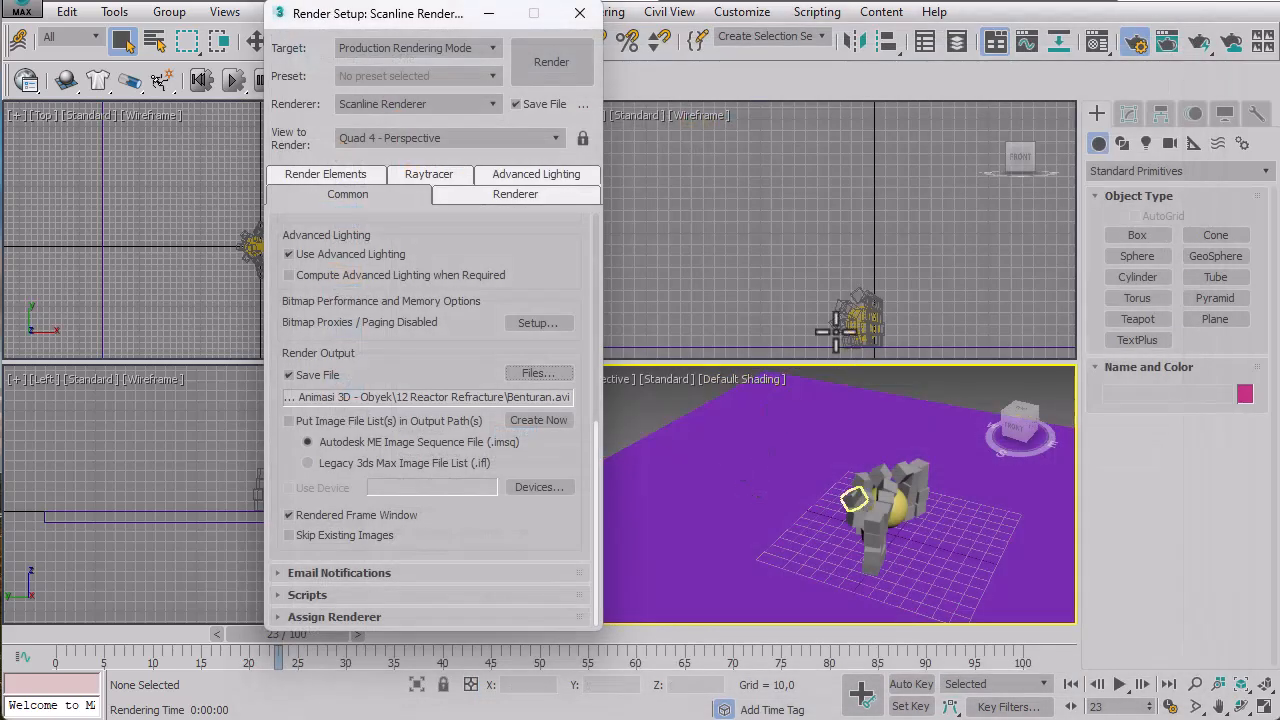
left_click(551, 63)
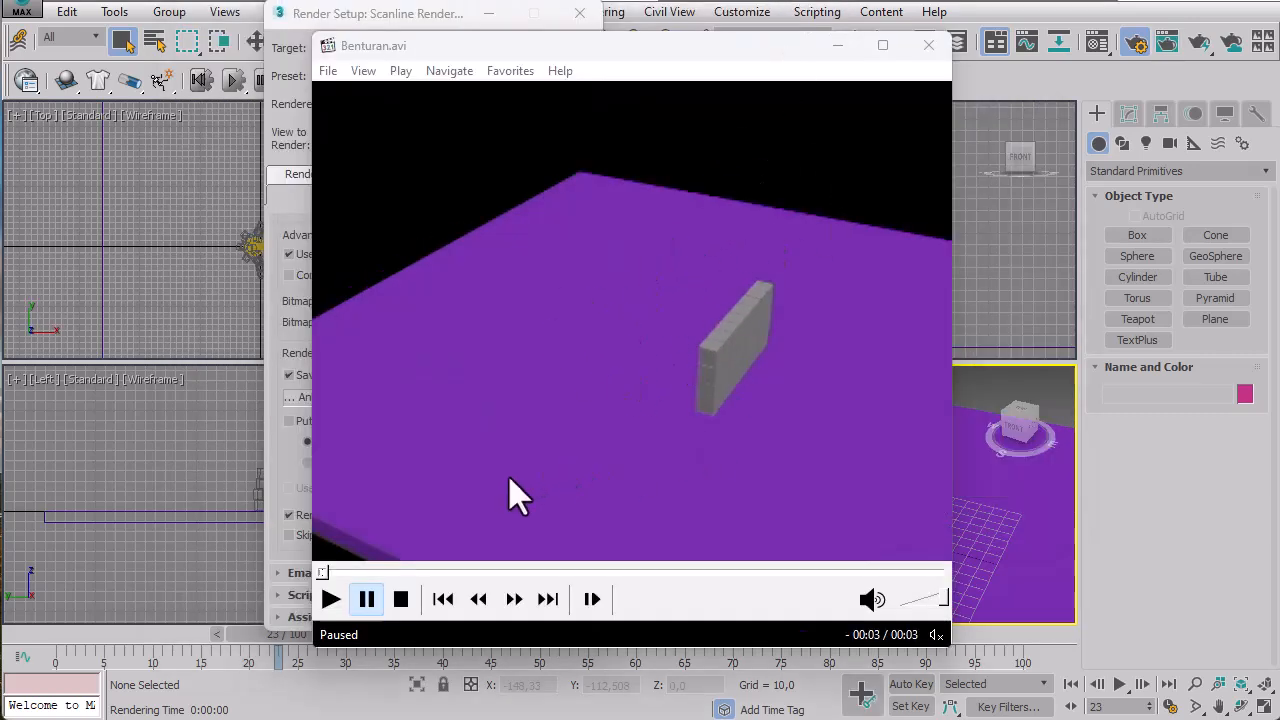
In the media player, check the repeat options for Benturan.avi and play the rendered video.
left_click(374, 47)
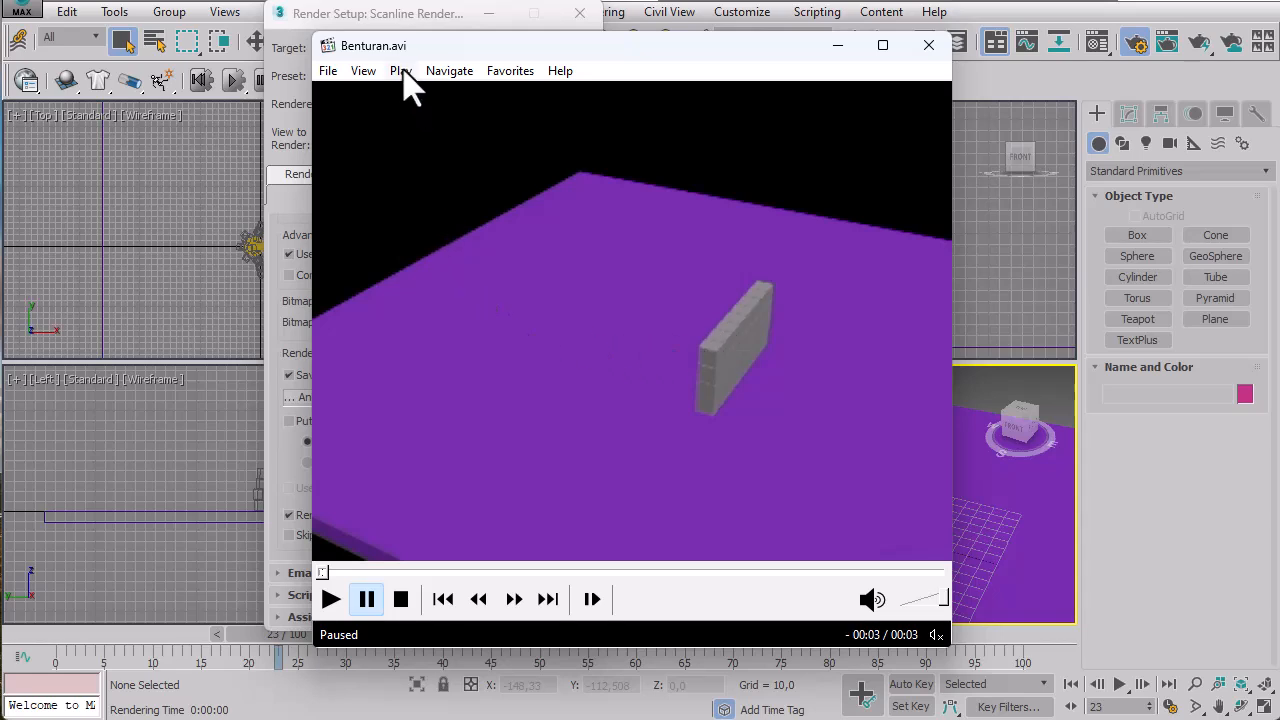
right_click(414, 114)
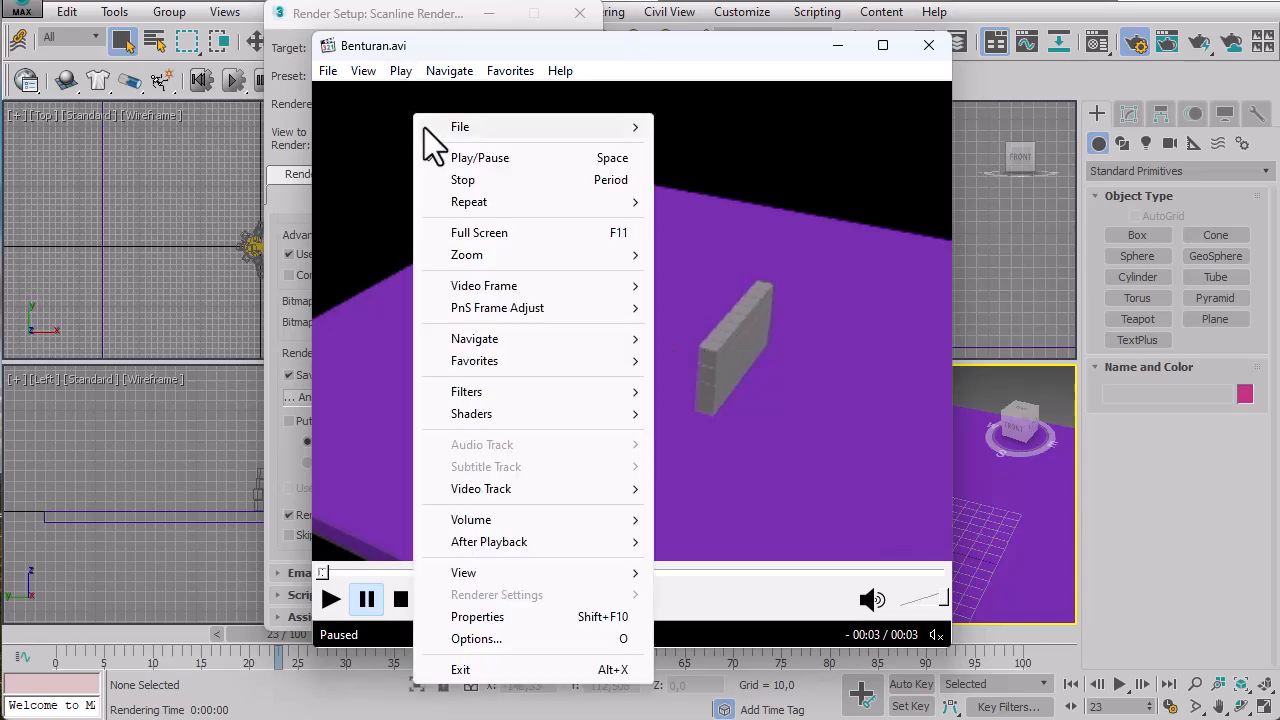
mouse_move(475, 205)
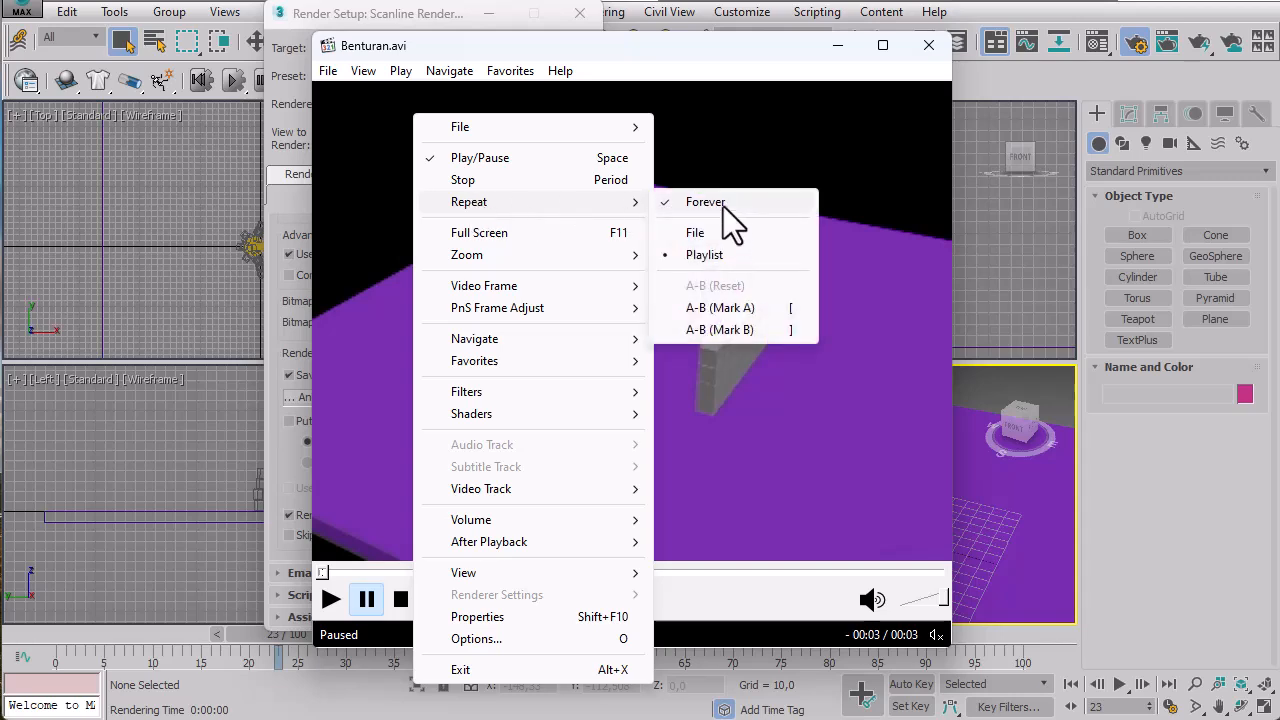
left_click(742, 57)
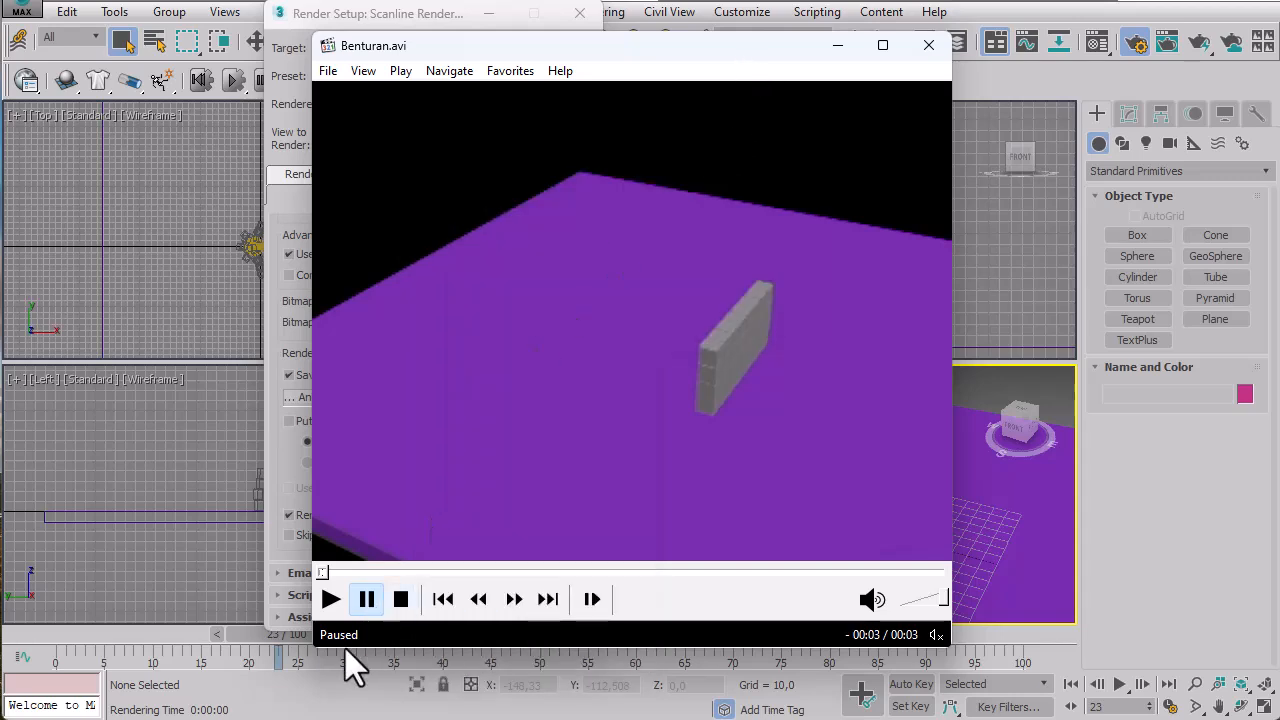
left_click(331, 600)
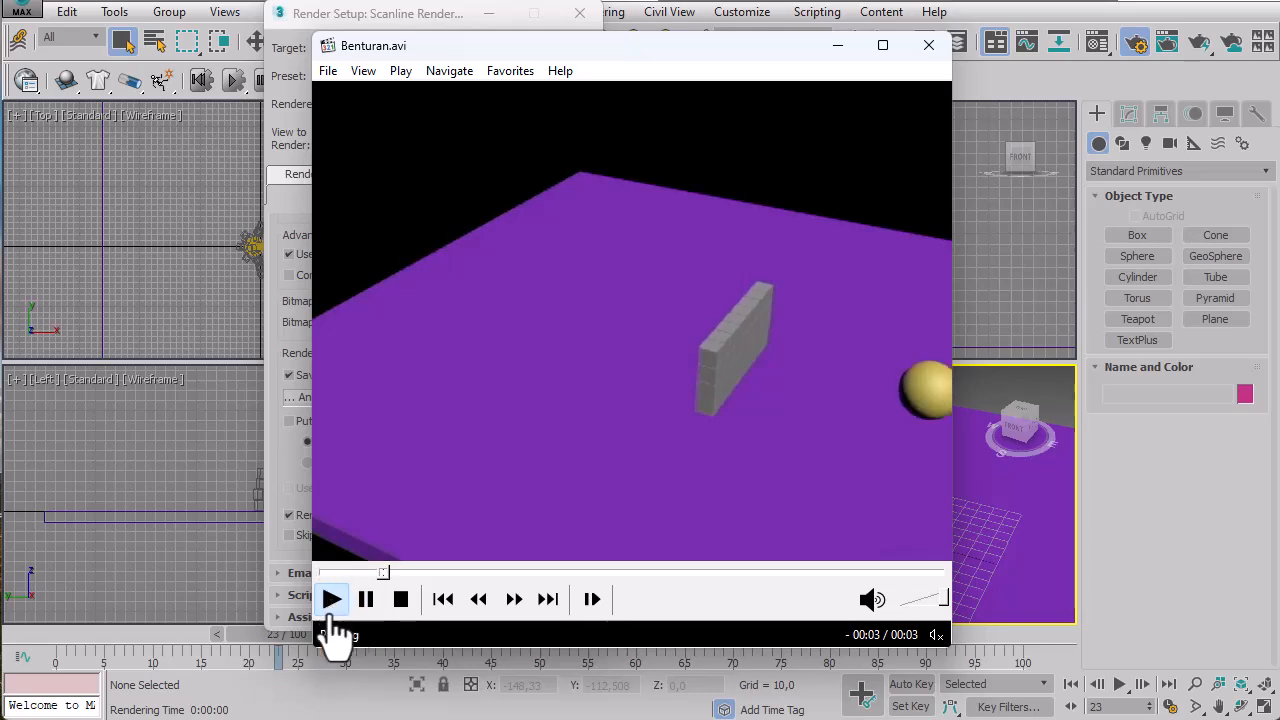